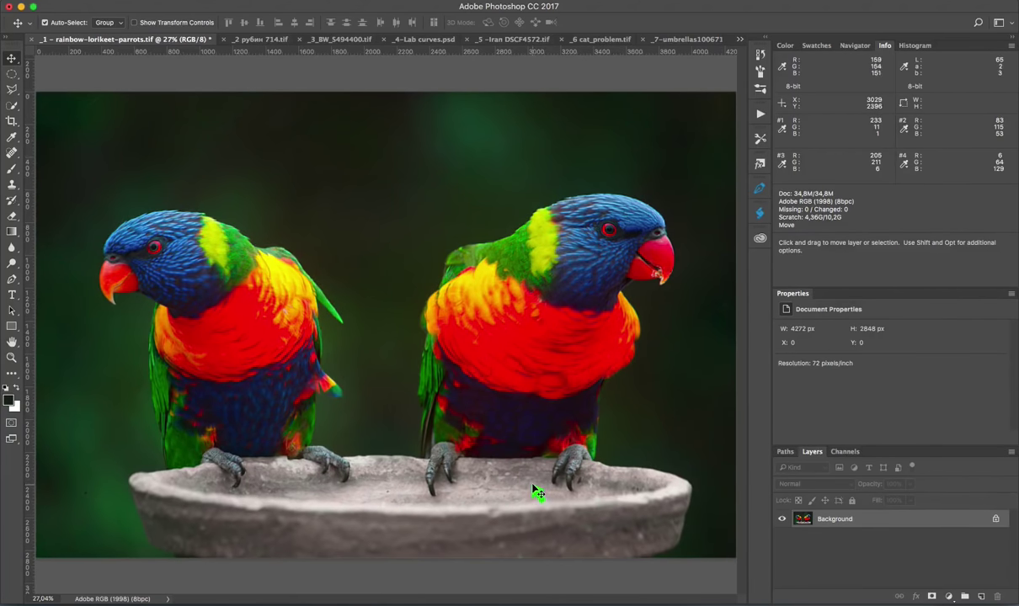
# Step: In Channels, view the parrot photo's Blue, Green and Red channels individually, then return to RGB
pyautogui.click(846, 453)
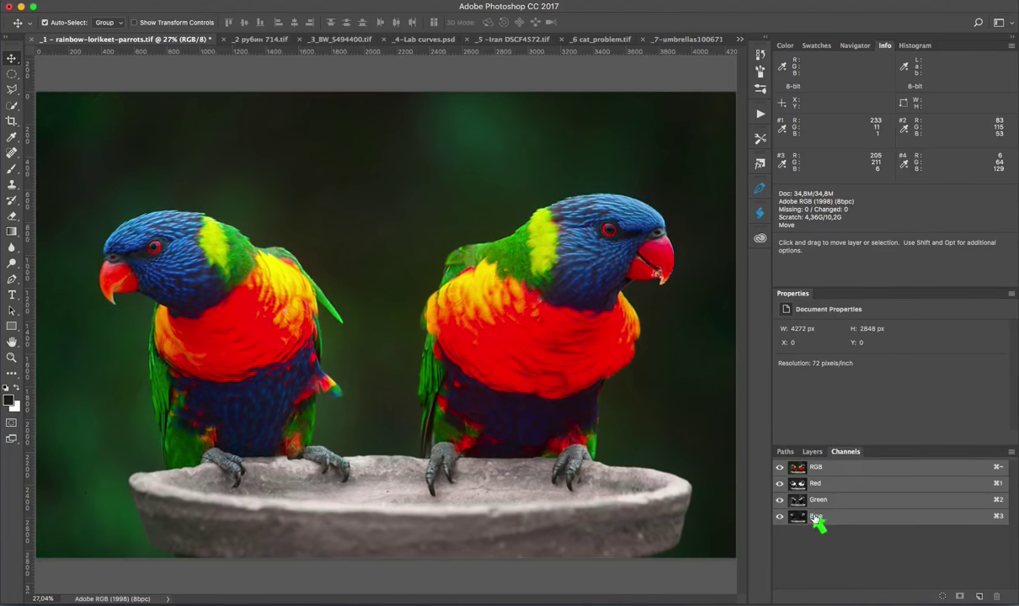
pyautogui.click(818, 517)
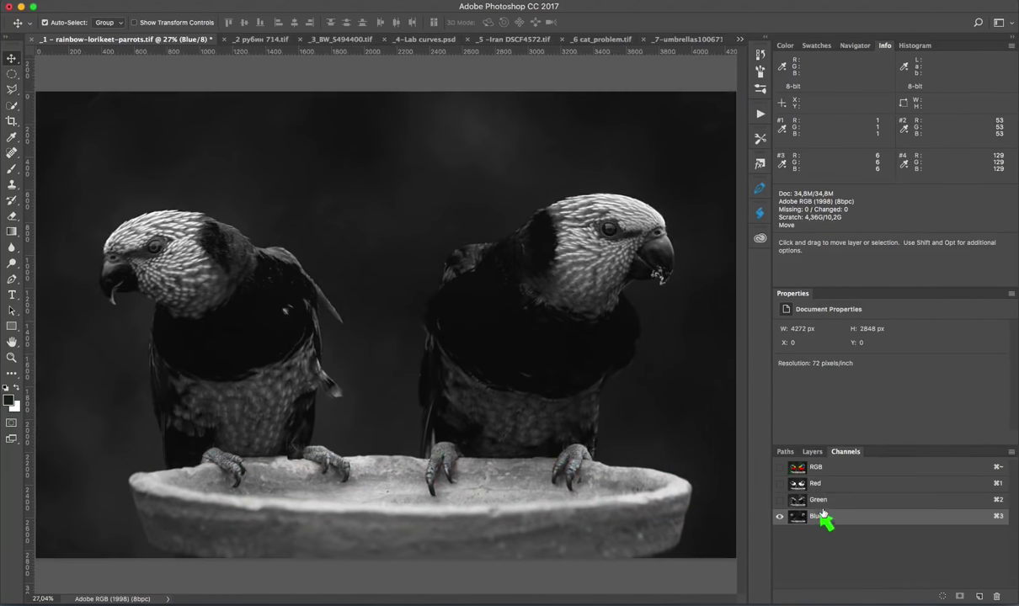
pyautogui.click(825, 504)
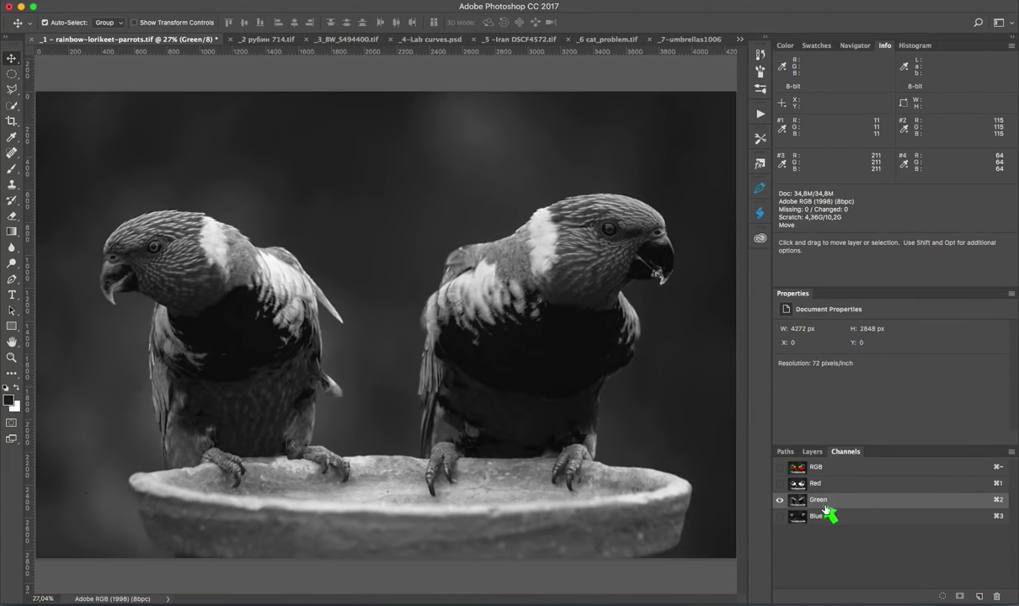
pyautogui.click(823, 485)
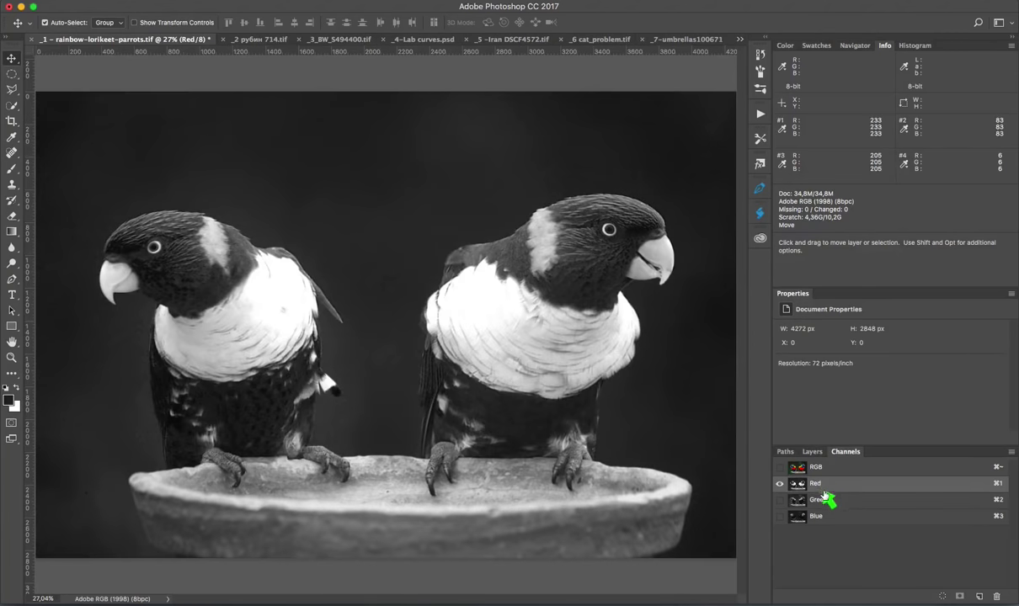
pyautogui.click(819, 501)
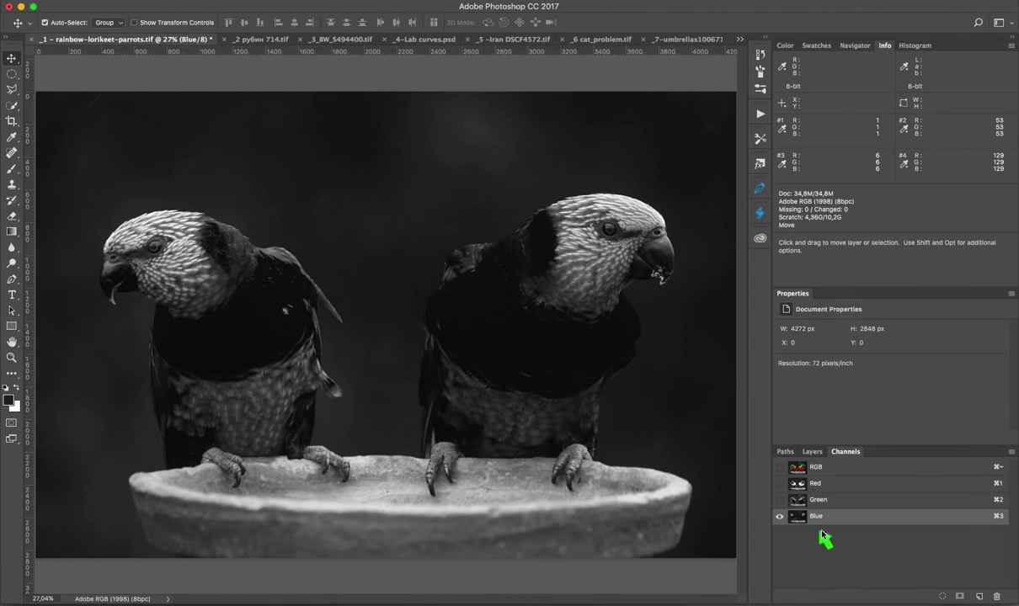
pyautogui.click(809, 500)
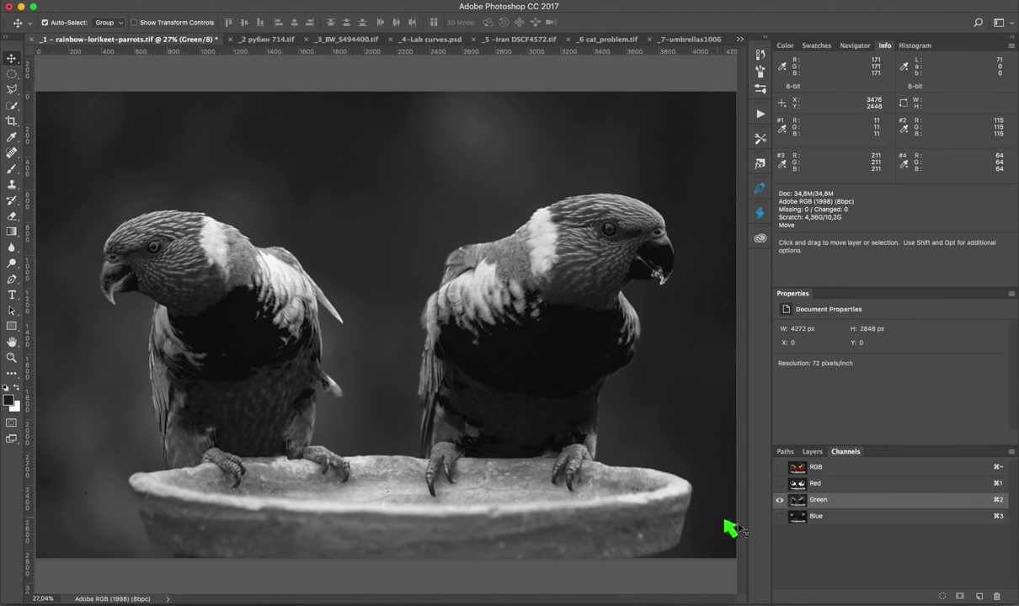
pyautogui.click(781, 466)
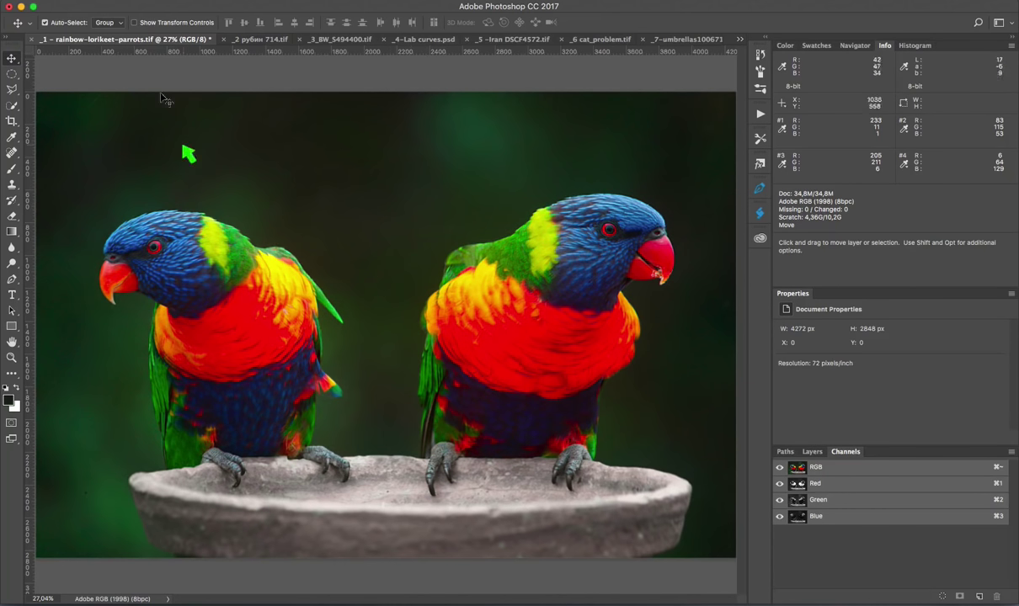
# Step: Convert the parrot photo to Lab Color and enable Show Channels in Color in Interface preferences
pyautogui.click(172, 1)
pyautogui.moveTo(202, 6)
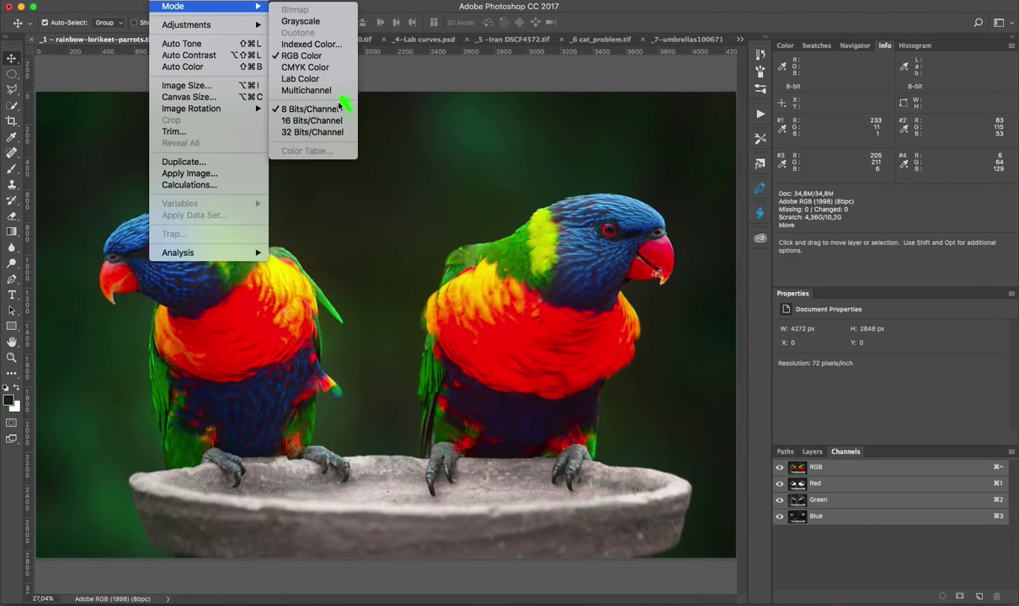
pyautogui.click(318, 80)
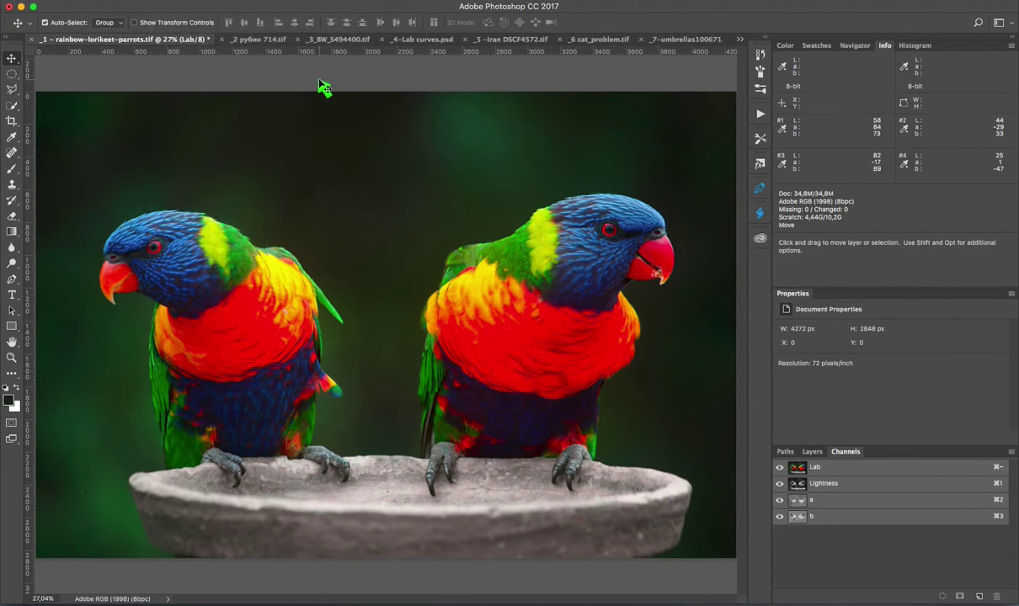
pyautogui.press('i')
pyautogui.press('super+k')
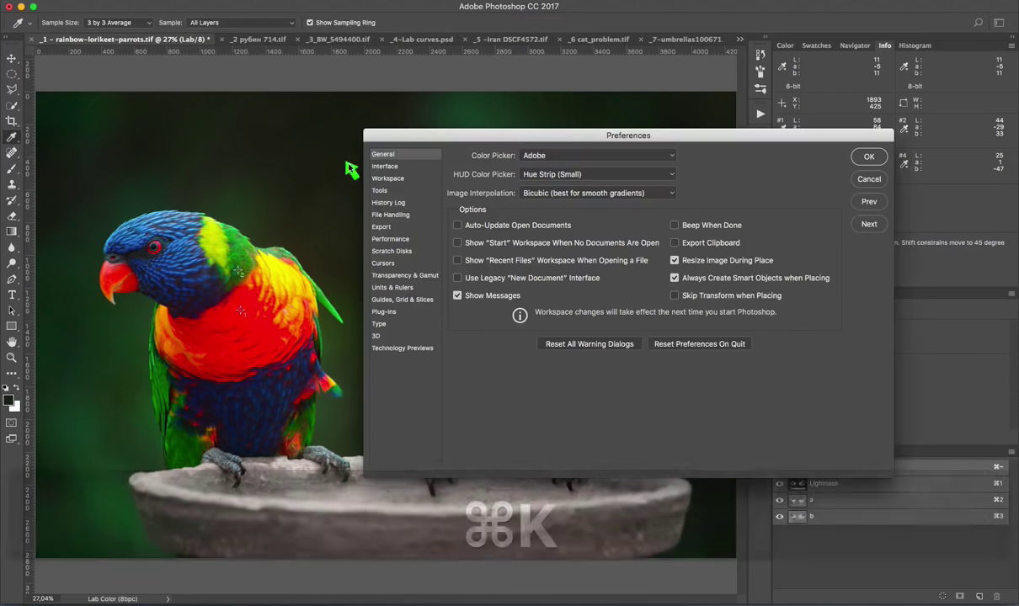
pyautogui.click(385, 166)
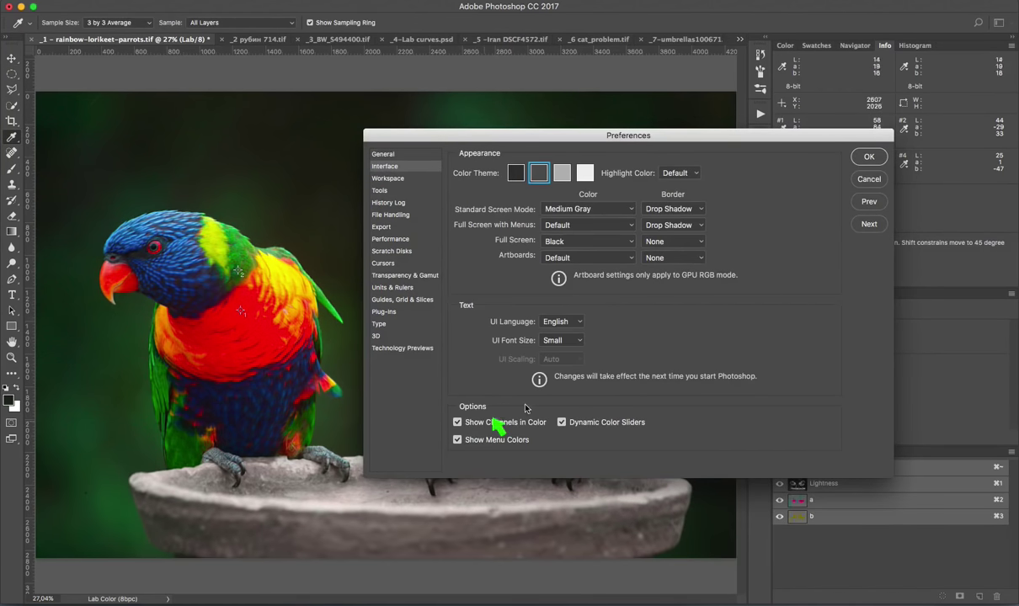
pyautogui.click(869, 156)
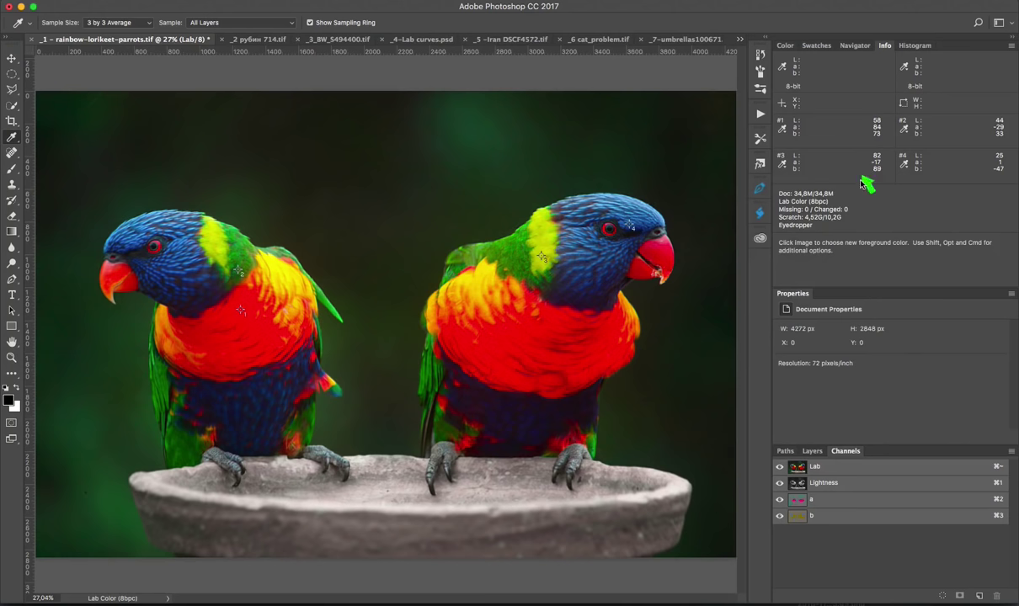
# Step: View the Lightness channel, then compare the a and b channels, ending on b
pyautogui.click(811, 484)
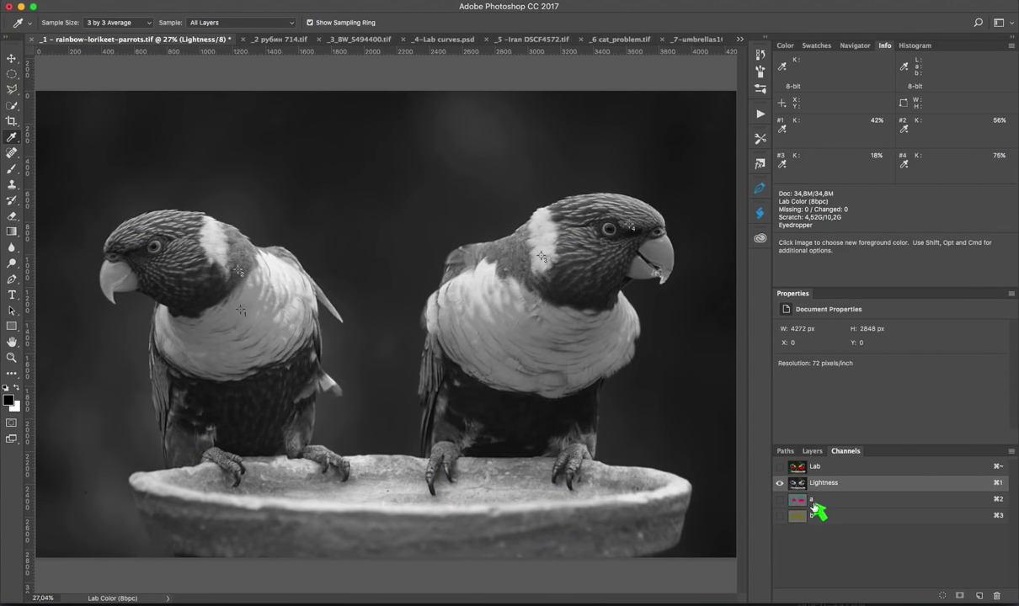
pyautogui.click(810, 502)
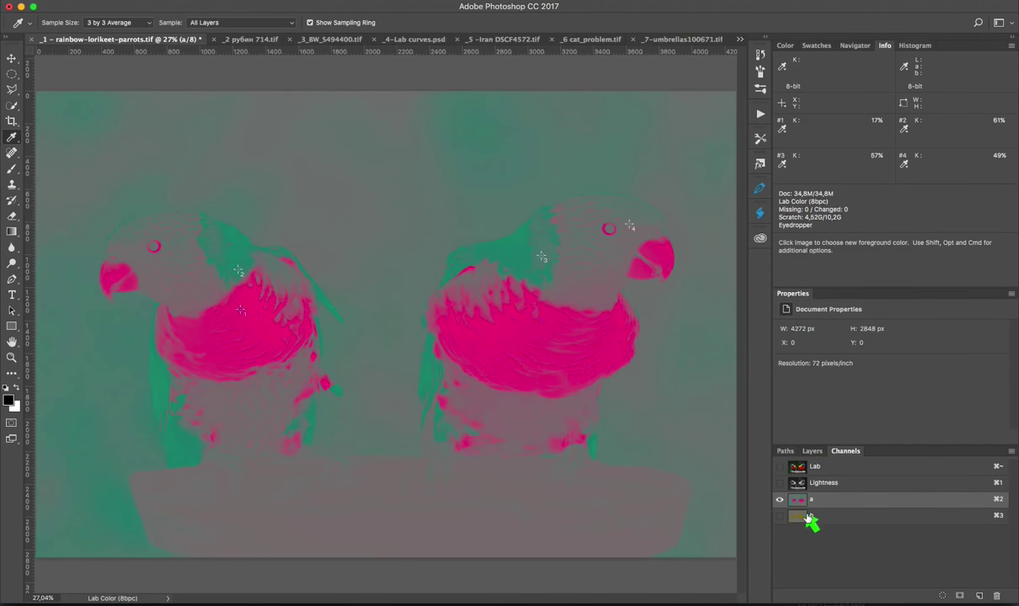
pyautogui.click(808, 517)
pyautogui.press('super+minus')
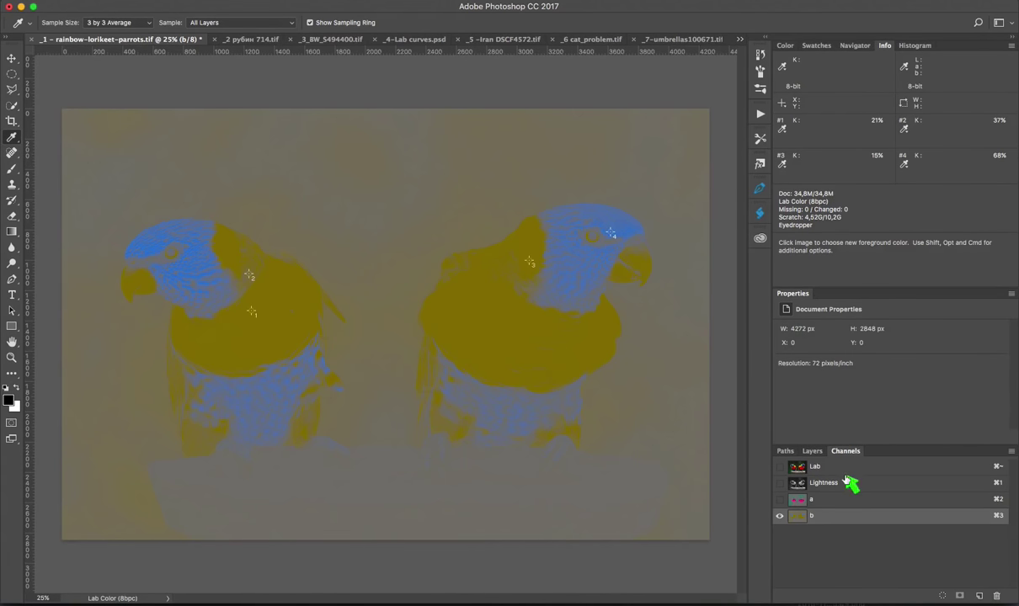
pyautogui.click(822, 503)
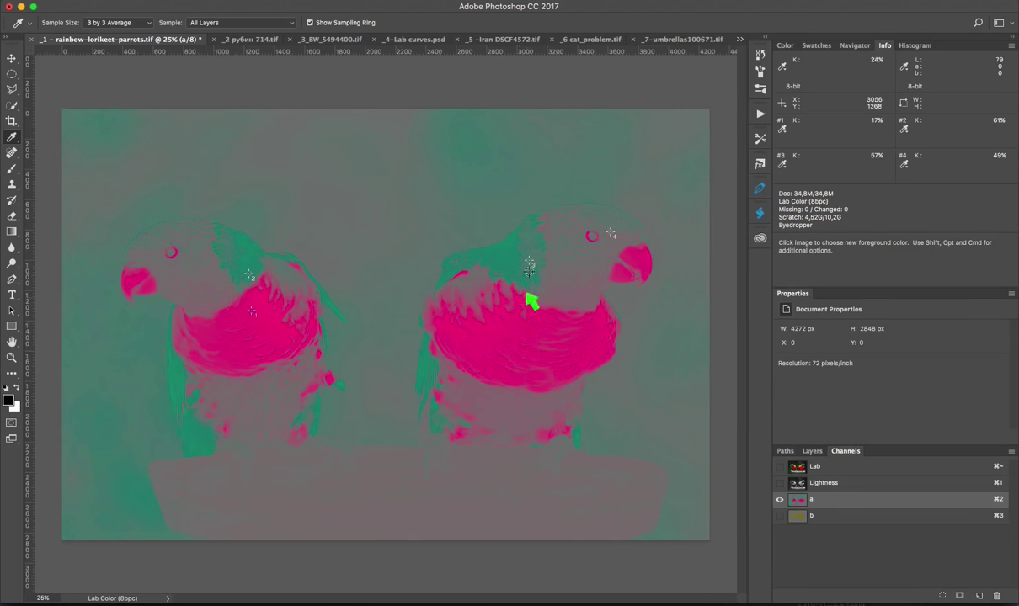
pyautogui.click(798, 517)
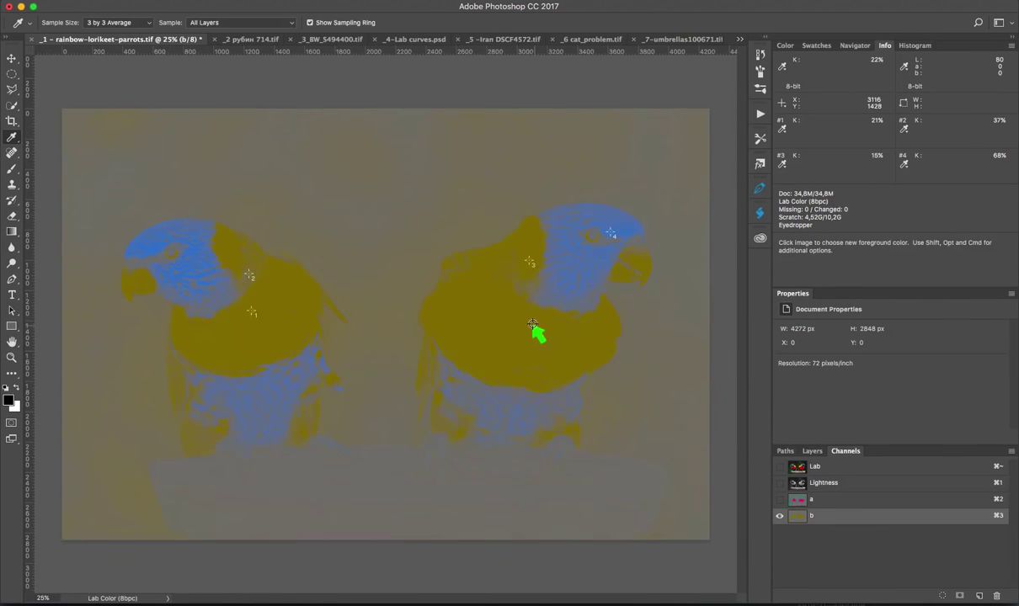
pyautogui.press('z')
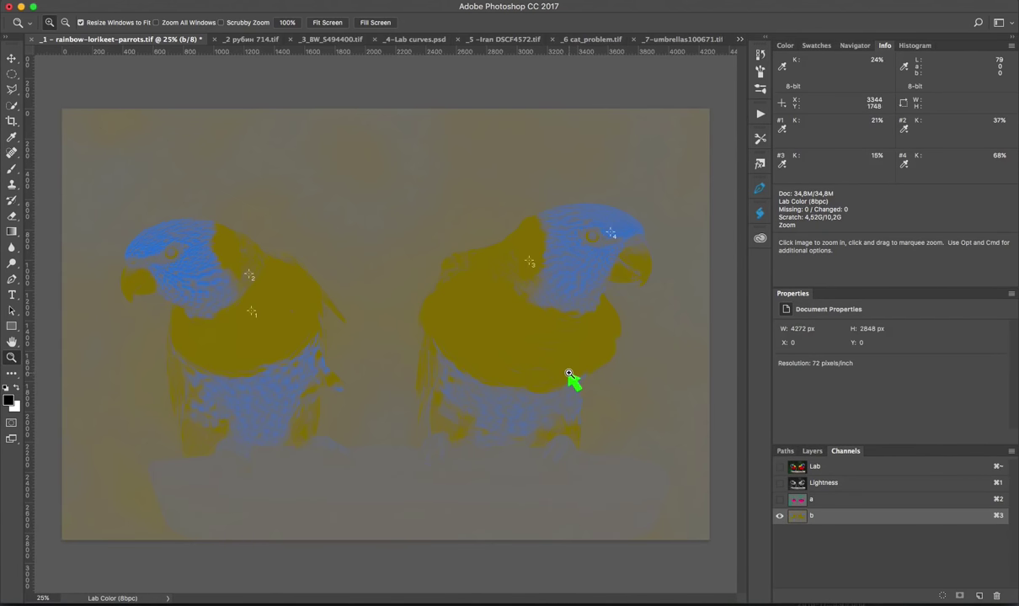
pyautogui.click(810, 499)
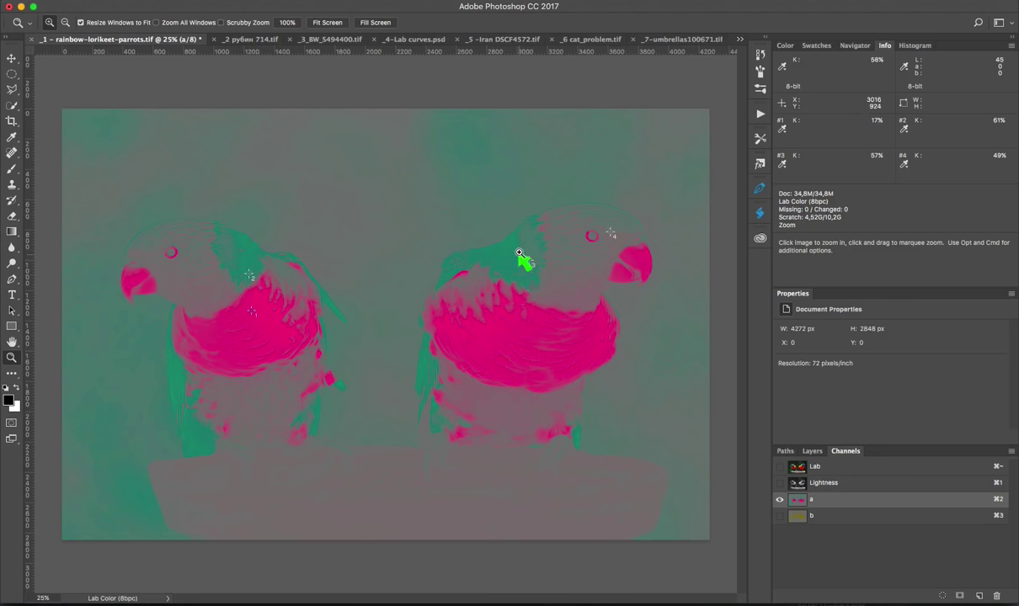
pyautogui.click(810, 517)
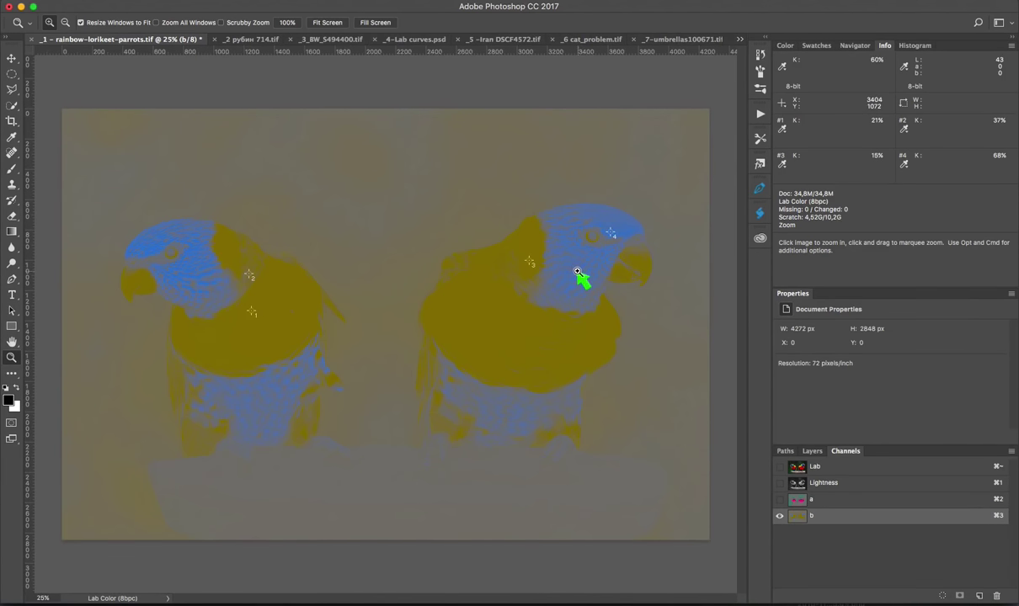
# Step: Turn off Show Channels in Color in Interface preferences and return to the Lab composite
pyautogui.hotkey('ctrl', 'k')
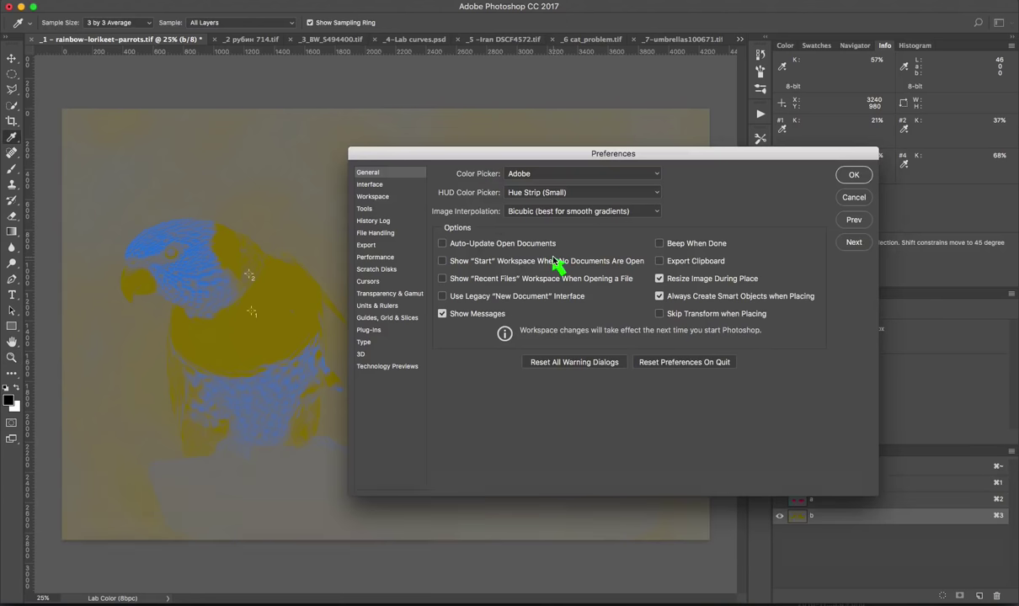
pyautogui.click(369, 185)
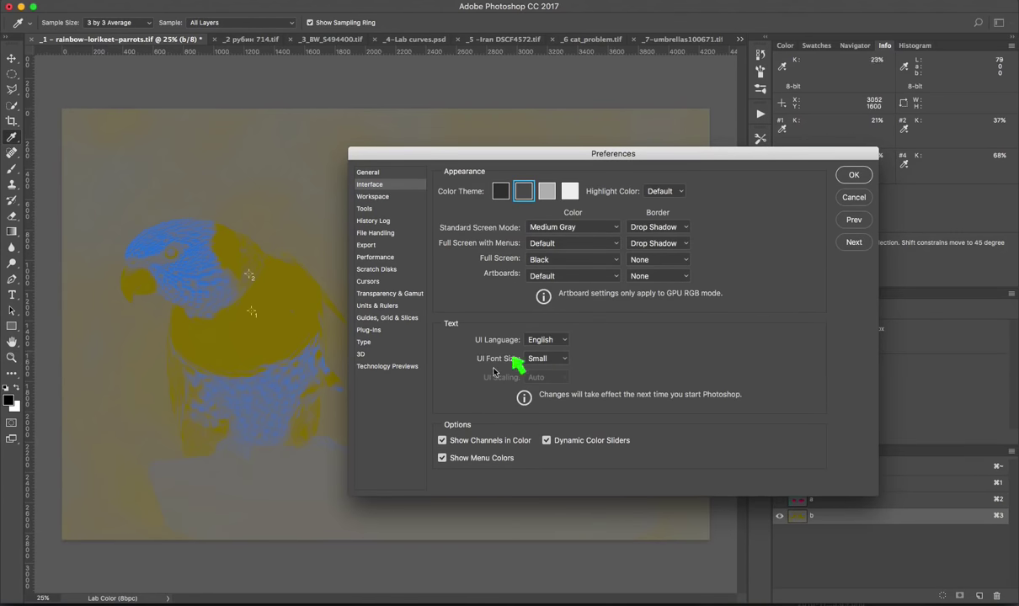
pyautogui.click(853, 175)
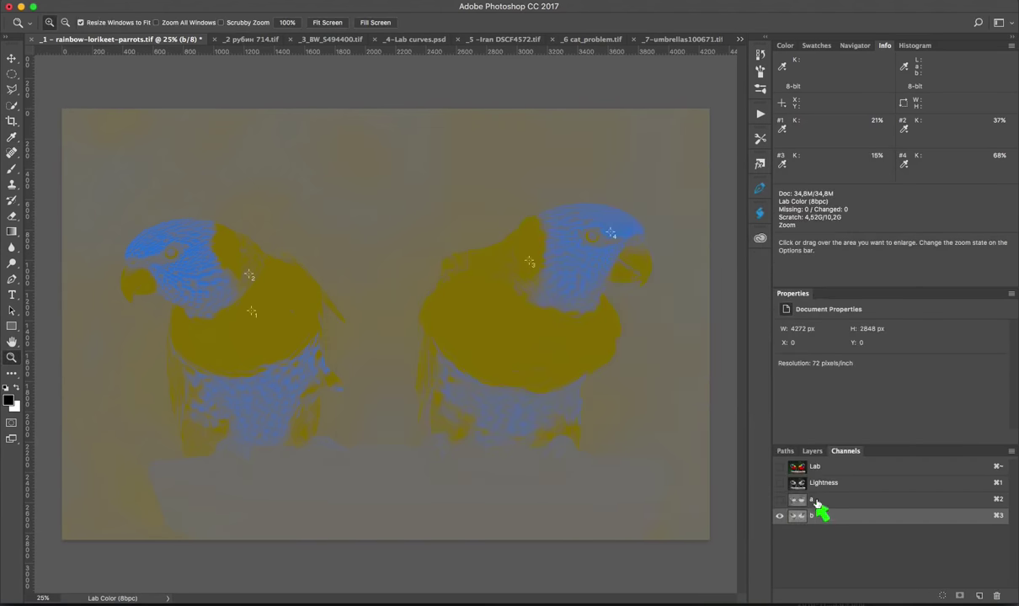
pyautogui.click(811, 466)
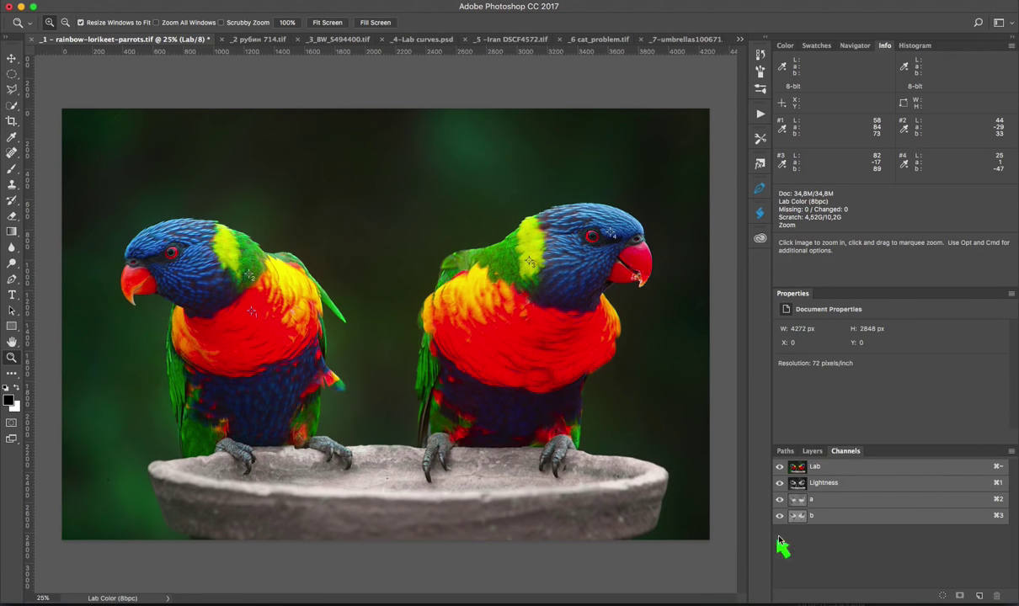
# Step: Compare the grayscale a and b channels, ending on the b channel
pyautogui.click(804, 501)
pyautogui.click(809, 517)
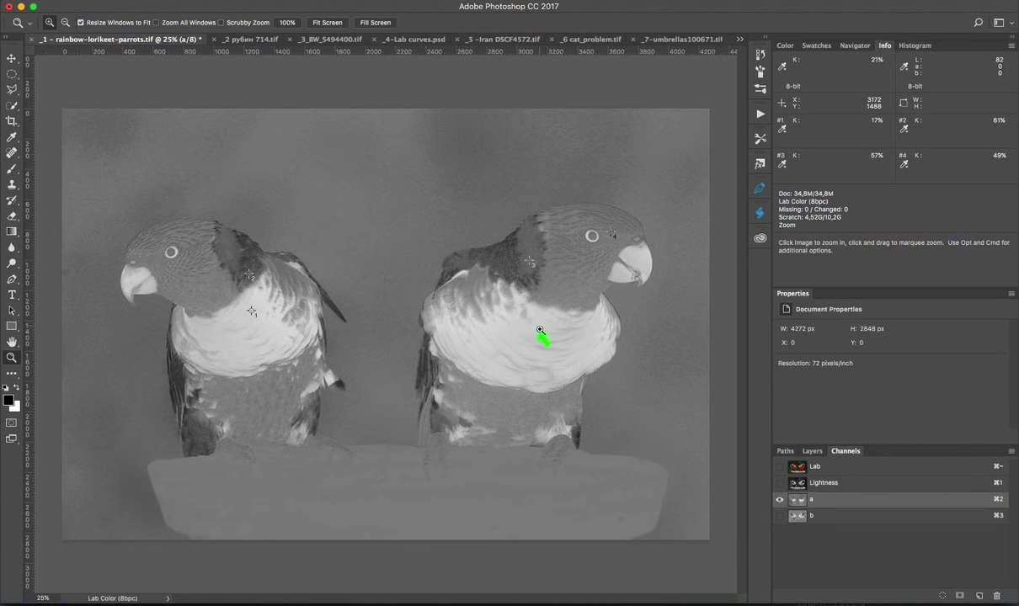
pyautogui.click(808, 515)
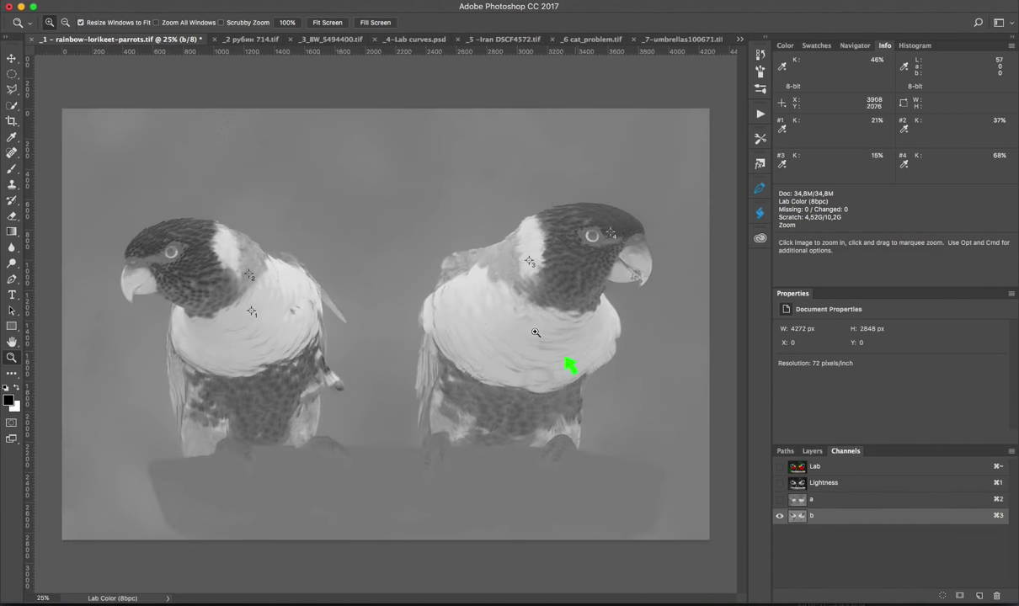
pyautogui.click(811, 500)
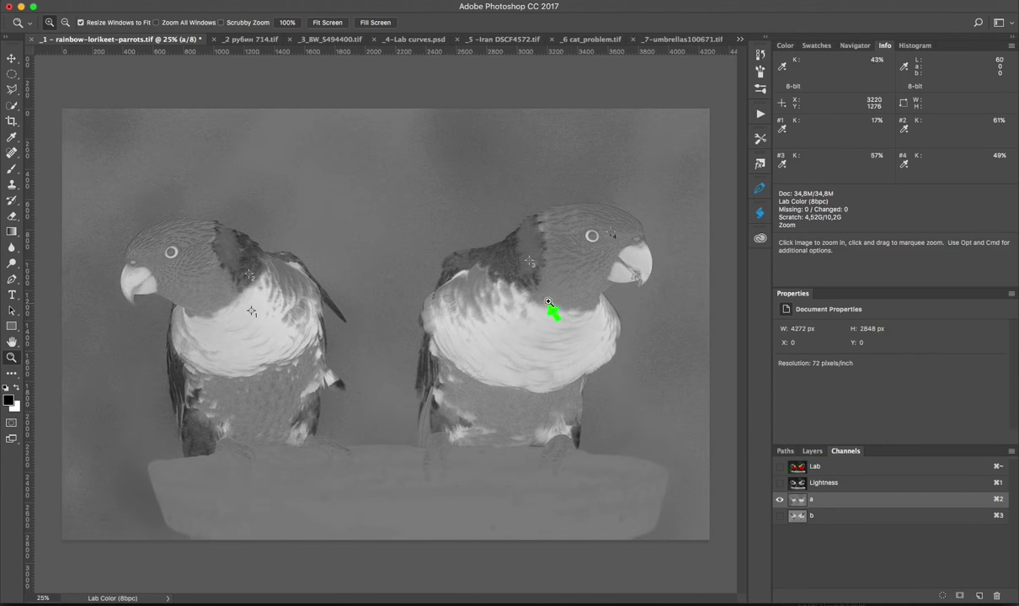
pyautogui.click(810, 515)
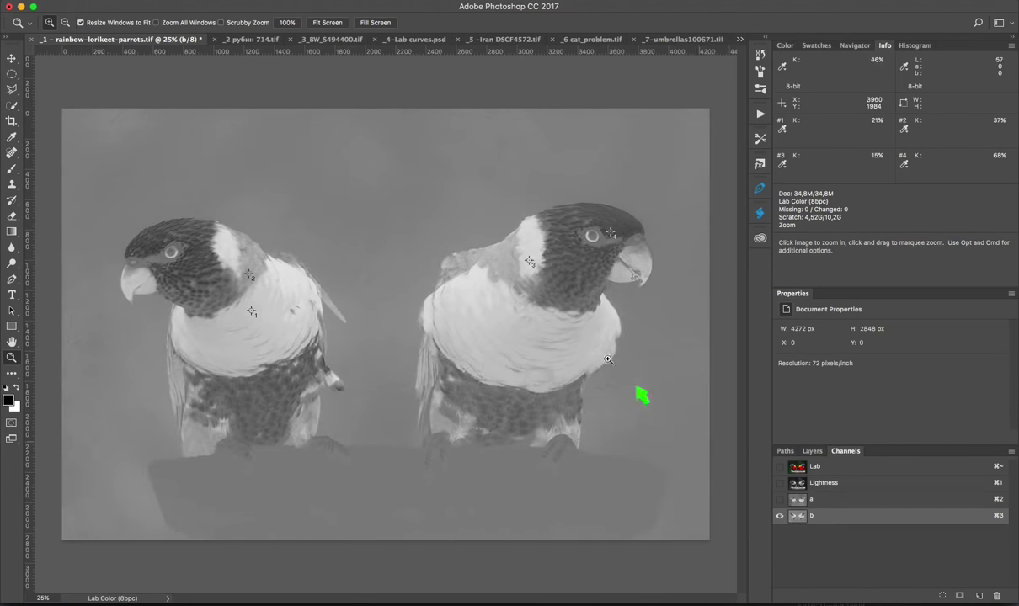
# Step: Switch to _3_BW_S494400.tif and flip between its flat grey a and b channels
pyautogui.click(848, 472)
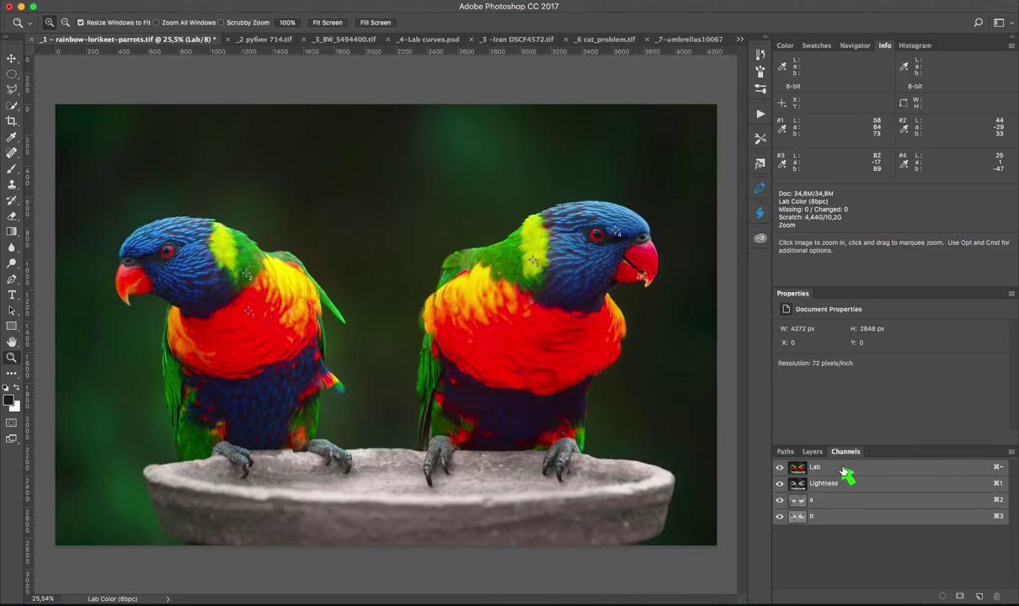
pyautogui.click(395, 5)
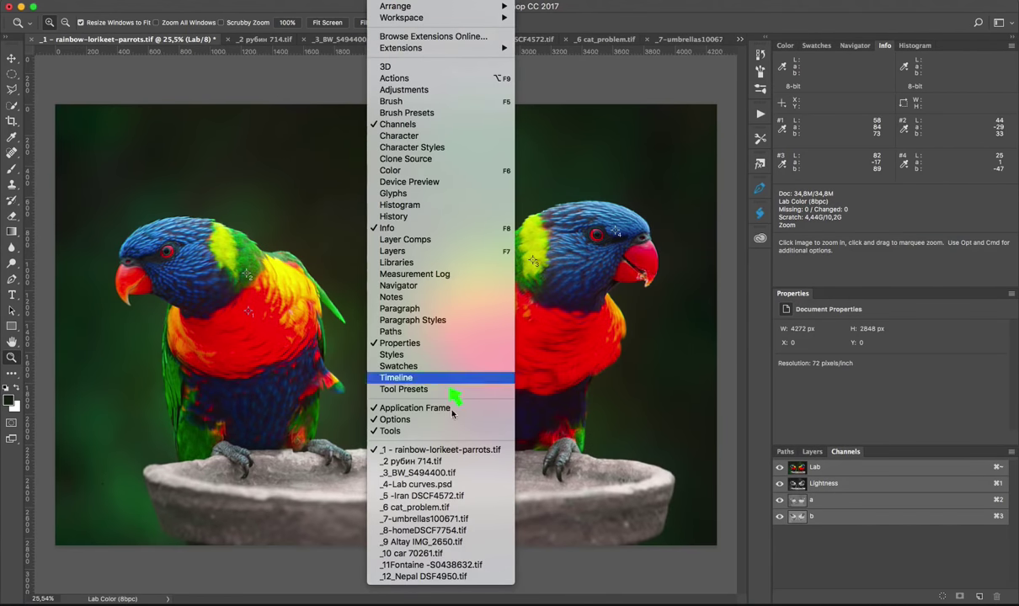
pyautogui.click(449, 475)
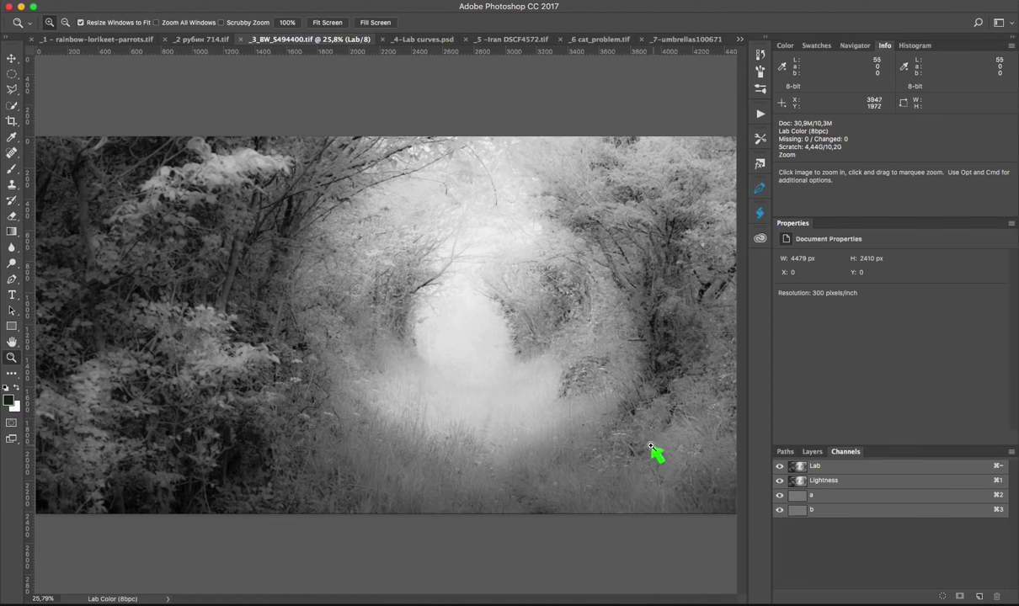
pyautogui.click(819, 509)
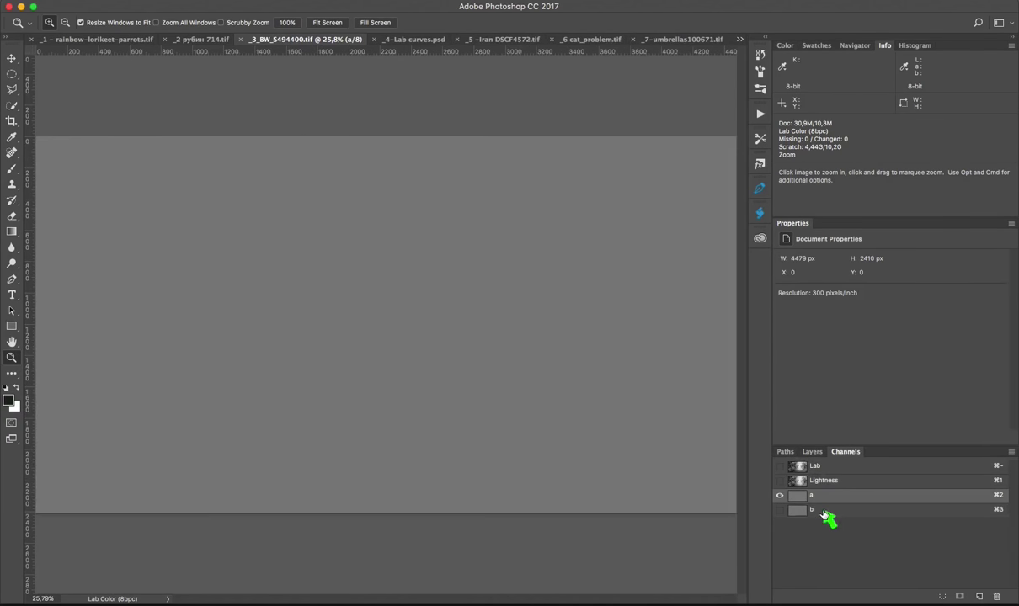
pyautogui.click(820, 497)
pyautogui.click(819, 511)
pyautogui.click(816, 511)
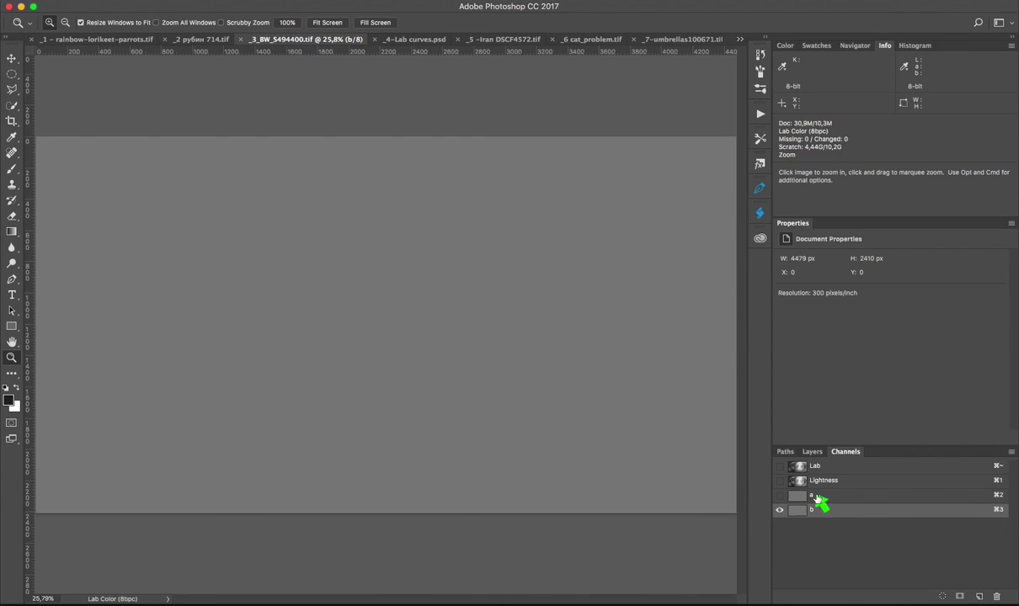
pyautogui.click(817, 497)
# Step: Restore the forest photo's composite and return to rainbow-lorikeet-parrots.tif
pyautogui.click(834, 467)
pyautogui.click(379, 2)
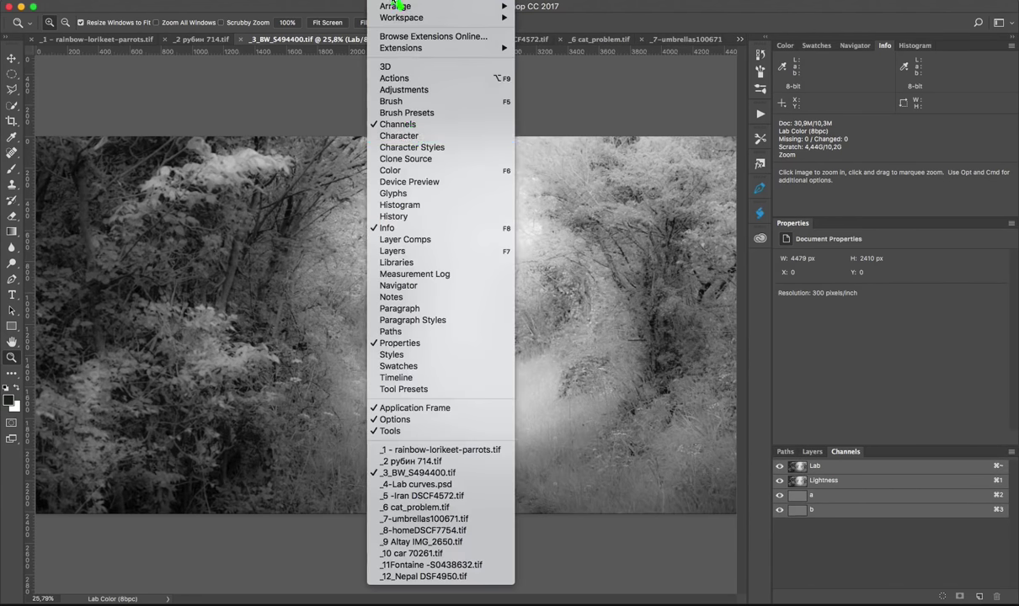
pyautogui.click(439, 452)
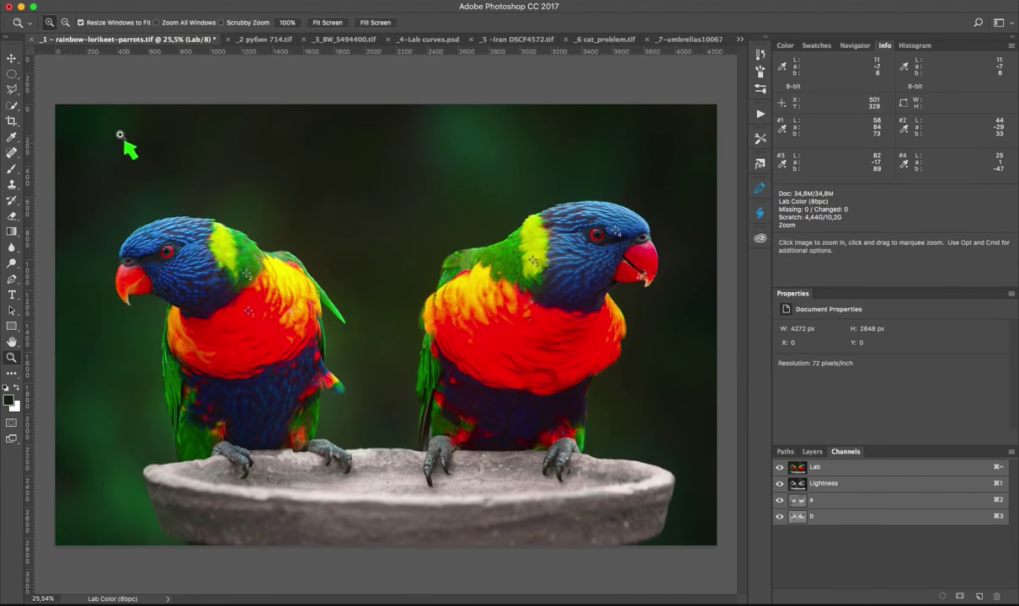
pyautogui.moveTo(121, 134); pyautogui.dragTo(649, 383)
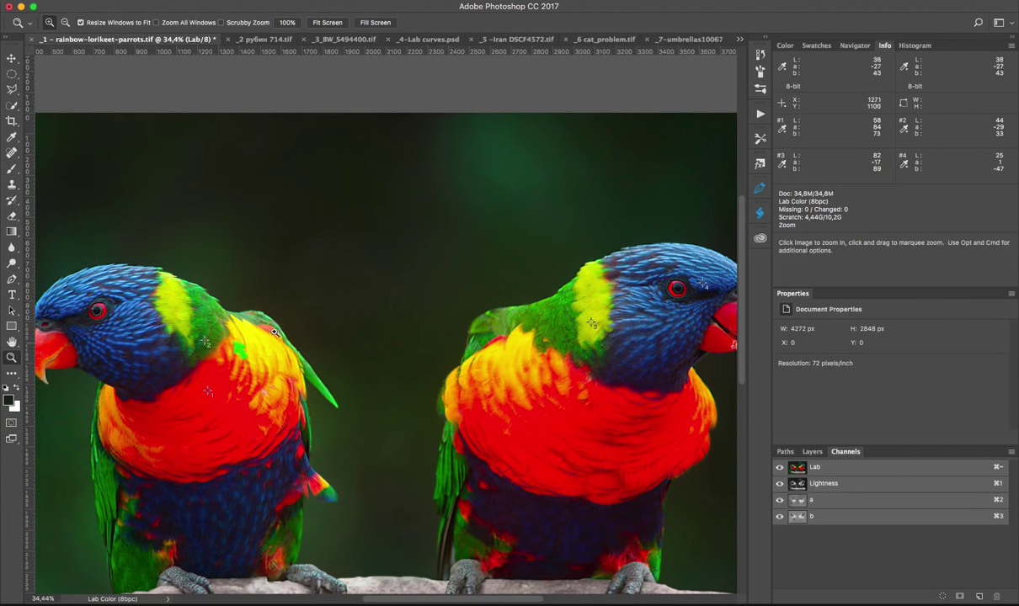
pyautogui.moveTo(589, 303); pyautogui.dragTo(458, 335)
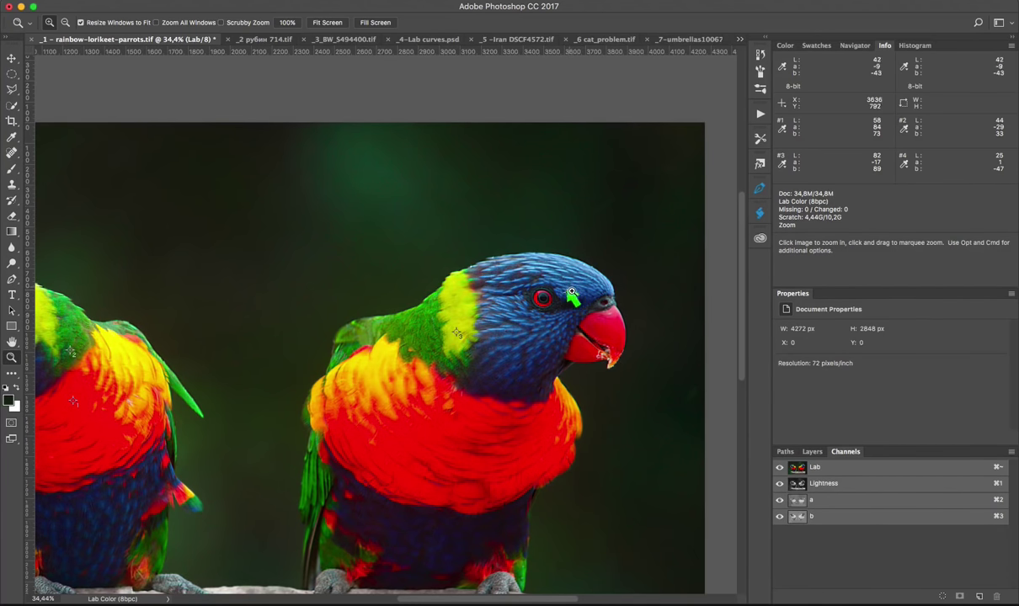
pyautogui.press('super+0')
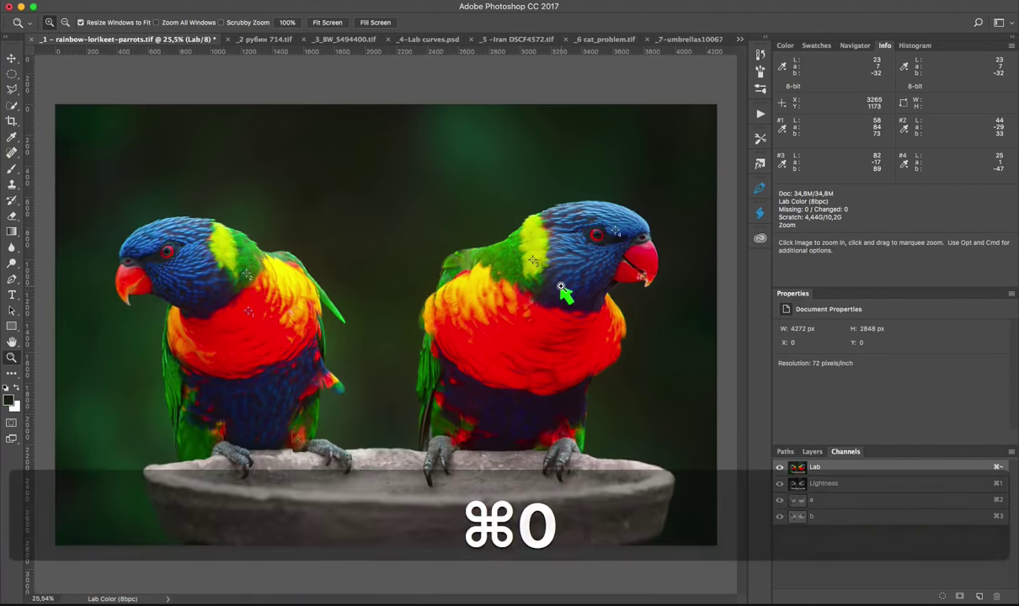
pyautogui.hotkey('alt', 'z')
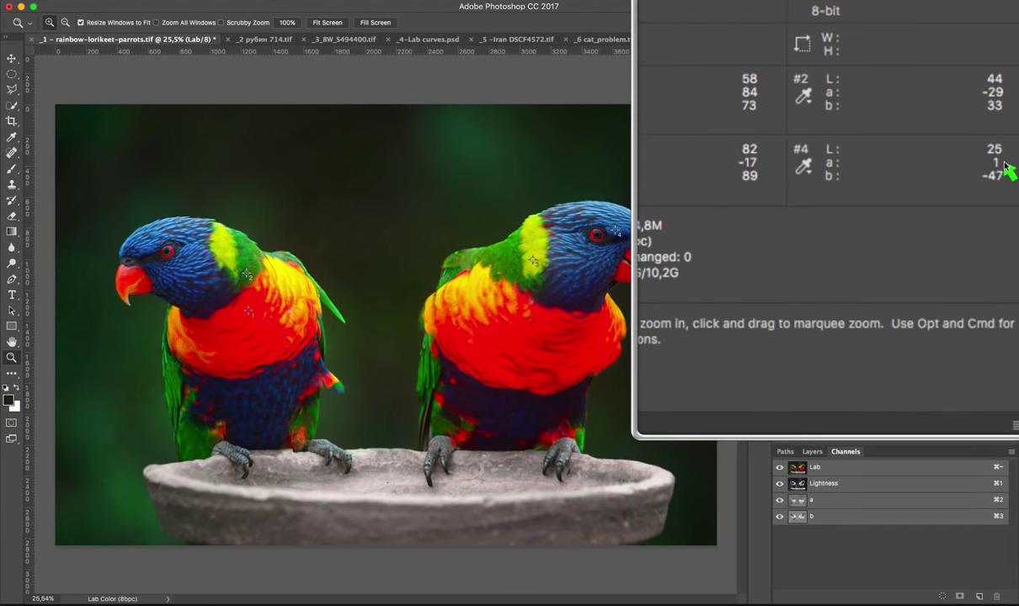
pyautogui.hotkey('alt', 'z')
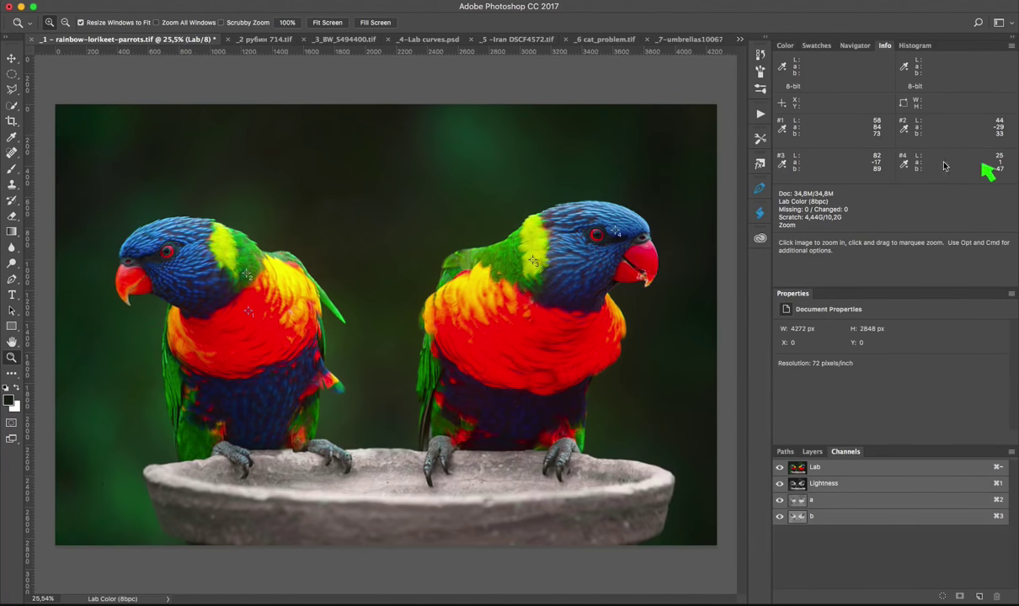
pyautogui.press('super+0')
# Step: Switch to _4-Lab curves.psd, select the Move tool and show the Layers panel
pyautogui.click(399, 2)
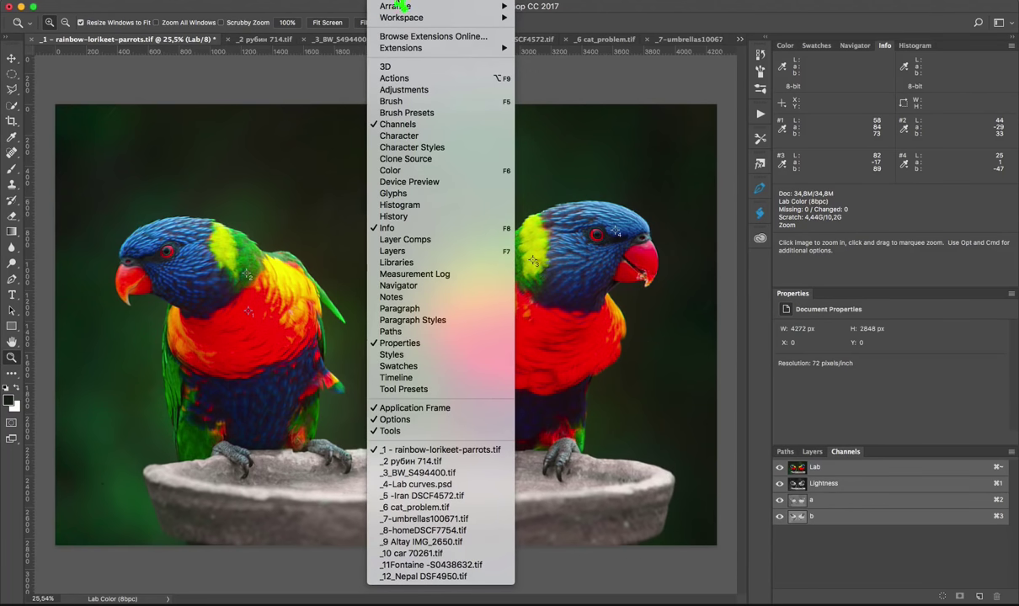
pyautogui.click(428, 485)
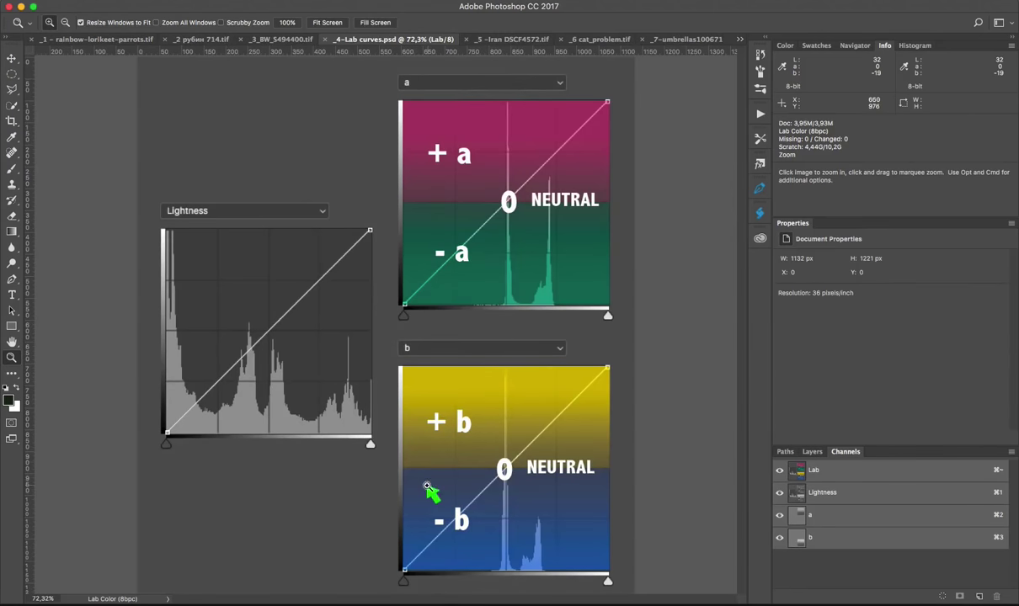
pyautogui.press('v')
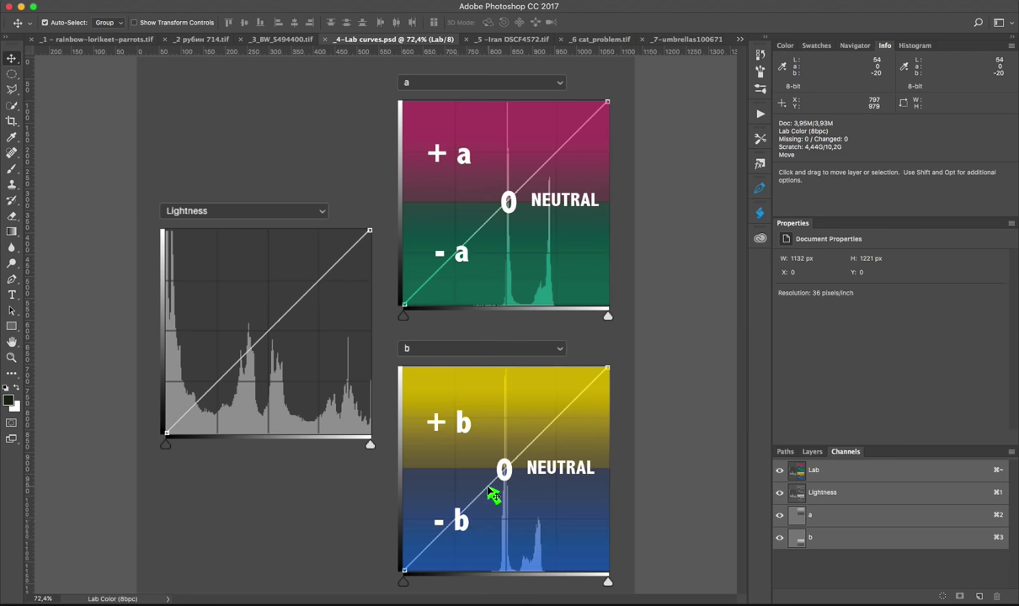
pyautogui.press('F7')
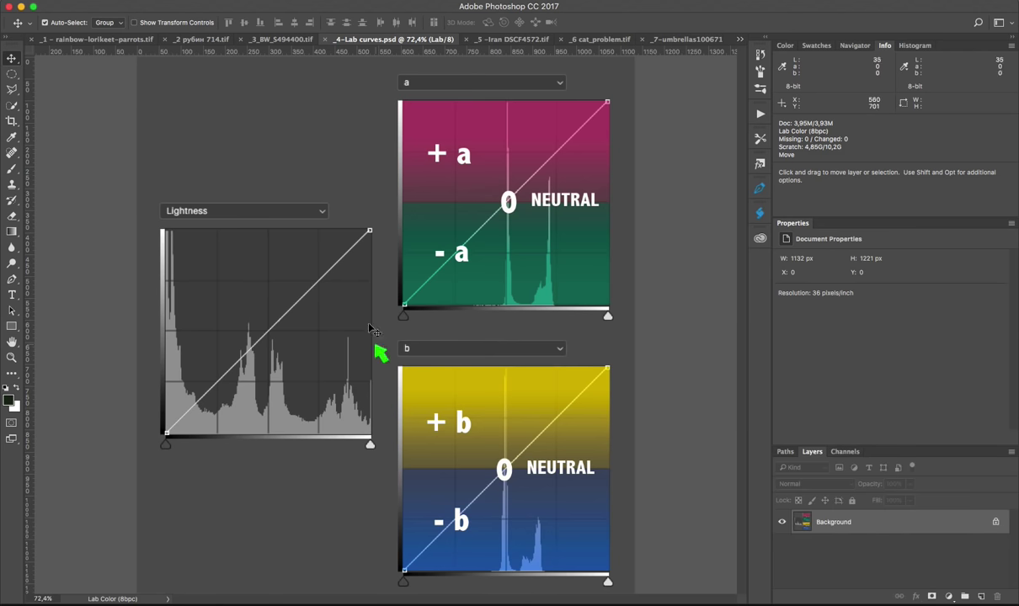
pyautogui.click(383, 6)
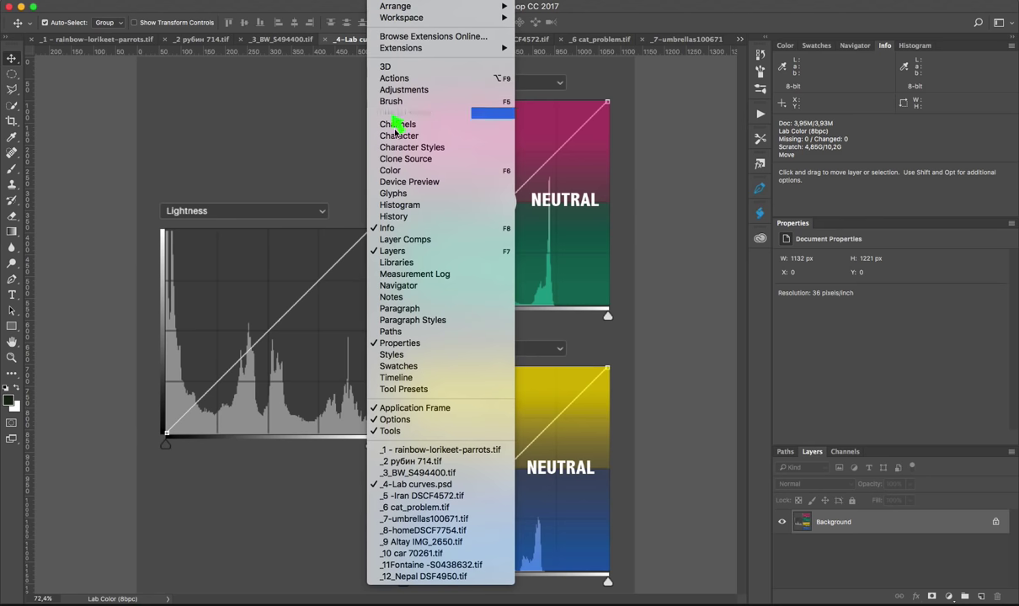
# Step: On _5 -Iran DSCF4572.tif, add a Hue/Saturation layer at Saturation +66, hide it, and select Background
pyautogui.click(427, 497)
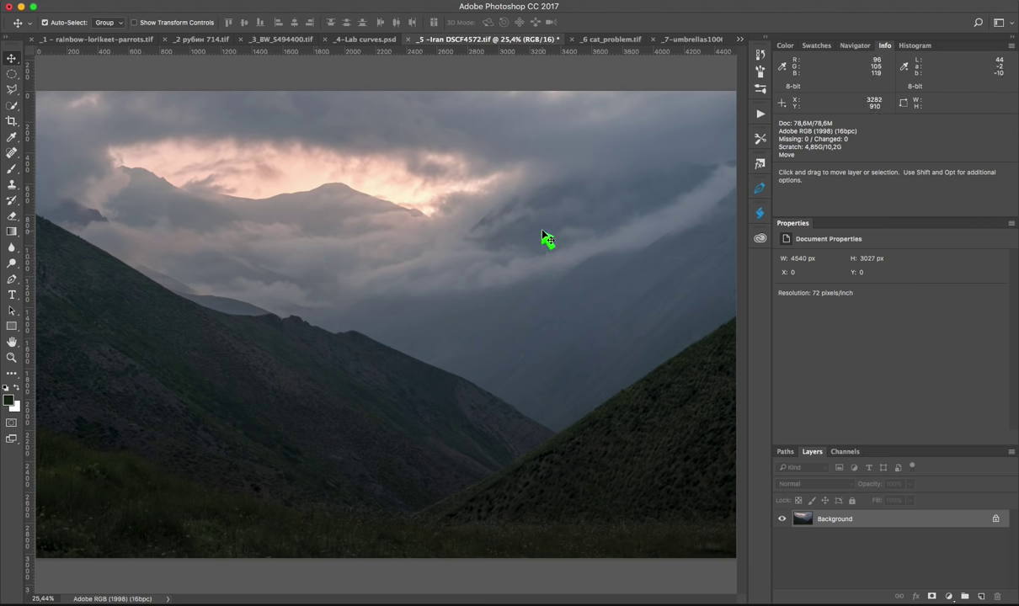
pyautogui.click(949, 596)
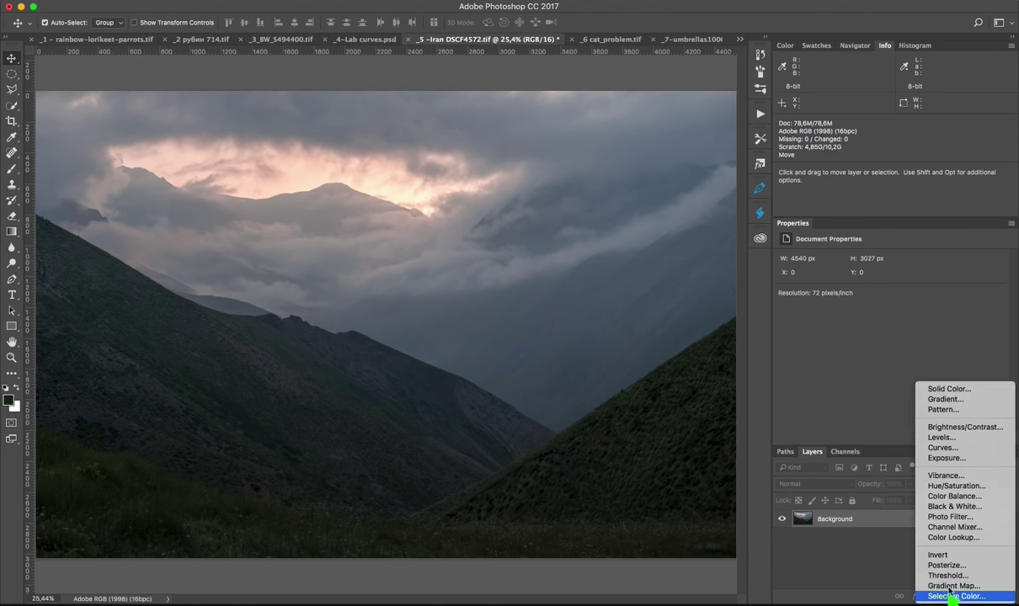
pyautogui.click(955, 486)
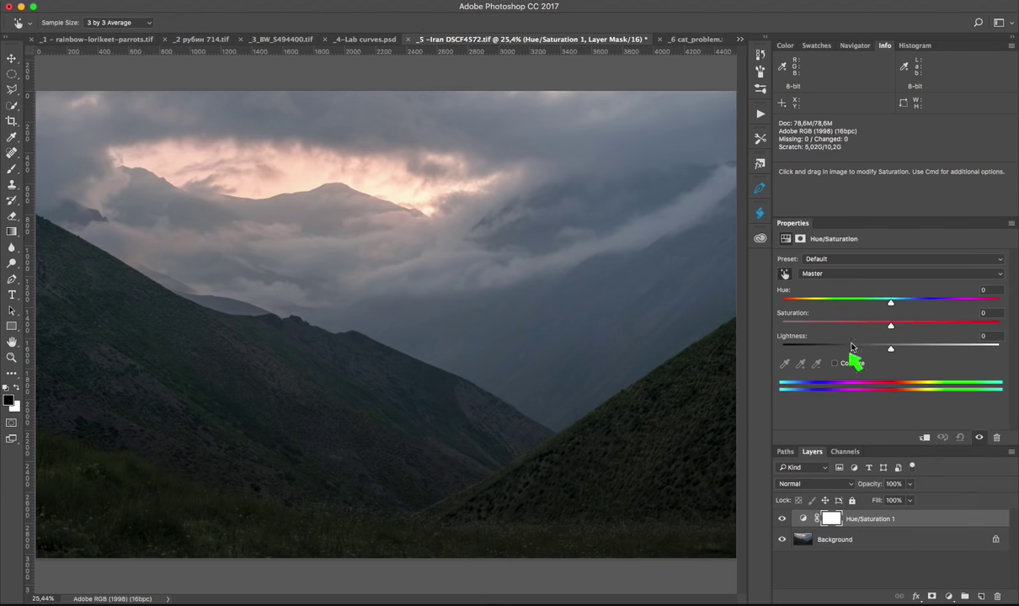
pyautogui.moveTo(893, 326); pyautogui.dragTo(948, 324)
pyautogui.moveTo(965, 326); pyautogui.dragTo(963, 325)
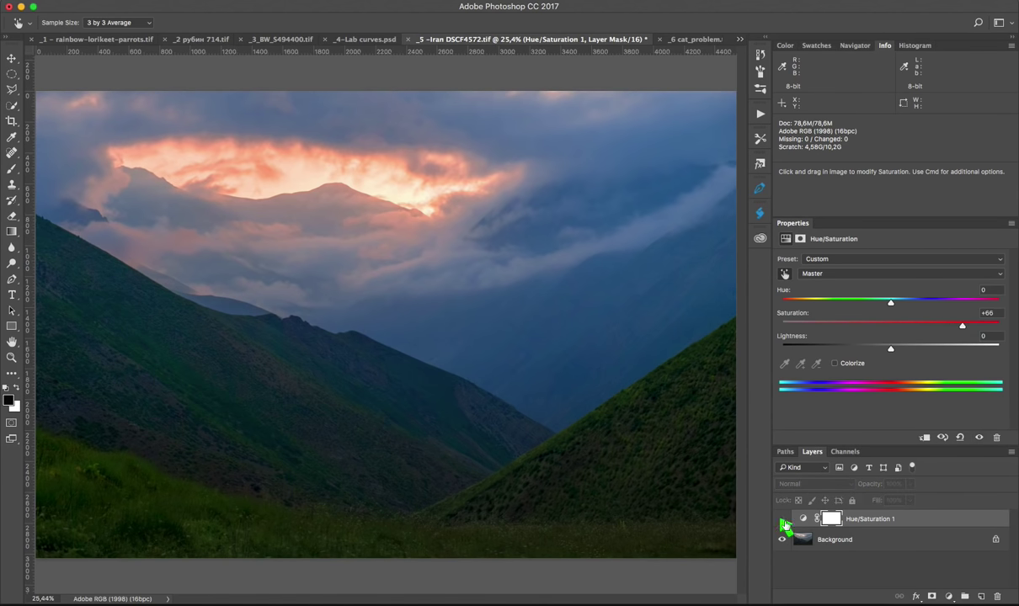
pyautogui.click(783, 519)
pyautogui.click(810, 546)
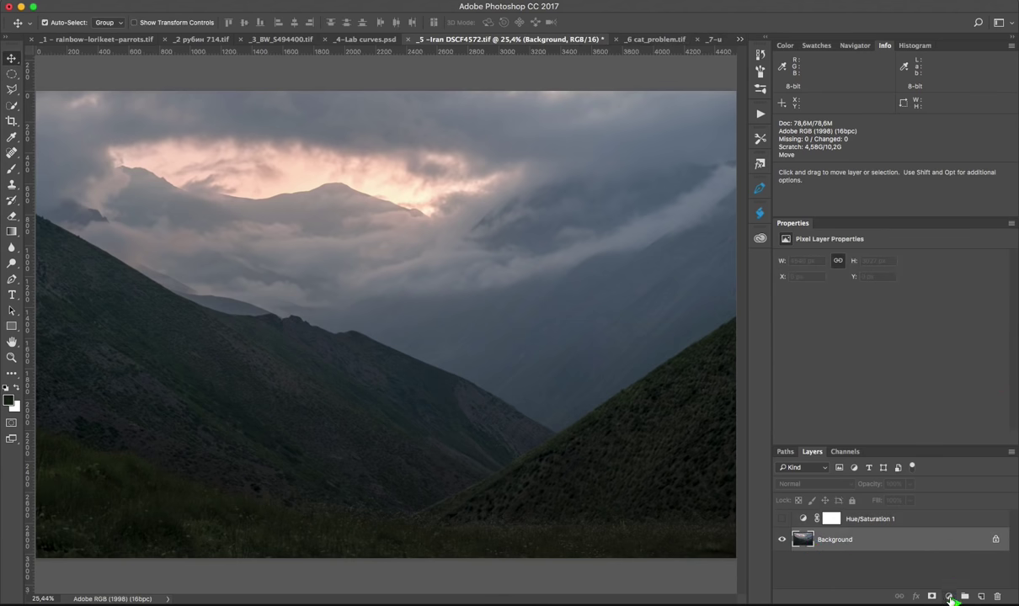
# Step: Add a Vibrance adjustment layer with Saturation about +76 and Vibrance about +65
pyautogui.click(950, 597)
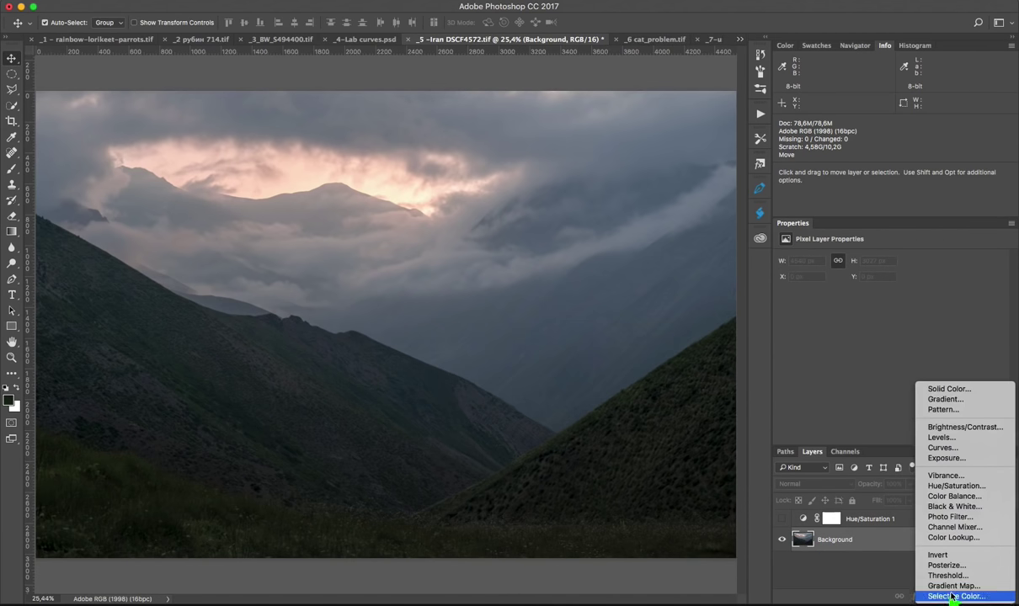
pyautogui.click(943, 476)
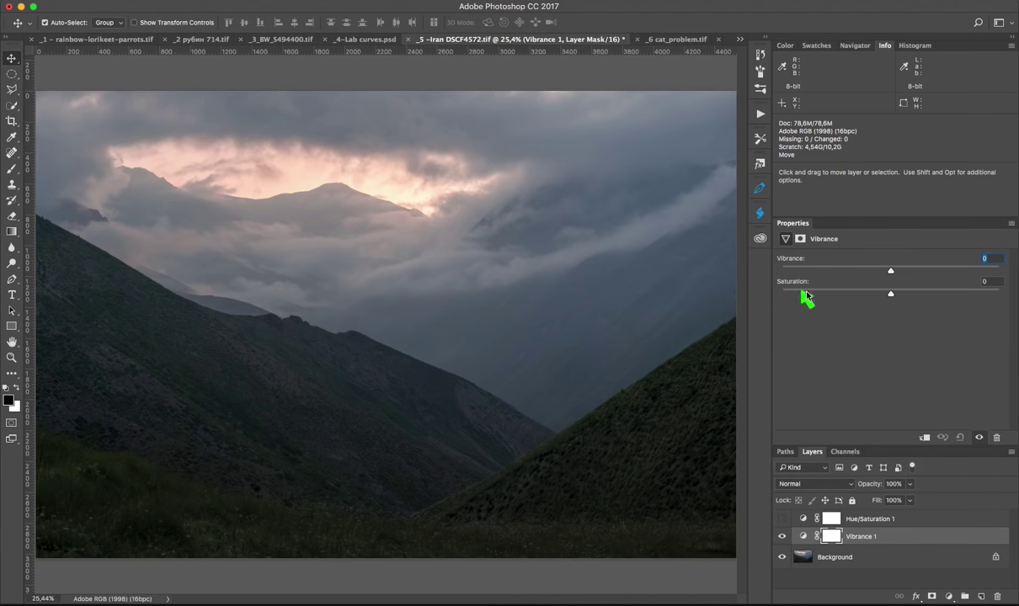
pyautogui.moveTo(891, 296); pyautogui.dragTo(967, 292)
pyautogui.moveTo(970, 292); pyautogui.dragTo(988, 294)
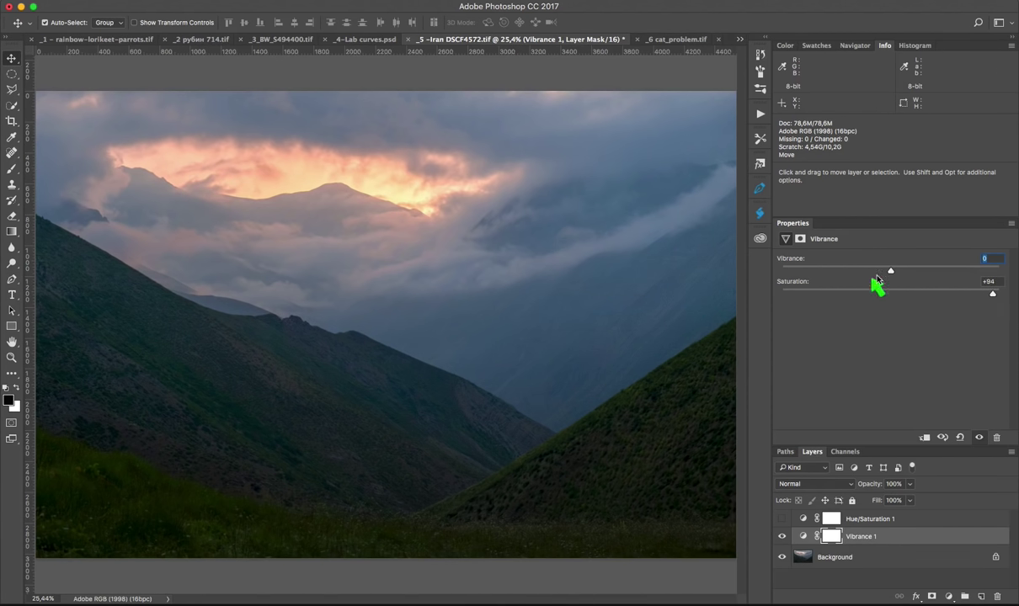
pyautogui.moveTo(897, 270); pyautogui.dragTo(943, 269)
pyautogui.moveTo(960, 272)
pyautogui.mouseDown()
pyautogui.moveTo(967, 294)
pyautogui.moveTo(975, 271)
pyautogui.mouseUp()
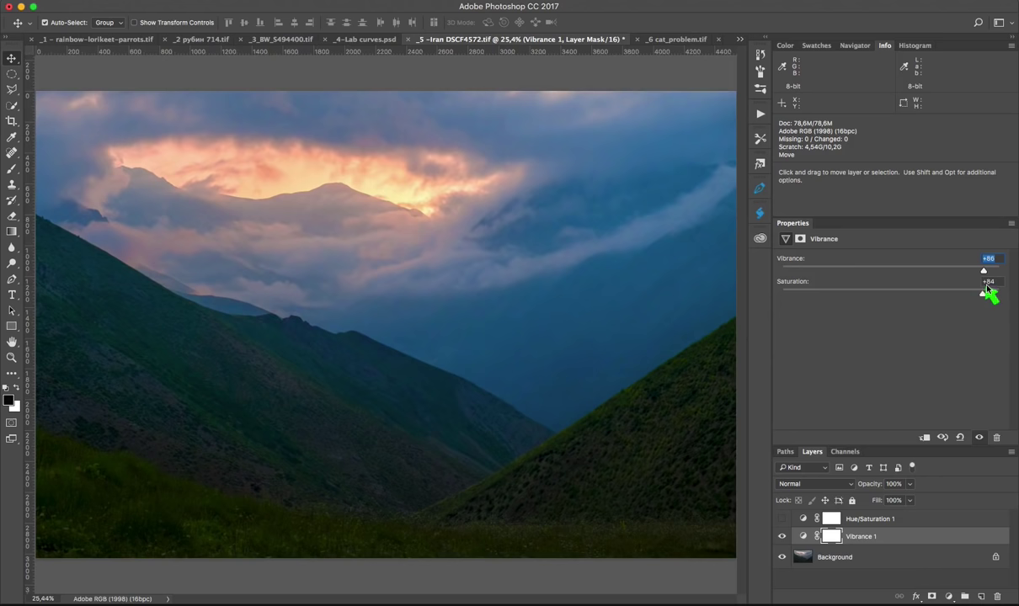
# Step: Compare the Vibrance and Hue/Saturation layers, then delete both adjustment layers
pyautogui.click(782, 536)
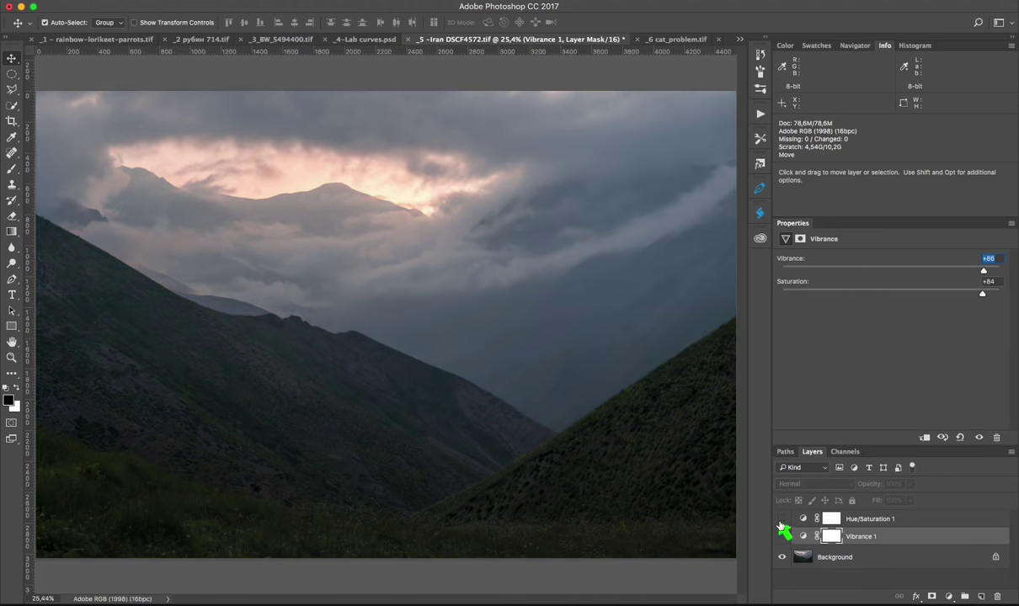
pyautogui.click(782, 519)
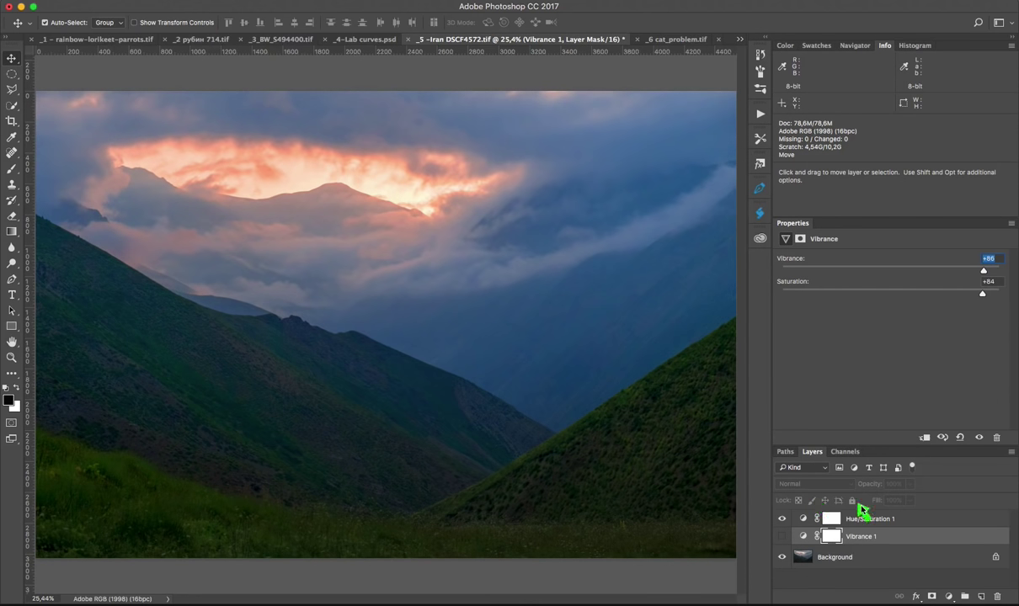
pyautogui.keyDown('shift'); pyautogui.click(831, 518); pyautogui.keyUp('shift')
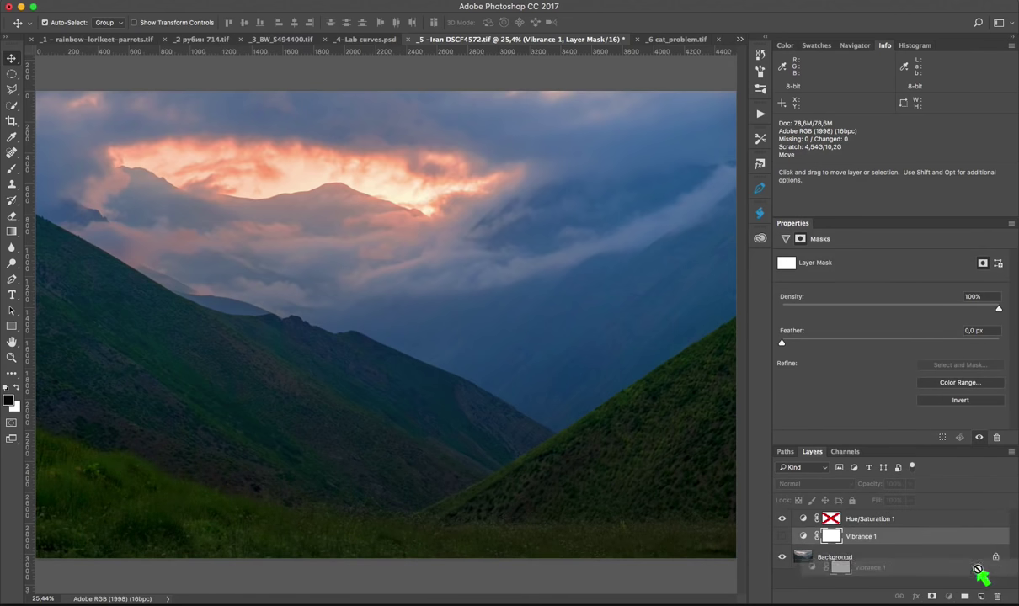
pyautogui.moveTo(805, 536); pyautogui.dragTo(997, 596)
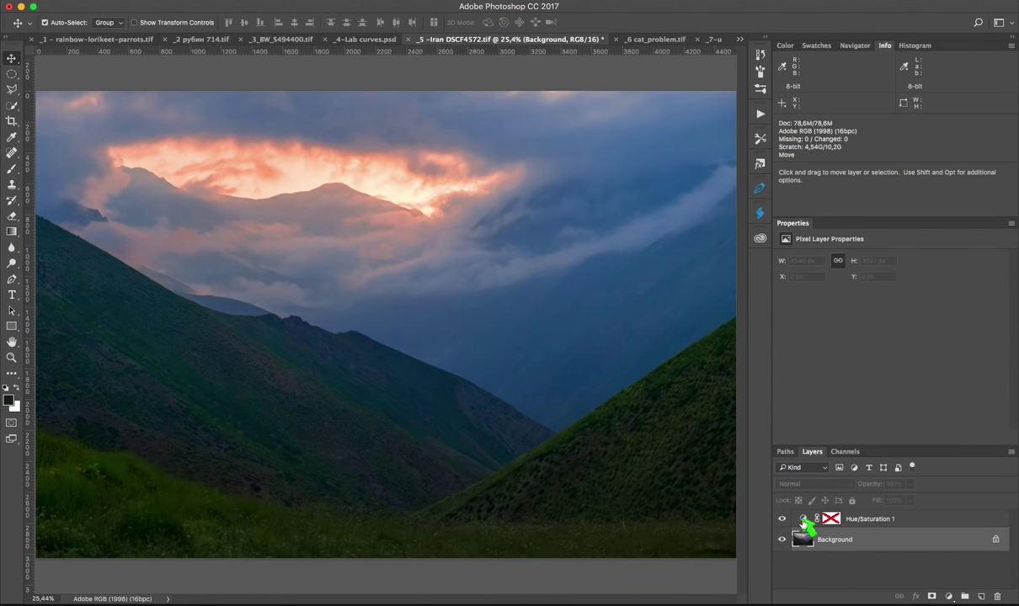
pyautogui.moveTo(809, 521); pyautogui.dragTo(997, 597)
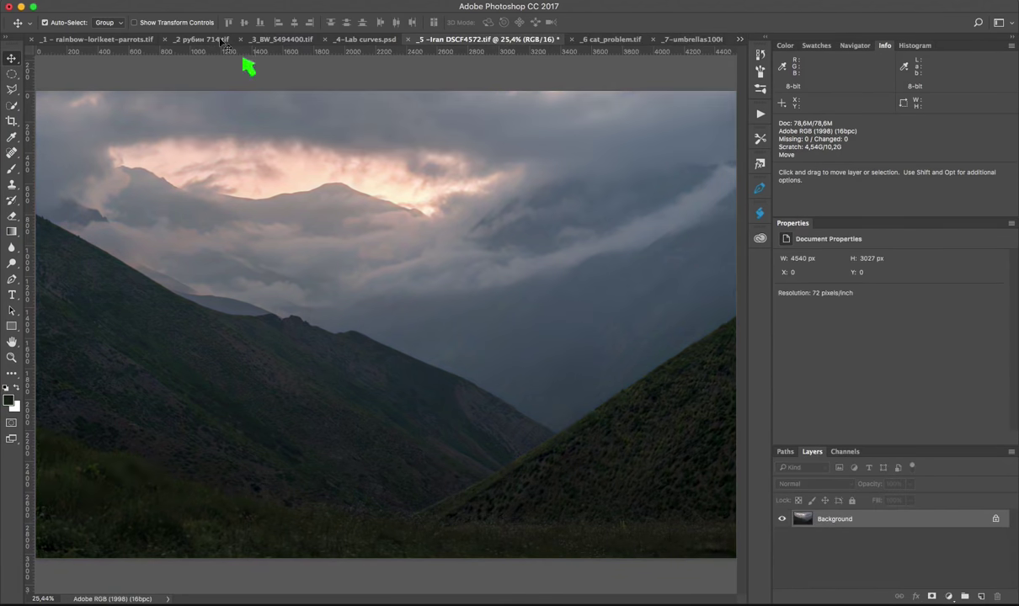
# Step: Convert the mountain photo to Lab Color and add a Curves adjustment layer
pyautogui.click(173, 1)
pyautogui.moveTo(209, 6)
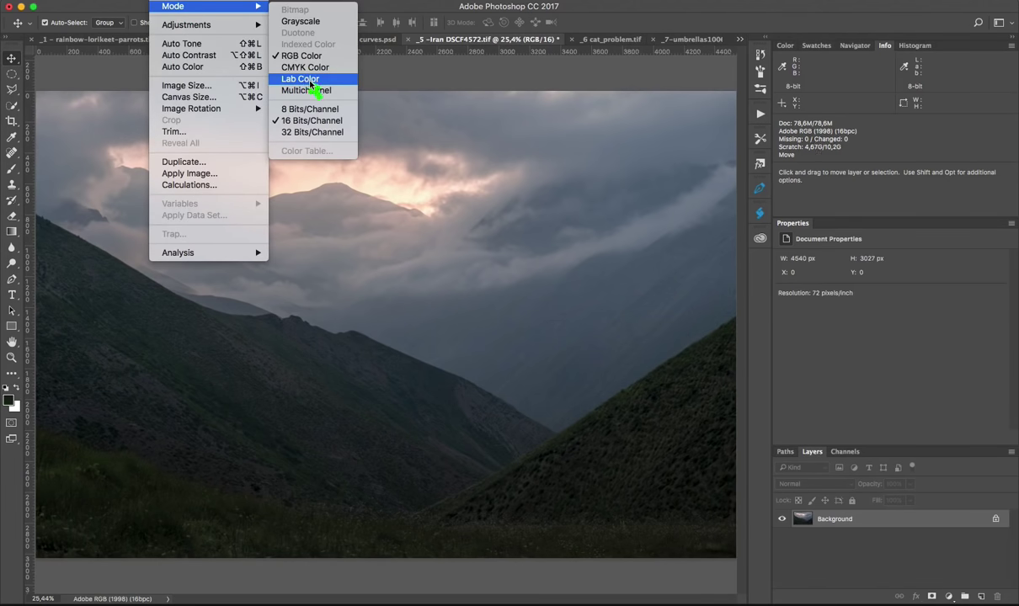
pyautogui.click(308, 80)
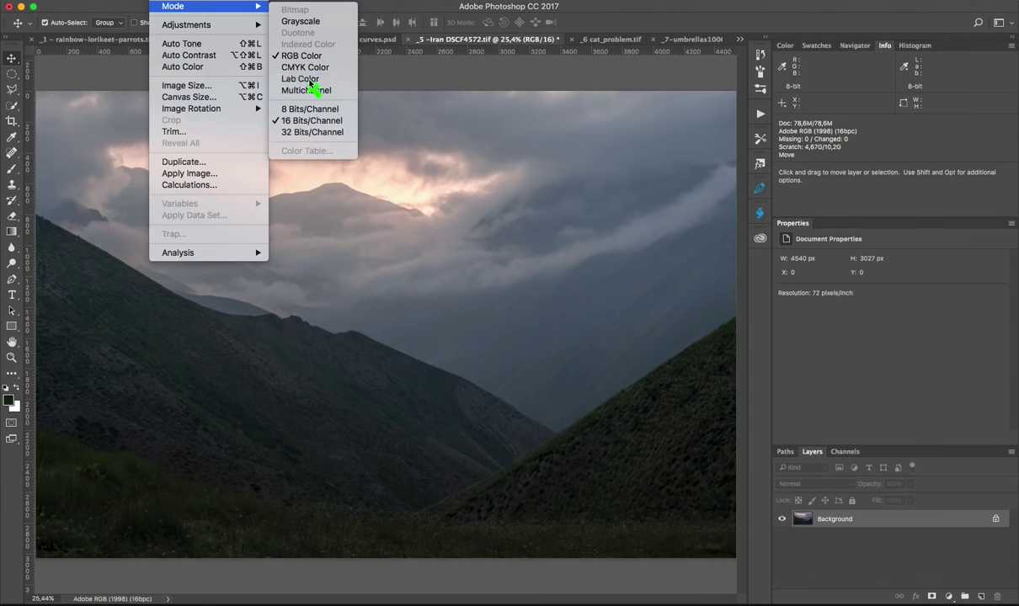
pyautogui.doubleClick(885, 46)
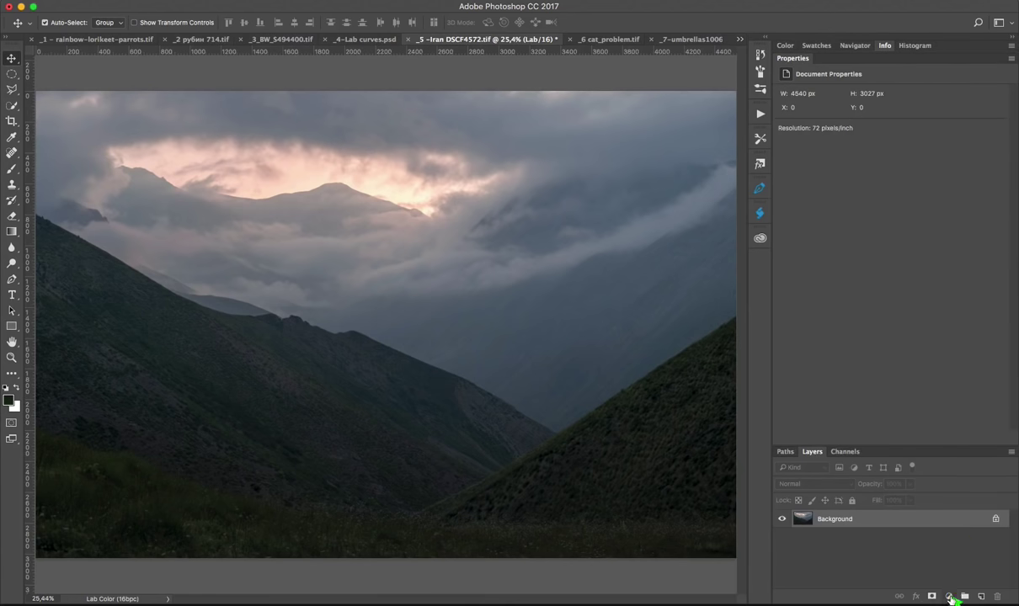
pyautogui.click(949, 596)
pyautogui.click(946, 425)
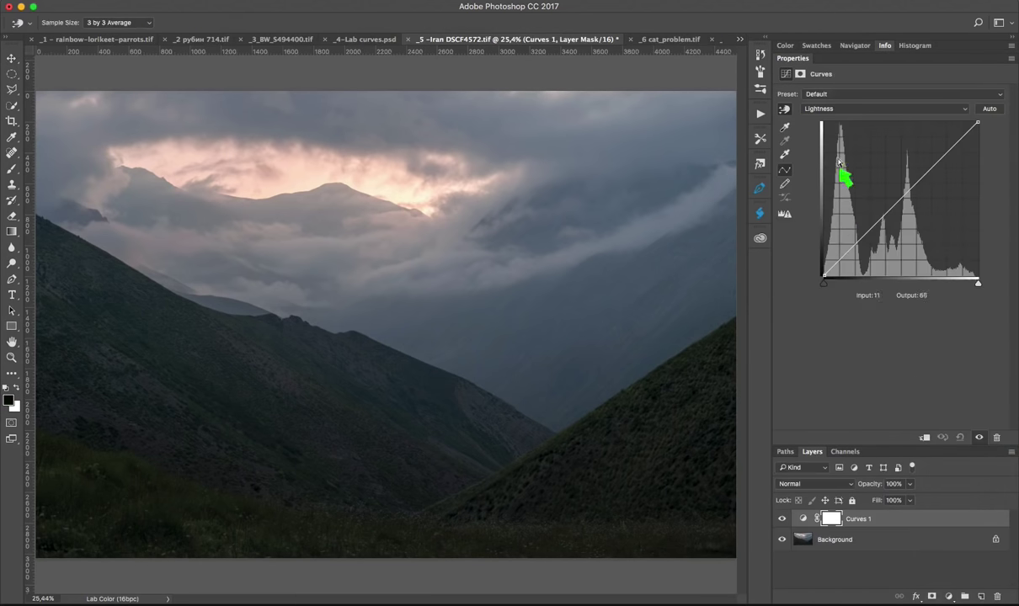
# Step: Add midpoints at input 0, output 0 on both the a and b curves
pyautogui.click(842, 109)
pyautogui.click(838, 117)
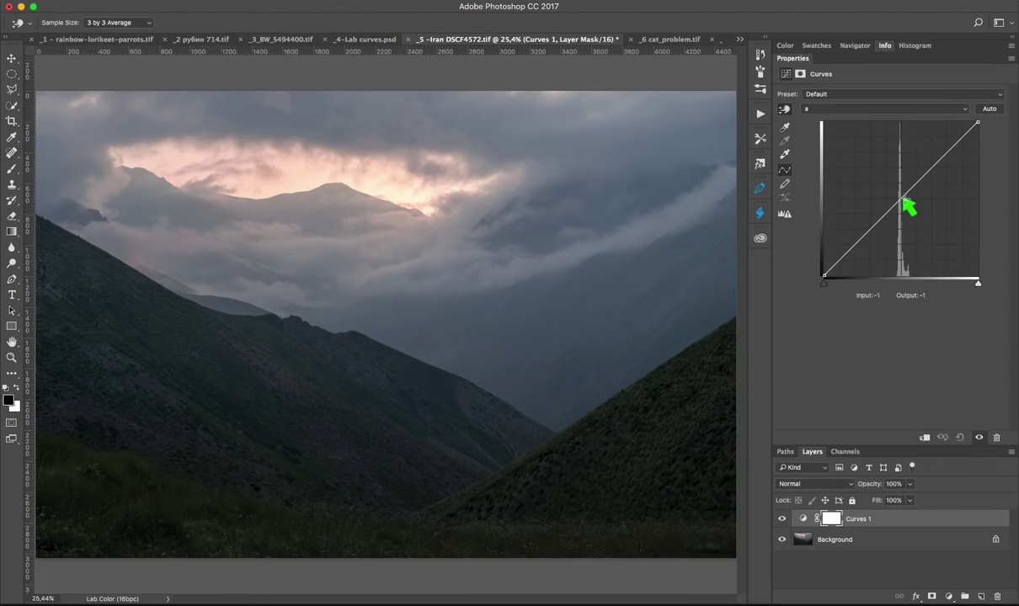
pyautogui.click(903, 197)
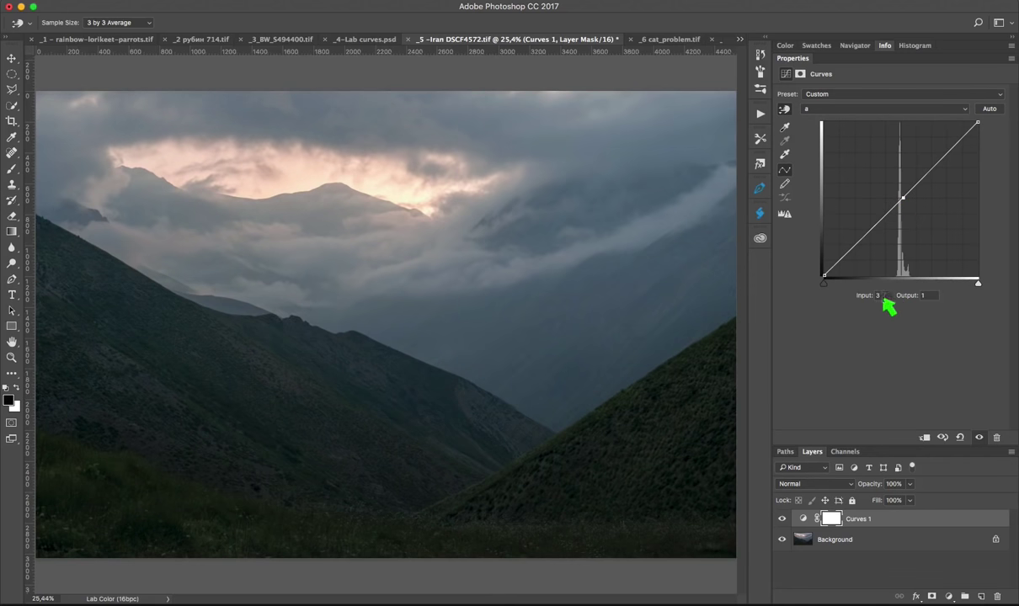
pyautogui.click(849, 298)
pyautogui.write('0')
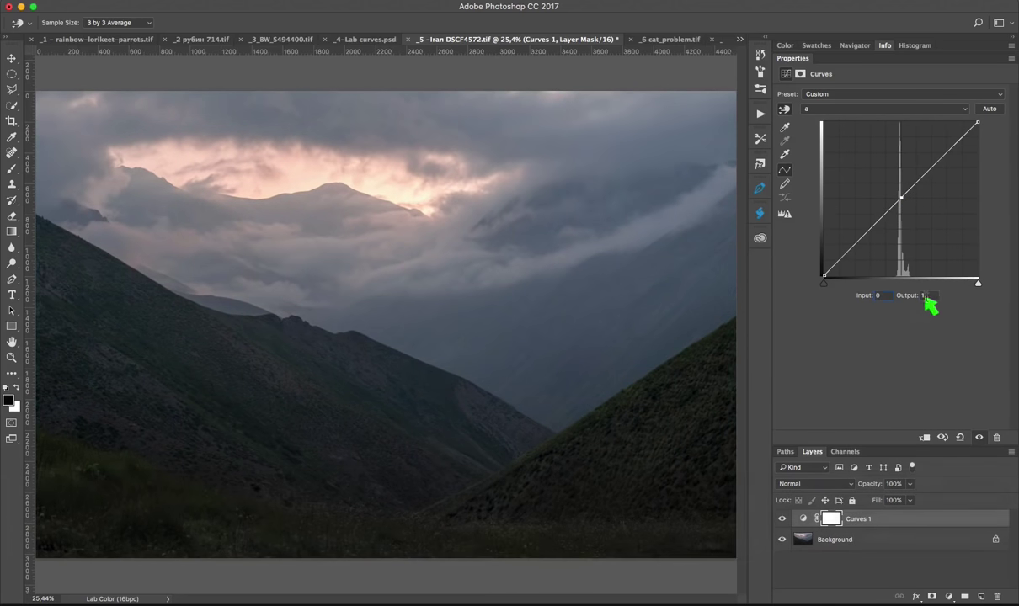
pyautogui.click(924, 296)
pyautogui.write('0')
pyautogui.click(824, 112)
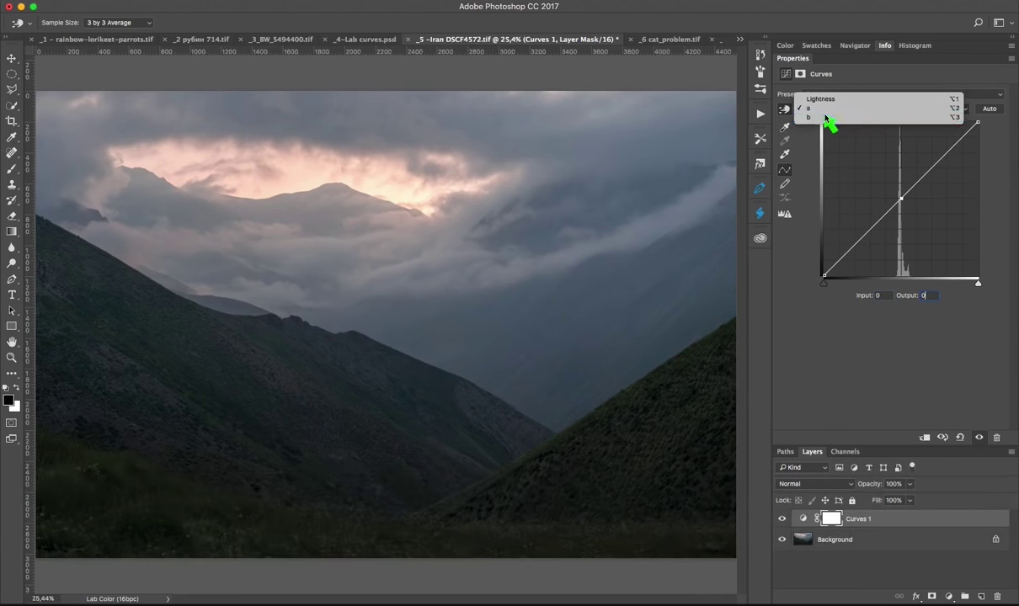
pyautogui.click(832, 124)
pyautogui.click(876, 297)
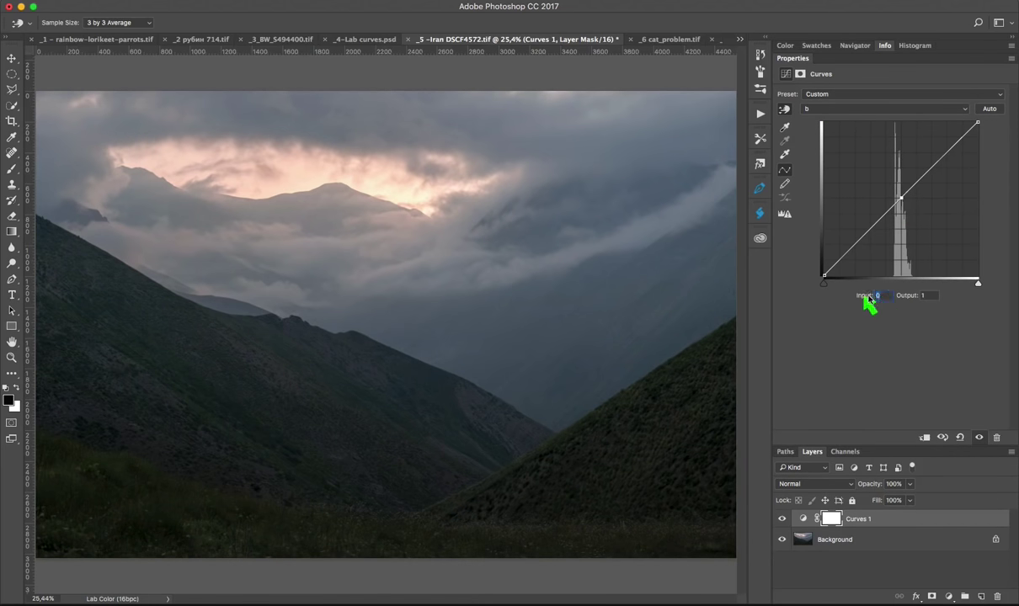
pyautogui.write('0')
pyautogui.click(925, 295)
pyautogui.write('0')
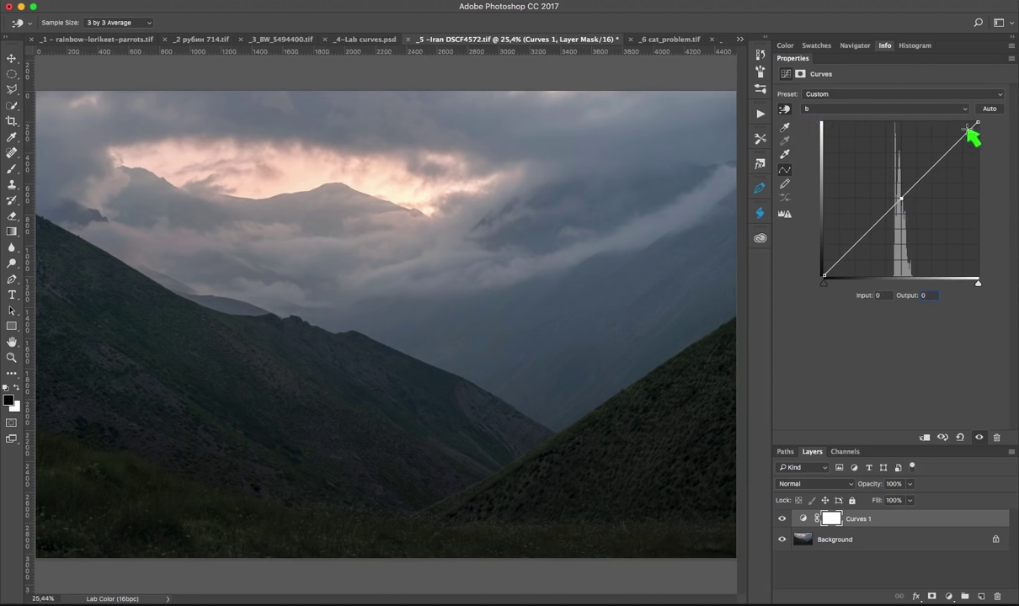
# Step: Steepen the b curve with points near -20 and -43 and the white point pulled inward
pyautogui.click(902, 199)
pyautogui.moveTo(978, 284); pyautogui.dragTo(941, 286)
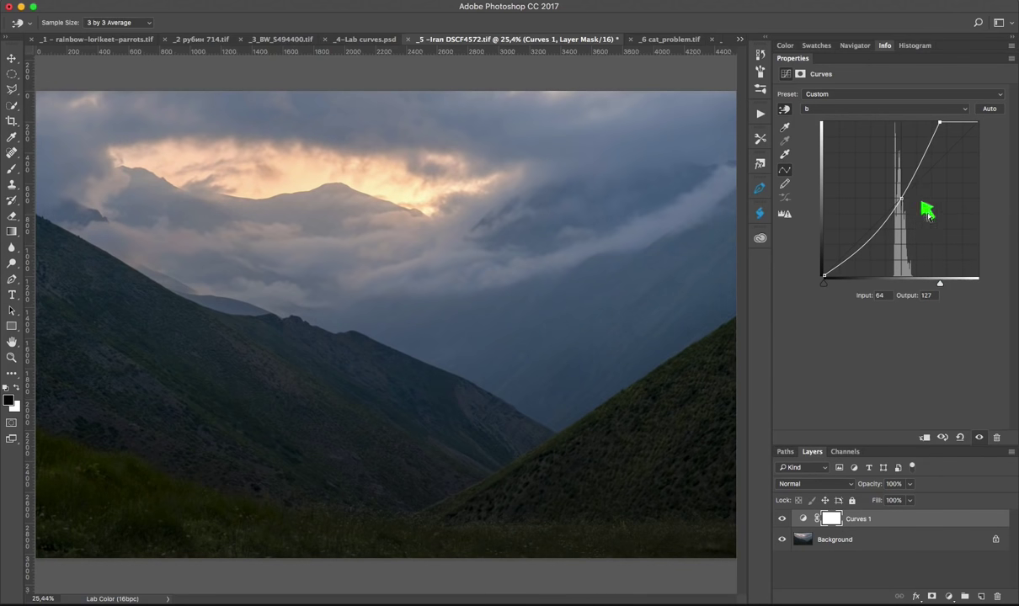
pyautogui.moveTo(941, 285); pyautogui.dragTo(978, 283)
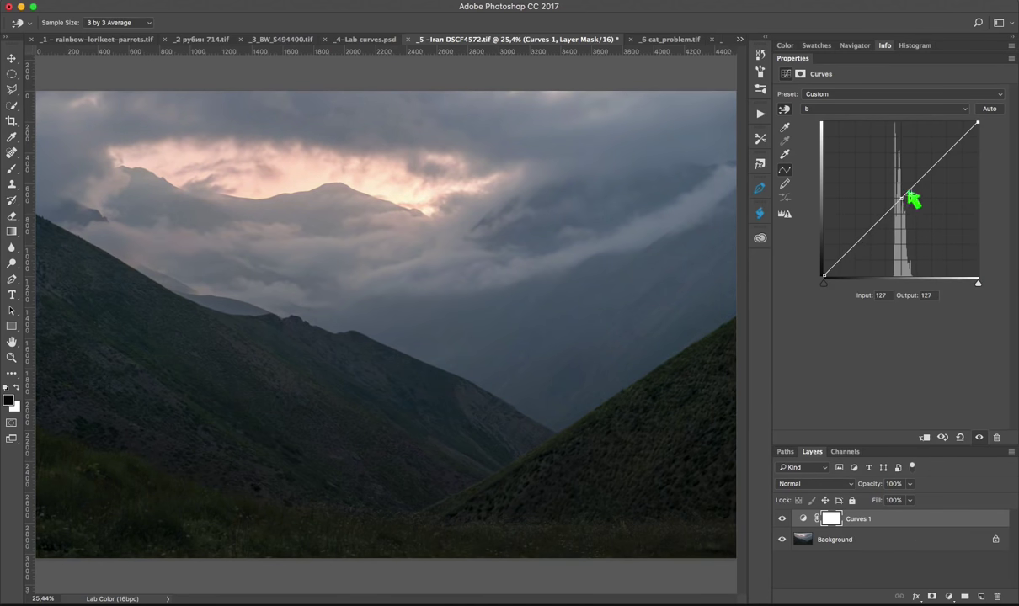
pyautogui.click(890, 210)
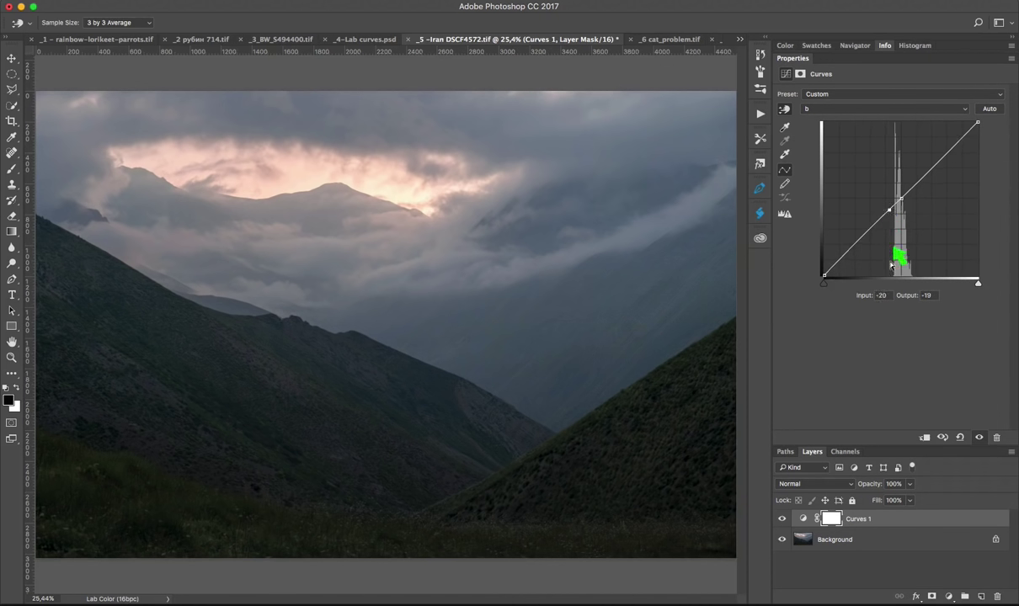
pyautogui.doubleClick(931, 296)
pyautogui.press('Down')
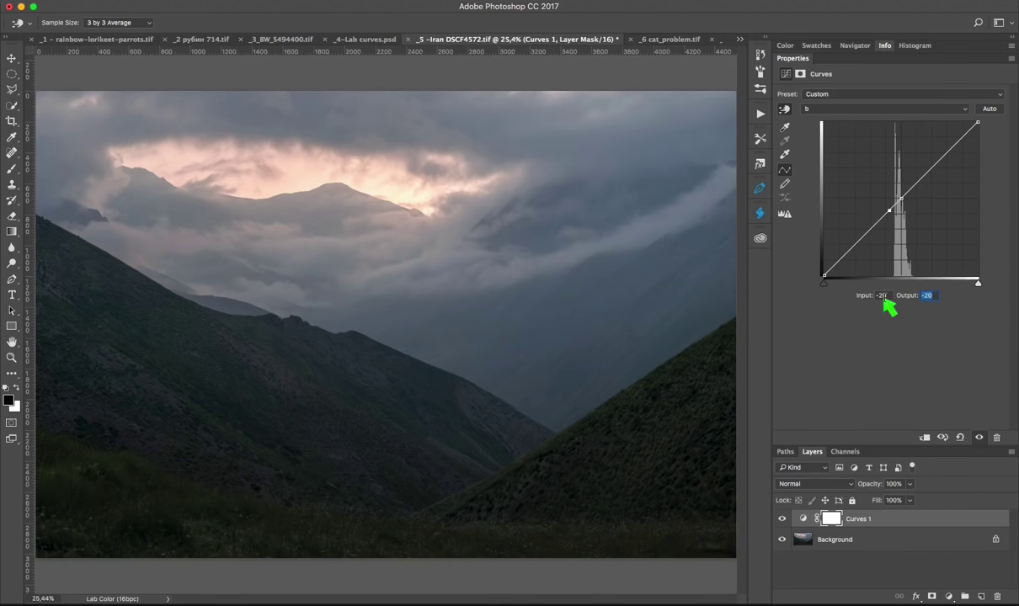
pyautogui.hotkey('shift', 'Tab')
pyautogui.press('Tab')
pyautogui.click(876, 224)
pyautogui.moveTo(978, 284)
pyautogui.mouseDown()
pyautogui.moveTo(927, 287)
pyautogui.moveTo(975, 284)
pyautogui.moveTo(927, 271)
pyautogui.moveTo(934, 276)
pyautogui.mouseUp()
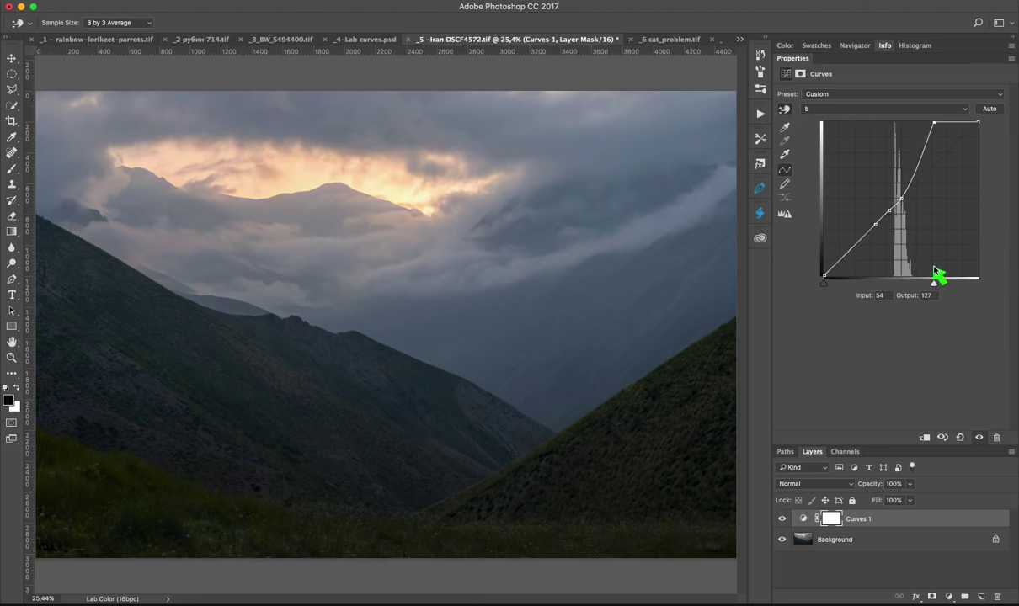
pyautogui.click(848, 108)
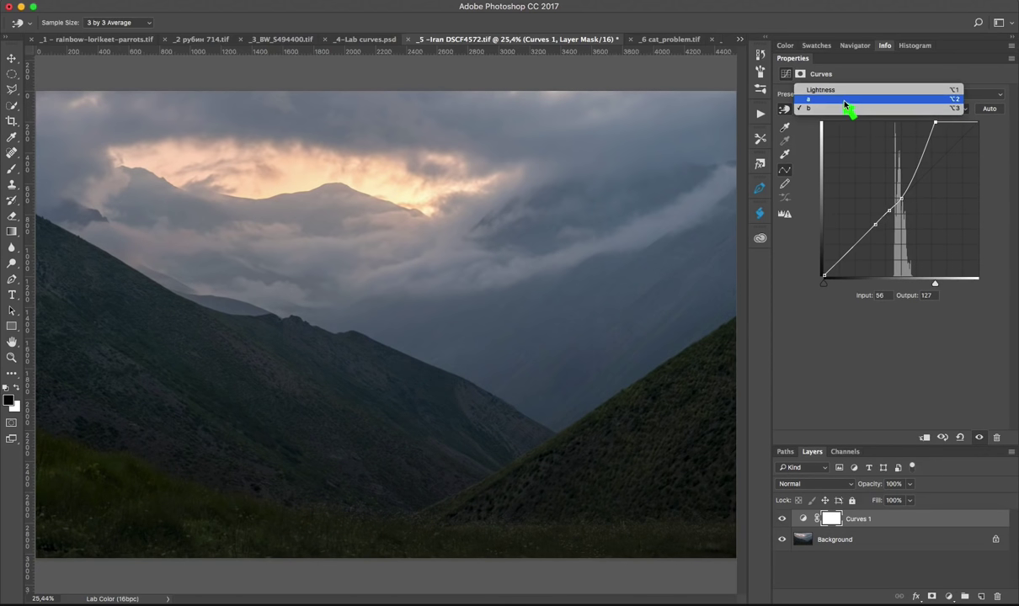
# Step: Add a curve points near -20 and -40 and drag its white point inward to steepen it
pyautogui.click(846, 100)
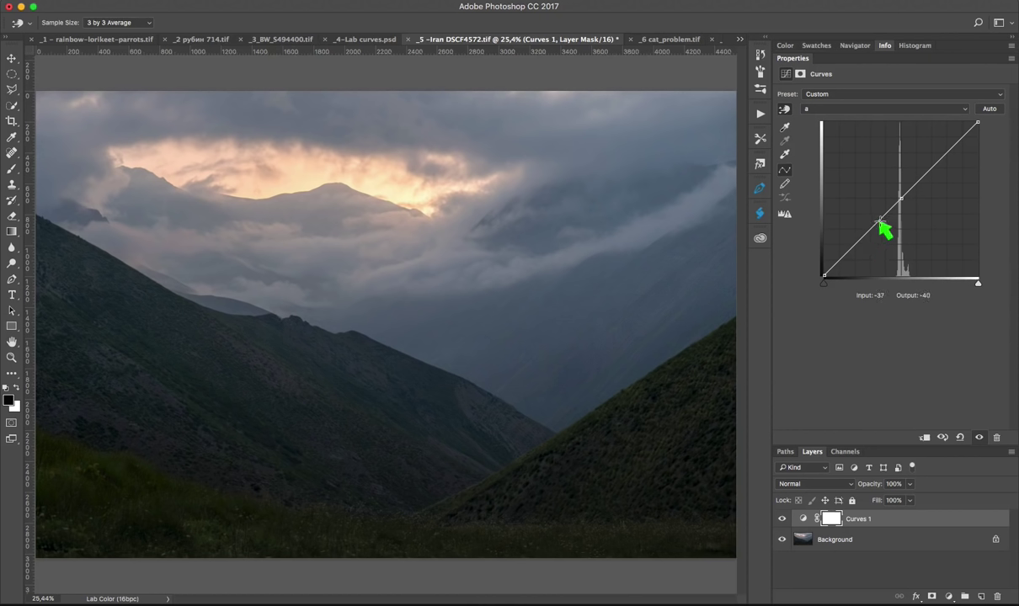
pyautogui.click(889, 209)
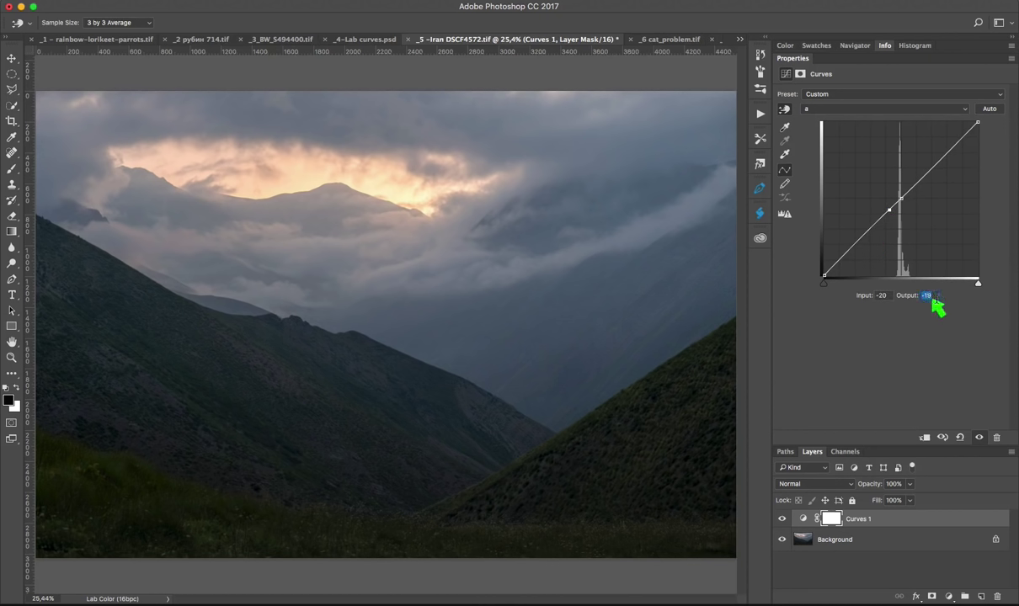
pyautogui.press('Up')
pyautogui.press('Down')
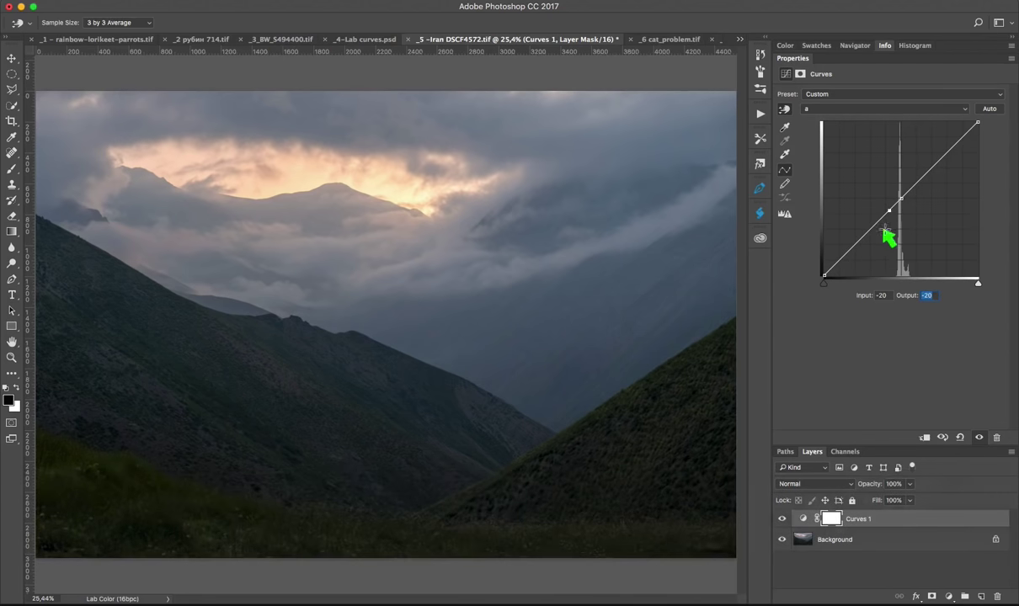
pyautogui.click(878, 222)
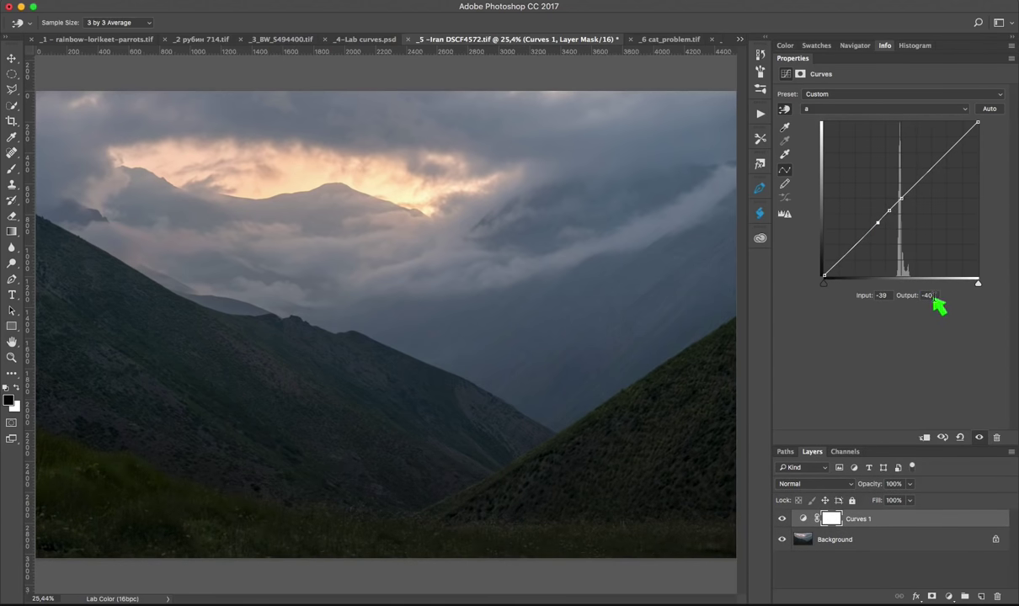
pyautogui.click(976, 285)
pyautogui.moveTo(976, 285)
pyautogui.mouseDown()
pyautogui.moveTo(916, 283)
pyautogui.moveTo(936, 278)
pyautogui.mouseUp()
# Step: Steepen the b curve's upper end further, trying and then removing extra upper points
pyautogui.click(817, 109)
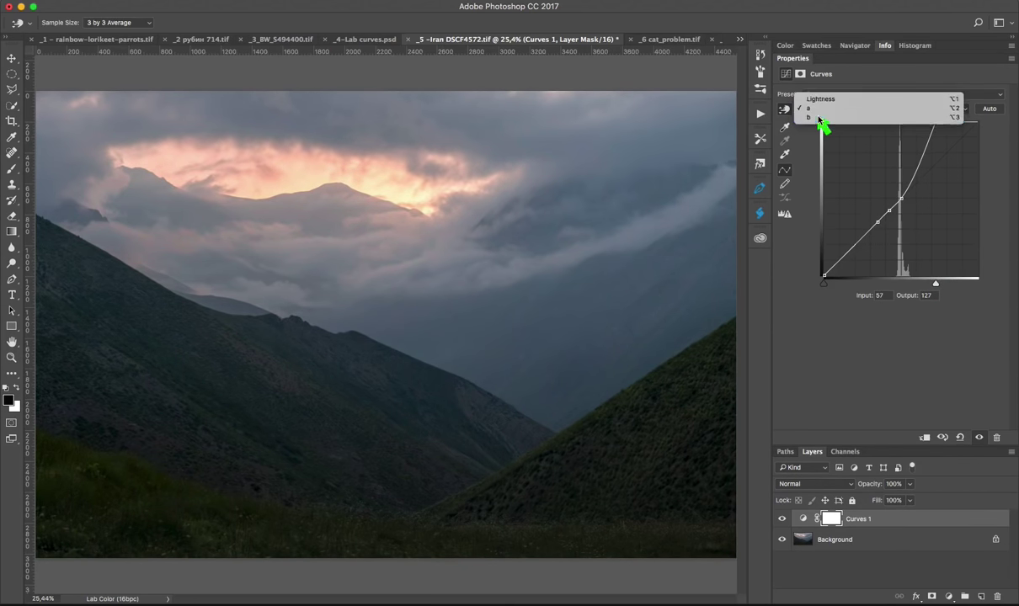
pyautogui.click(819, 118)
pyautogui.moveTo(935, 283)
pyautogui.mouseDown()
pyautogui.moveTo(916, 288)
pyautogui.moveTo(957, 288)
pyautogui.mouseUp()
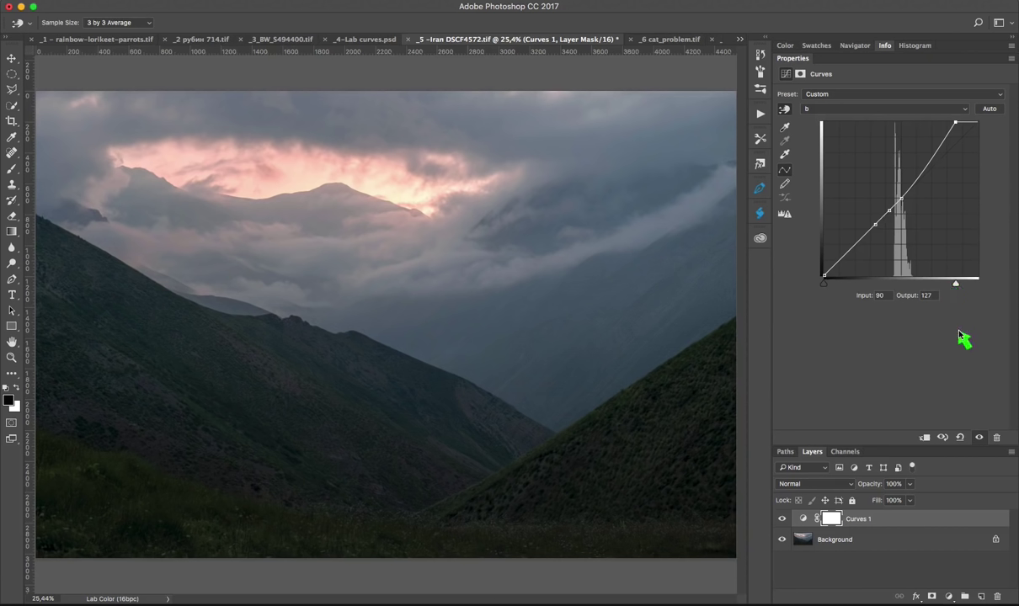
pyautogui.moveTo(955, 285); pyautogui.dragTo(927, 285)
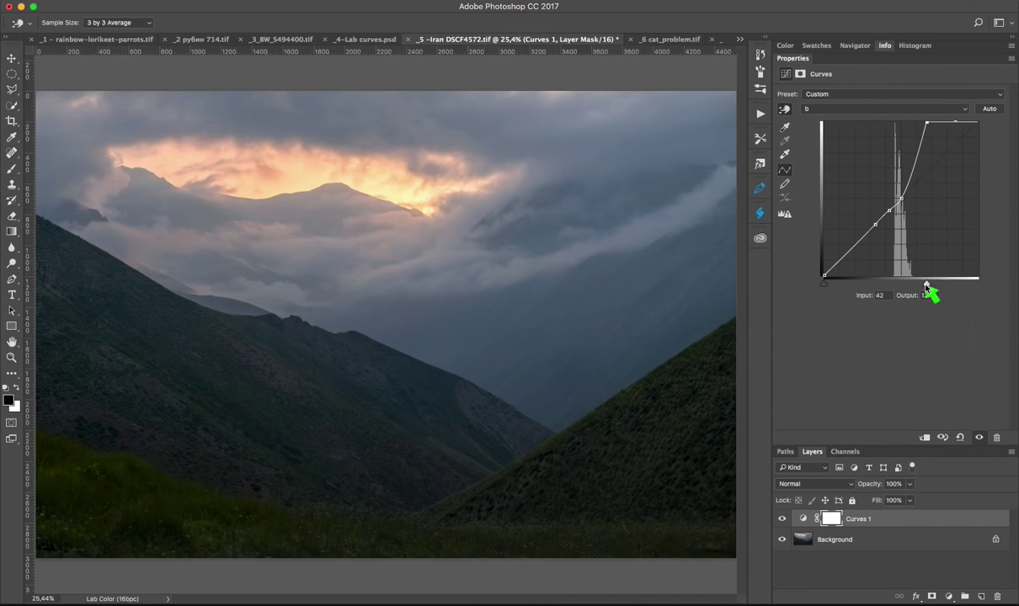
pyautogui.click(907, 181)
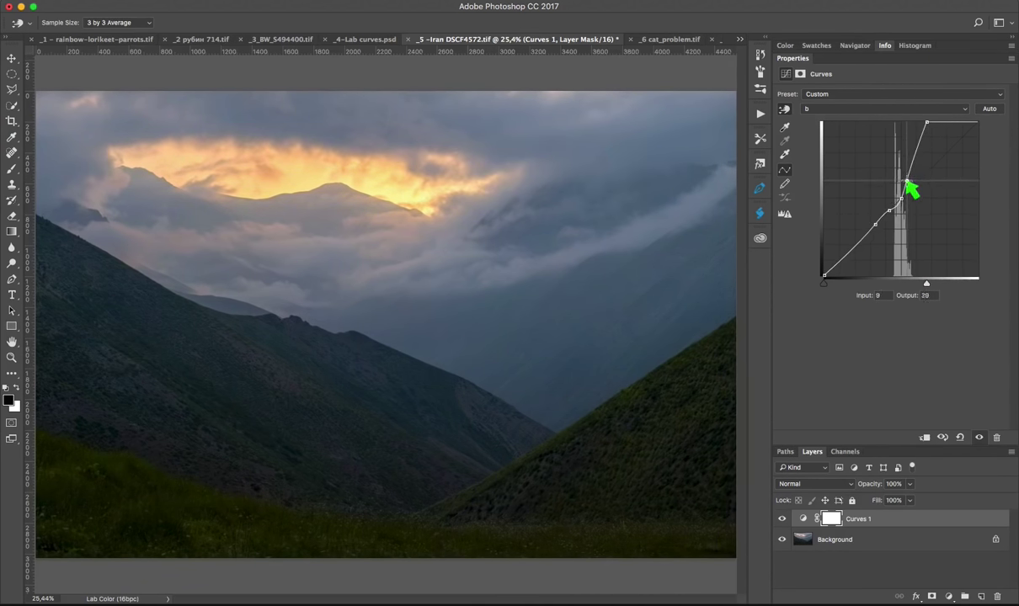
pyautogui.click(913, 163)
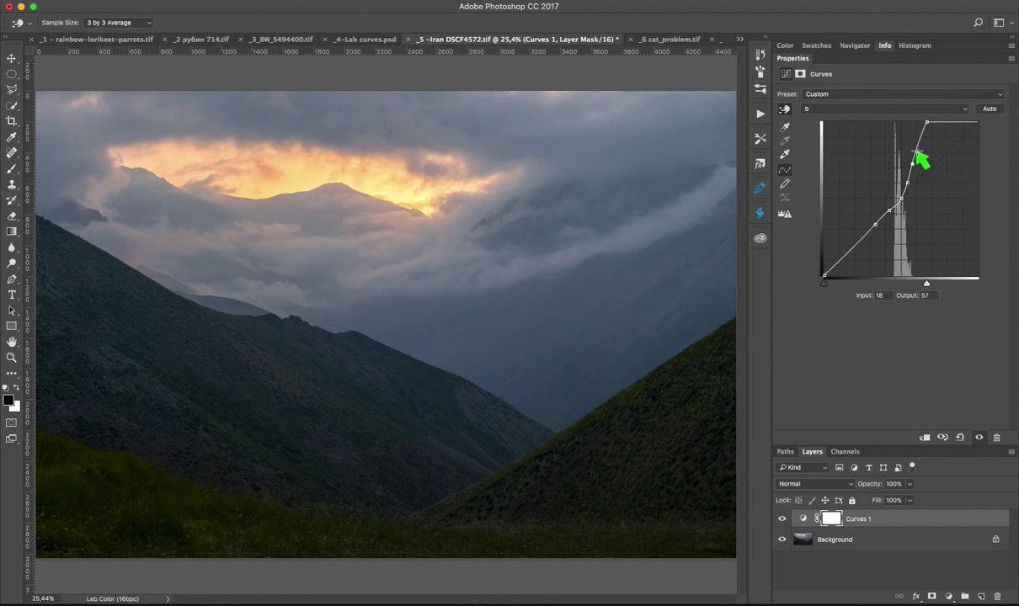
pyautogui.press('Right')
pyautogui.press('Down')
pyautogui.moveTo(907, 184); pyautogui.dragTo(914, 168)
pyautogui.moveTo(932, 159); pyautogui.dragTo(894, 217)
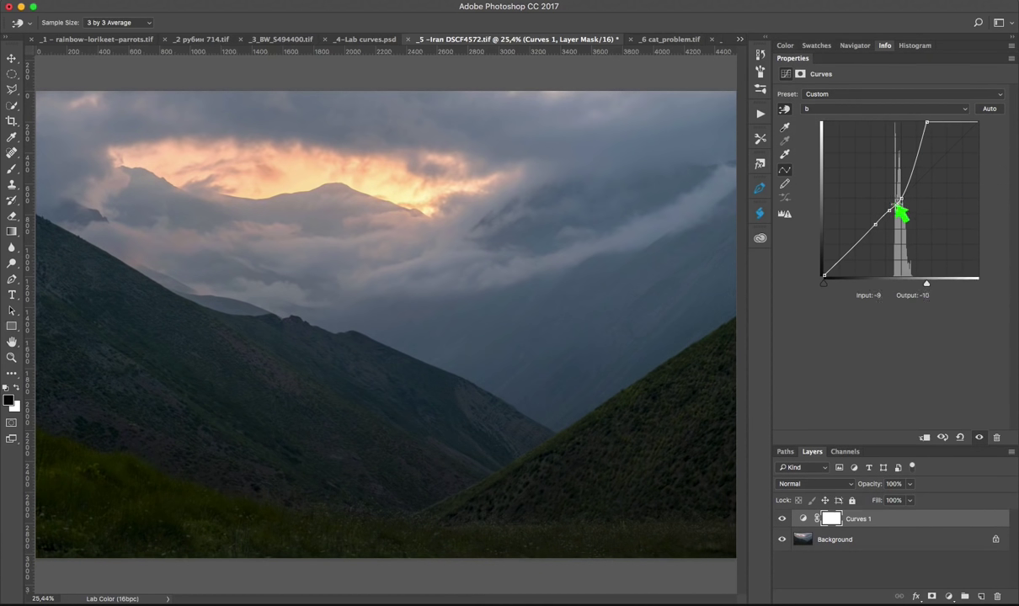
# Step: Set the b curve's lower point to input -4, output -4
pyautogui.click(898, 203)
pyautogui.press('Up')
pyautogui.press('Down')
pyautogui.press('Down')
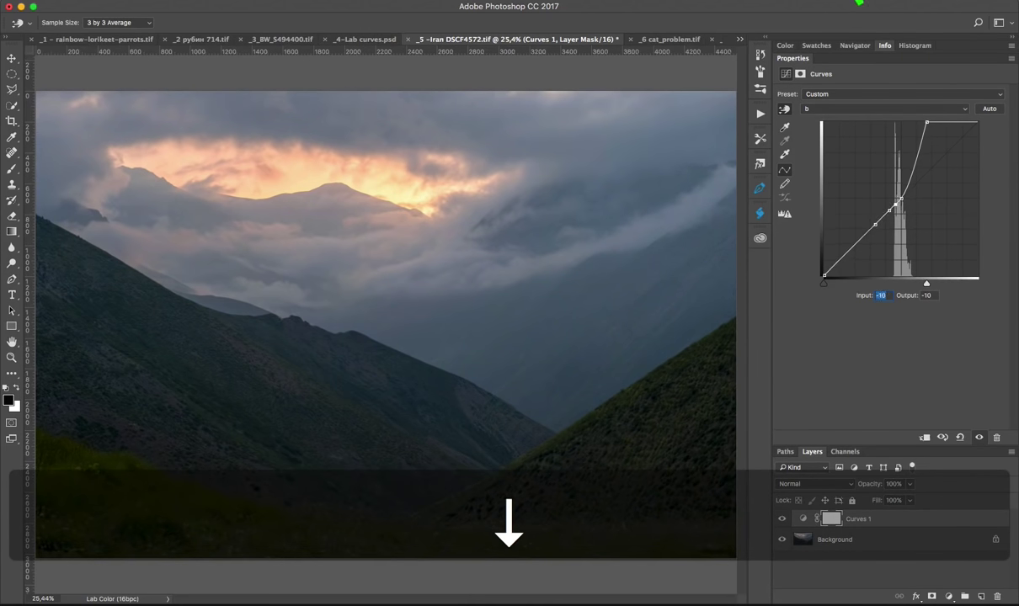
pyautogui.press('Down')
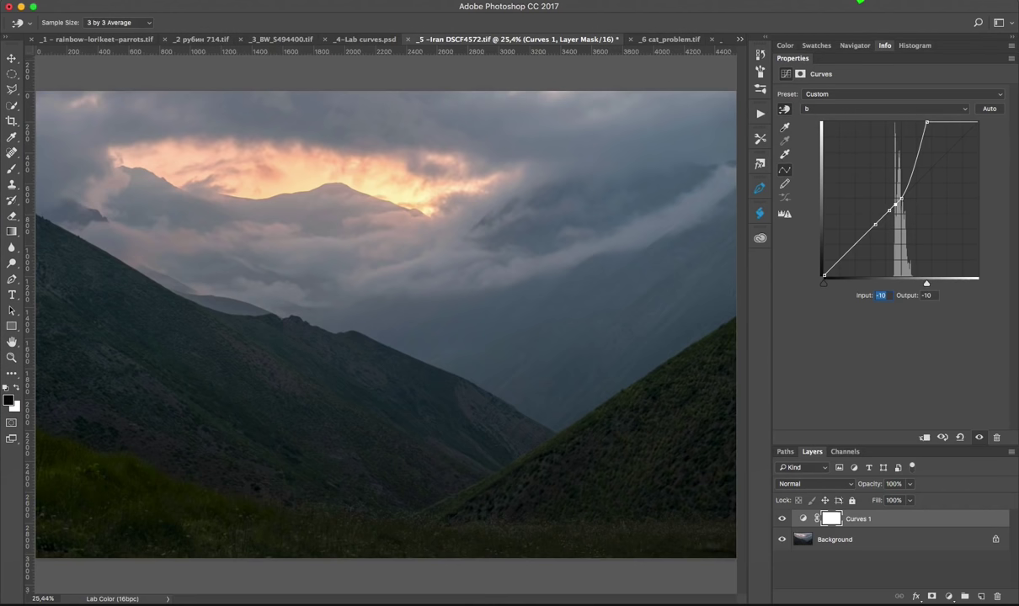
pyautogui.write('-4')
pyautogui.press('Tab')
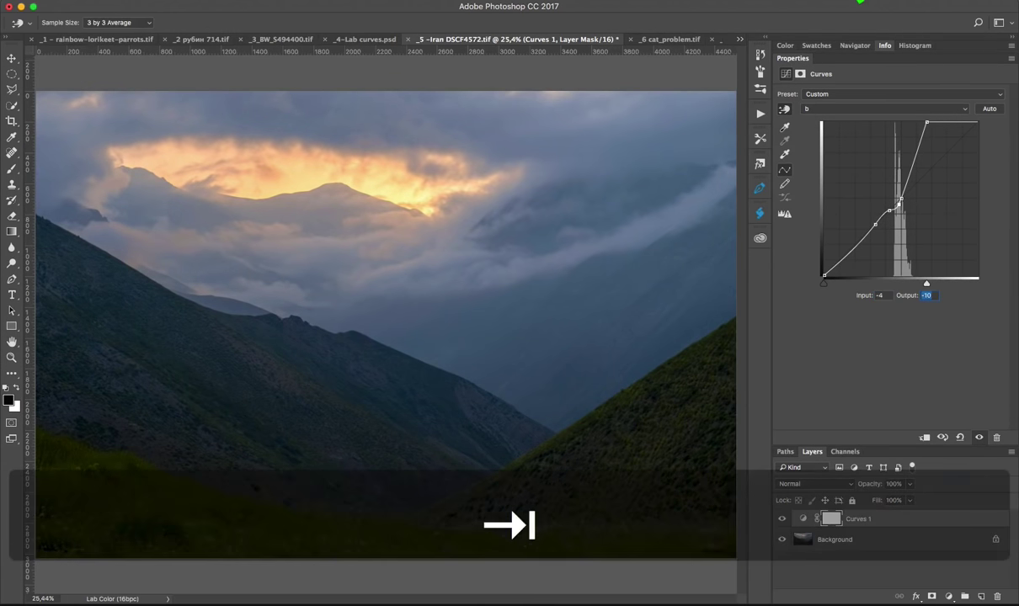
pyautogui.write('-4')
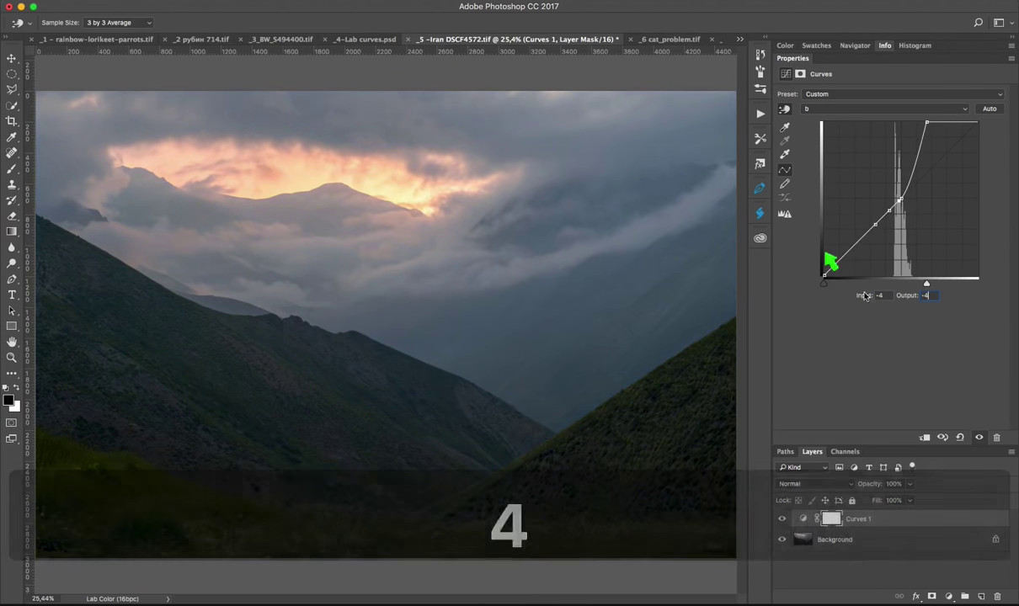
# Step: Pull the b curve's white point inward to turn the sky yellow, undoing overshoots
pyautogui.moveTo(927, 285); pyautogui.dragTo(905, 285)
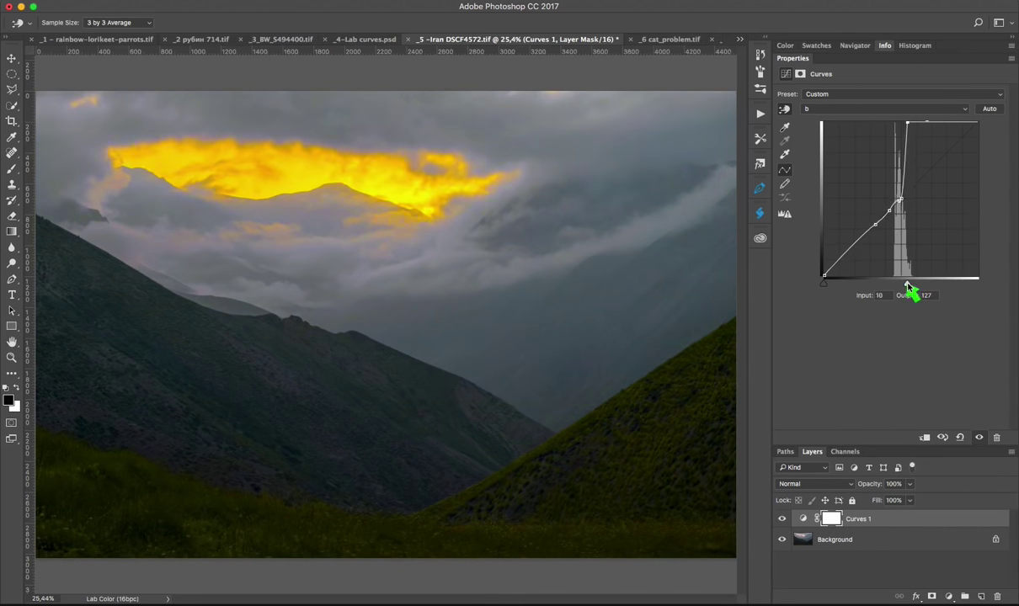
pyautogui.moveTo(905, 284); pyautogui.dragTo(907, 284)
pyautogui.hotkey('alt', 'z')
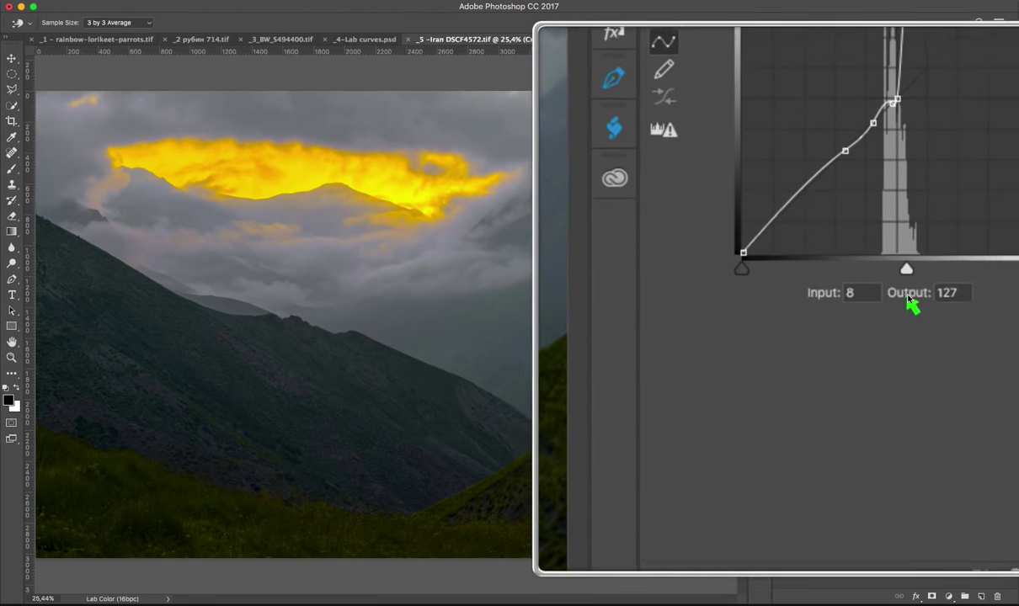
pyautogui.moveTo(902, 316)
pyautogui.mouseDown()
pyautogui.moveTo(913, 317)
pyautogui.moveTo(914, 285)
pyautogui.mouseUp()
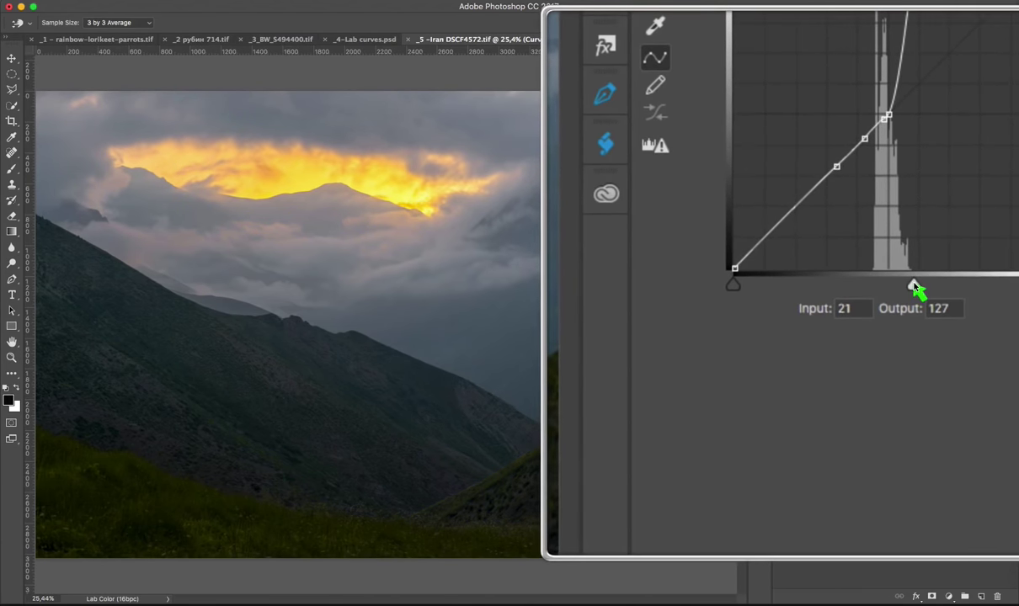
pyautogui.moveTo(916, 288); pyautogui.dragTo(919, 288)
pyautogui.hotkey('alt', 'z')
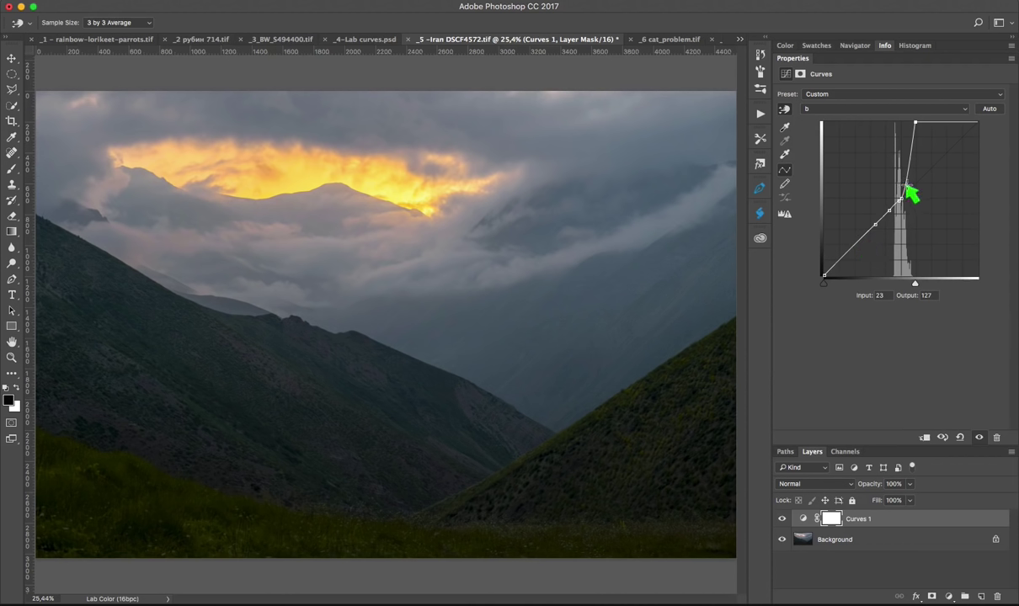
# Step: Add upper b curve points, move the black point inward, and straighten the lower curve near -7
pyautogui.click(904, 185)
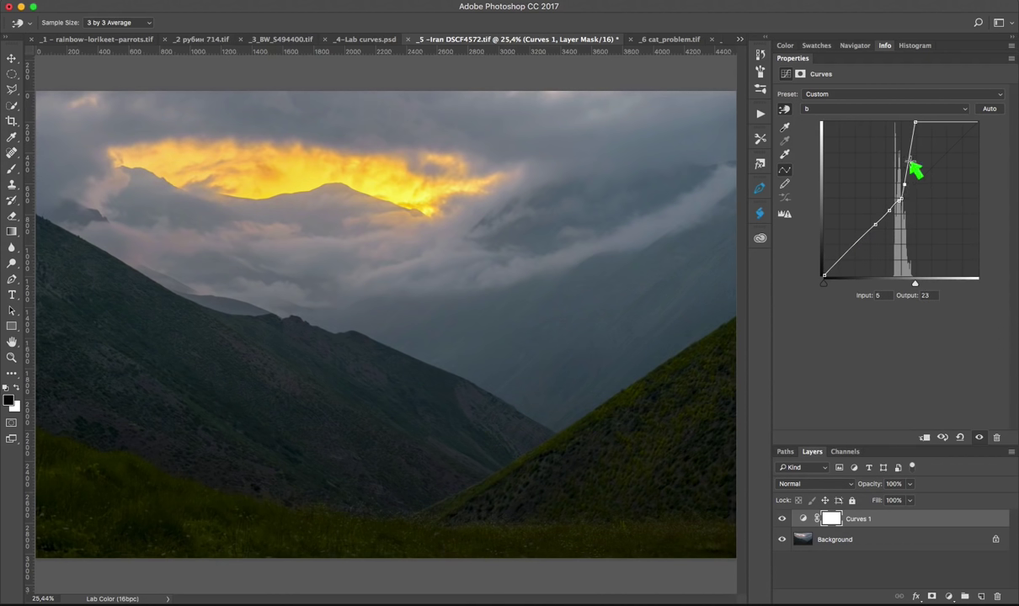
pyautogui.click(908, 165)
pyautogui.moveTo(879, 226)
pyautogui.mouseDown()
pyautogui.moveTo(932, 272)
pyautogui.moveTo(892, 221)
pyautogui.moveTo(902, 212)
pyautogui.moveTo(900, 304)
pyautogui.mouseUp()
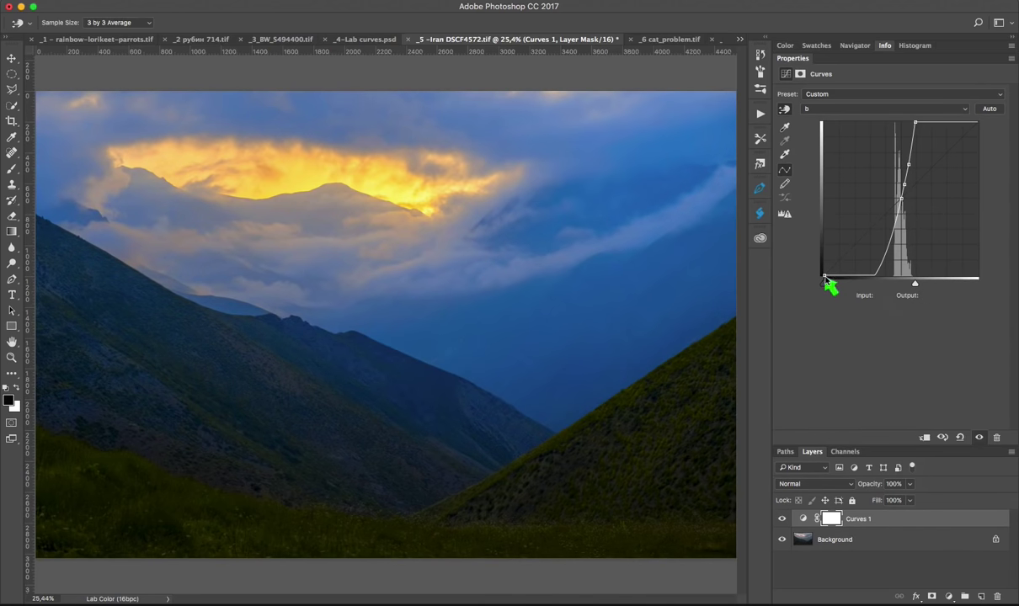
pyautogui.moveTo(825, 283); pyautogui.dragTo(845, 284)
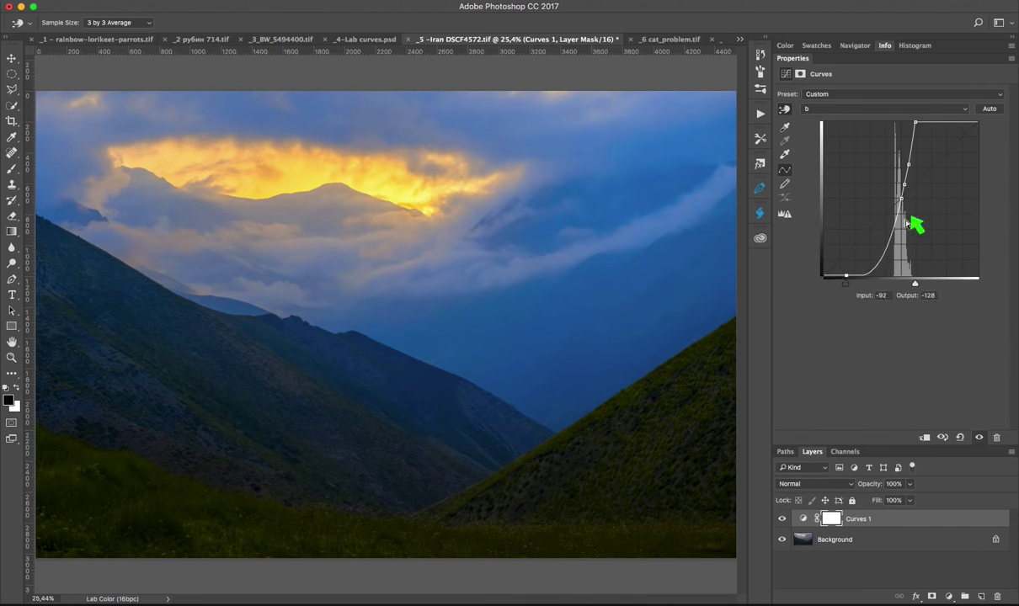
pyautogui.moveTo(895, 222); pyautogui.dragTo(898, 208)
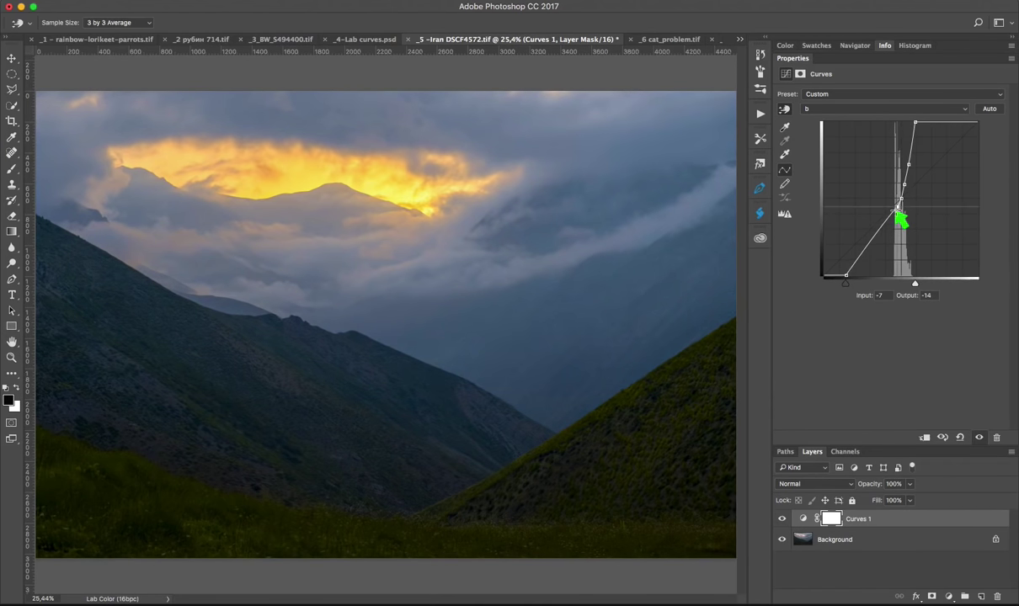
# Step: Show the a channel curve and delete its three extra lower points
pyautogui.click(837, 108)
pyautogui.click(839, 99)
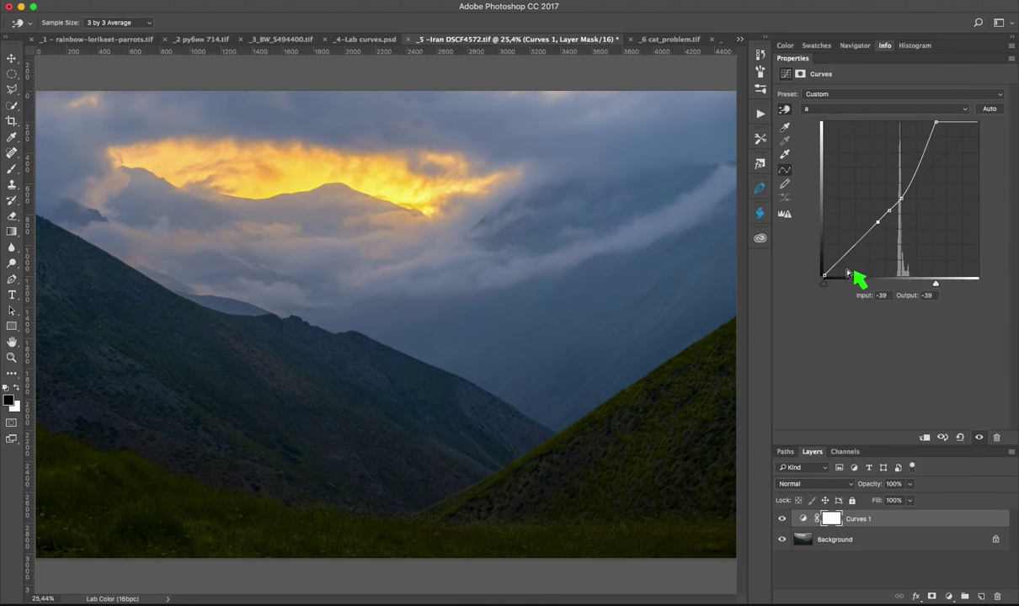
pyautogui.moveTo(837, 272); pyautogui.dragTo(884, 289)
pyautogui.moveTo(890, 210); pyautogui.dragTo(932, 255)
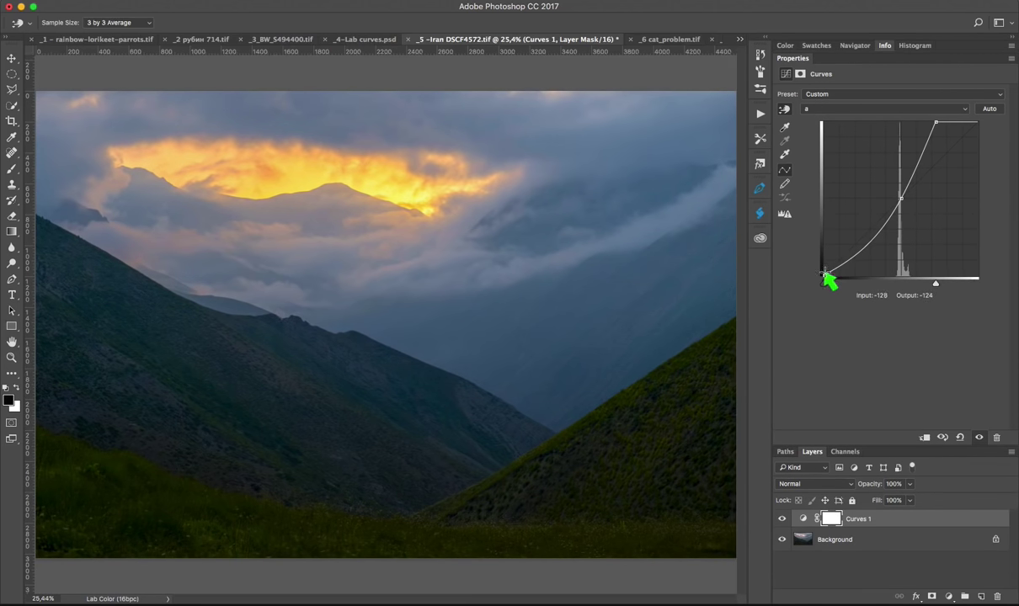
# Step: Raise the a curve's black endpoint and add two points so it steepens toward the top
pyautogui.moveTo(825, 274); pyautogui.dragTo(894, 205)
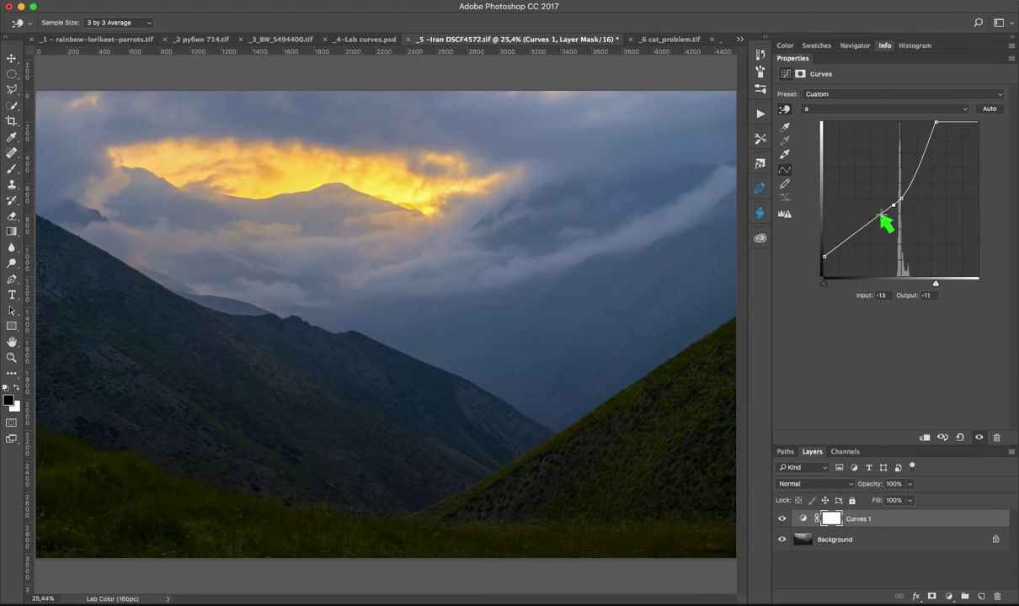
pyautogui.click(883, 213)
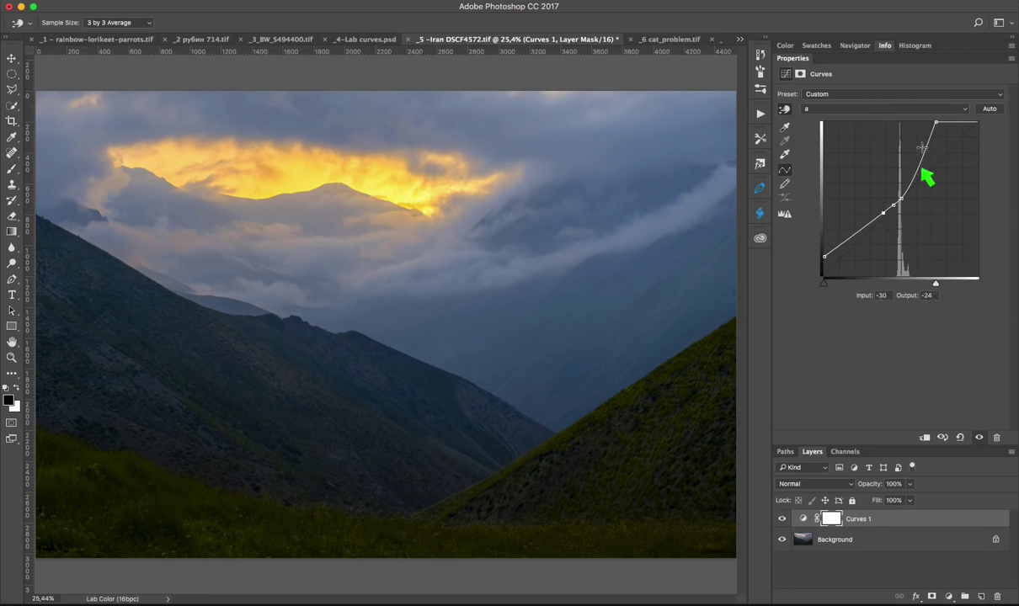
pyautogui.click(912, 179)
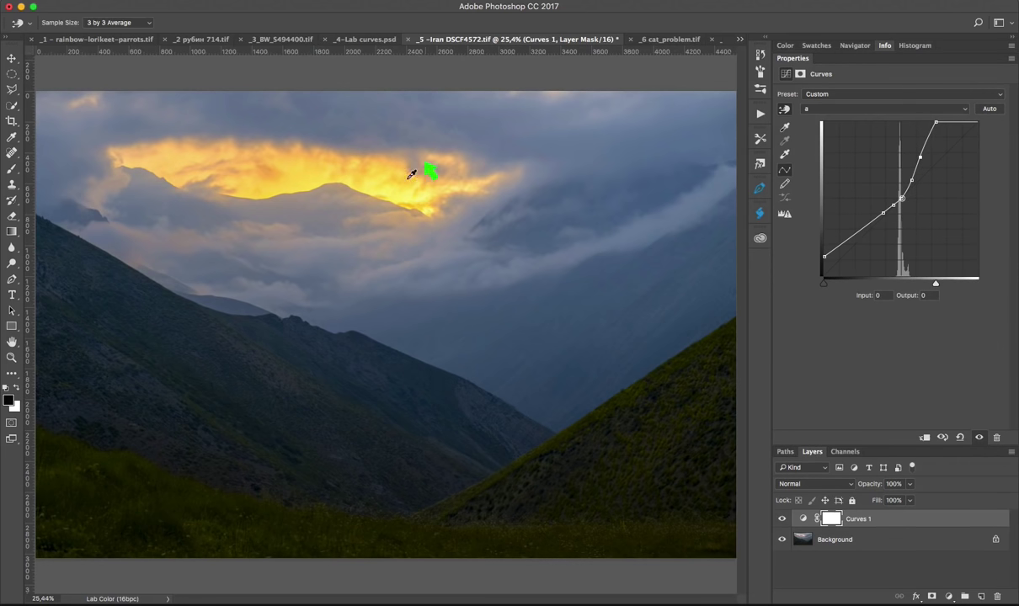
pyautogui.click(821, 109)
pyautogui.click(821, 118)
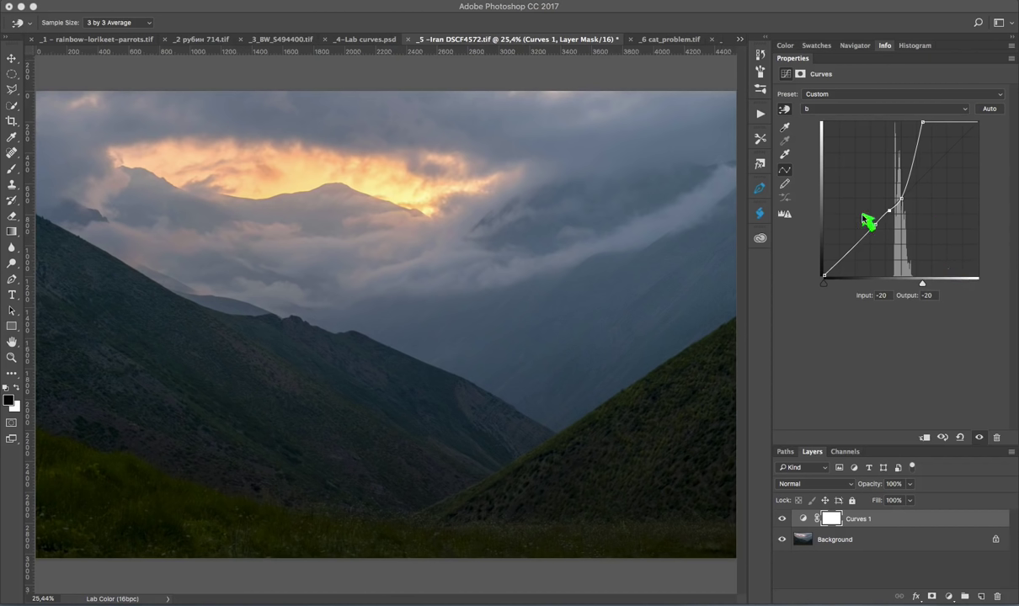
# Step: Add a control point to the lower middle of the b curve
pyautogui.click(874, 224)
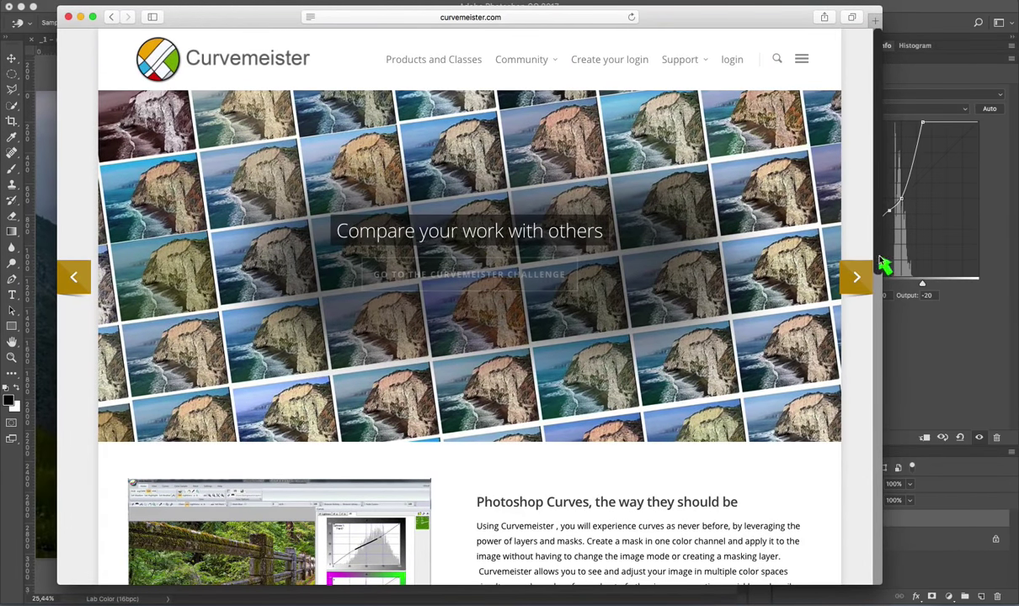
# Step: Browse the curvemeister.com page in Safari, then hide Safari to reveal the Photoshop mountain photo
pyautogui.scroll(-2, 877, 299)
pyautogui.scroll(-5, 878, 308)
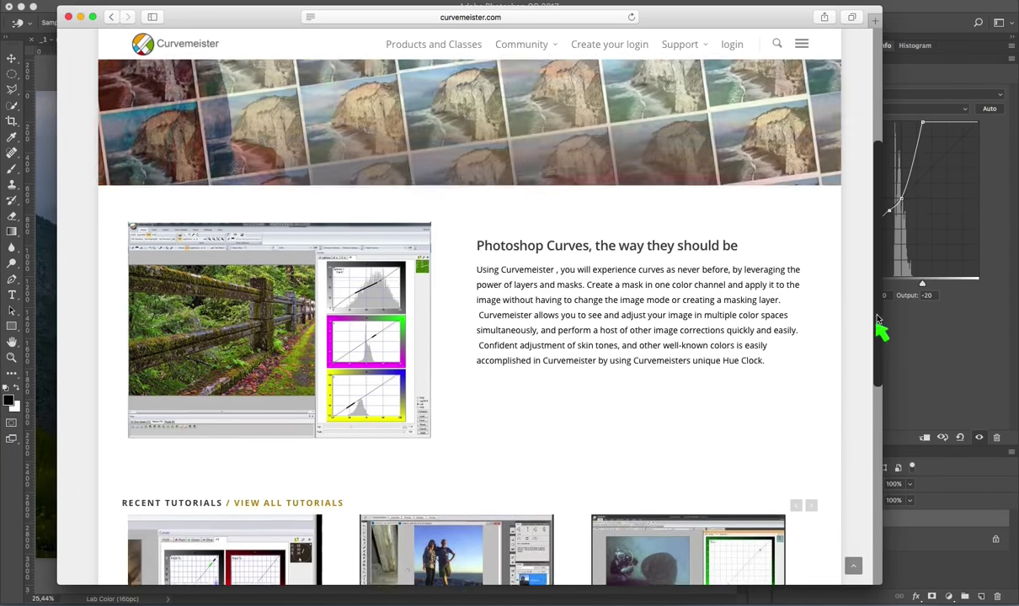
pyautogui.moveTo(878, 320)
pyautogui.mouseDown()
pyautogui.moveTo(883, 250)
pyautogui.moveTo(864, 147)
pyautogui.mouseUp()
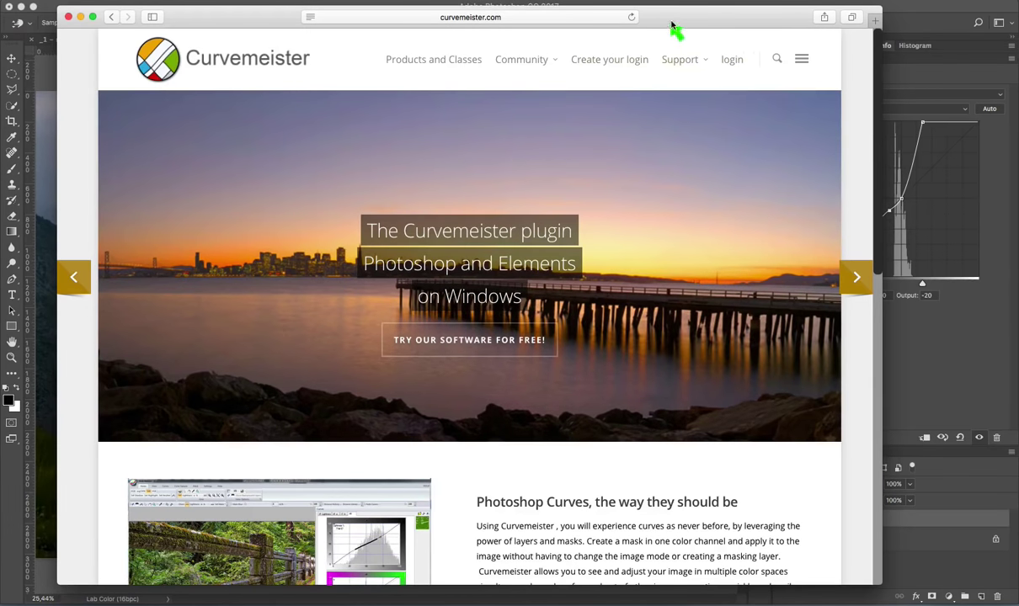
pyautogui.moveTo(678, 24); pyautogui.dragTo(312, 14)
pyautogui.press('super+h')
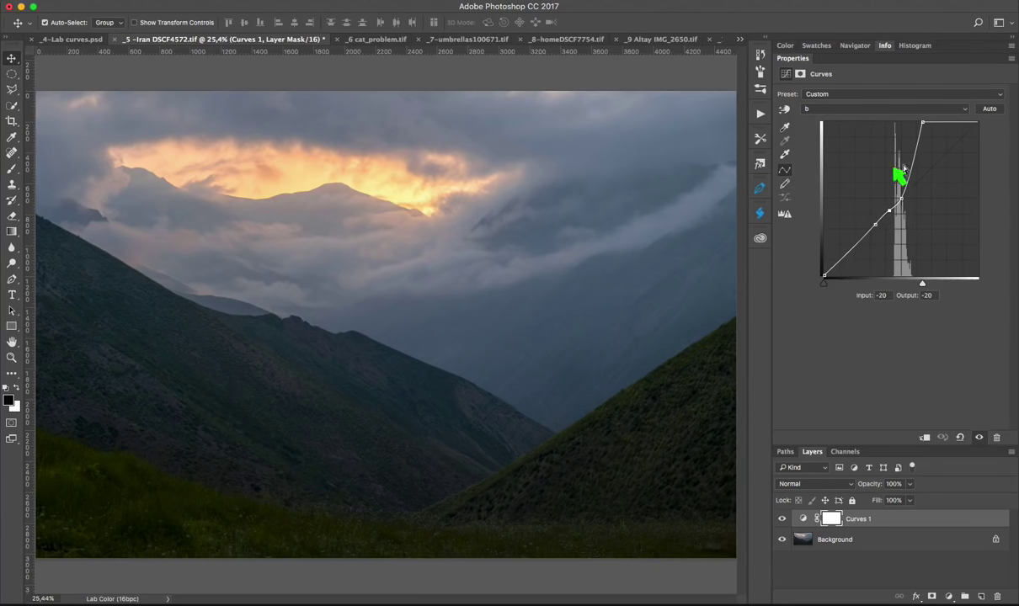
# Step: Steepen the upper b curve, drop its lower-middle points, and set the white point to input 47, output 127
pyautogui.moveTo(903, 173); pyautogui.dragTo(914, 145)
pyautogui.keyDown('super'); pyautogui.click(875, 224); pyautogui.keyUp('super')
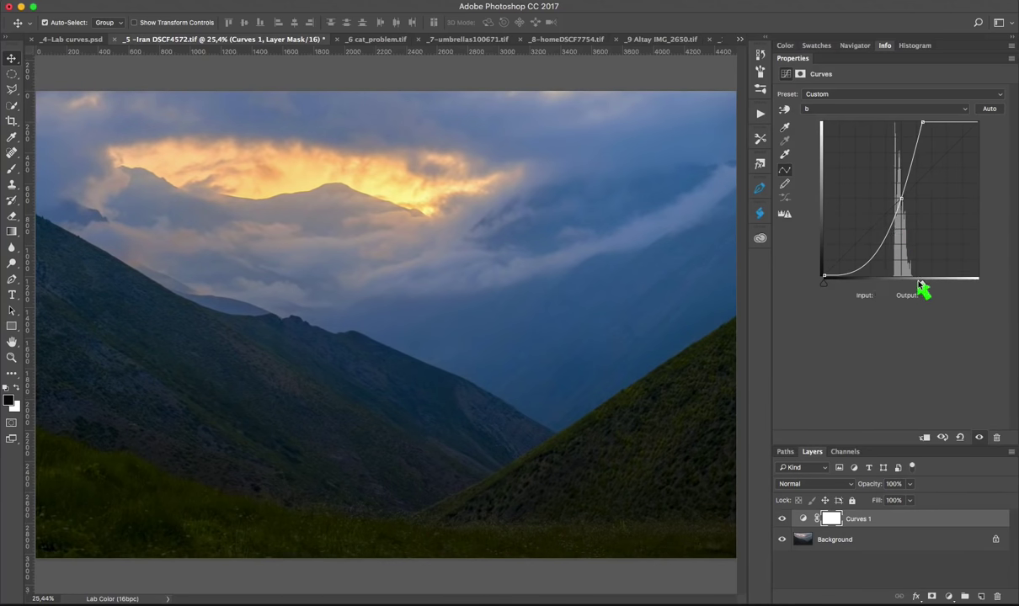
pyautogui.moveTo(922, 283)
pyautogui.mouseDown()
pyautogui.moveTo(954, 284)
pyautogui.moveTo(936, 284)
pyautogui.mouseUp()
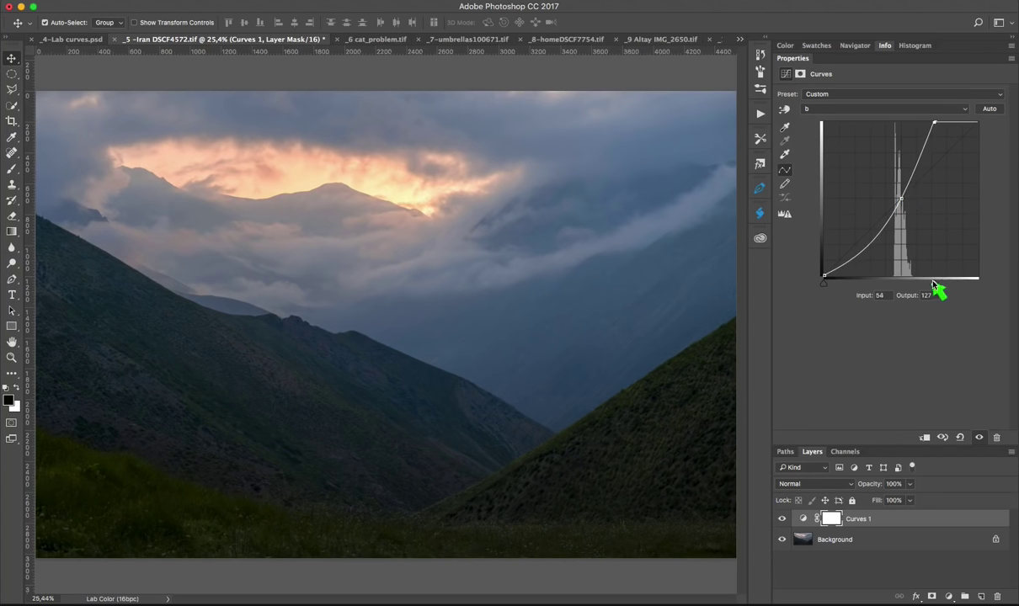
pyautogui.moveTo(934, 284); pyautogui.dragTo(931, 284)
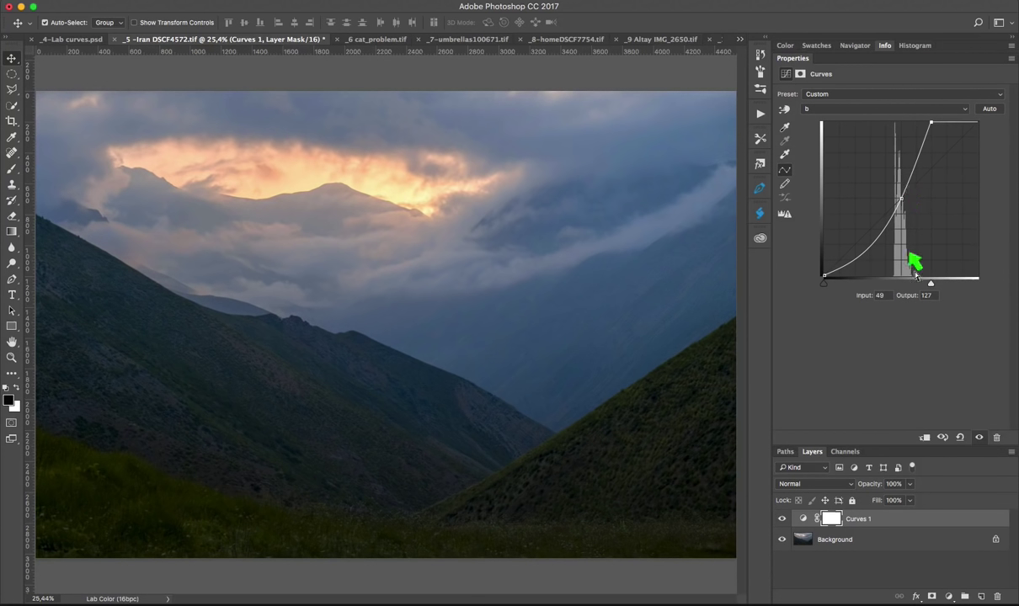
pyautogui.moveTo(931, 285); pyautogui.dragTo(928, 285)
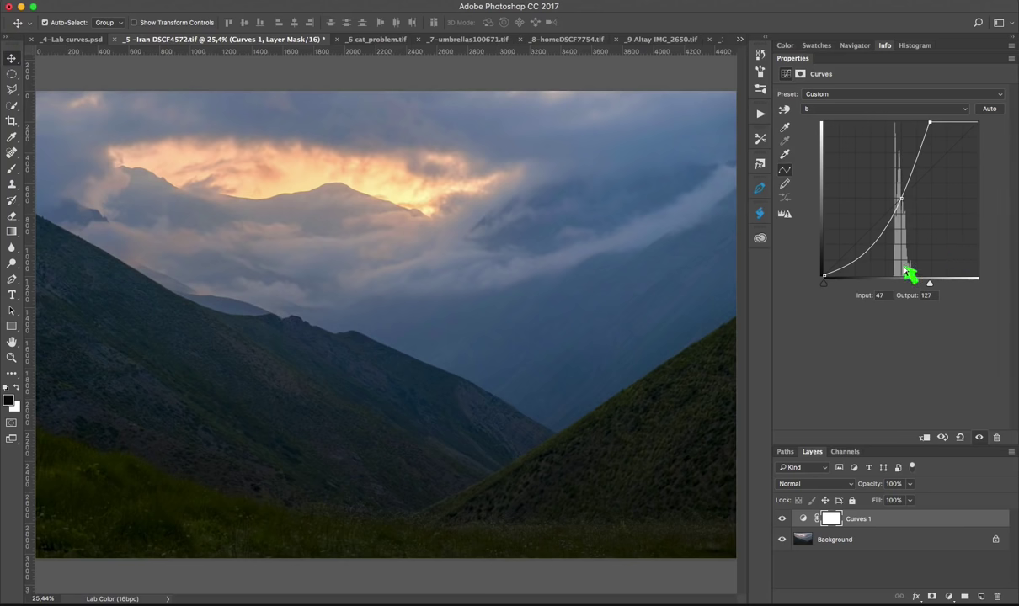
# Step: Draw straight and steep freehand strokes on the b curve with the Curves pencil
pyautogui.click(785, 185)
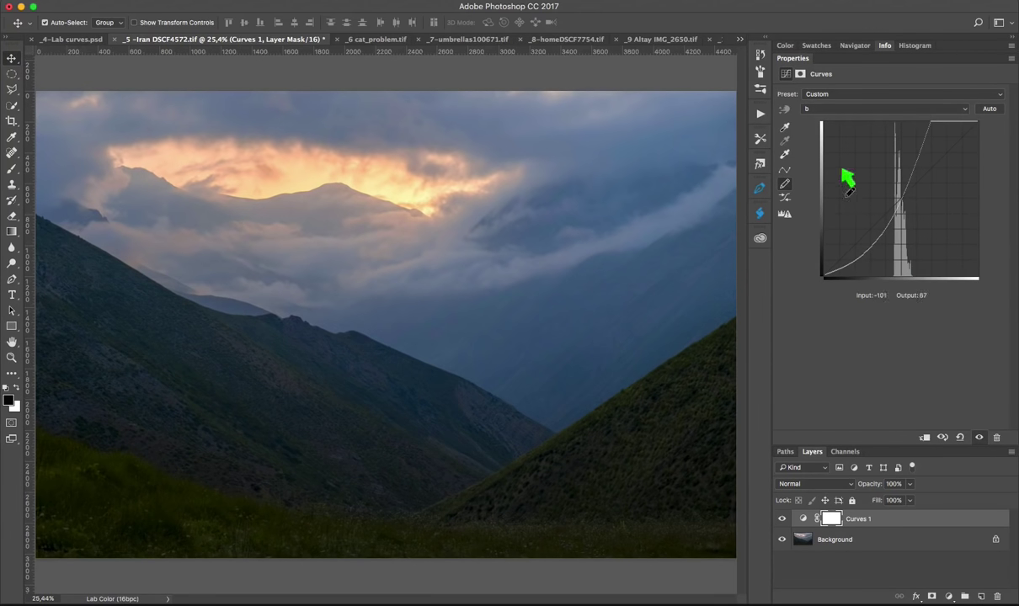
pyautogui.click(826, 272)
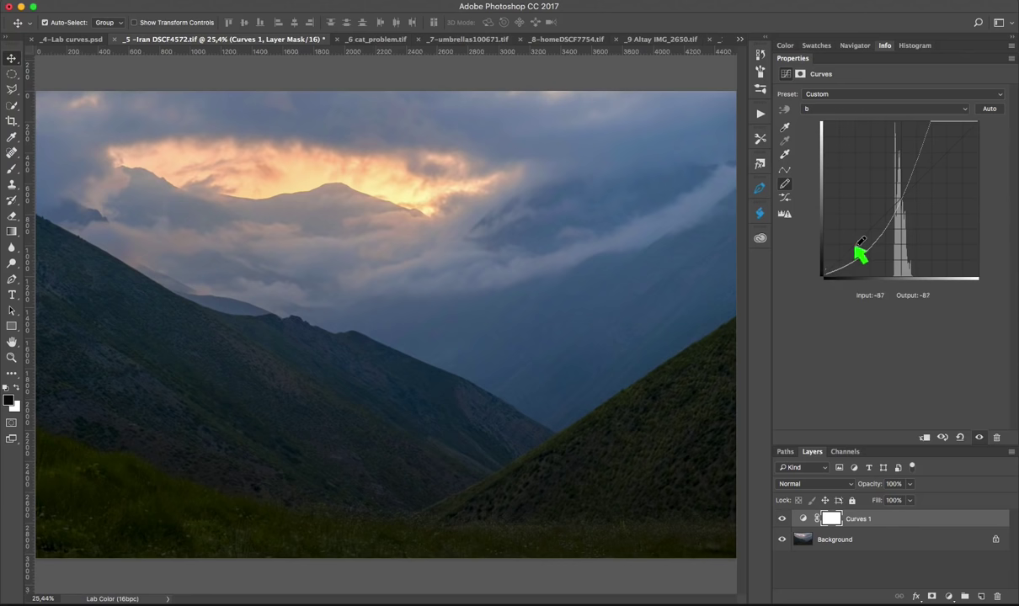
pyautogui.keyDown('shift'); pyautogui.click(907, 196); pyautogui.keyUp('shift')
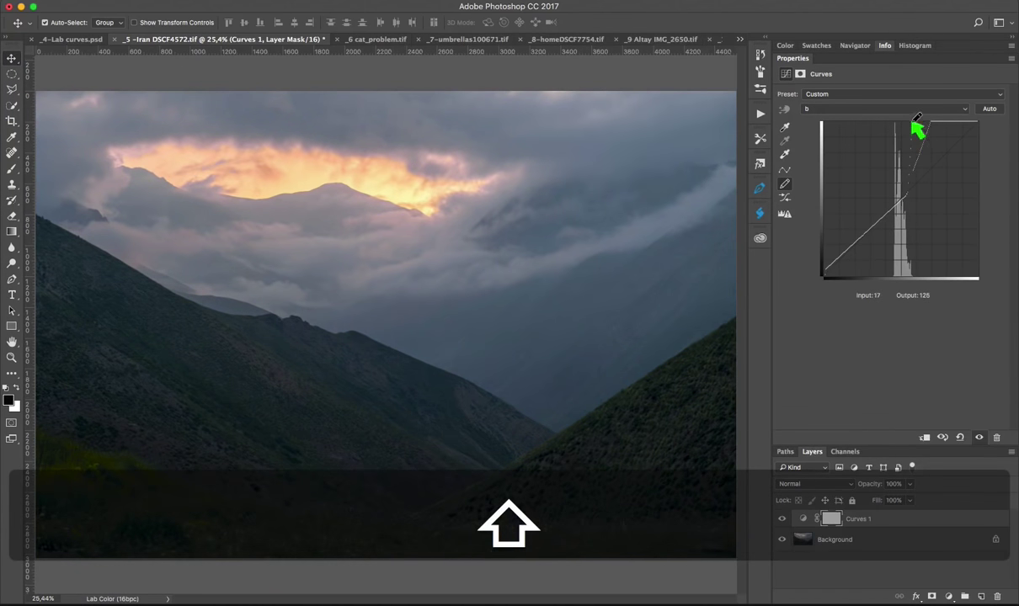
pyautogui.moveTo(911, 118); pyautogui.dragTo(912, 166)
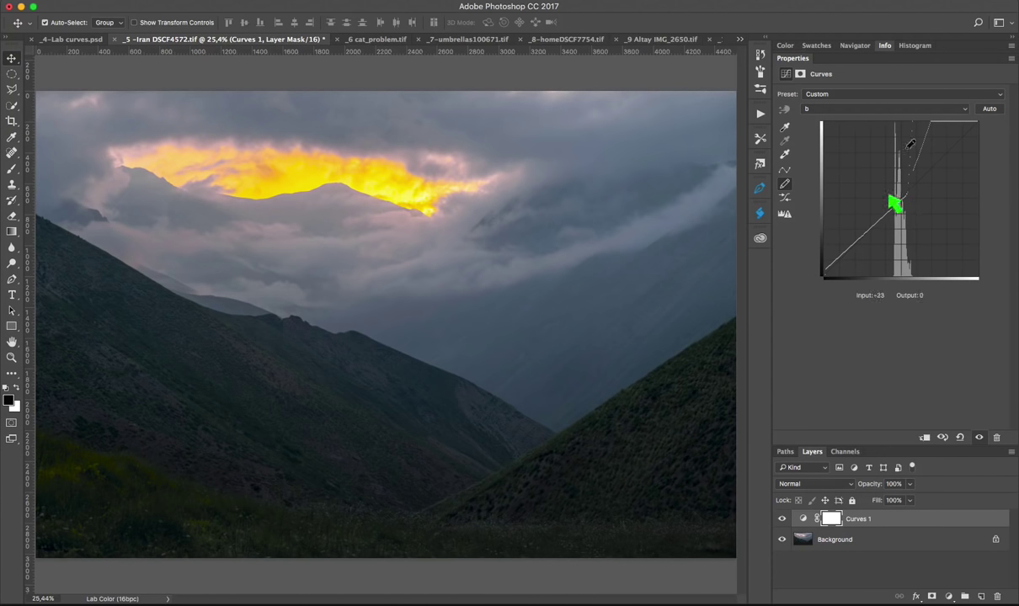
# Step: Smooth the b curve three times into a near-straight diagonal and convert it back to points
pyautogui.click(784, 170)
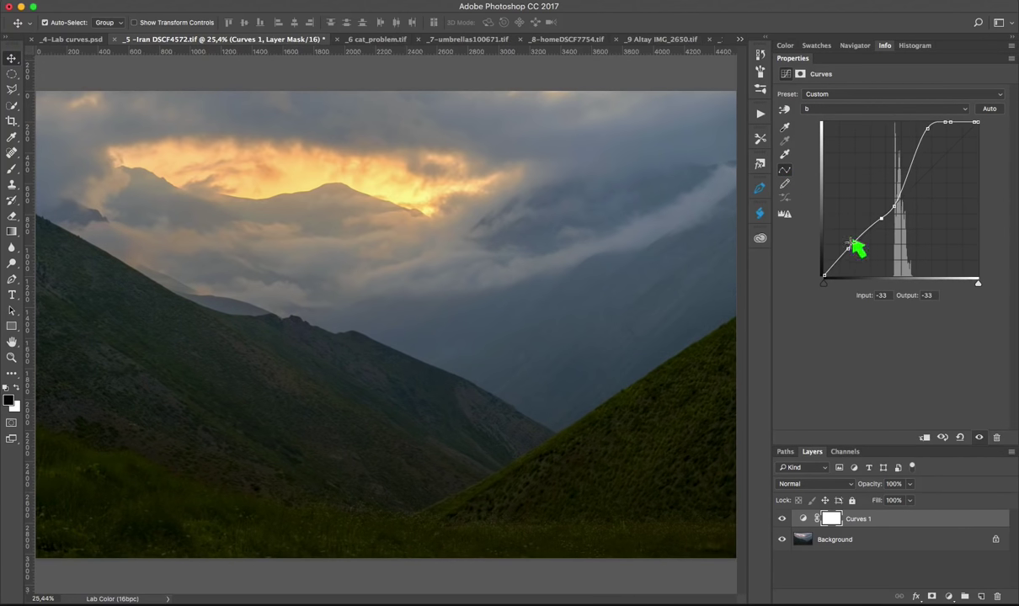
pyautogui.click(784, 183)
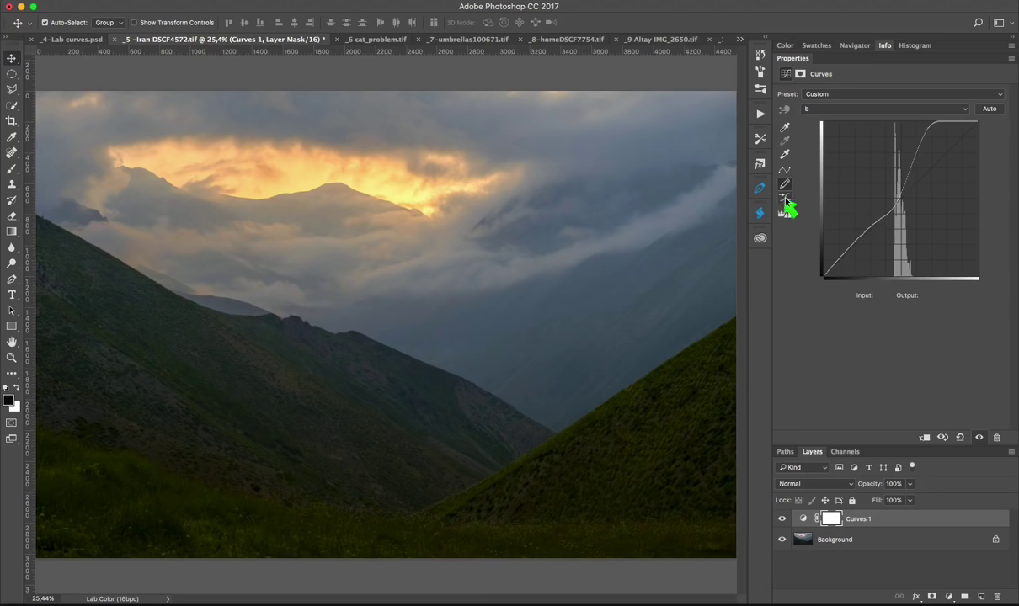
pyautogui.click(784, 199)
pyautogui.click(785, 199)
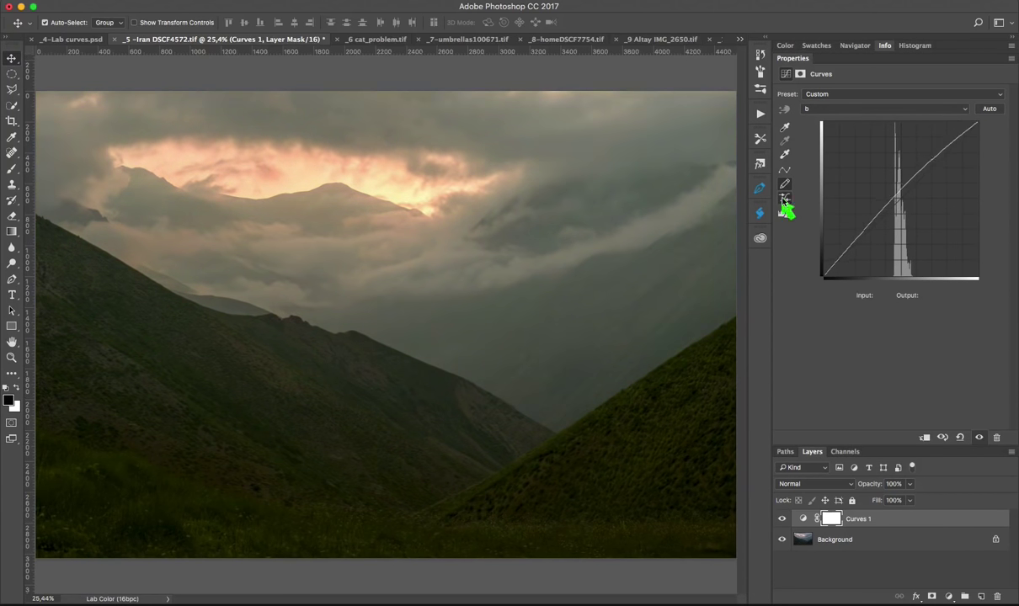
pyautogui.click(785, 199)
pyautogui.click(785, 198)
pyautogui.click(784, 170)
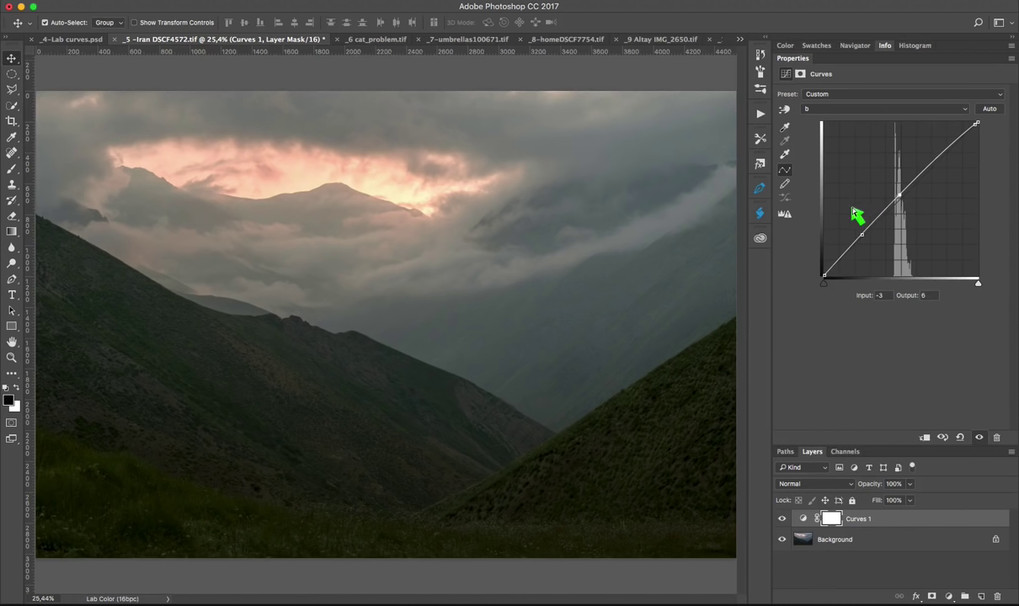
pyautogui.click(371, 4)
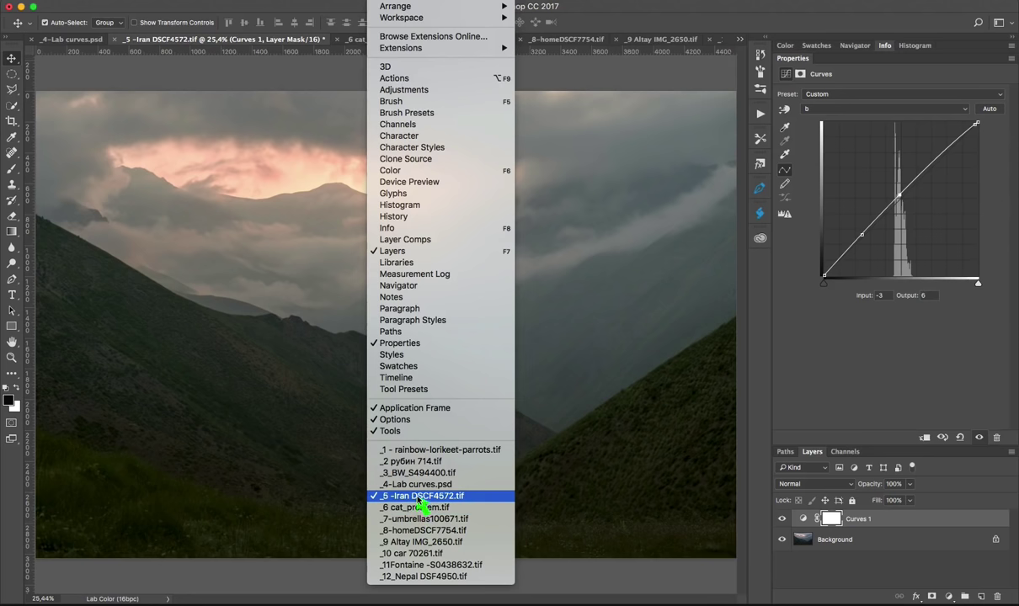
# Step: Switch to _6 cat_problem.tif, inspect its a-channel curve, then delete the Curves 1 layer
pyautogui.click(417, 507)
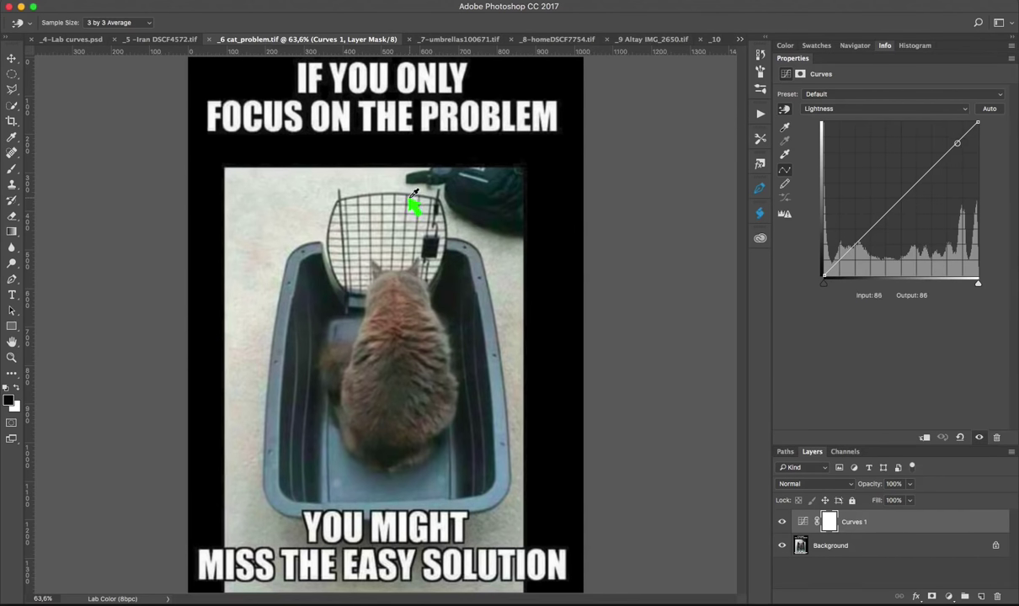
pyautogui.click(829, 108)
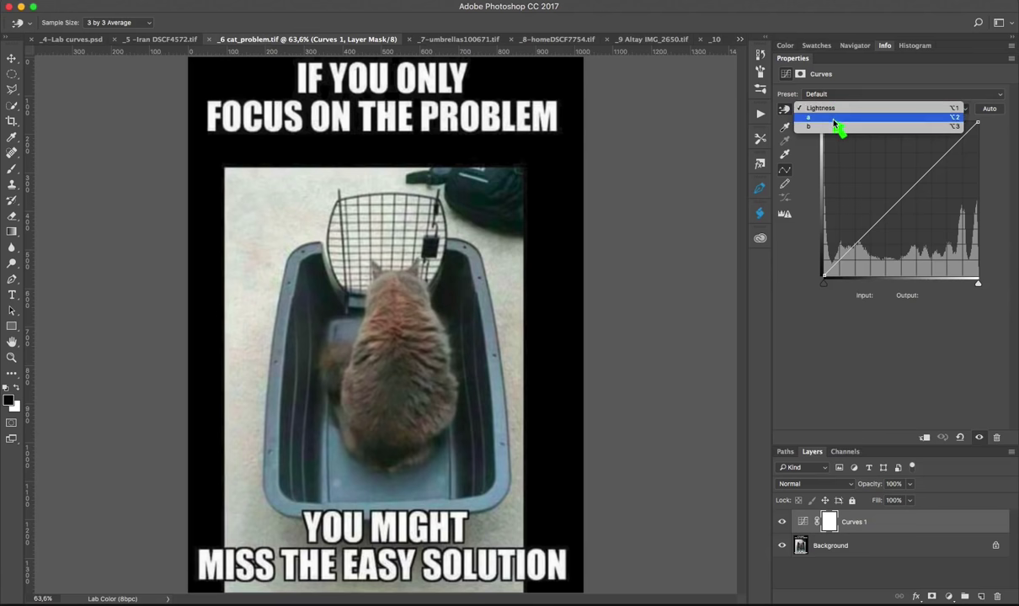
pyautogui.click(834, 120)
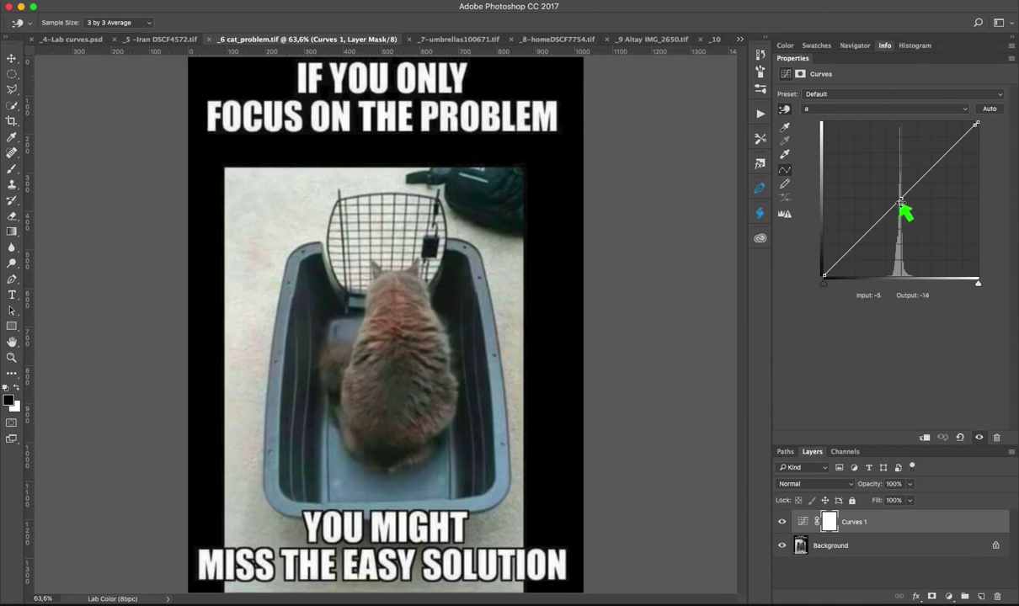
pyautogui.click(901, 199)
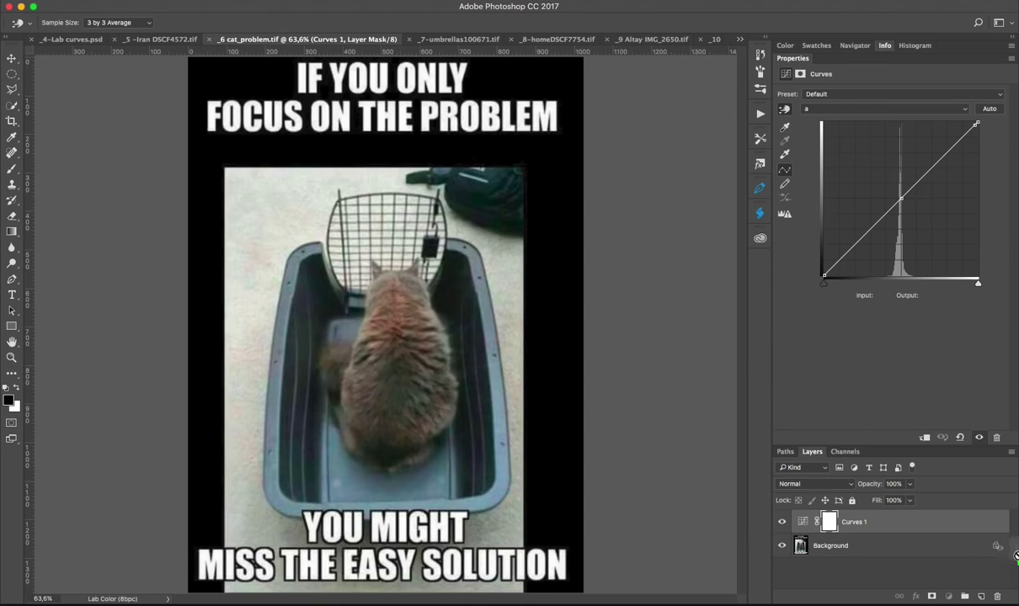
pyautogui.moveTo(846, 522)
pyautogui.mouseDown()
pyautogui.moveTo(999, 585)
pyautogui.moveTo(997, 596)
pyautogui.mouseUp()
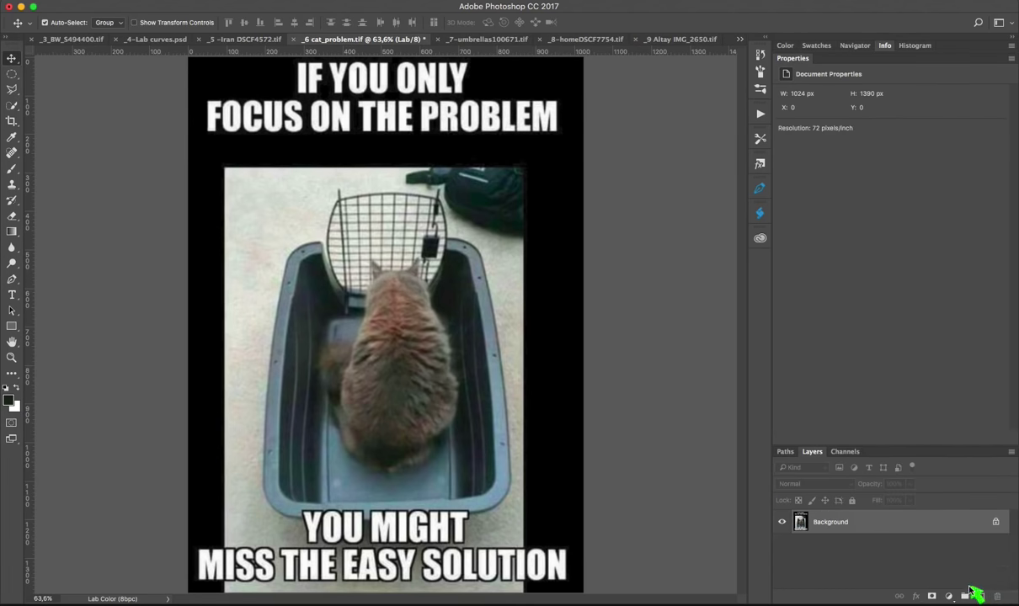
# Step: Add a new Curves adjustment layer to the cat photo and select its b channel
pyautogui.click(951, 596)
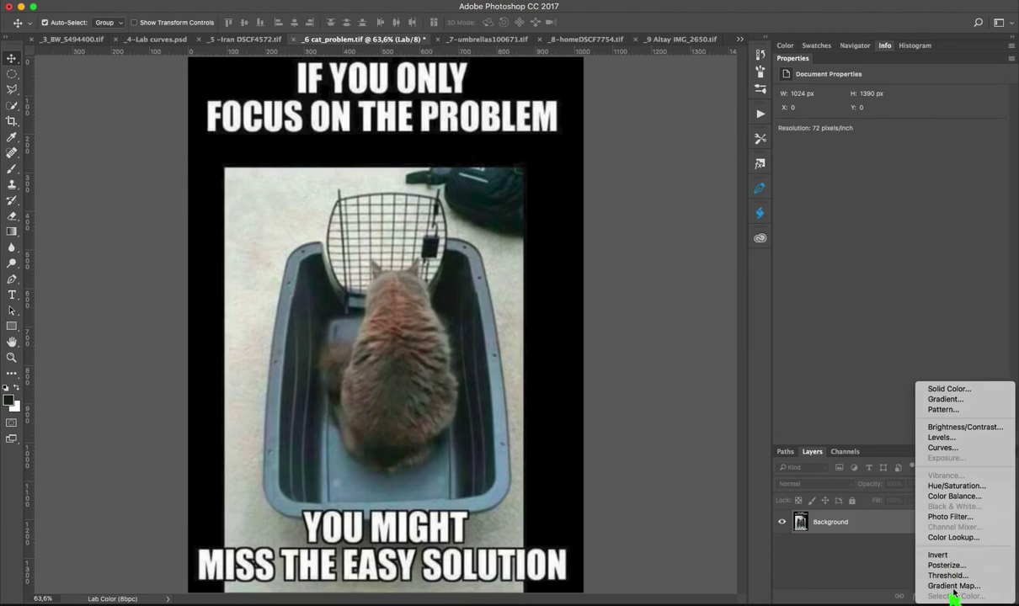
pyautogui.click(954, 451)
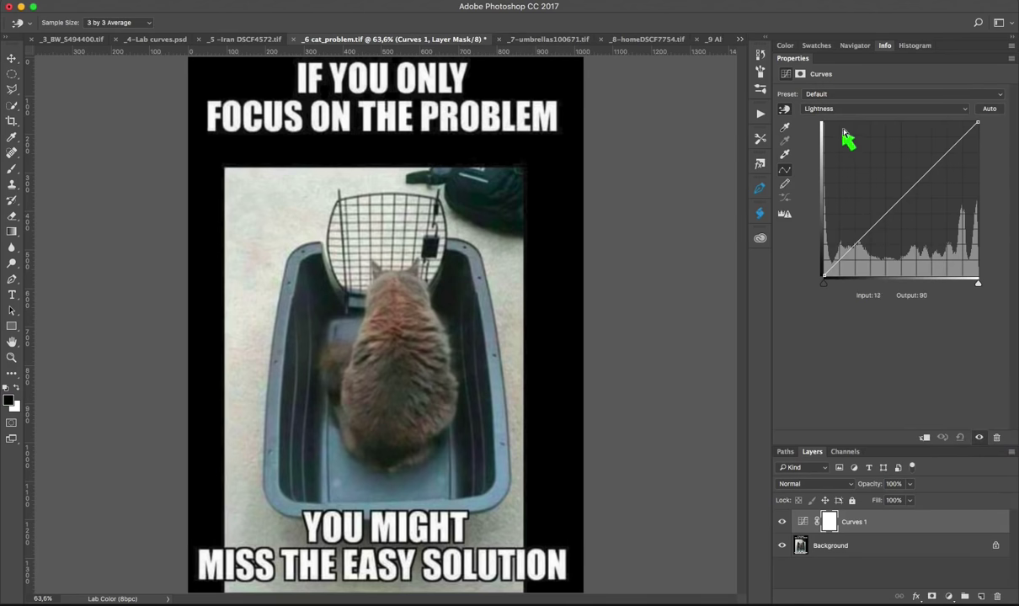
pyautogui.click(844, 109)
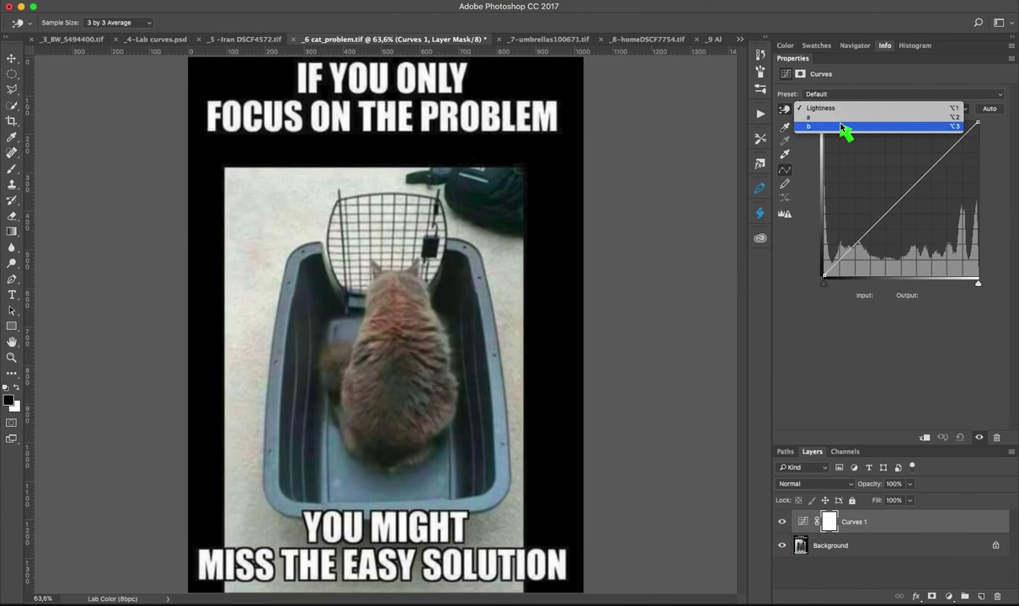
pyautogui.click(840, 127)
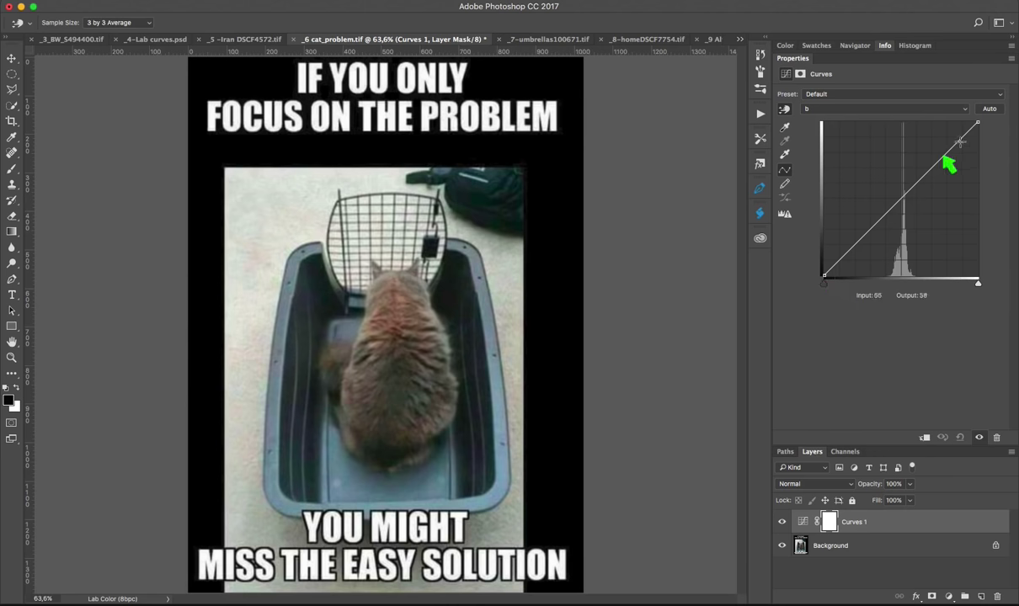
# Step: Rework the b curve points until its lower half flattens at input 4, output 9
pyautogui.moveTo(977, 123); pyautogui.dragTo(938, 146)
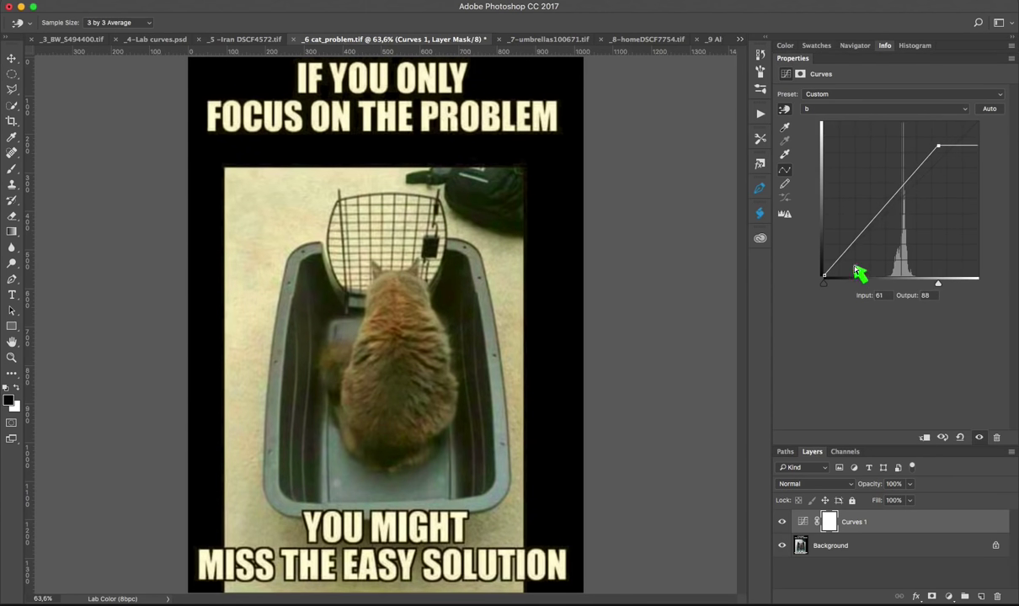
pyautogui.moveTo(837, 278); pyautogui.dragTo(837, 289)
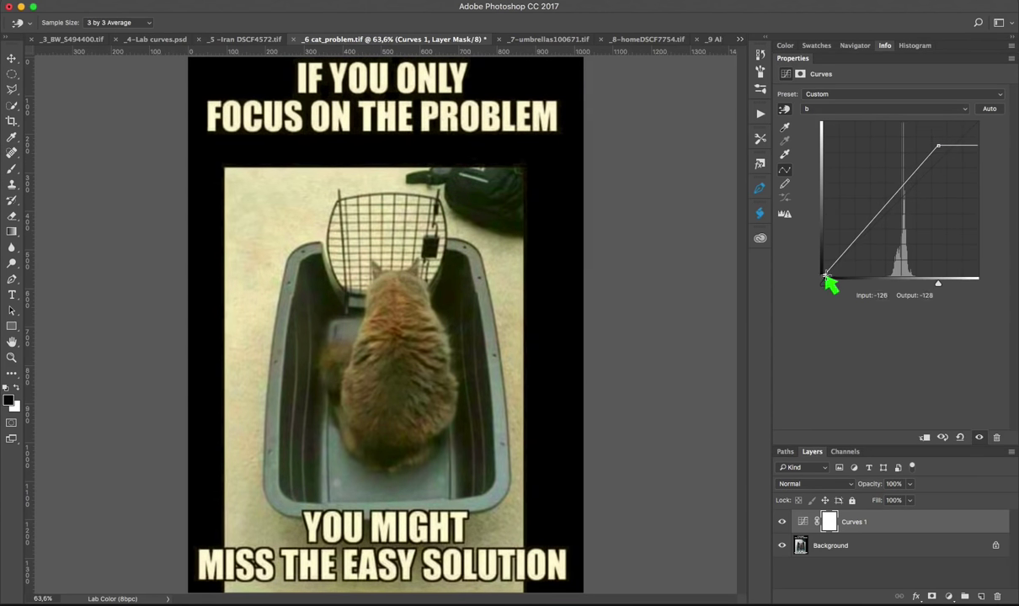
pyautogui.moveTo(826, 276)
pyautogui.mouseDown()
pyautogui.moveTo(874, 254)
pyautogui.moveTo(858, 180)
pyautogui.mouseUp()
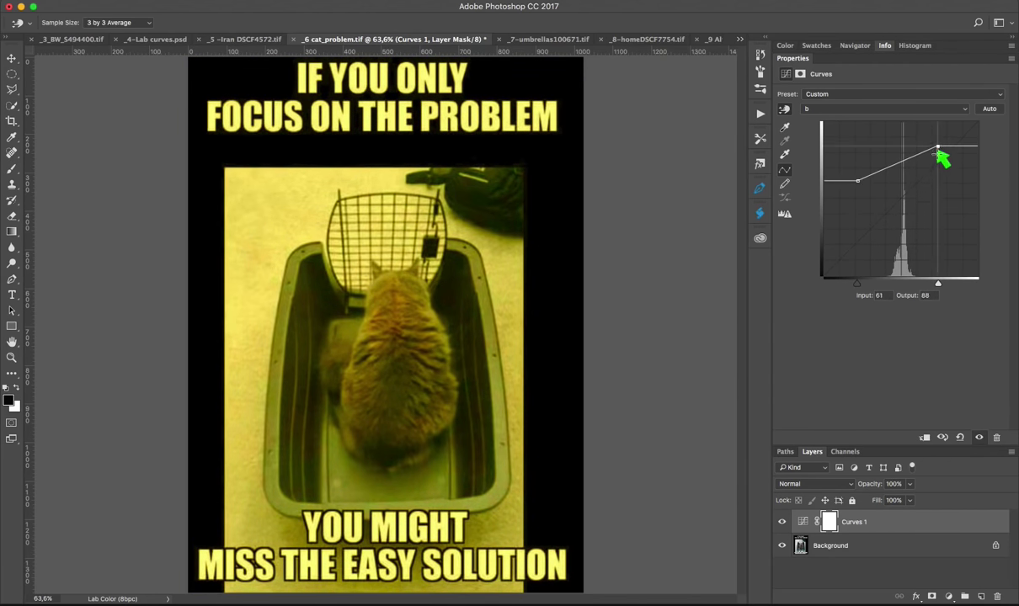
pyautogui.moveTo(937, 149); pyautogui.dragTo(941, 151)
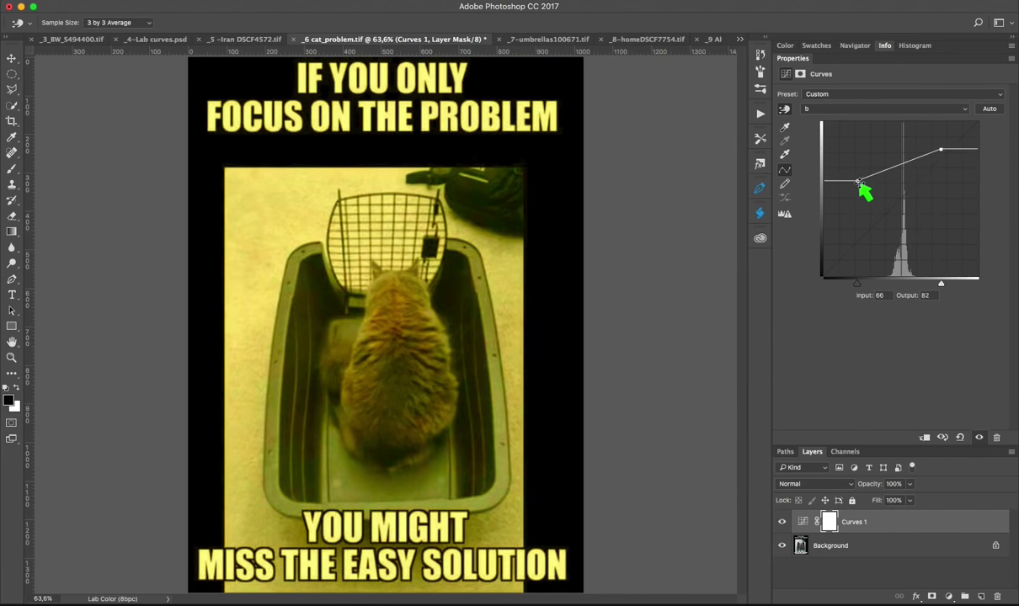
pyautogui.moveTo(859, 183); pyautogui.dragTo(861, 225)
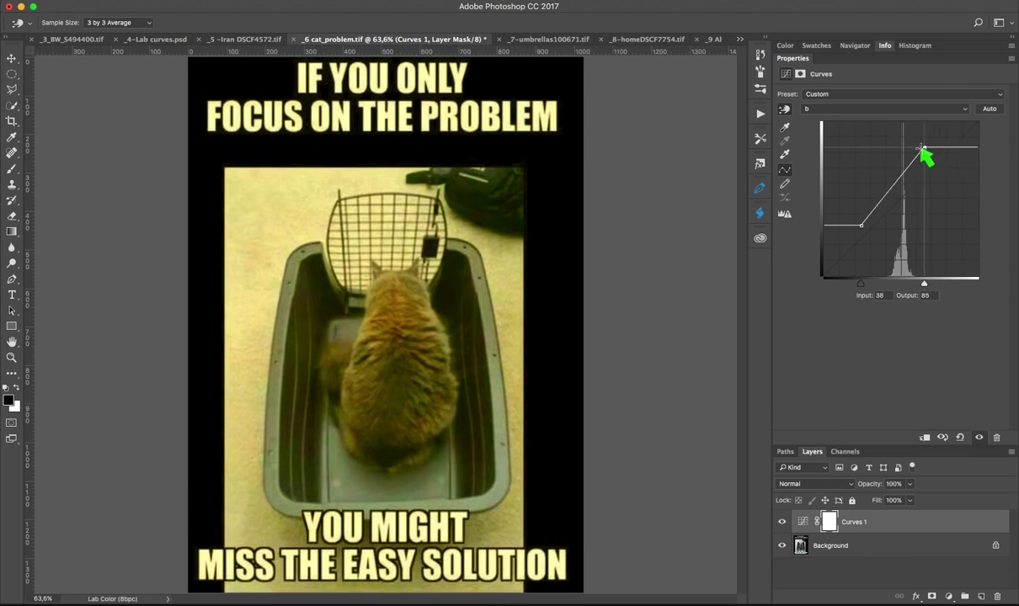
pyautogui.moveTo(862, 227); pyautogui.dragTo(863, 234)
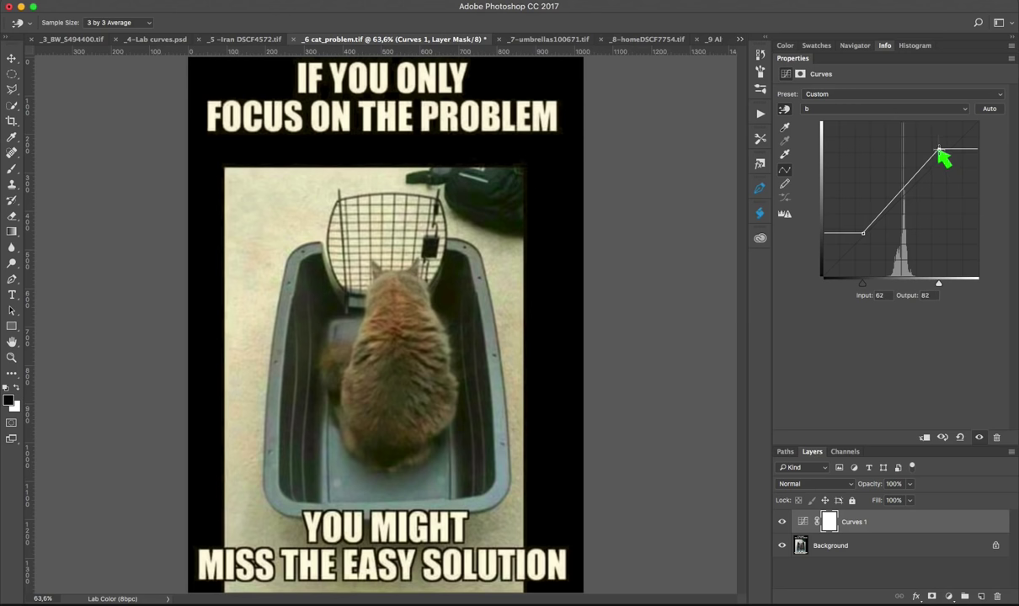
pyautogui.moveTo(940, 149); pyautogui.dragTo(985, 139)
pyautogui.moveTo(864, 232); pyautogui.dragTo(904, 192)
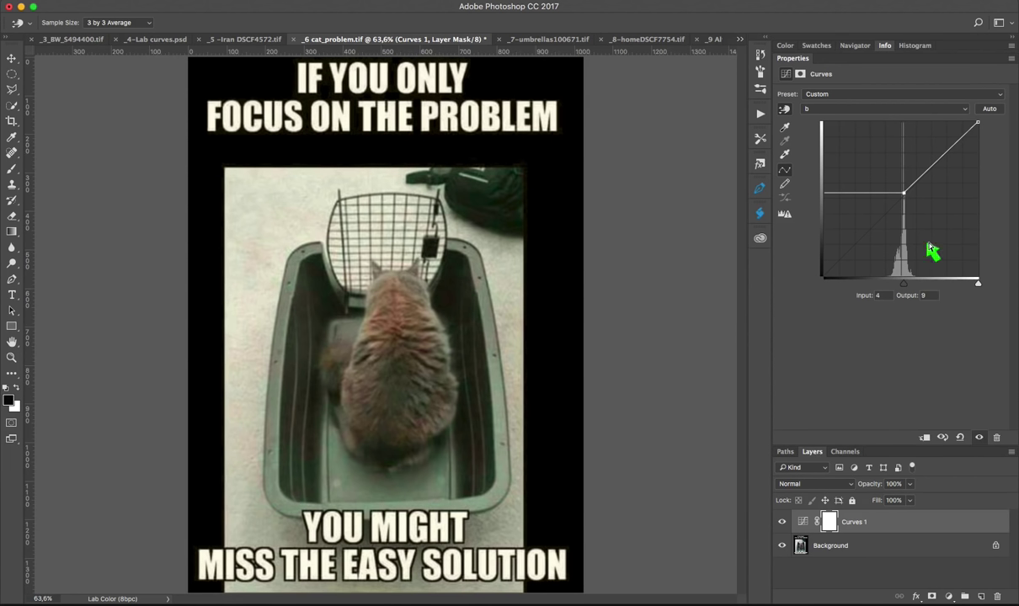
# Step: Nudge the central b-curve point to input 5, output 8
pyautogui.click(905, 193)
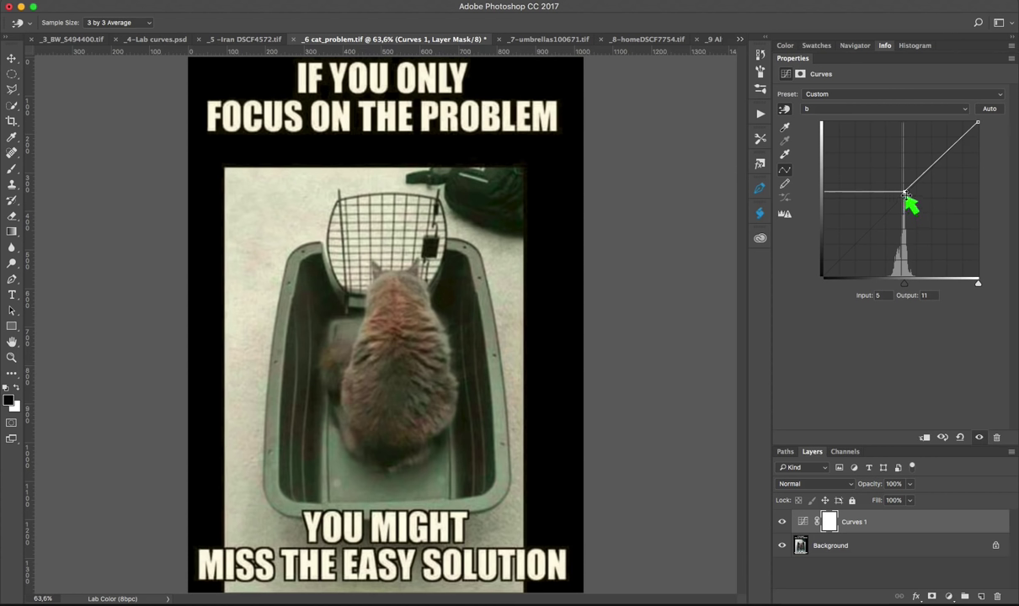
pyautogui.moveTo(904, 193); pyautogui.dragTo(906, 195)
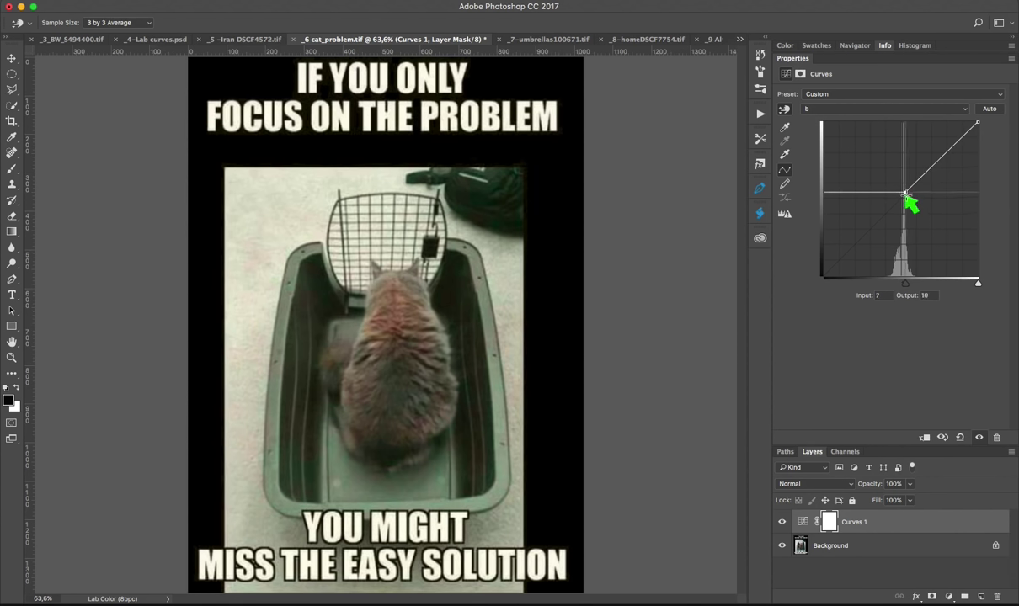
pyautogui.press('Up')
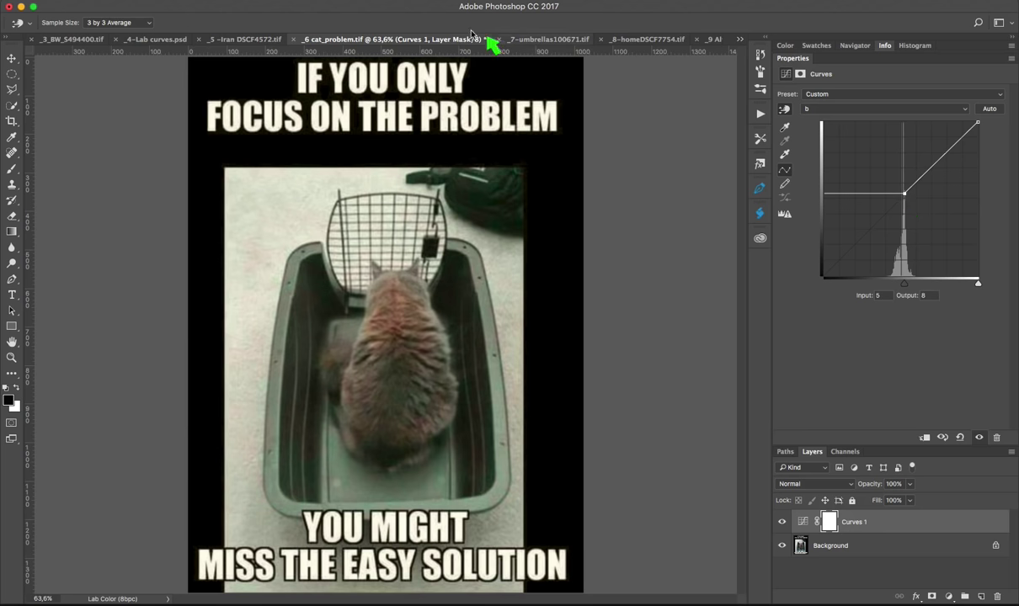
# Step: Switch to the umbrellas photo and add a Curves layer editing the a channel
pyautogui.click(395, 3)
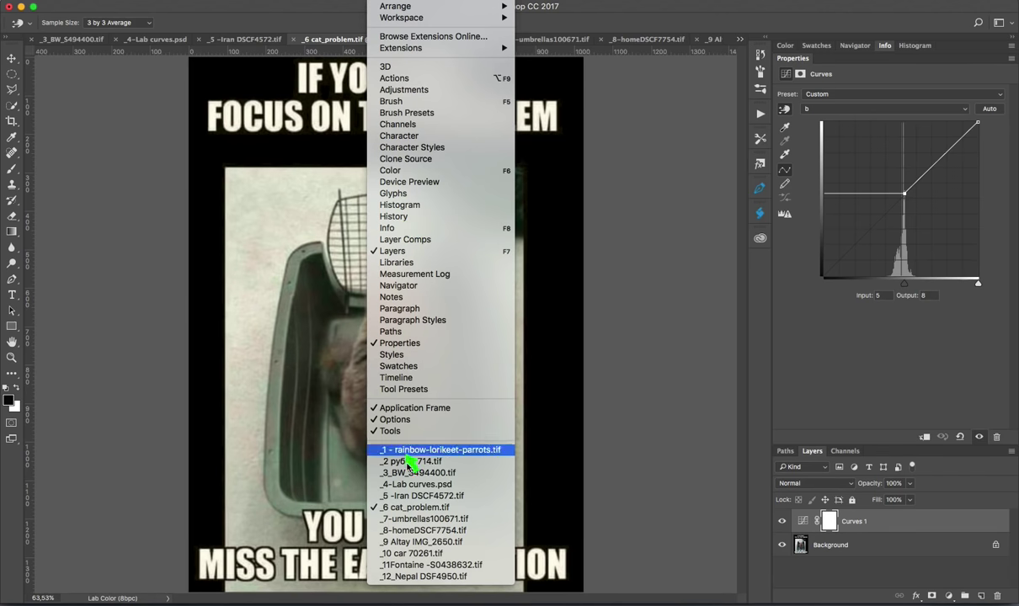
pyautogui.click(414, 519)
pyautogui.press('h')
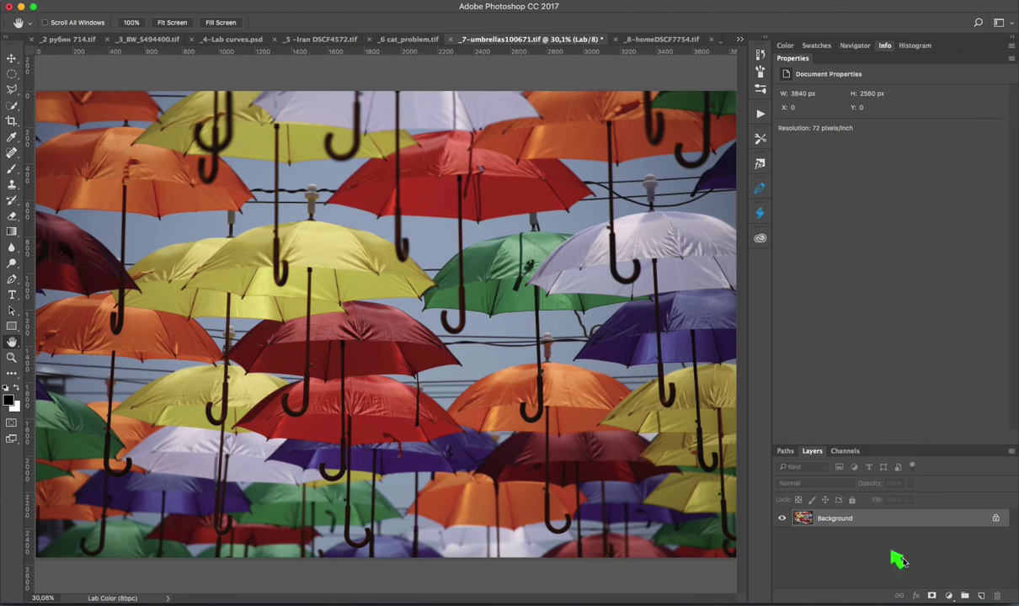
pyautogui.click(947, 597)
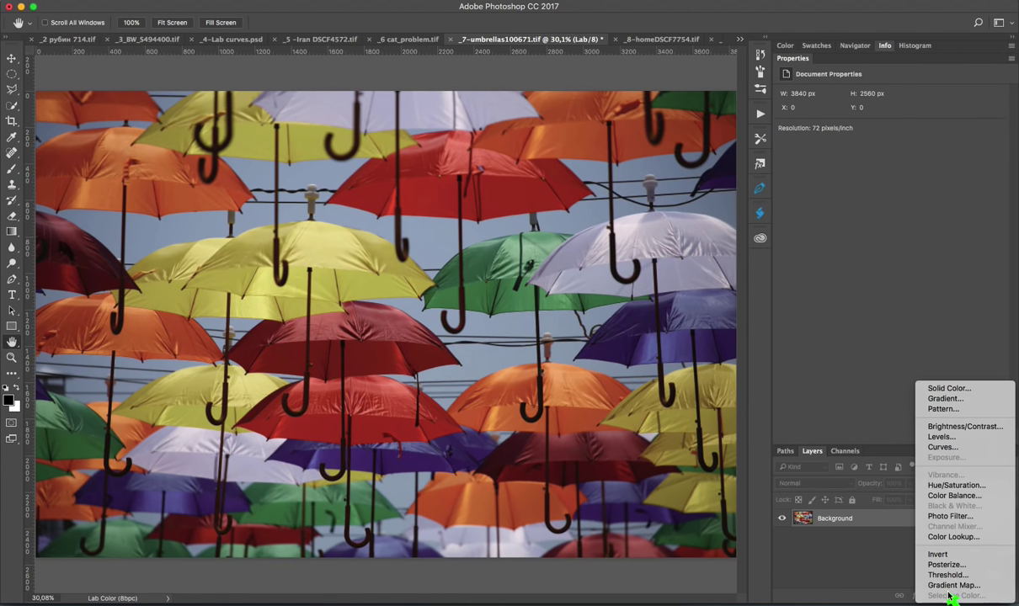
pyautogui.click(942, 448)
pyautogui.click(834, 111)
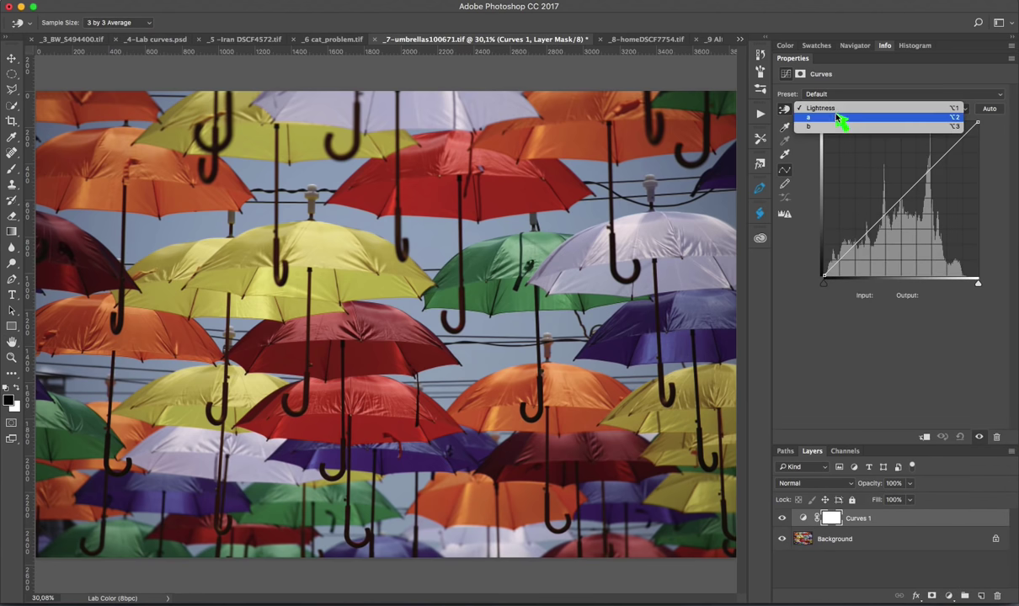
pyautogui.click(833, 117)
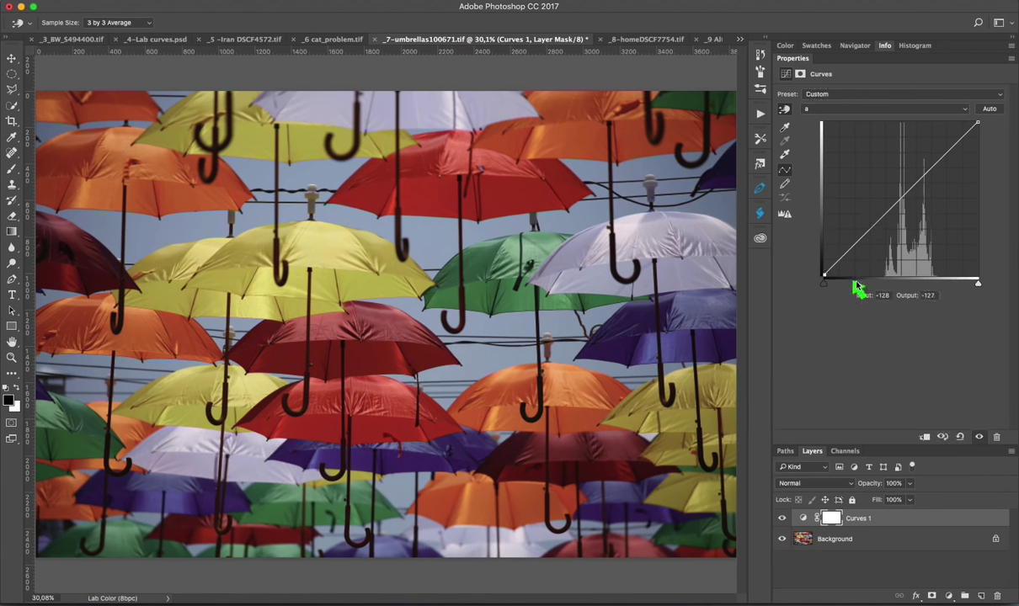
# Step: Set the a curve's black point to input 0, output 0 and pull the white point inward
pyautogui.click(880, 295)
pyautogui.write('0')
pyautogui.press('Tab')
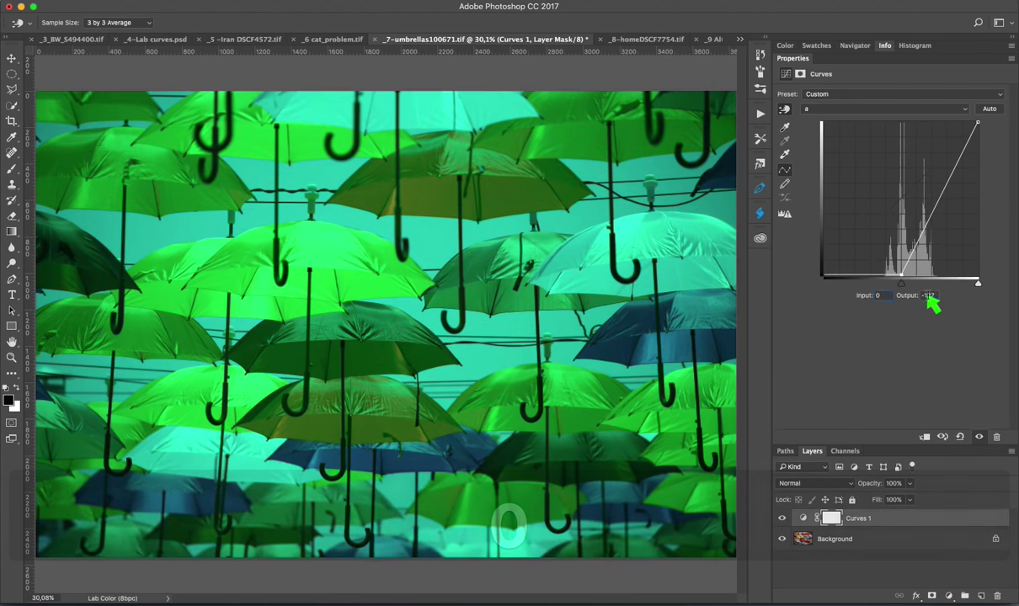
pyautogui.write('0')
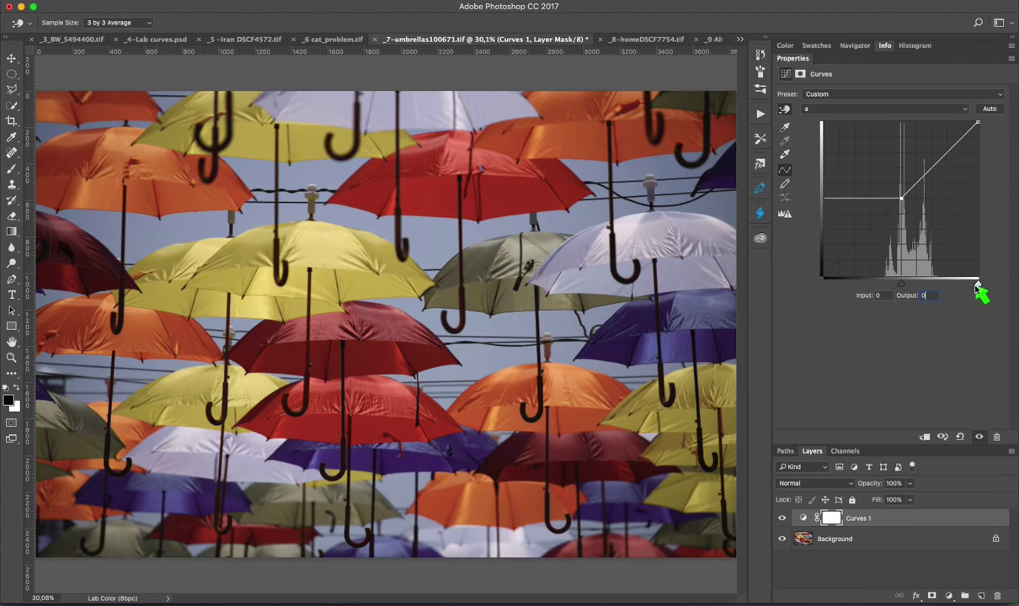
pyautogui.click(978, 285)
pyautogui.moveTo(978, 284); pyautogui.dragTo(955, 285)
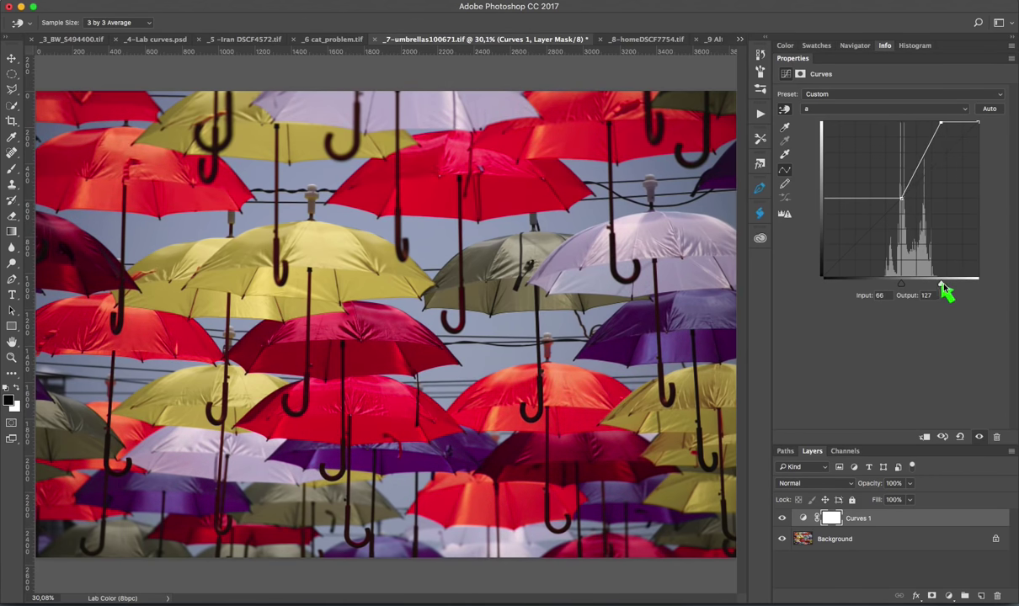
pyautogui.moveTo(955, 284); pyautogui.dragTo(960, 284)
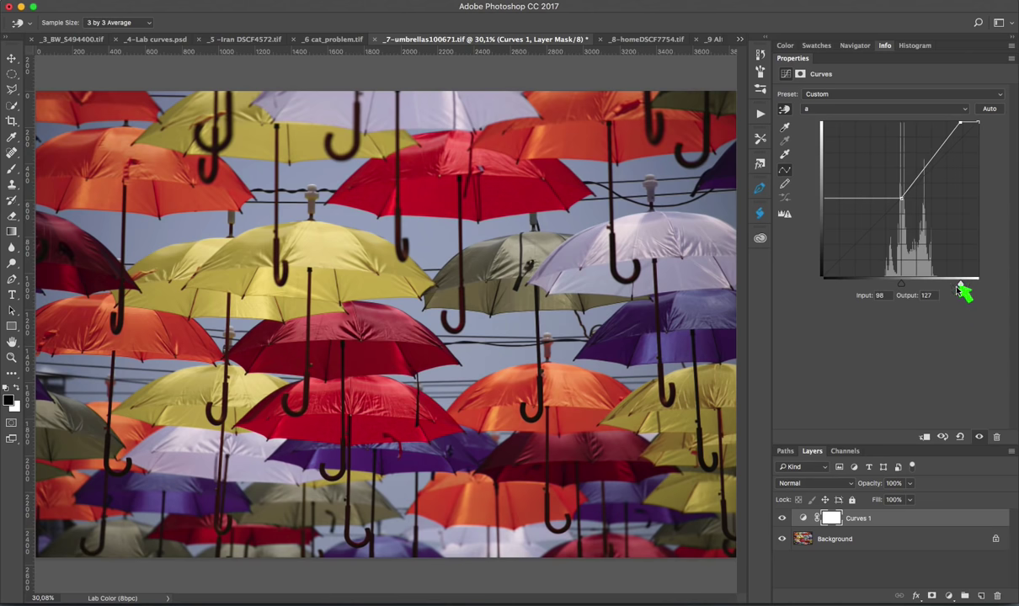
# Step: Toggle the Curves 1 layer's visibility twice to compare against the original
pyautogui.click(781, 518)
pyautogui.click(782, 518)
pyautogui.click(783, 518)
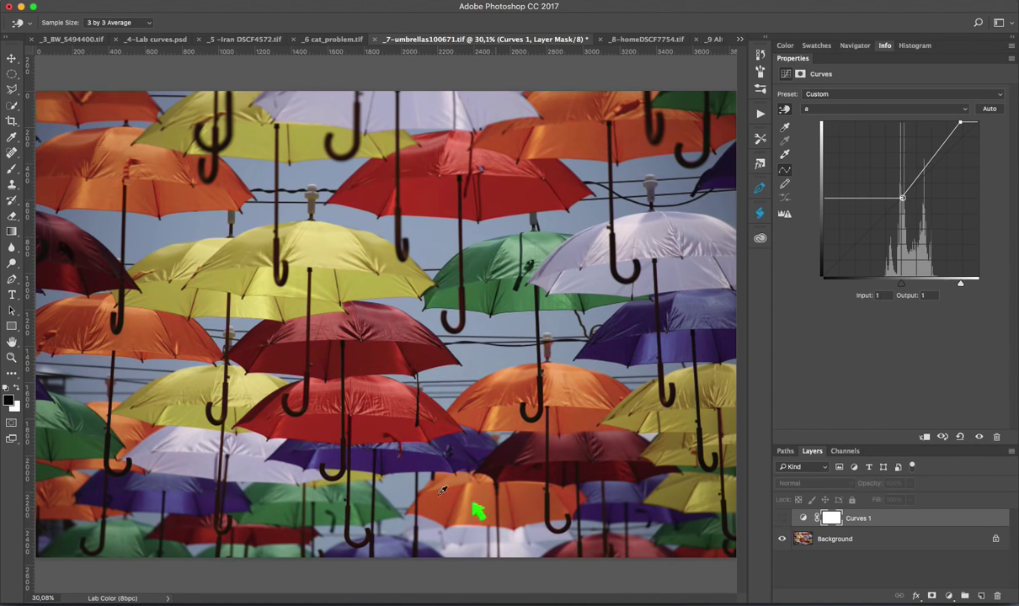
pyautogui.click(783, 519)
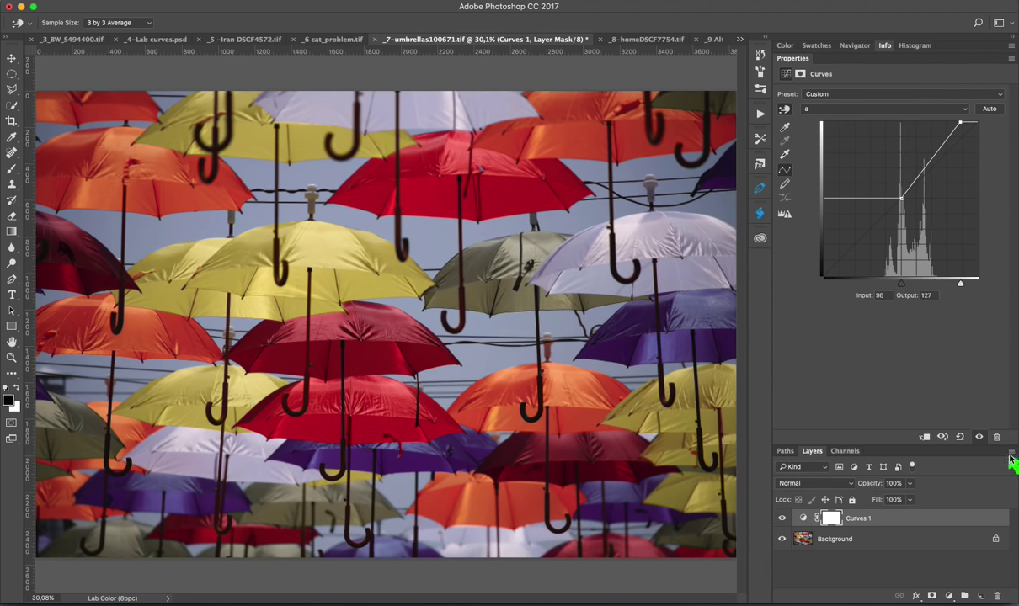
# Step: Open Blending Options for Curves 1 and set Blend If to the a channel
pyautogui.click(1011, 453)
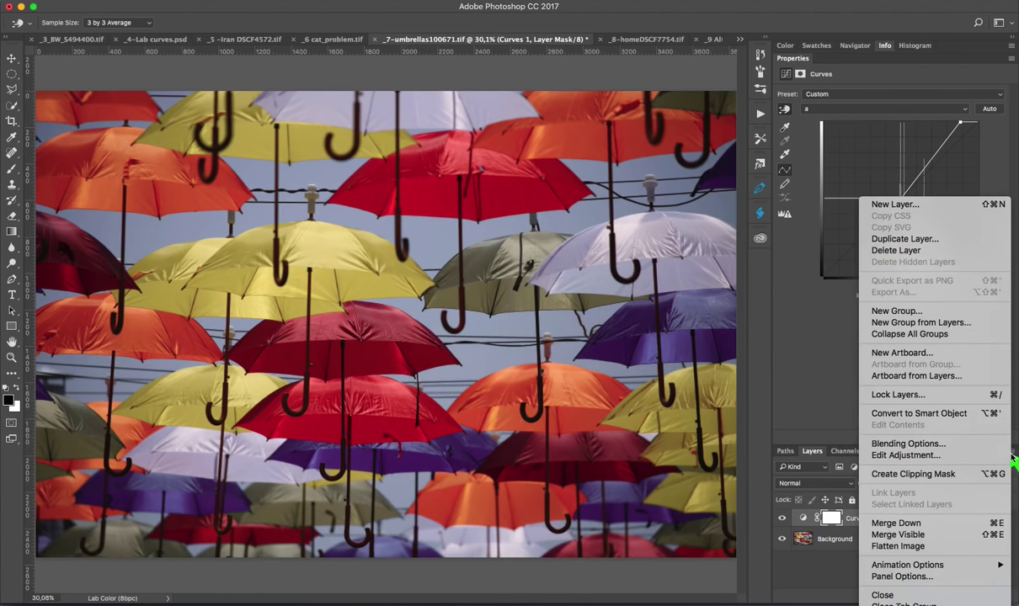
pyautogui.click(901, 445)
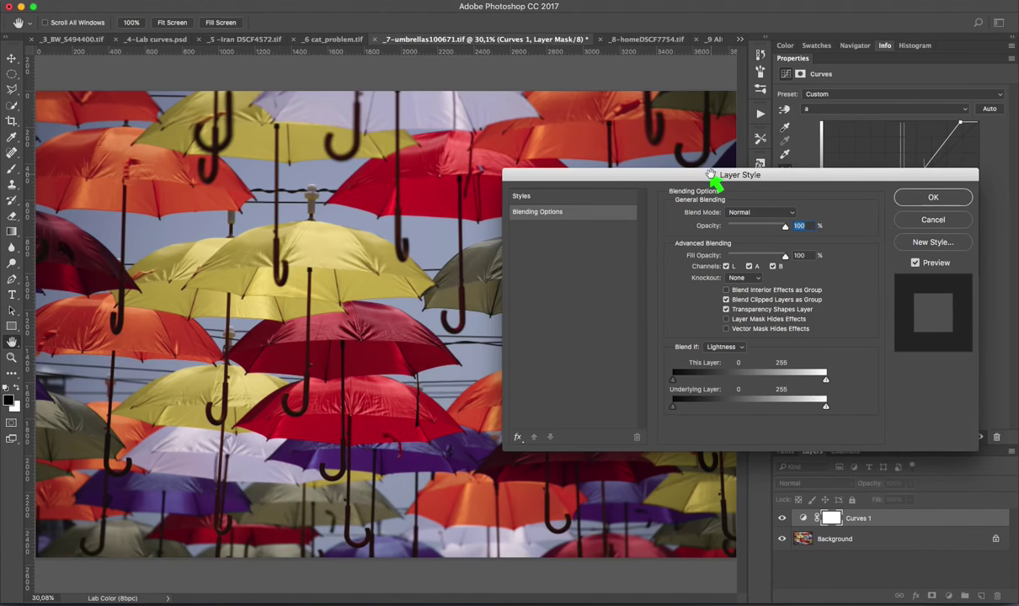
pyautogui.moveTo(711, 174); pyautogui.dragTo(558, 244)
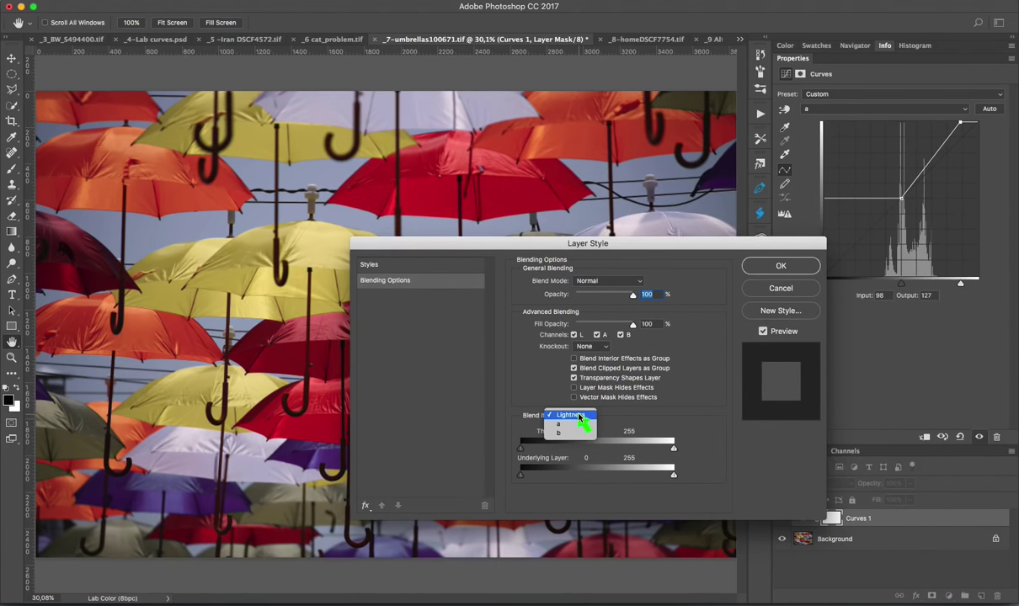
pyautogui.click(569, 425)
pyautogui.moveTo(657, 237); pyautogui.dragTo(628, 73)
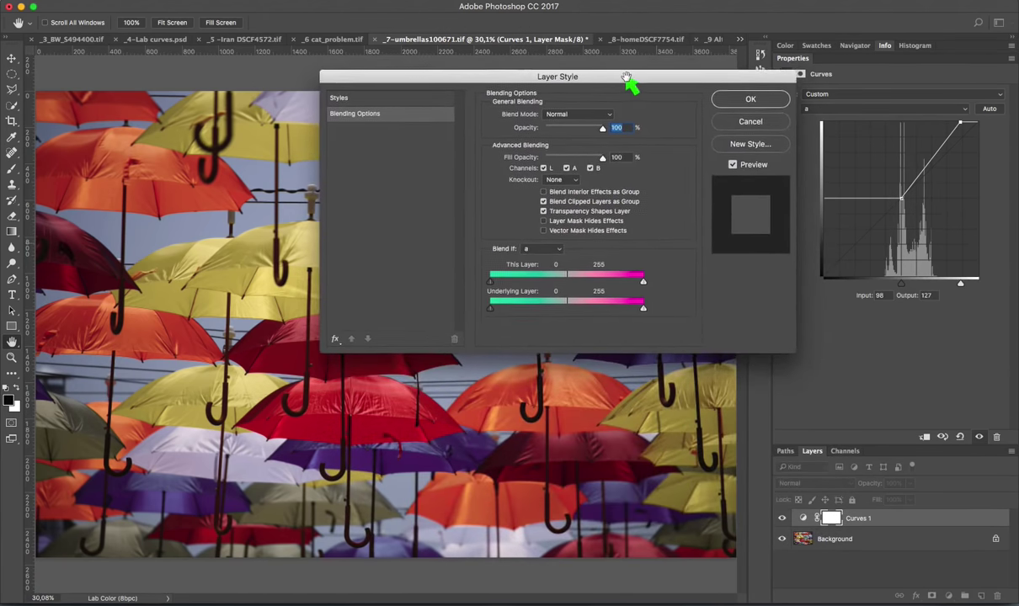
pyautogui.moveTo(627, 73); pyautogui.dragTo(622, 89)
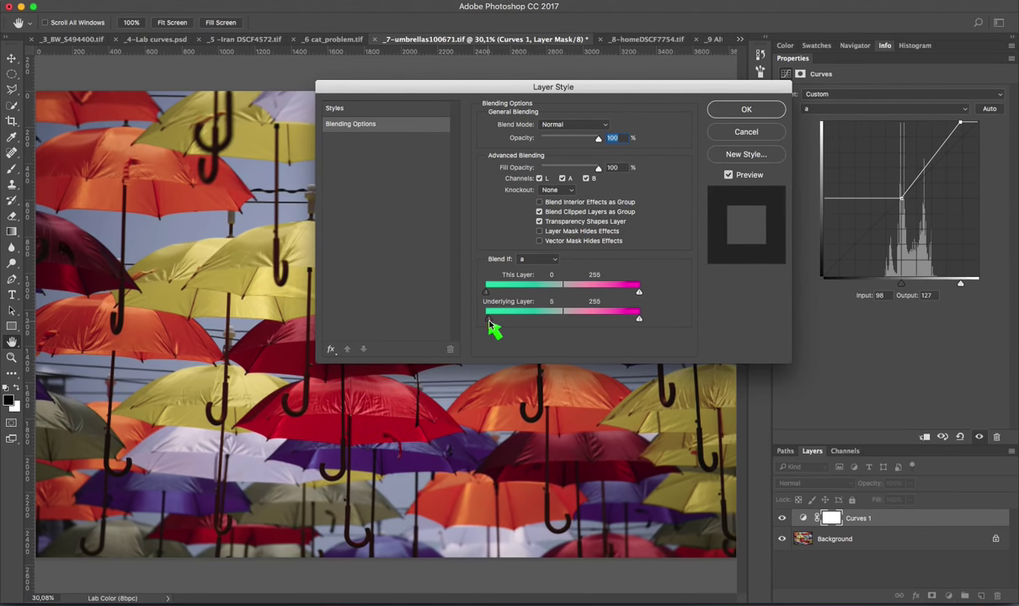
# Step: Set the Underlying Layer black slider to 128 and confirm the blending options
pyautogui.moveTo(497, 323); pyautogui.dragTo(555, 323)
pyautogui.moveTo(556, 322); pyautogui.dragTo(484, 321)
pyautogui.moveTo(639, 320)
pyautogui.mouseDown()
pyautogui.moveTo(569, 320)
pyautogui.moveTo(640, 319)
pyautogui.mouseUp()
pyautogui.moveTo(486, 320); pyautogui.dragTo(560, 320)
pyautogui.moveTo(651, 88); pyautogui.dragTo(680, 223)
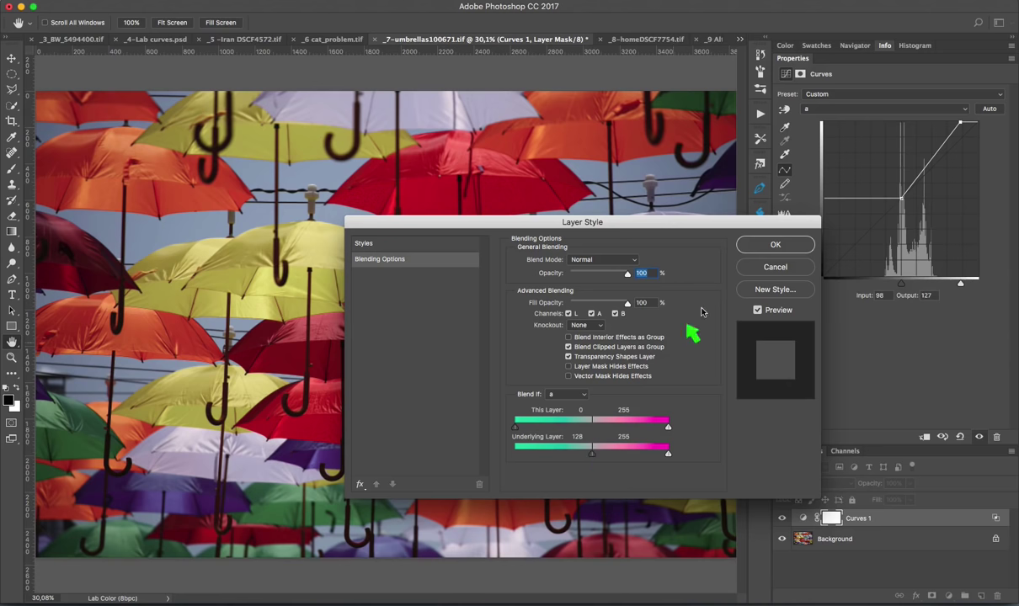
pyautogui.click(775, 244)
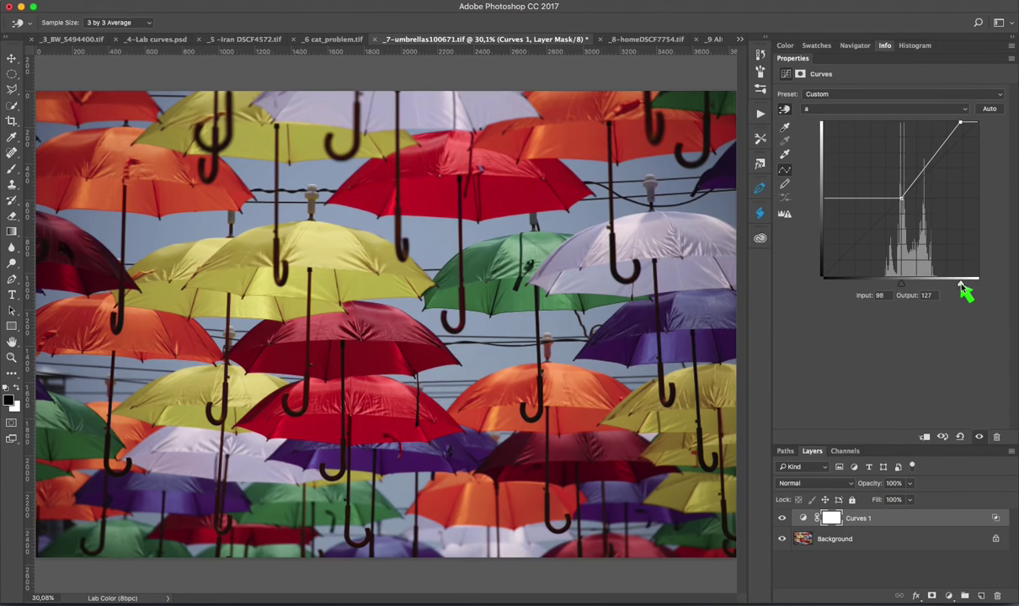
# Step: Steepen the Curves 1 a curve so its white point sits at input 85, output 127
pyautogui.moveTo(960, 284); pyautogui.dragTo(940, 284)
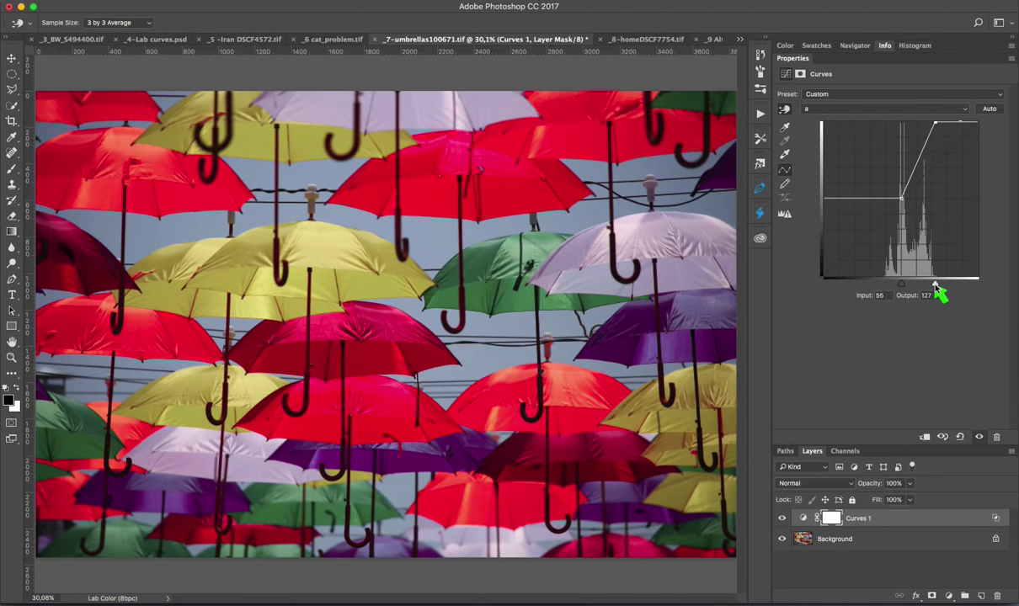
pyautogui.moveTo(935, 285); pyautogui.dragTo(951, 287)
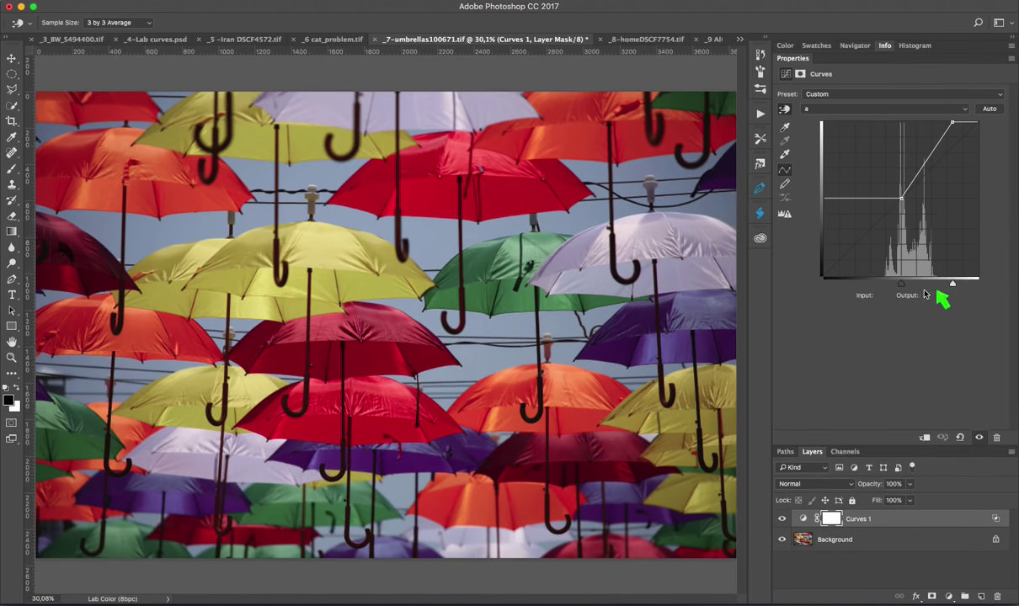
# Step: Make _5 -Iran DSCF4572.tif active and show the Actions panel with its panel menu
pyautogui.click(241, 40)
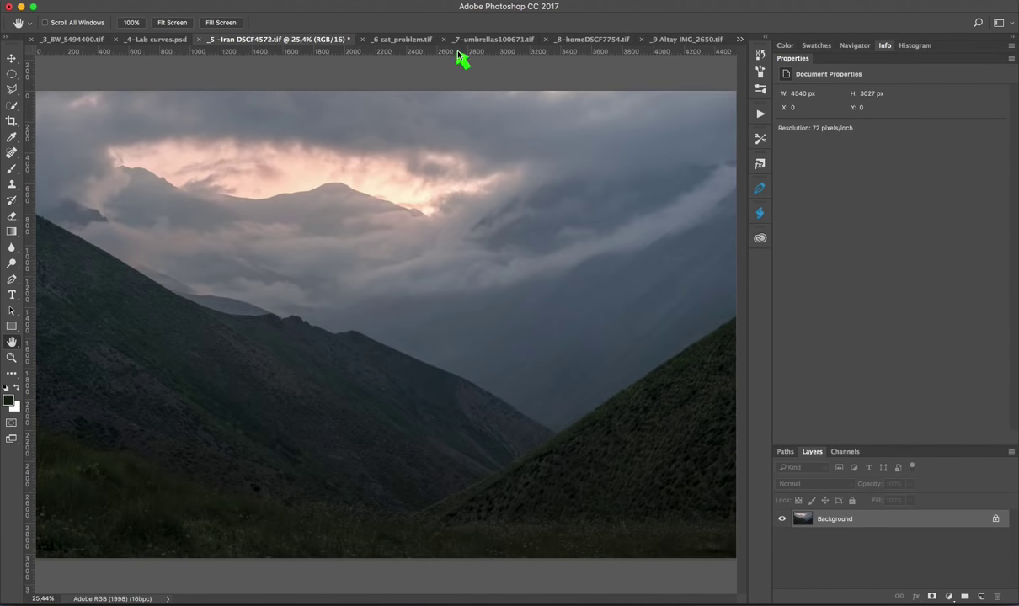
pyautogui.click(398, 3)
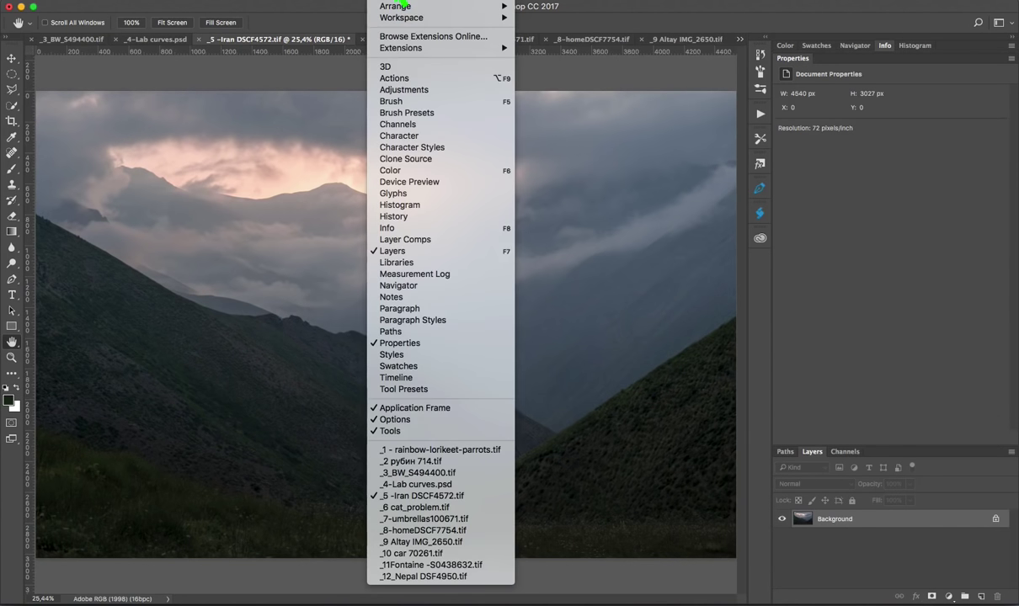
pyautogui.click(411, 80)
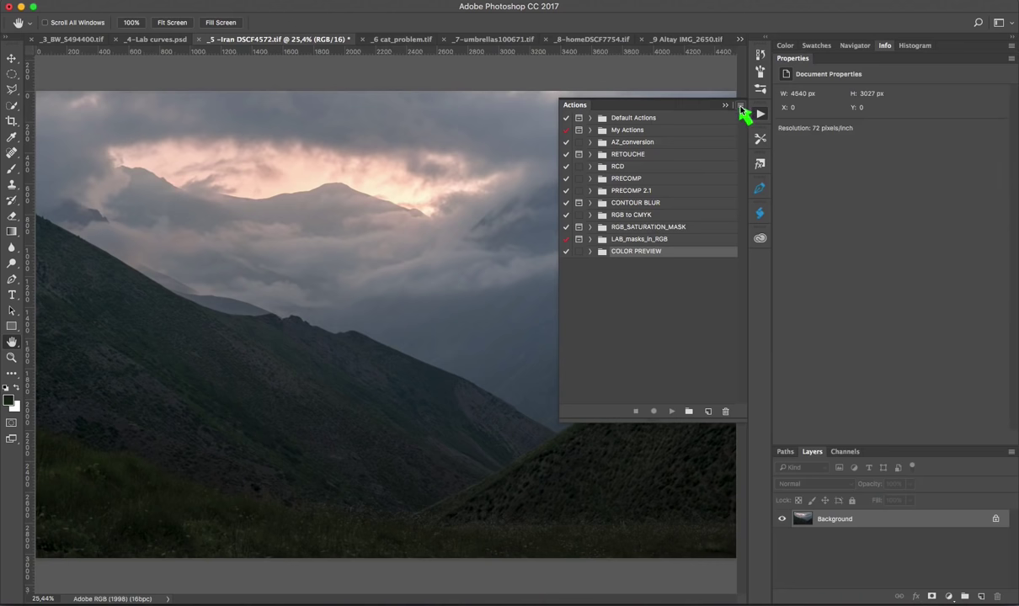
pyautogui.click(740, 106)
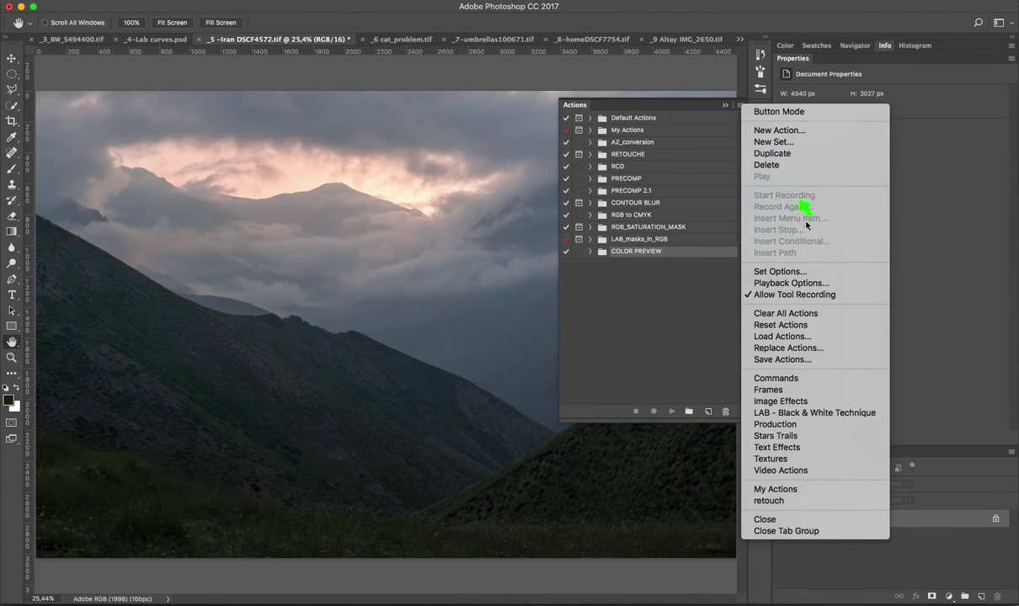
# Step: Load the LAB SATURATION CLOCK.atn action set into the Actions panel
pyautogui.click(791, 336)
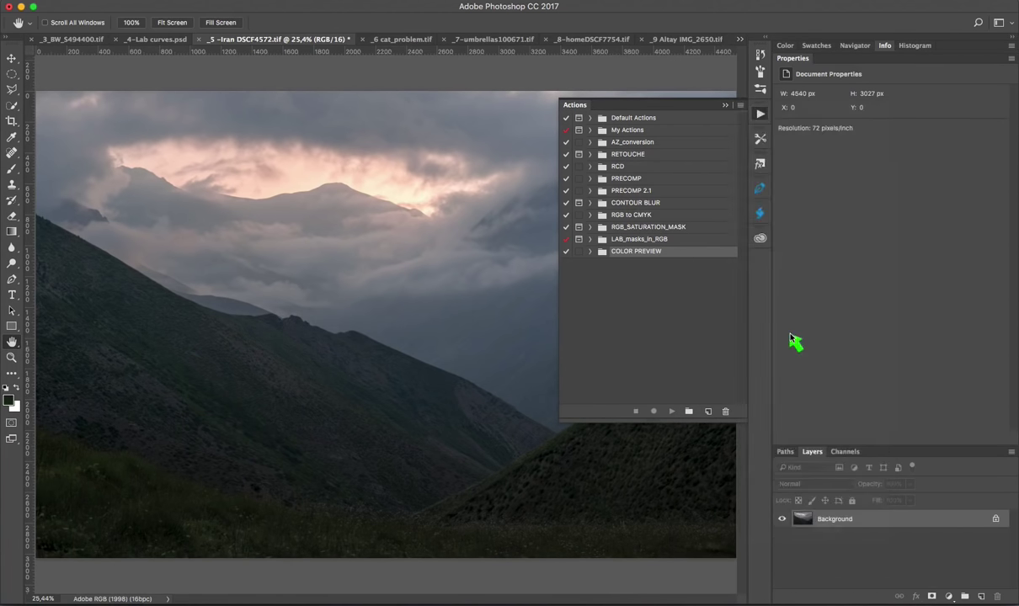
pyautogui.click(423, 250)
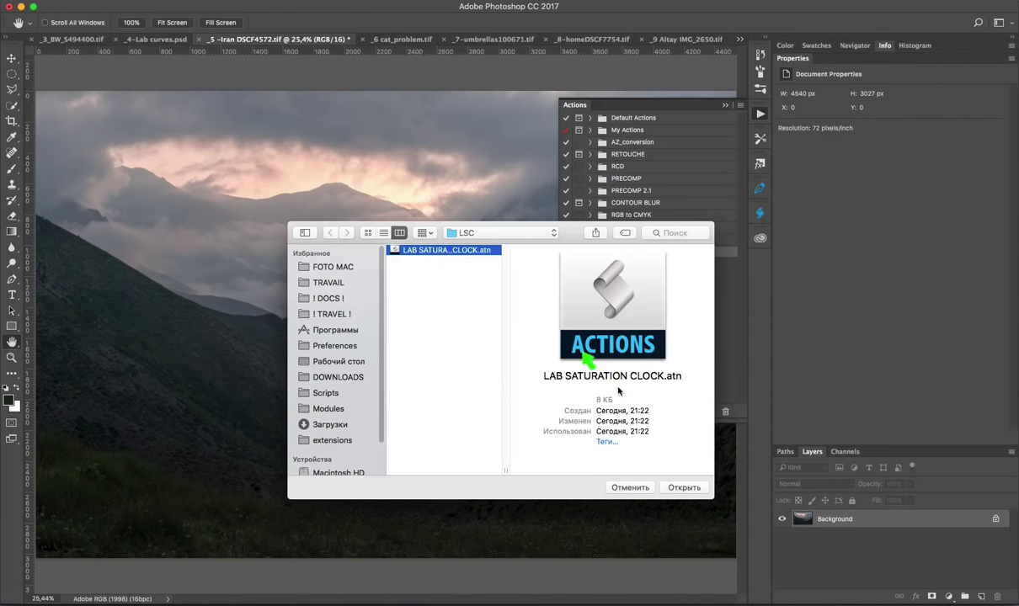
pyautogui.click(685, 489)
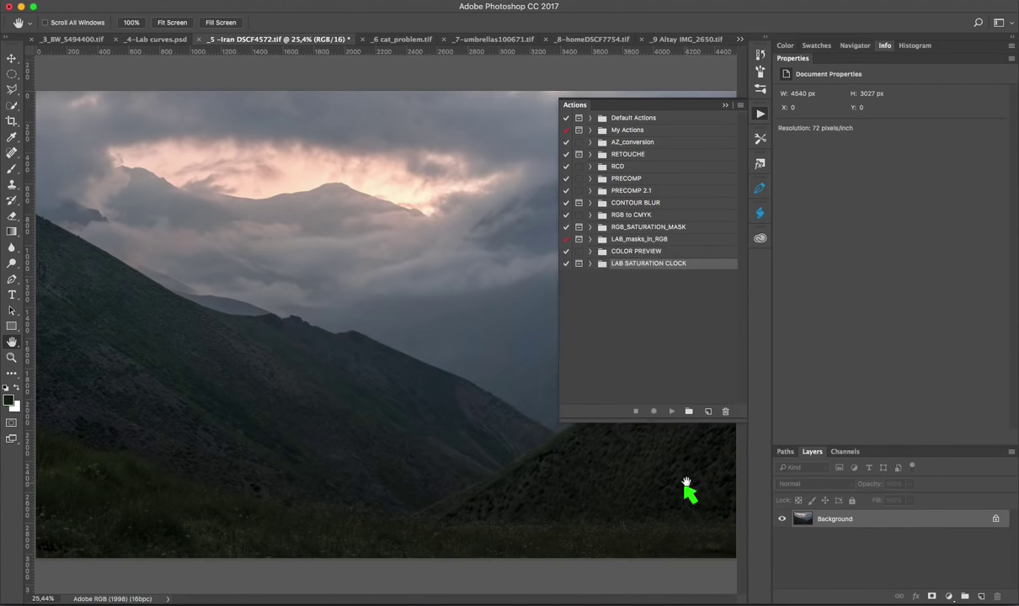
# Step: Play the LAB SATURATION CLOCK action, stopping at its convert-to-Lab warning
pyautogui.click(591, 264)
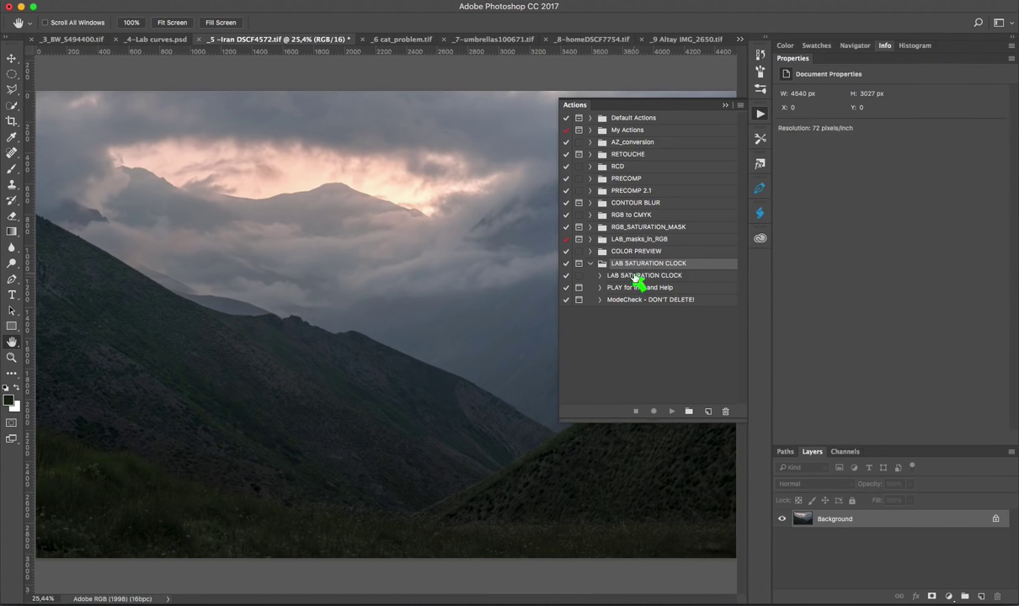
pyautogui.click(623, 275)
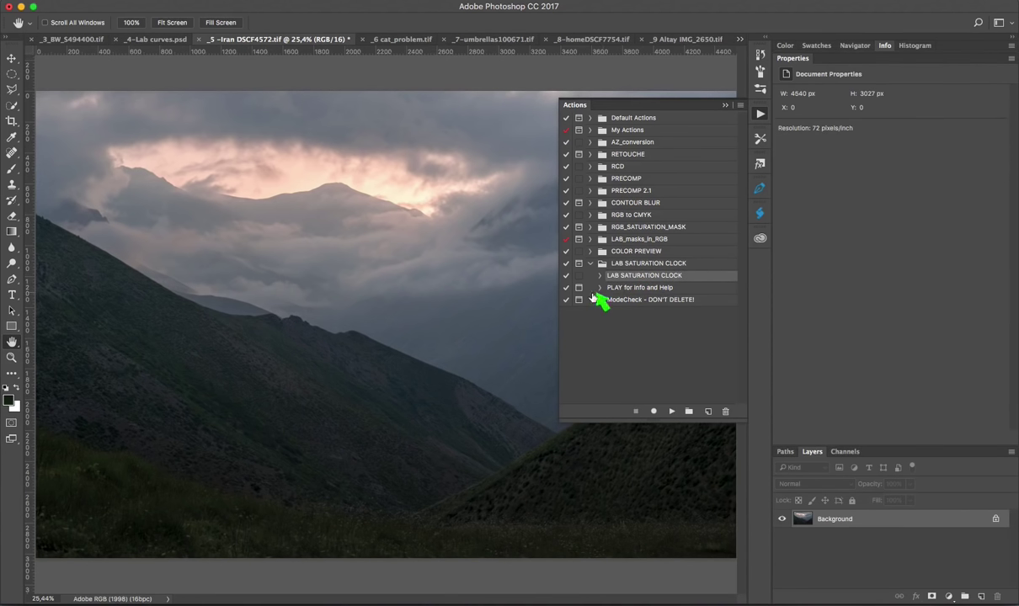
pyautogui.click(672, 411)
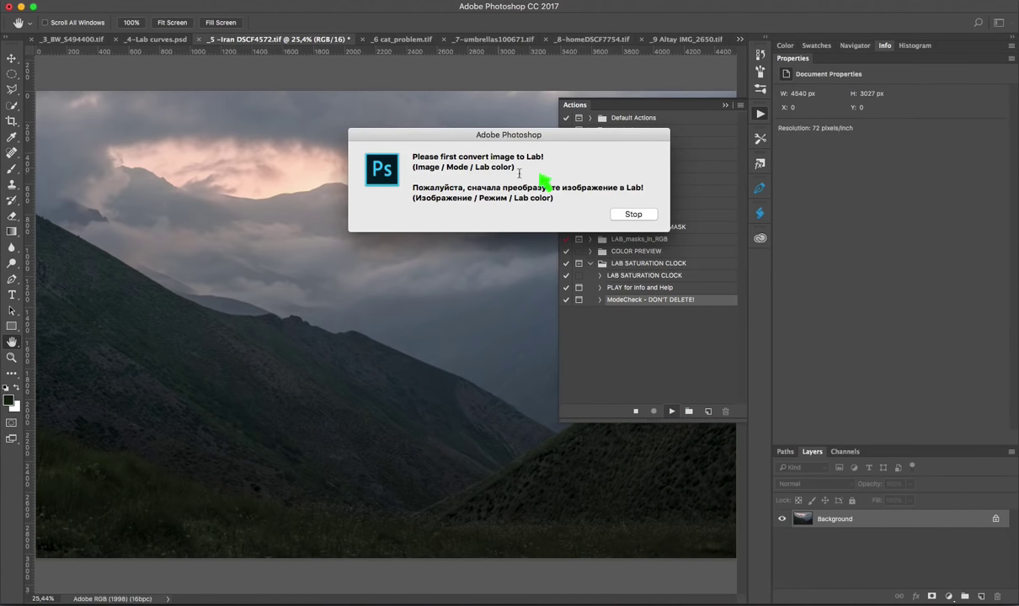
pyautogui.click(634, 215)
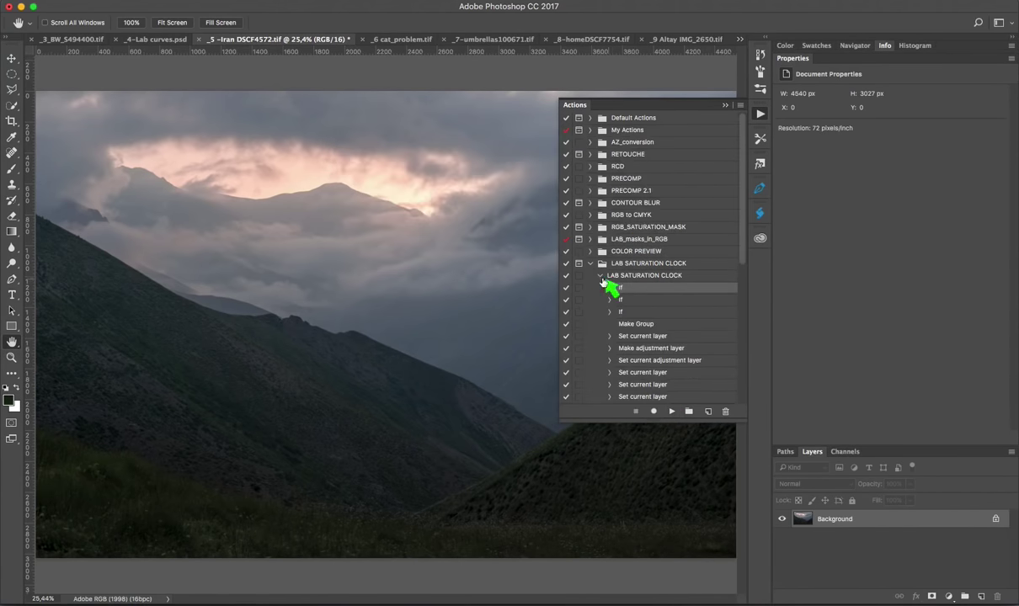
# Step: Convert the photo to Lab Color and play LAB SATURATION CLOCK, adding Lightness, ±A and ±B layers
pyautogui.click(179, 7)
pyautogui.moveTo(193, 6)
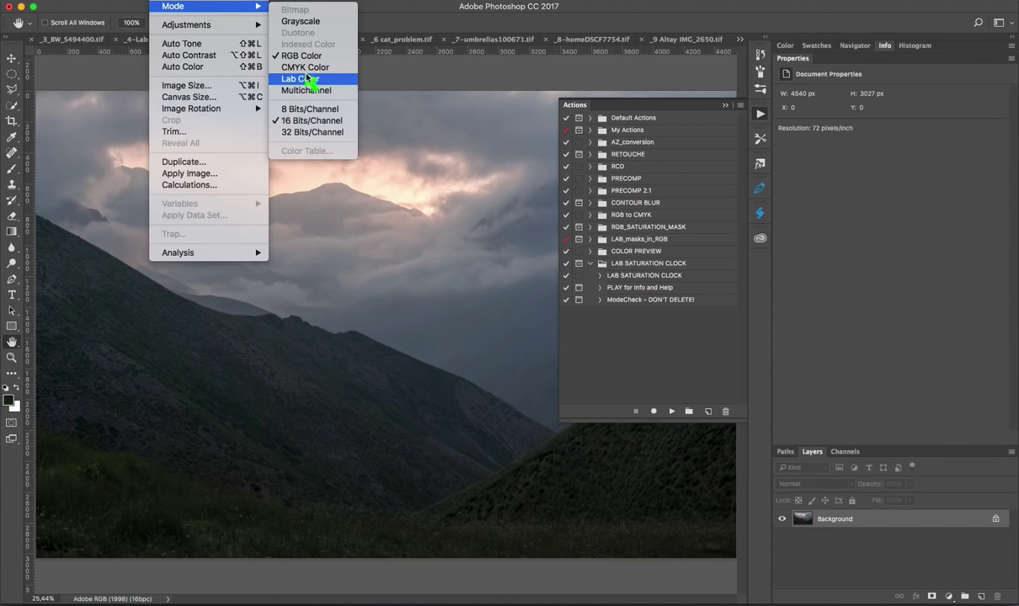
pyautogui.click(300, 79)
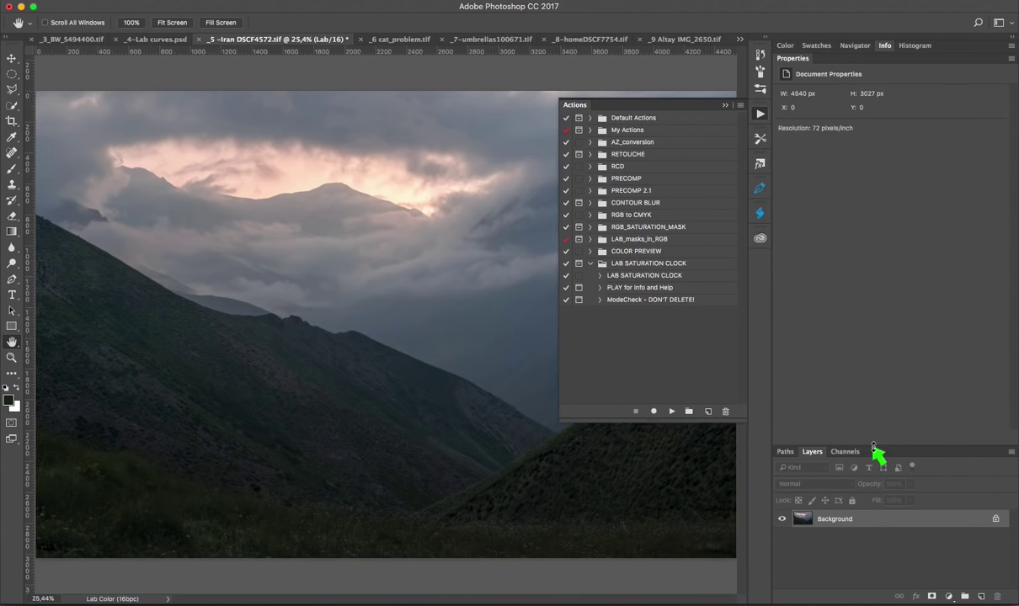
pyautogui.moveTo(874, 446)
pyautogui.mouseDown()
pyautogui.moveTo(861, 391)
pyautogui.moveTo(867, 359)
pyautogui.mouseUp()
pyautogui.click(632, 278)
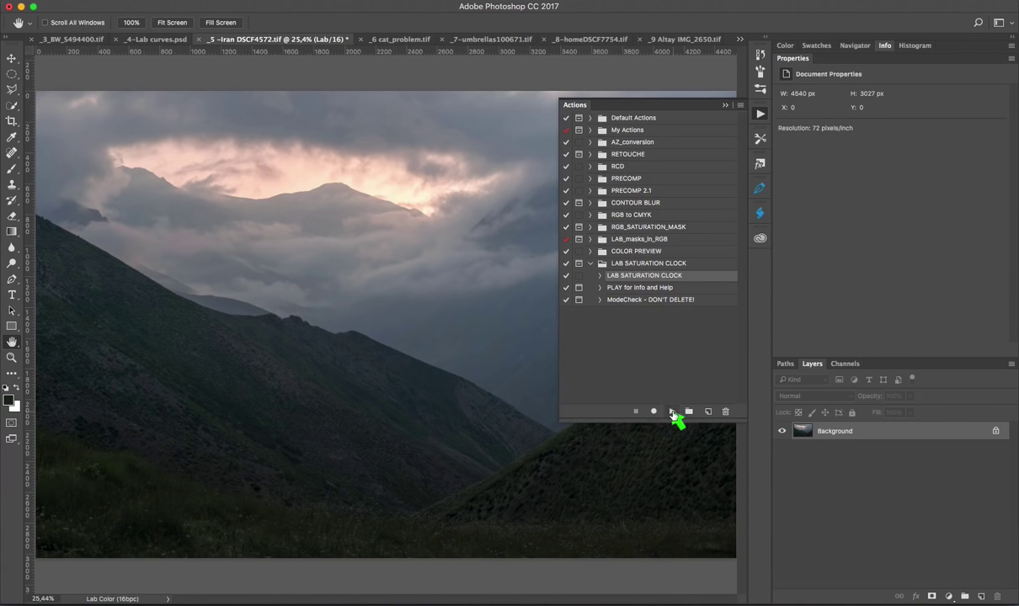
pyautogui.click(671, 412)
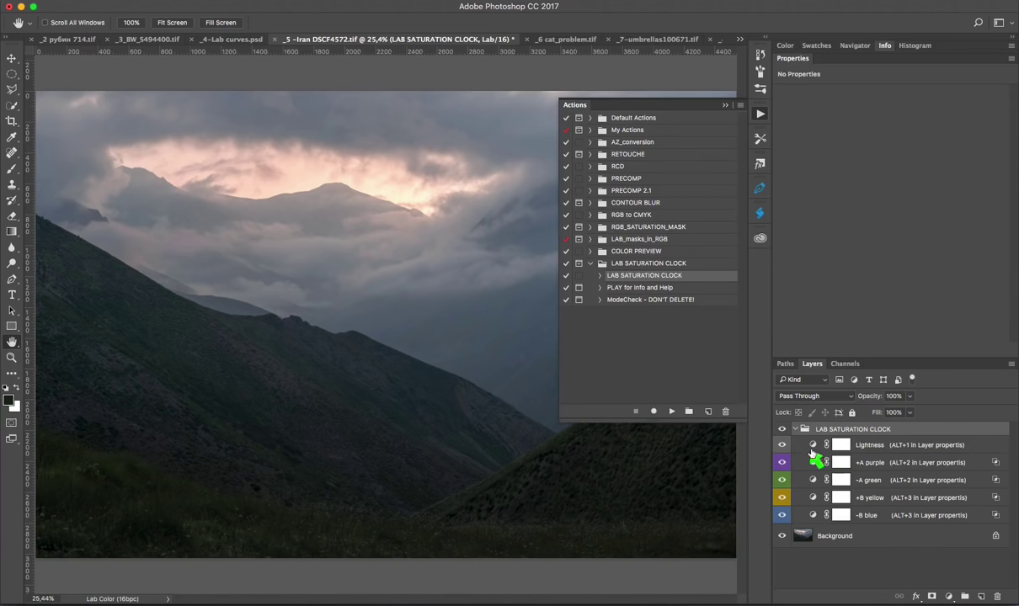
# Step: Collapse the Actions panel and make the +B yellow curves layer active
pyautogui.click(842, 446)
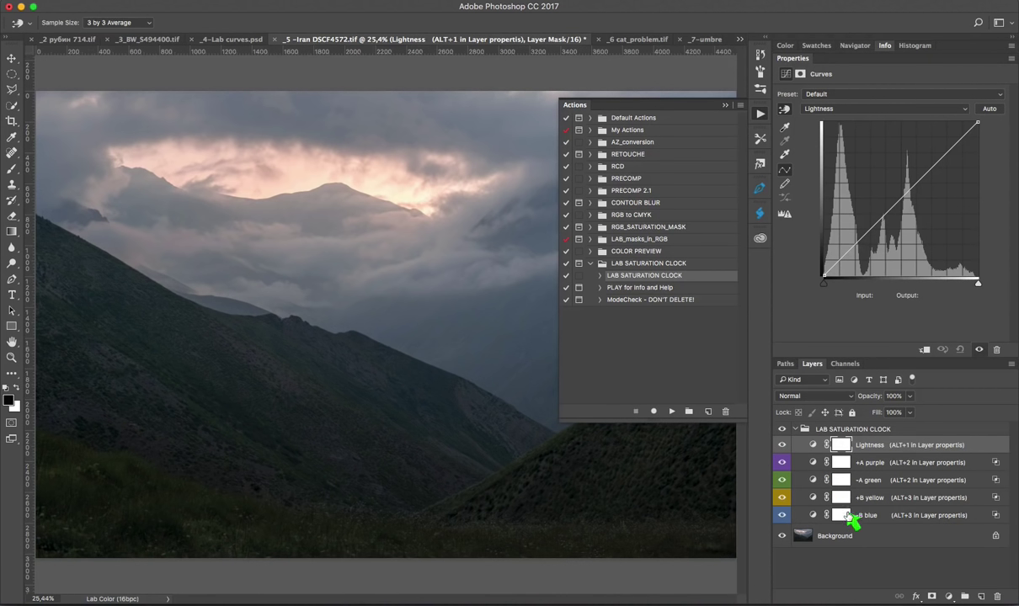
pyautogui.click(724, 106)
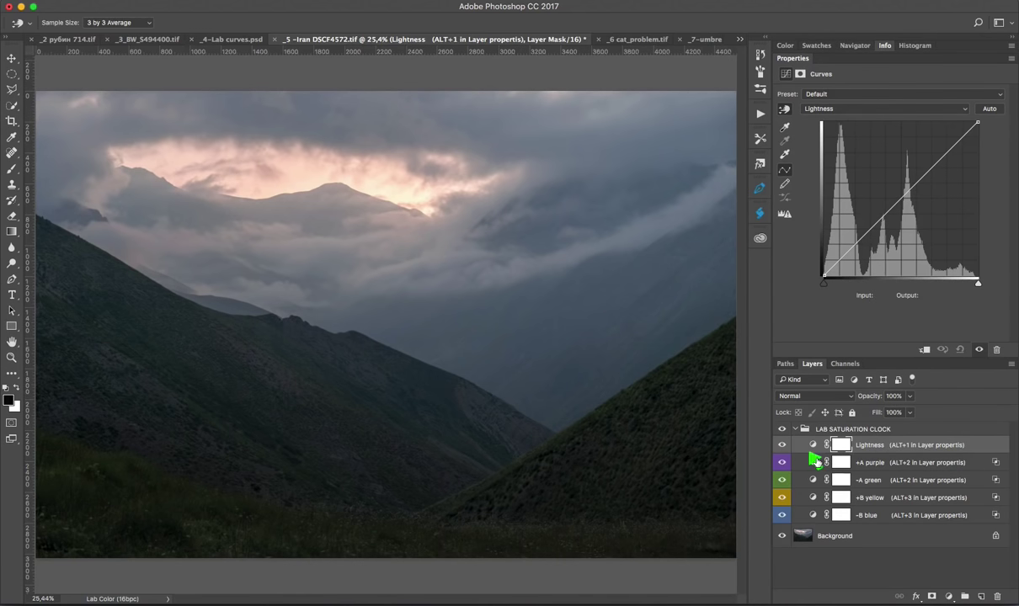
pyautogui.click(813, 498)
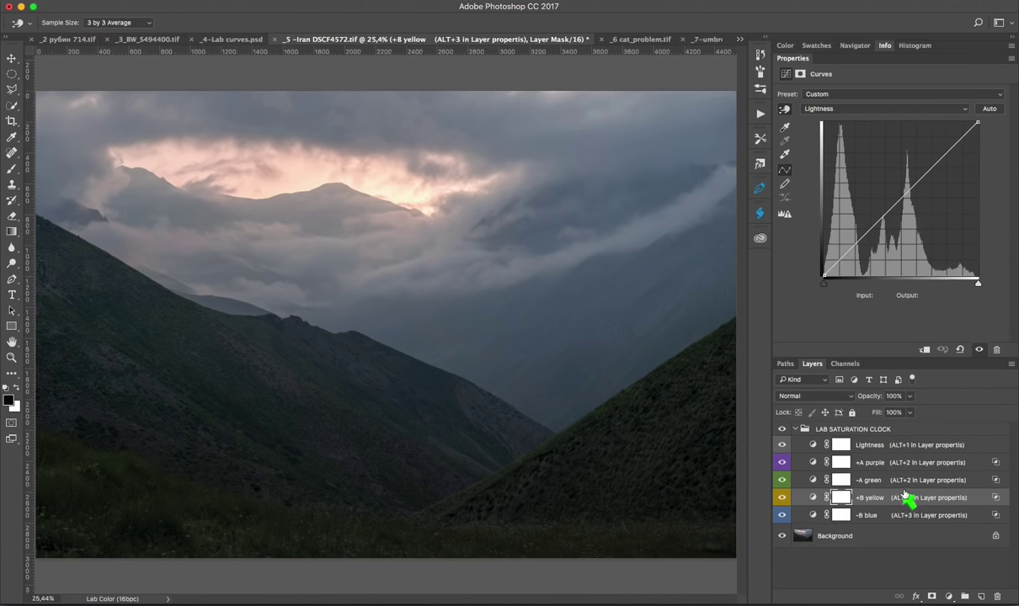
# Step: Steepen the +B yellow b curve, then the +A purple a curve to input 76, output 127
pyautogui.hotkey('alt', '3')
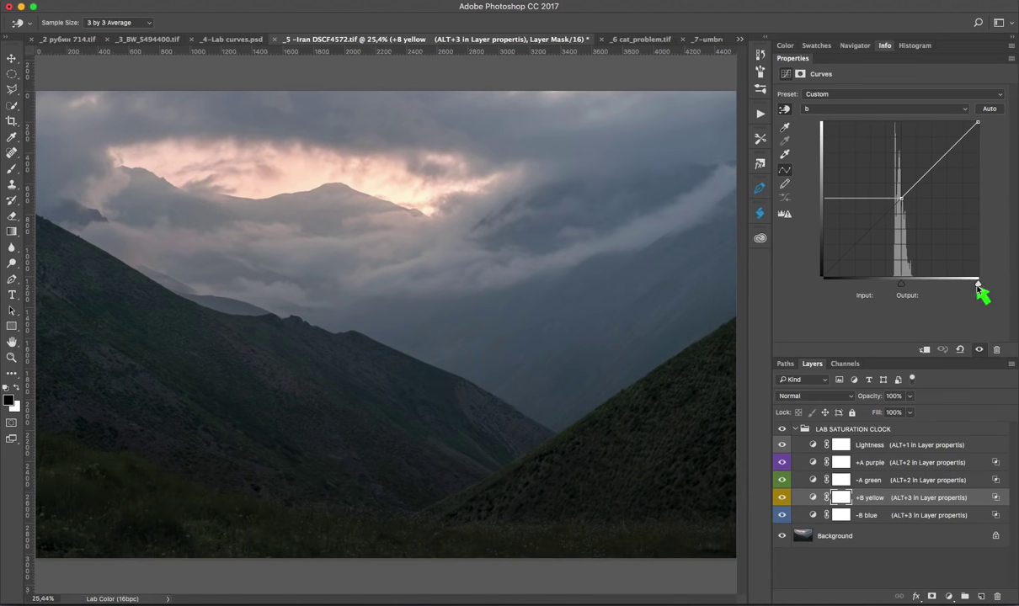
pyautogui.moveTo(977, 284); pyautogui.dragTo(934, 286)
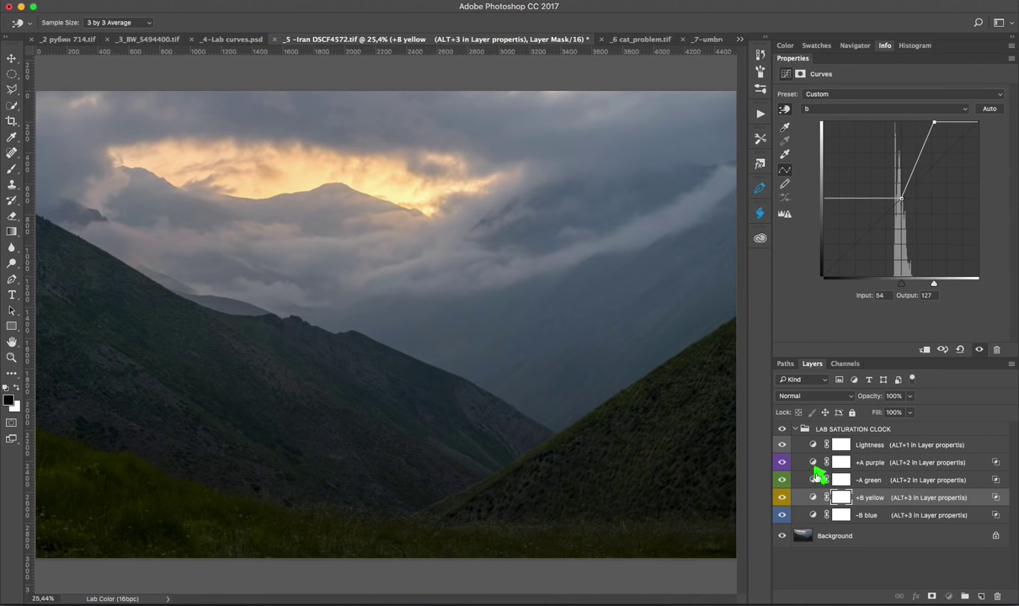
pyautogui.click(813, 463)
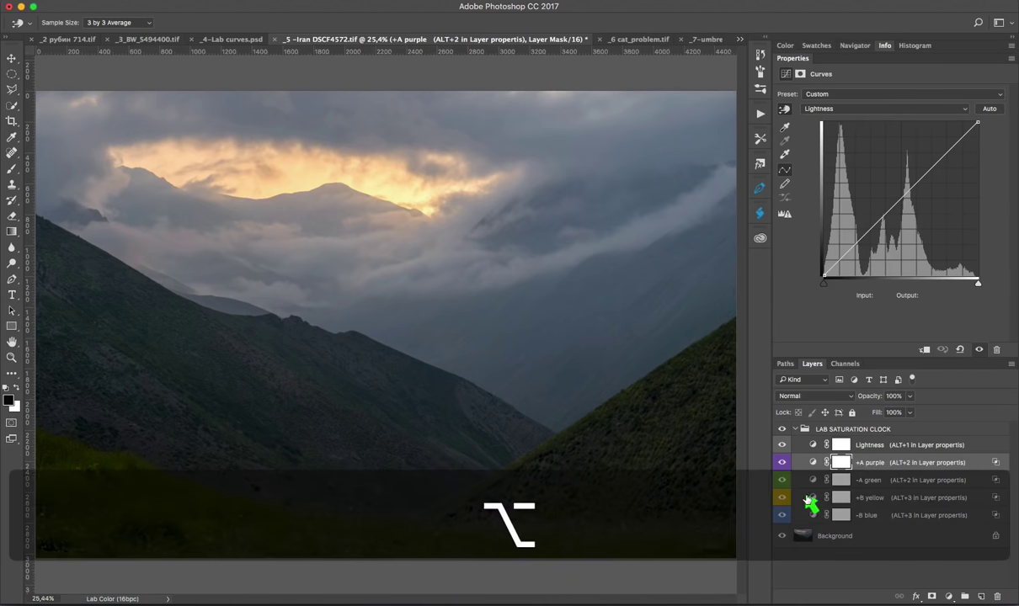
pyautogui.hotkey('alt', '2')
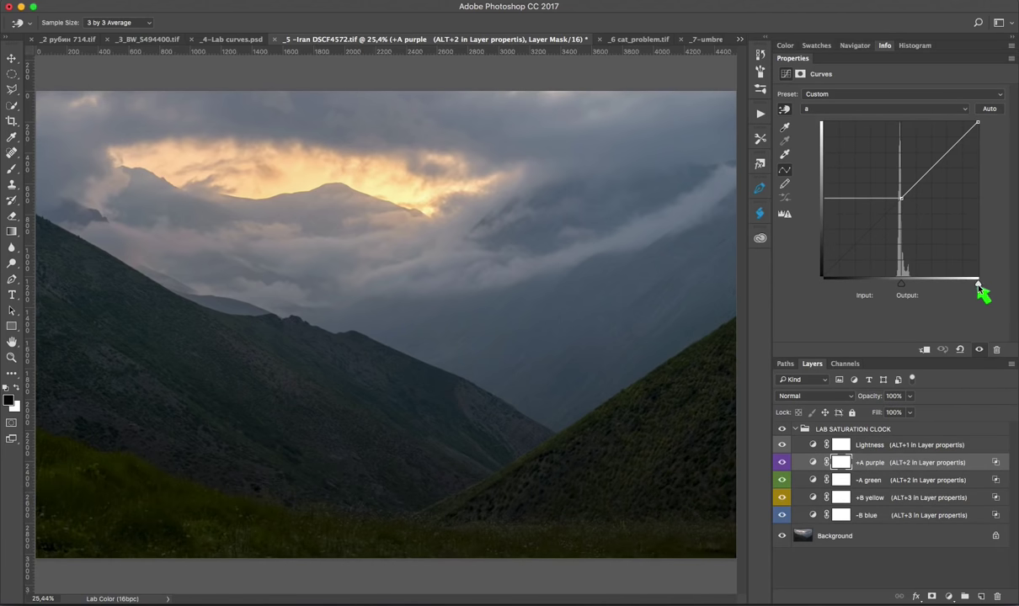
pyautogui.moveTo(978, 286); pyautogui.dragTo(951, 287)
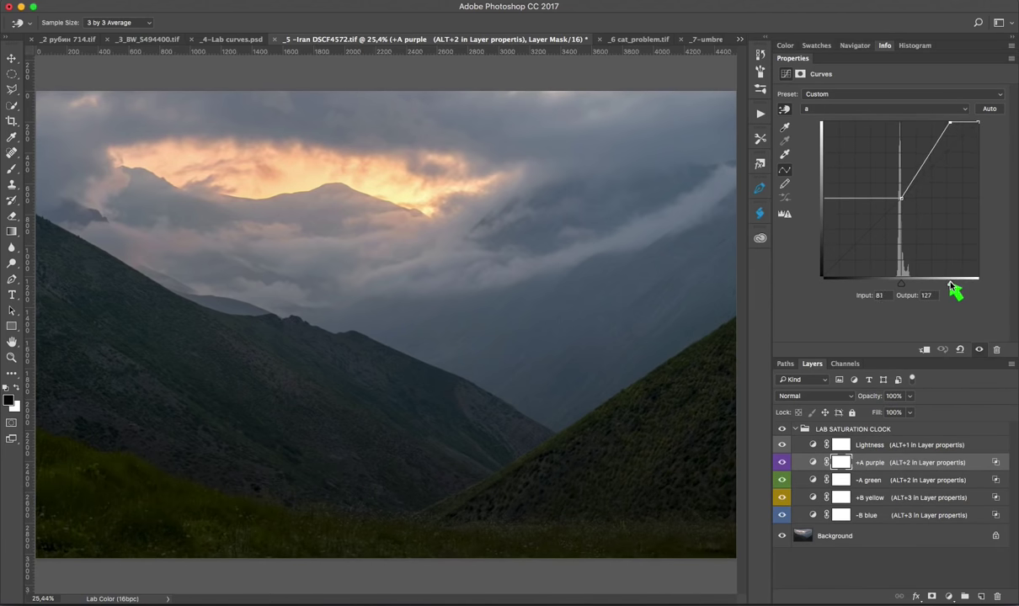
pyautogui.moveTo(951, 287); pyautogui.dragTo(946, 284)
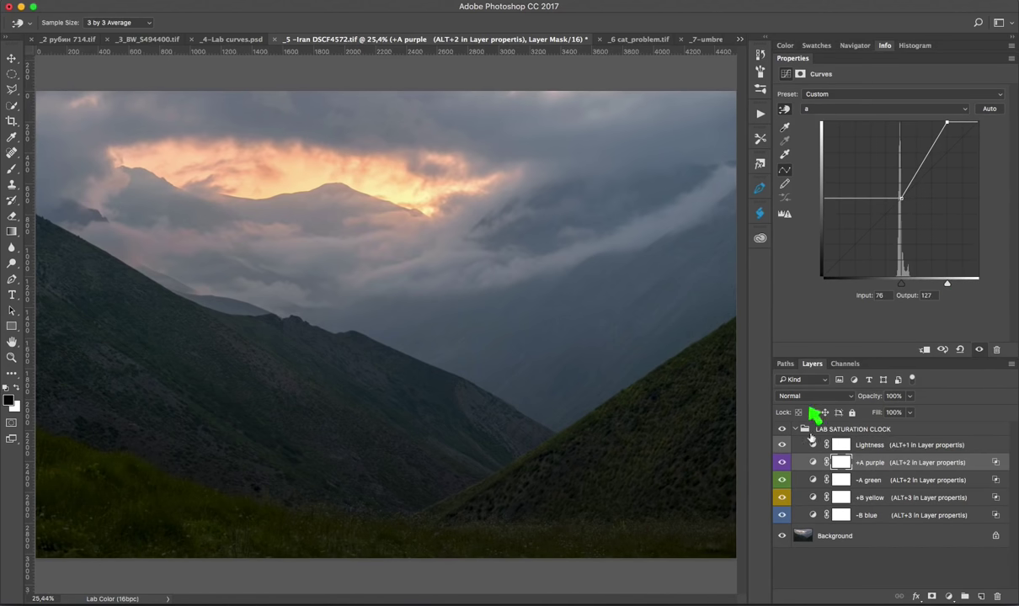
# Step: Move the black endpoint of the -B blue layer's b curve inward
pyautogui.click(813, 517)
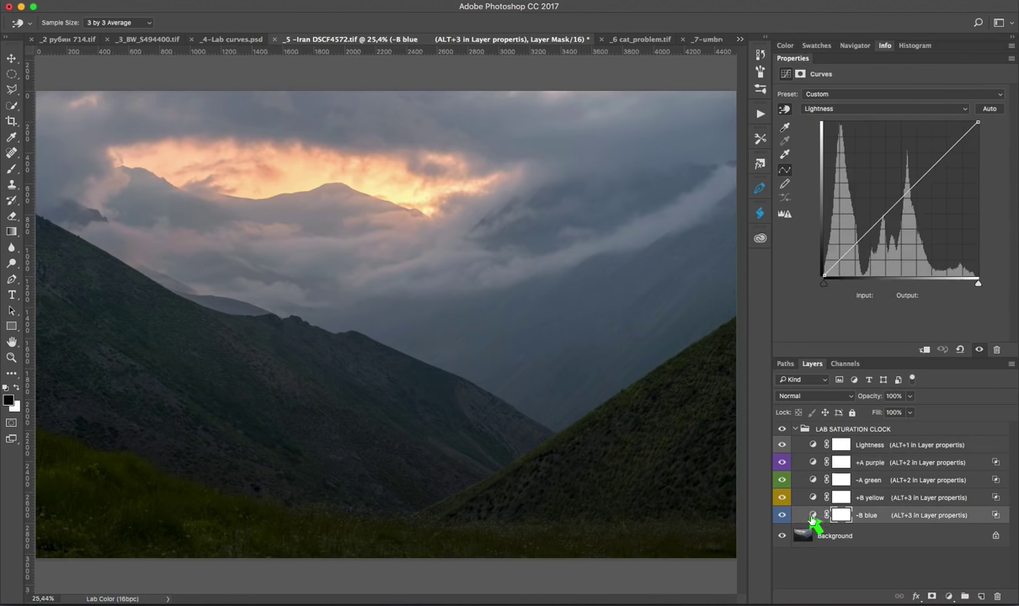
pyautogui.hotkey('alt', '3')
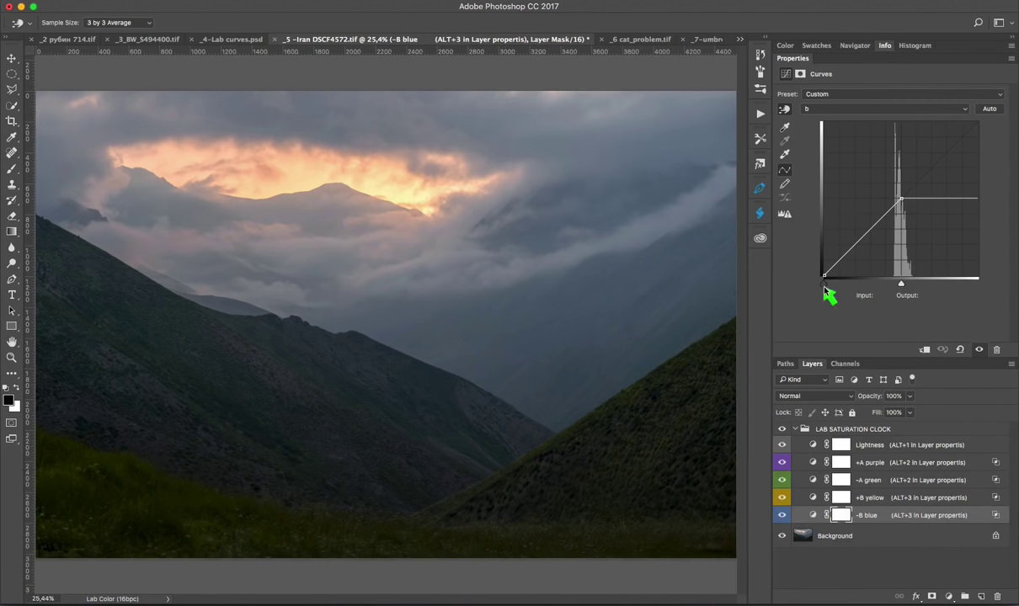
pyautogui.moveTo(824, 284)
pyautogui.mouseDown()
pyautogui.moveTo(880, 304)
pyautogui.moveTo(841, 295)
pyautogui.mouseUp()
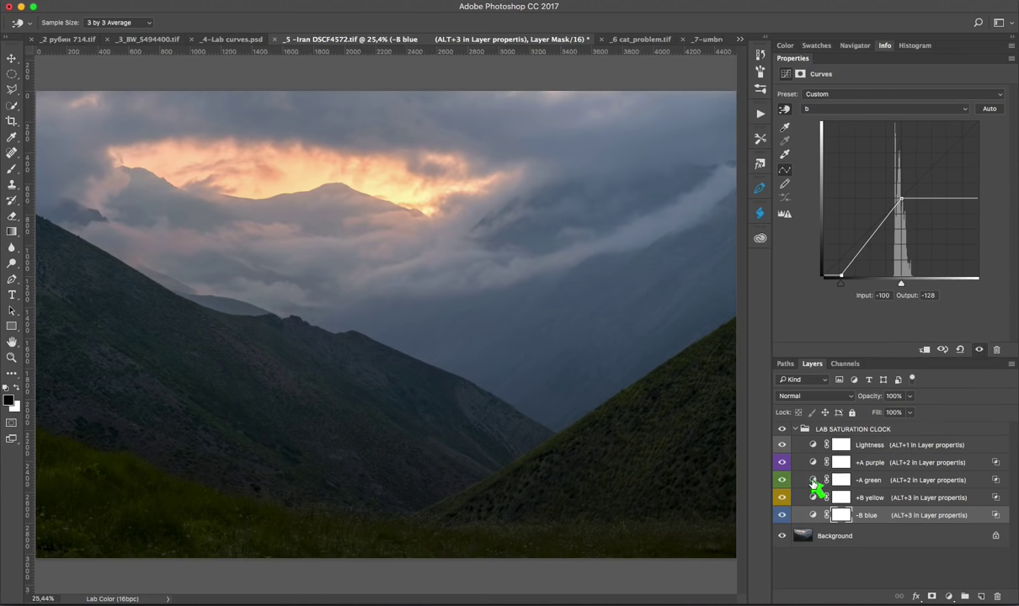
# Step: Raise the -A green layer's a curve black end to input -128, output -75
pyautogui.click(814, 482)
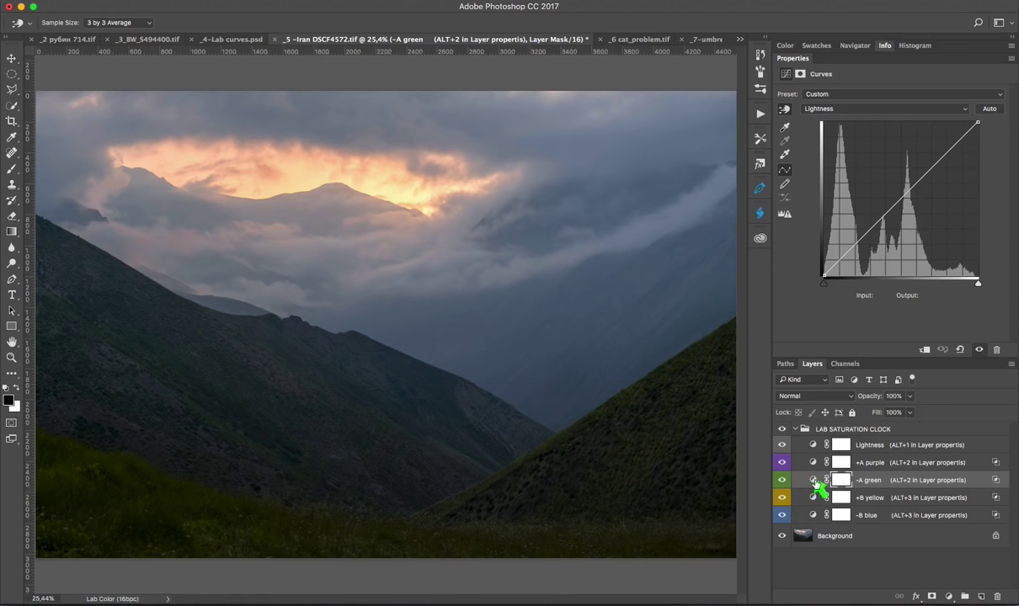
pyautogui.hotkey('alt', '2')
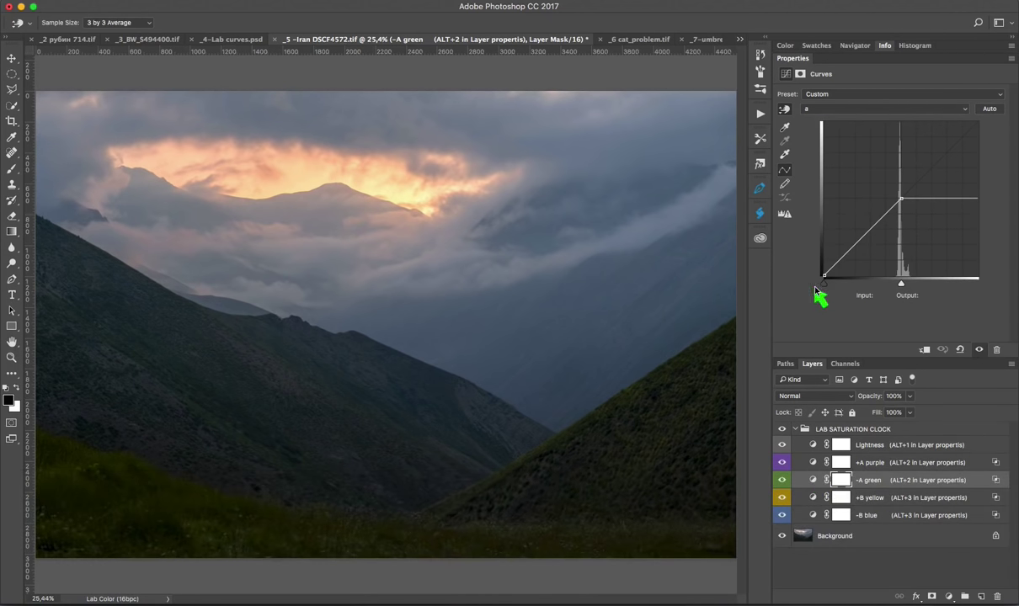
pyautogui.moveTo(826, 286)
pyautogui.mouseDown()
pyautogui.moveTo(854, 290)
pyautogui.moveTo(824, 286)
pyautogui.moveTo(815, 244)
pyautogui.mouseUp()
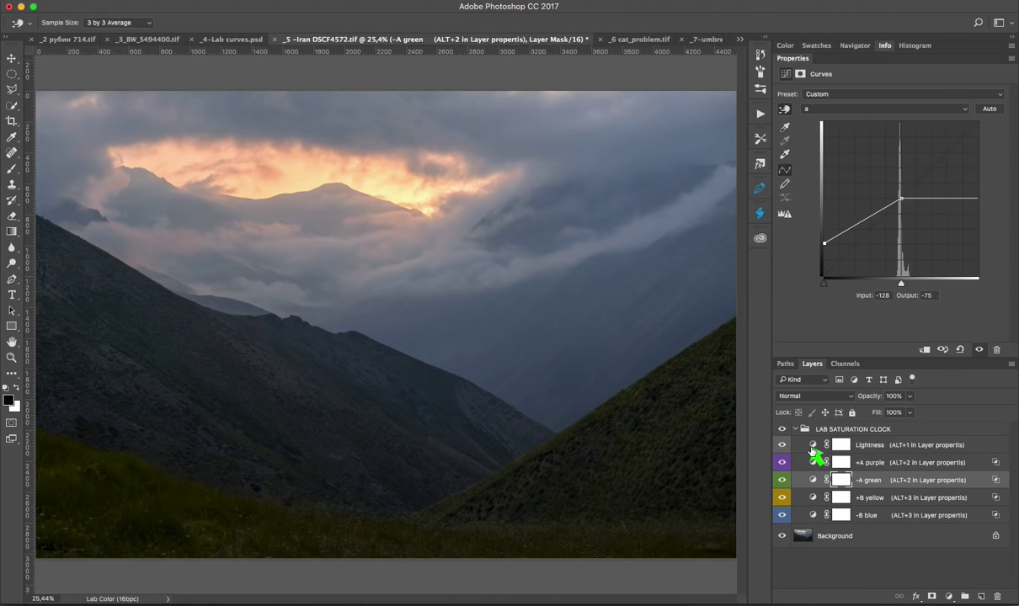
# Step: On the Lightness layer, sample shadow points from the photo and pull them down to about 11/8
pyautogui.click(813, 446)
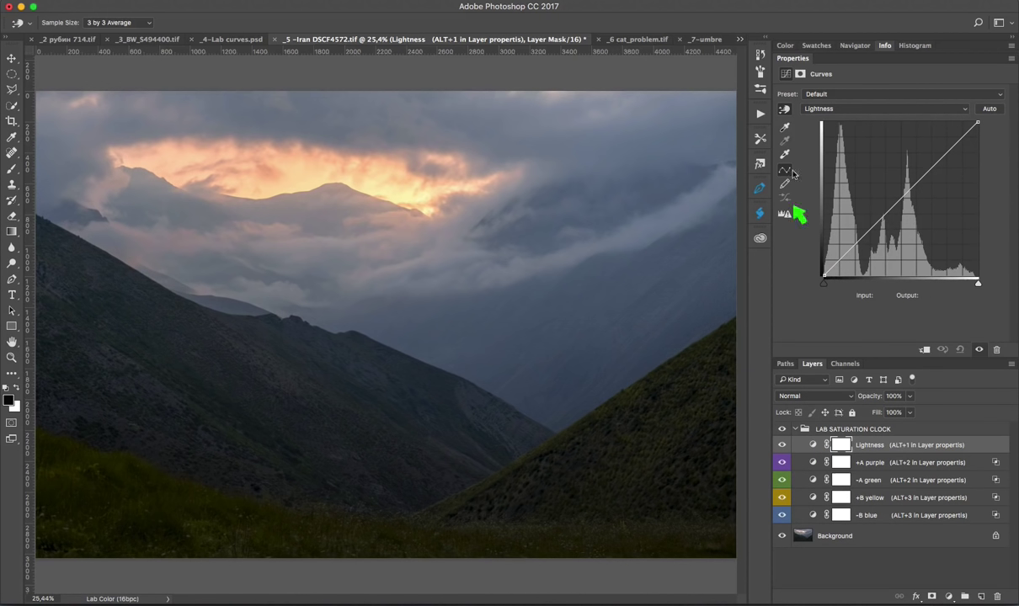
pyautogui.press('h')
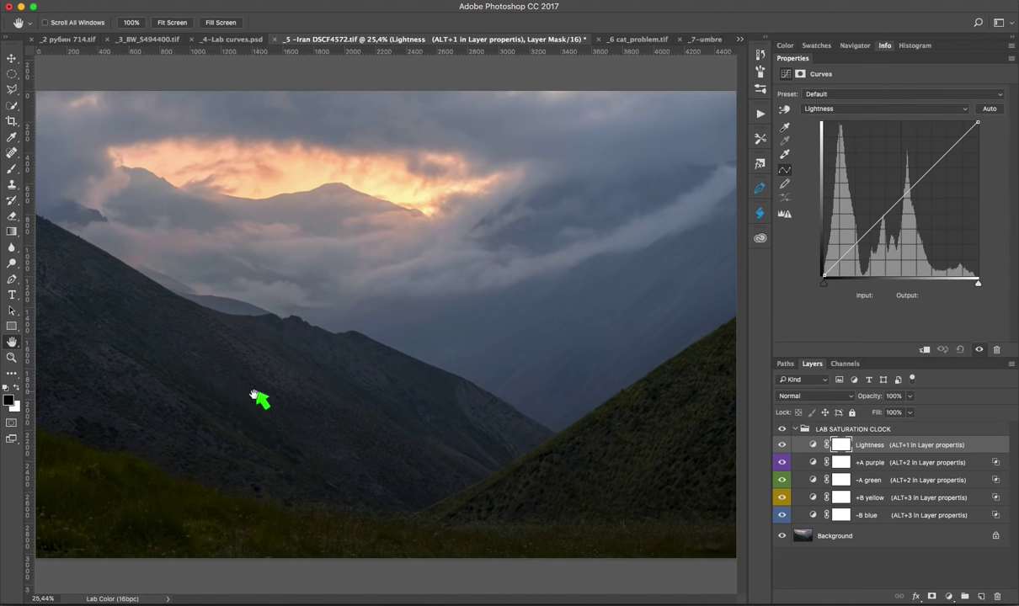
pyautogui.press('i')
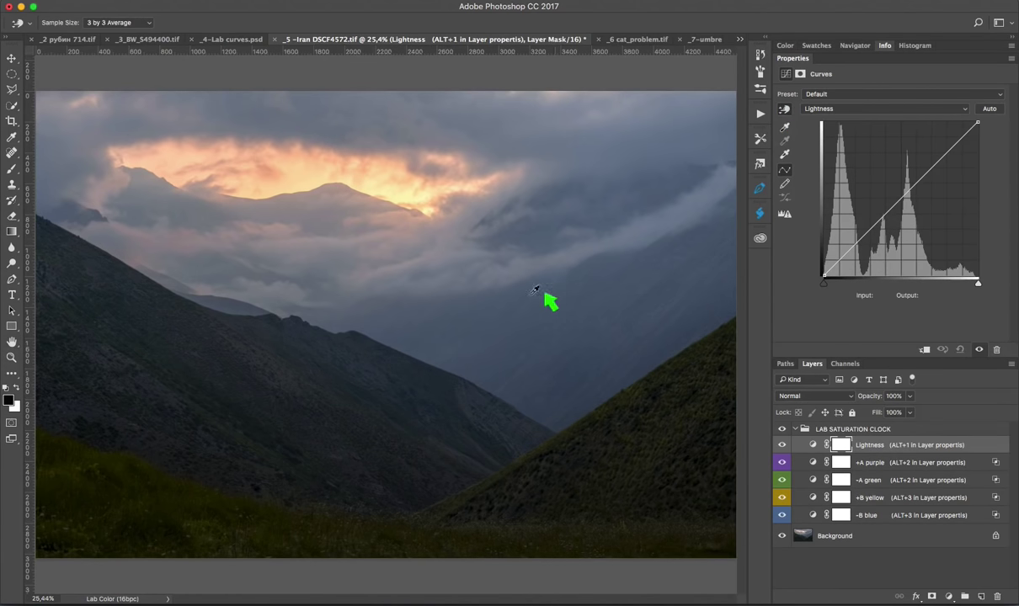
pyautogui.click(785, 110)
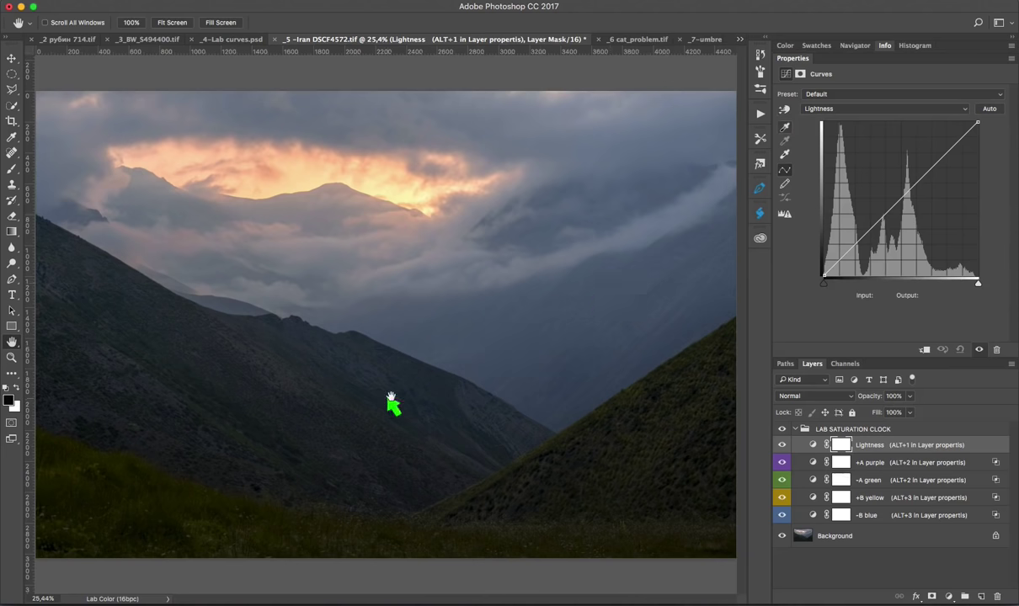
pyautogui.click(784, 111)
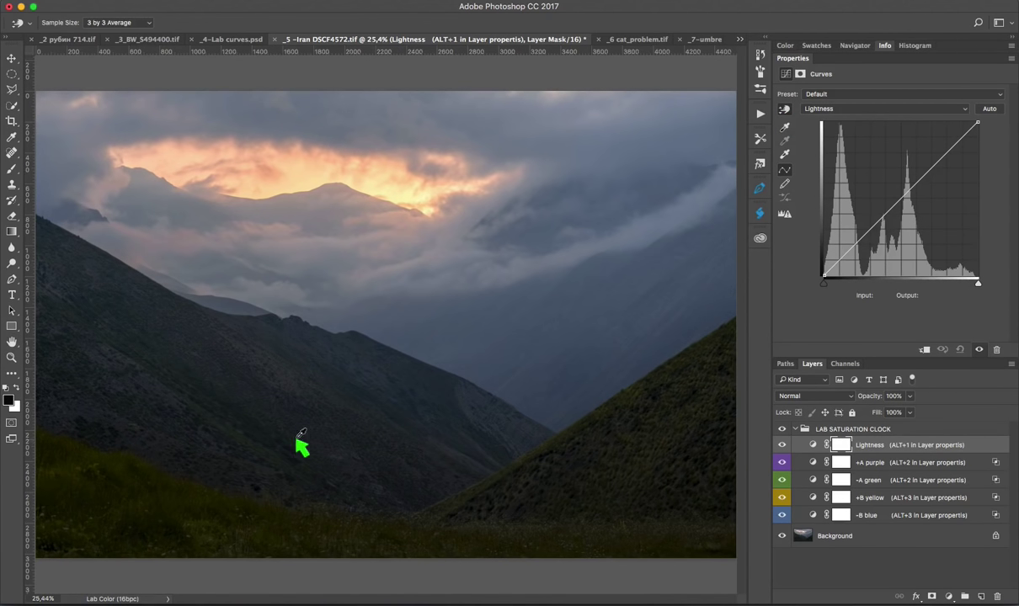
pyautogui.click(256, 411)
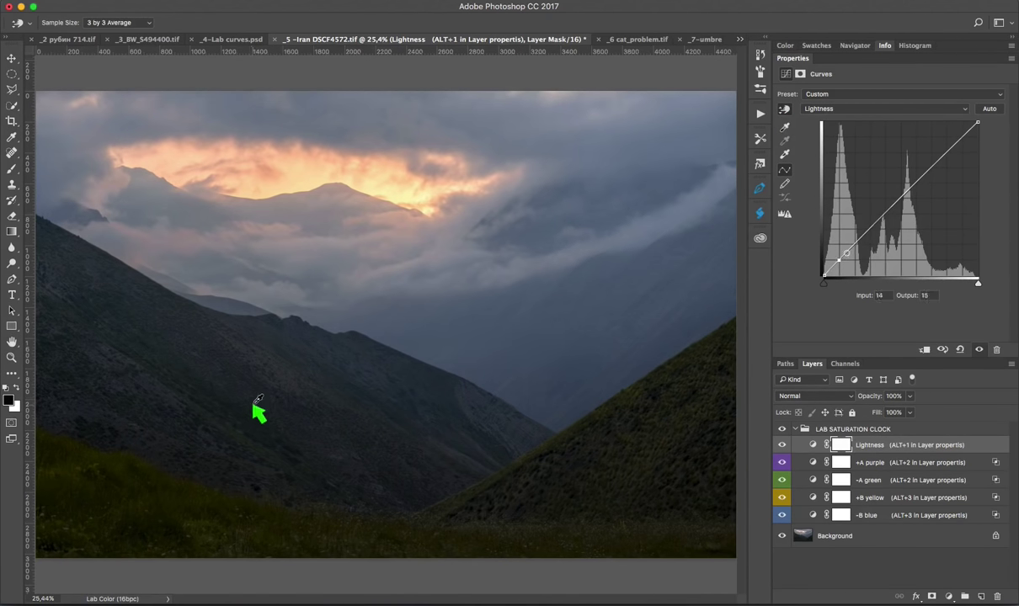
pyautogui.click(258, 376)
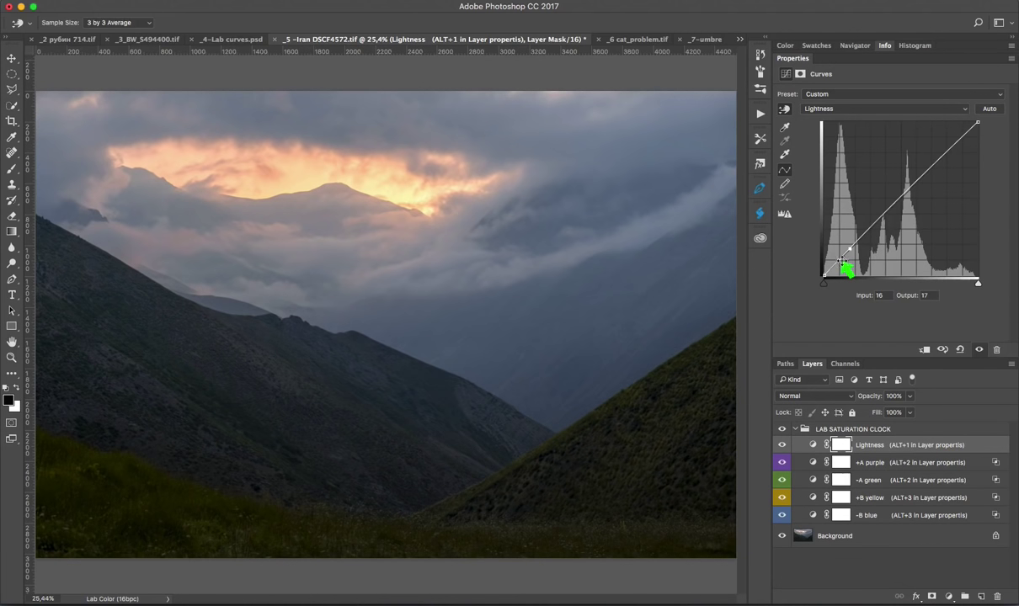
pyautogui.moveTo(842, 261); pyautogui.dragTo(861, 270)
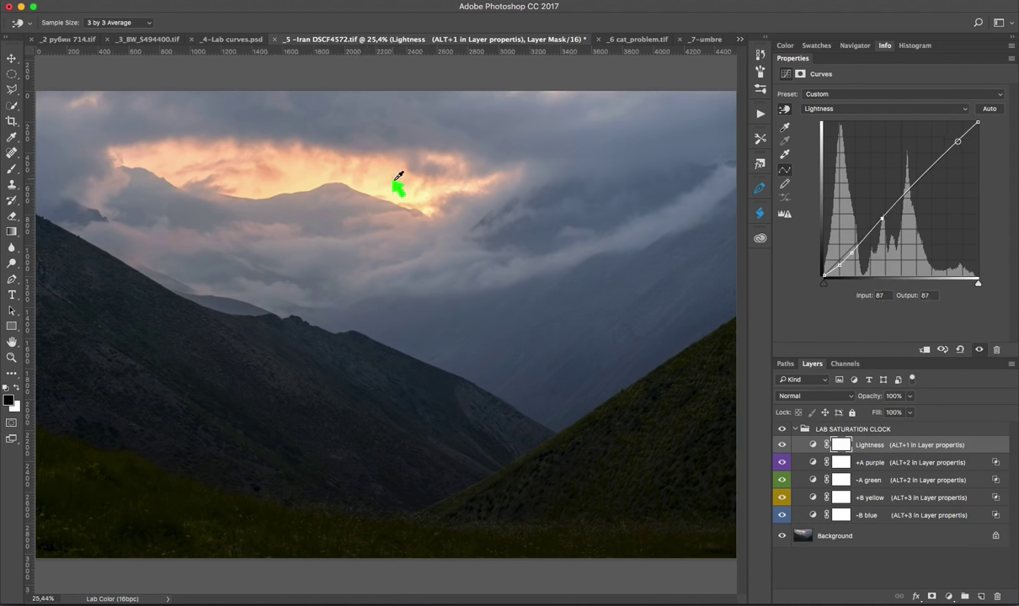
# Step: Add an upper Lightness curve point and lift it to 89/93, completing the gentle S
pyautogui.click(951, 150)
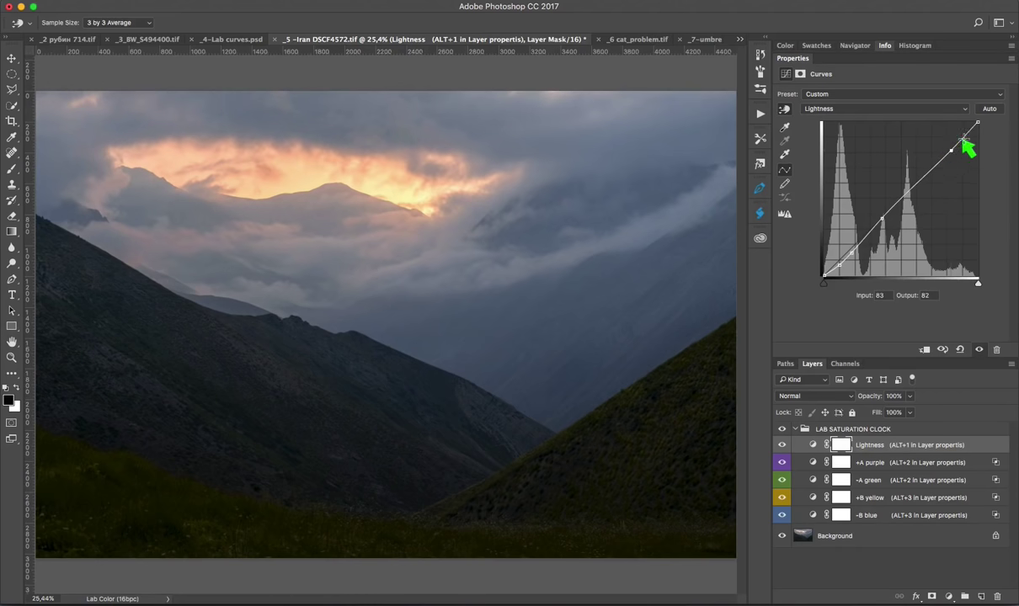
pyautogui.click(961, 136)
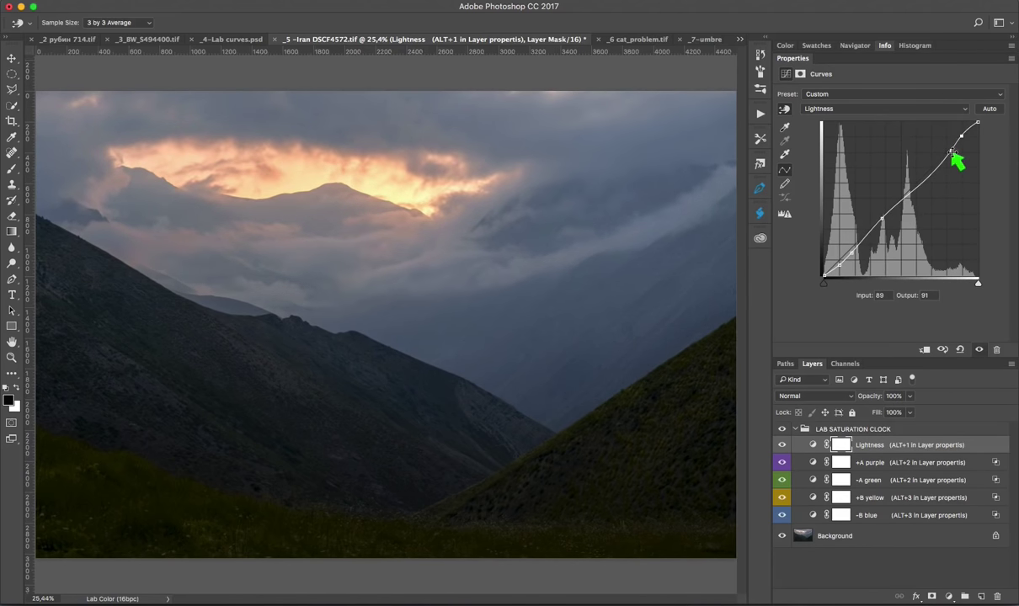
pyautogui.hotkey('ctrl', 'z')
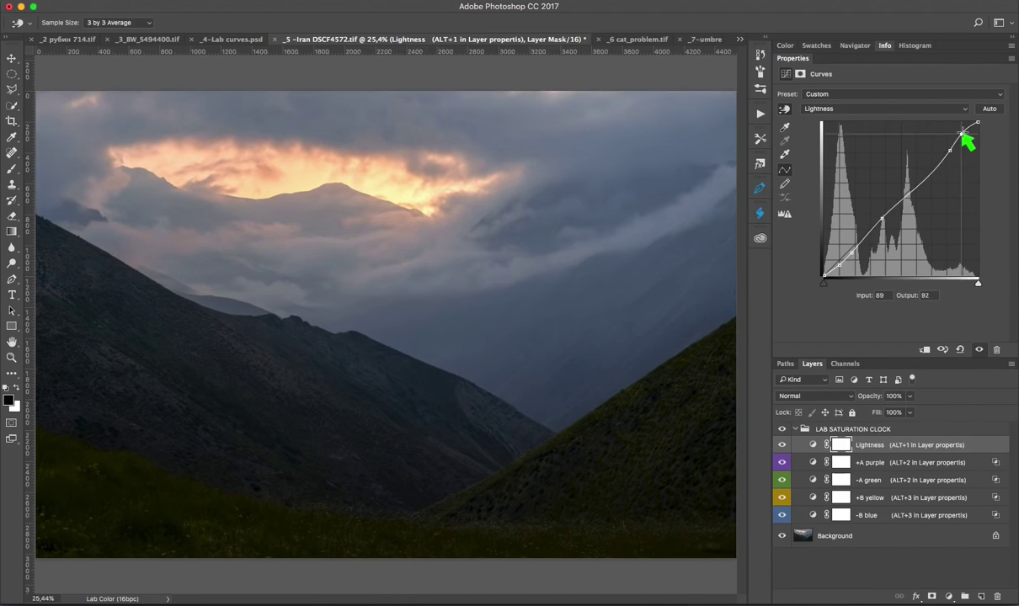
pyautogui.moveTo(963, 134); pyautogui.dragTo(960, 133)
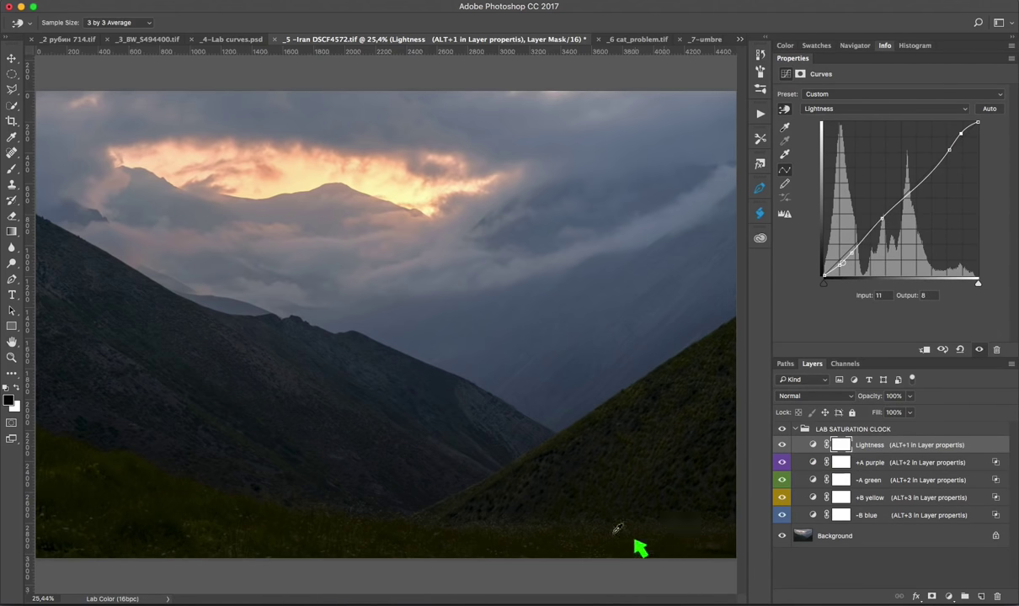
# Step: Switch to the _8-homeDSCF7754.tif rooftop document from the Window menu
pyautogui.click(404, 4)
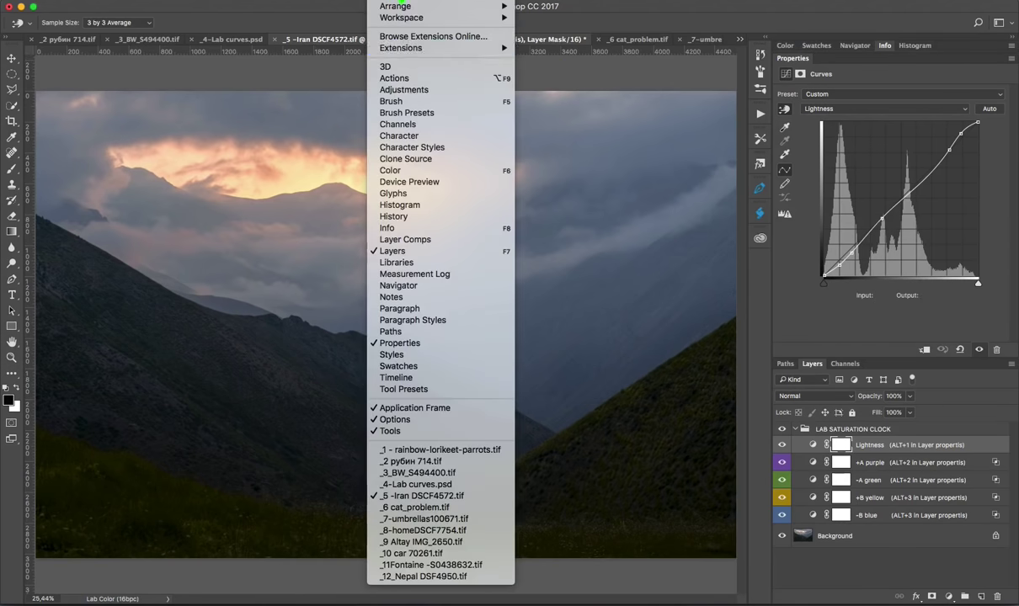
pyautogui.click(423, 531)
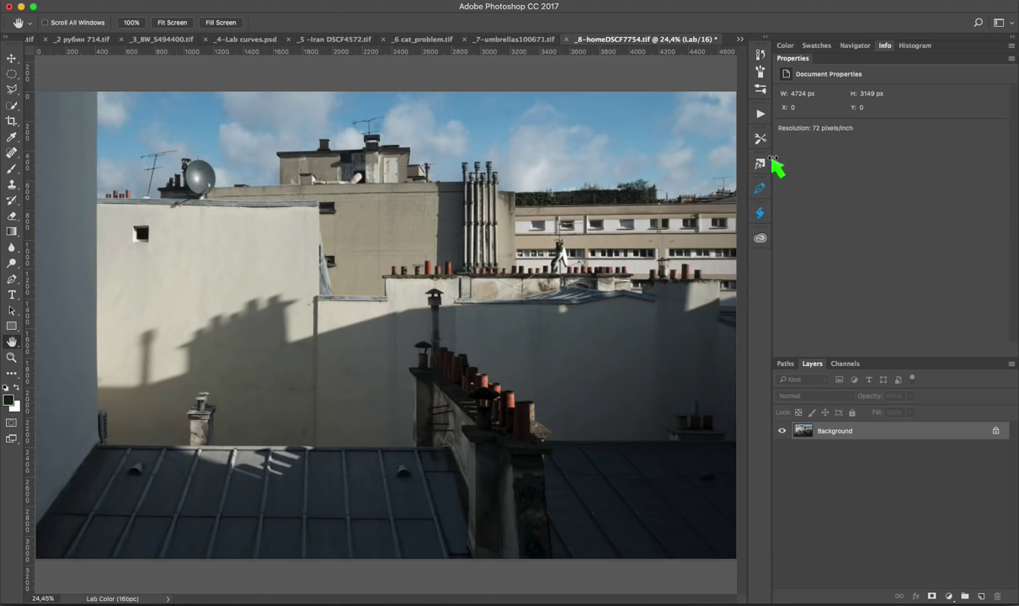
# Step: Play the LAB SATURATION CLOCK action on the rooftop photo to build its Lightness and four Lab Curves layers
pyautogui.click(760, 113)
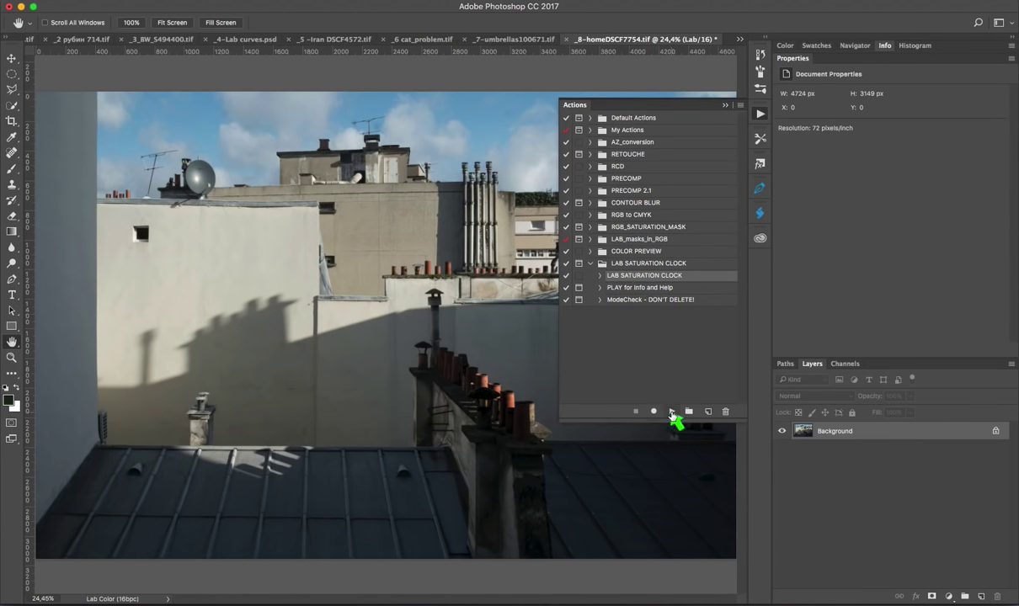
pyautogui.click(671, 412)
pyautogui.click(760, 115)
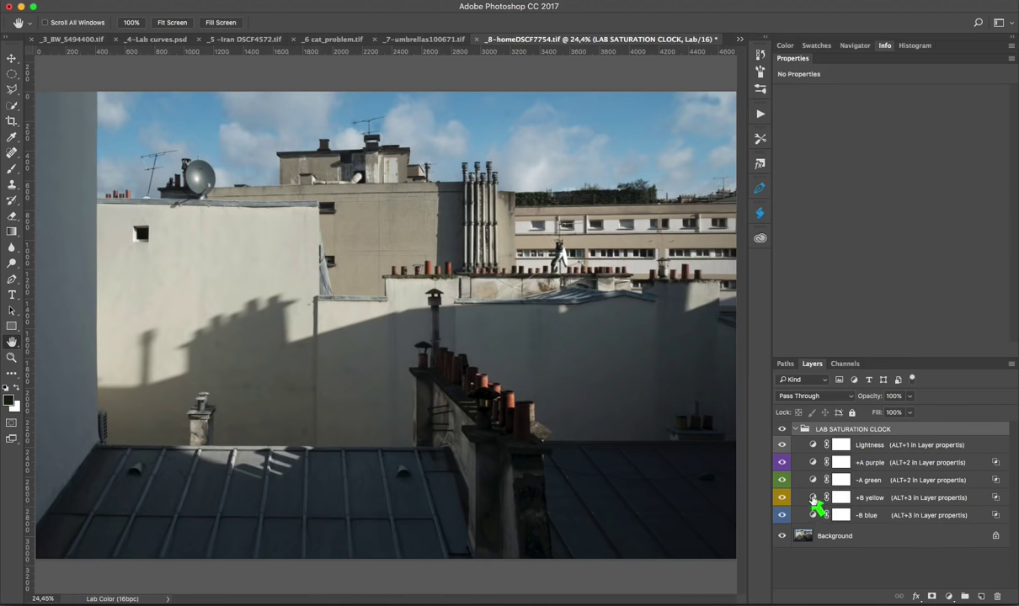
# Step: Pull the white points inward on the +B yellow b curve and the +A purple a curve
pyautogui.click(813, 499)
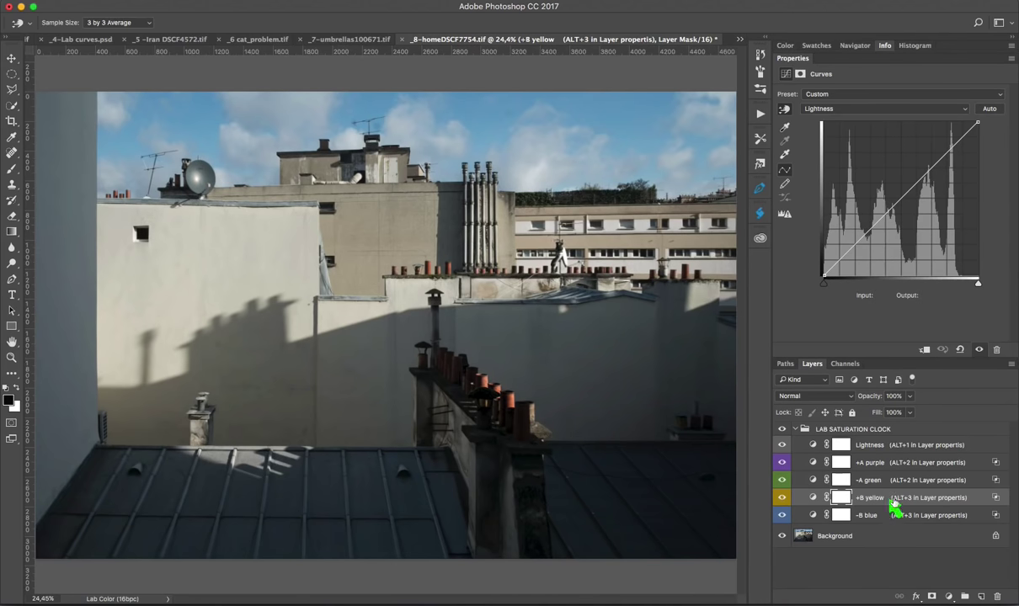
pyautogui.hotkey('alt', '3')
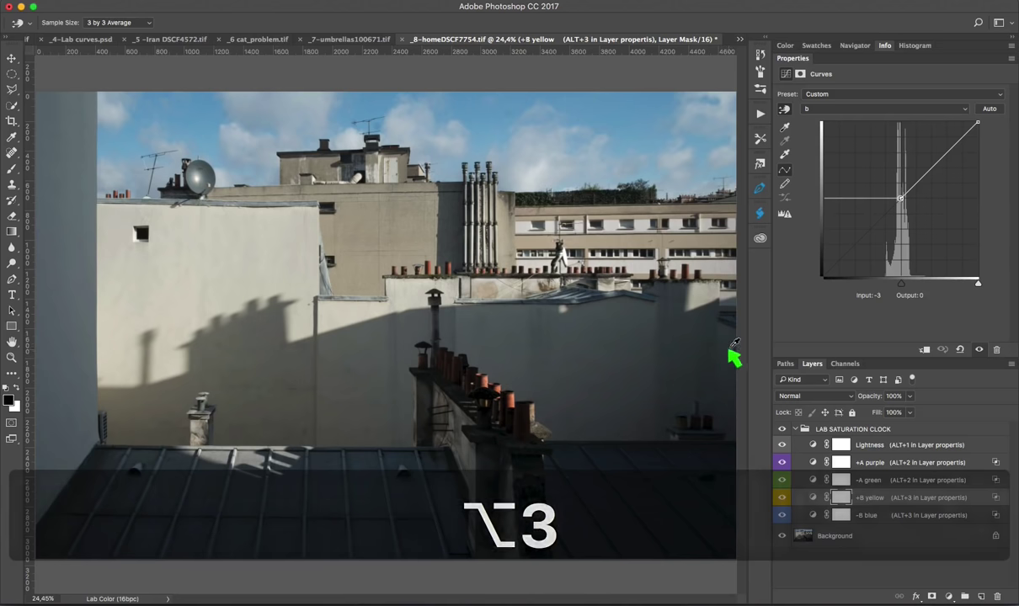
pyautogui.moveTo(978, 283)
pyautogui.mouseDown()
pyautogui.moveTo(910, 288)
pyautogui.moveTo(967, 284)
pyautogui.moveTo(946, 288)
pyautogui.mouseUp()
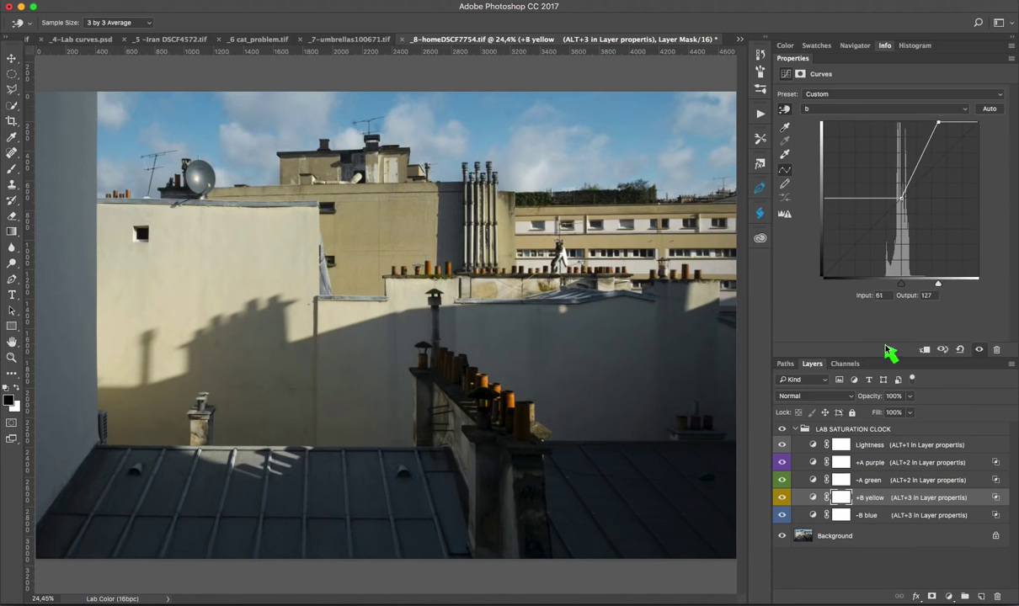
pyautogui.click(820, 468)
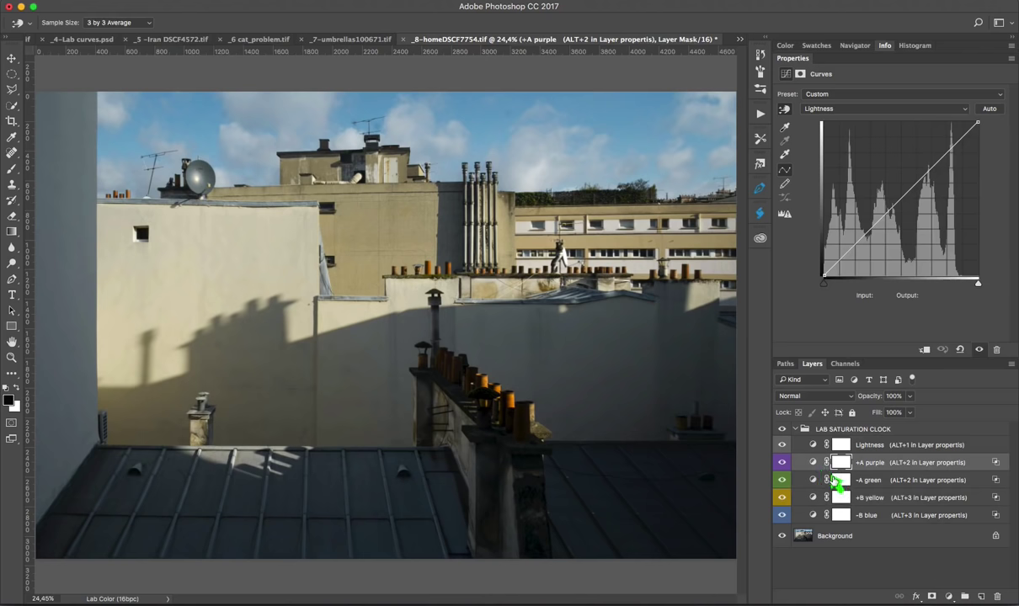
pyautogui.hotkey('alt', '2')
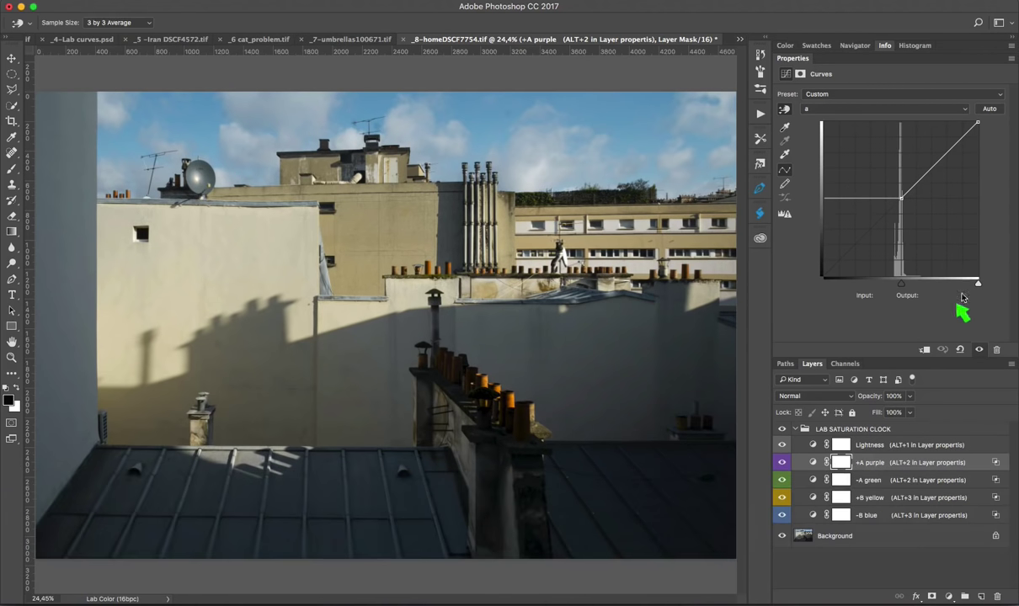
pyautogui.moveTo(978, 284)
pyautogui.mouseDown()
pyautogui.moveTo(919, 286)
pyautogui.moveTo(942, 292)
pyautogui.mouseUp()
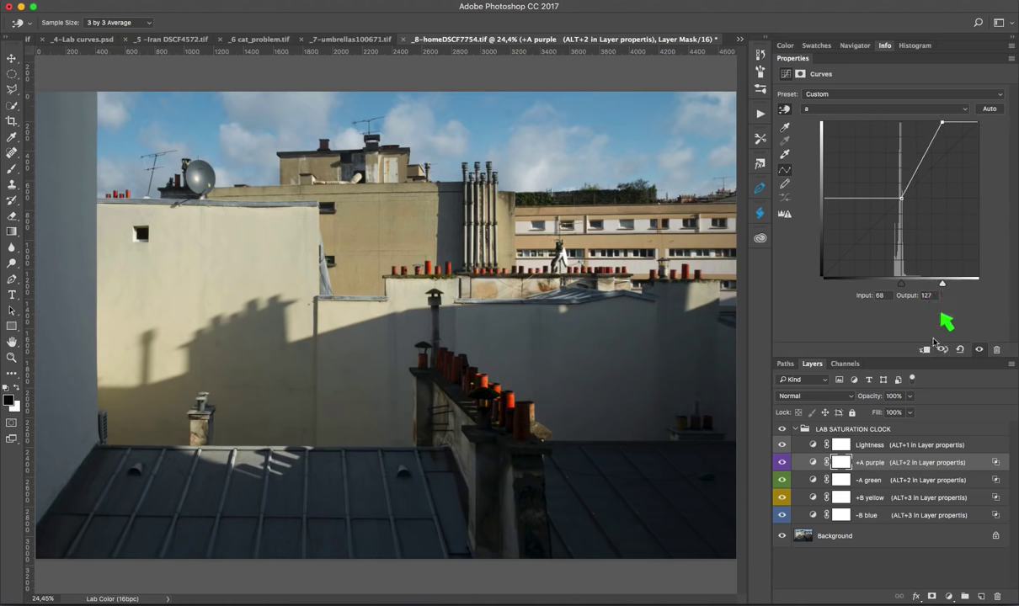
# Step: Fine-tune the +B yellow b curve's top point to Input 64
pyautogui.click(814, 497)
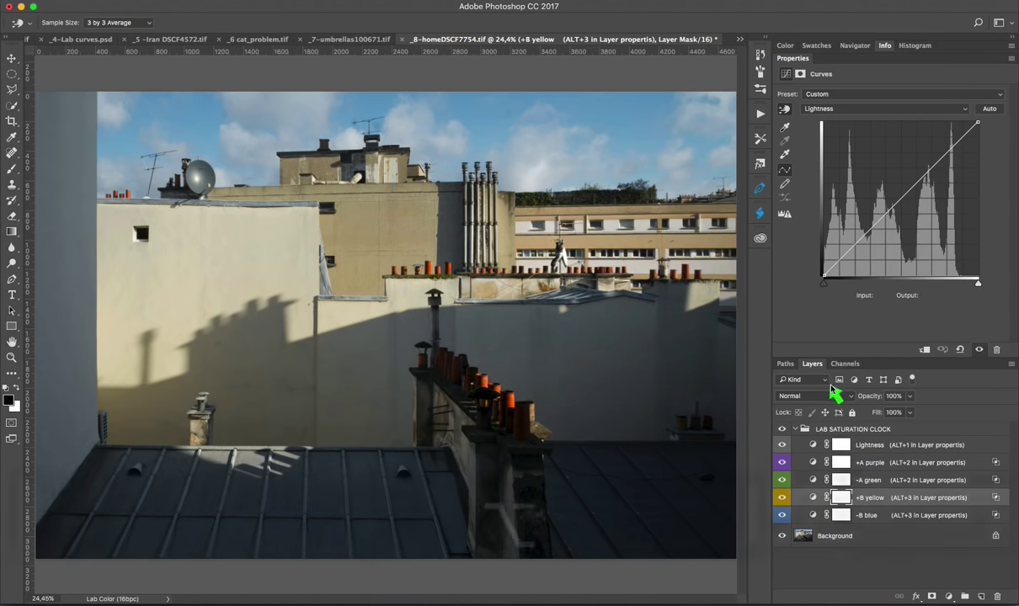
pyautogui.hotkey('alt', '2')
pyautogui.hotkey('alt', '3')
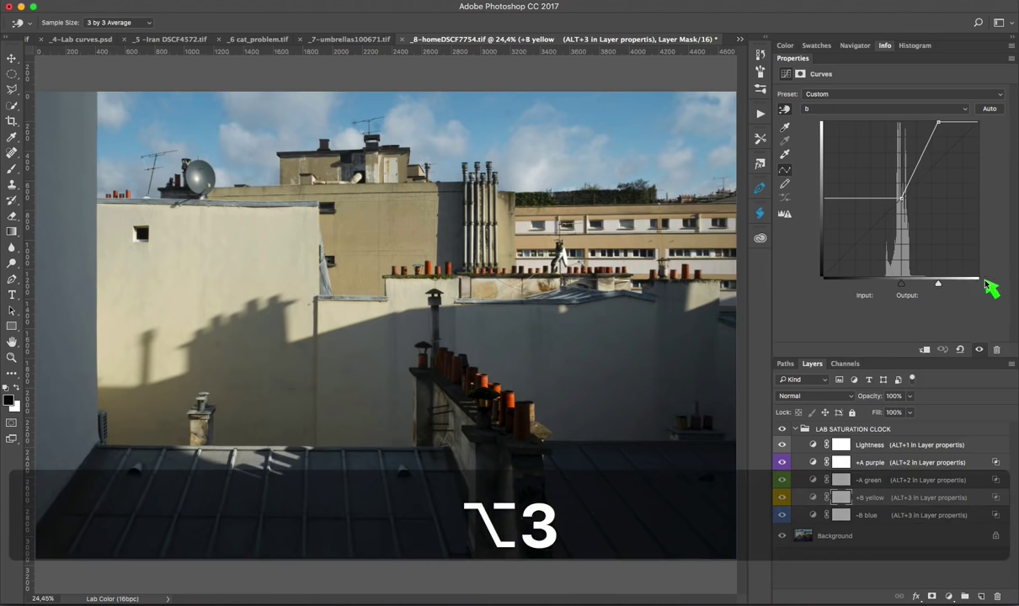
pyautogui.moveTo(945, 288); pyautogui.dragTo(942, 286)
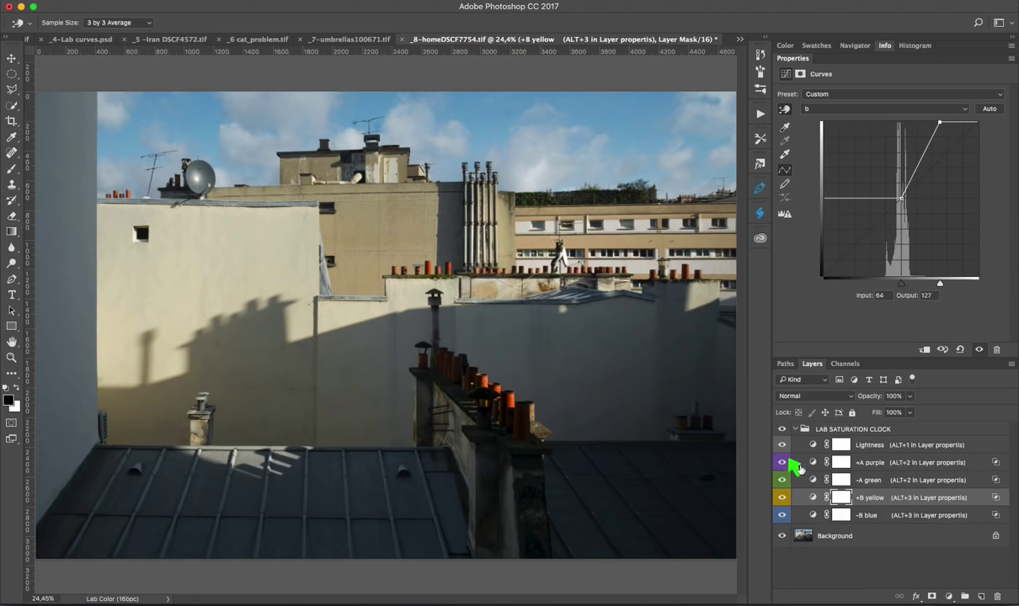
pyautogui.click(814, 516)
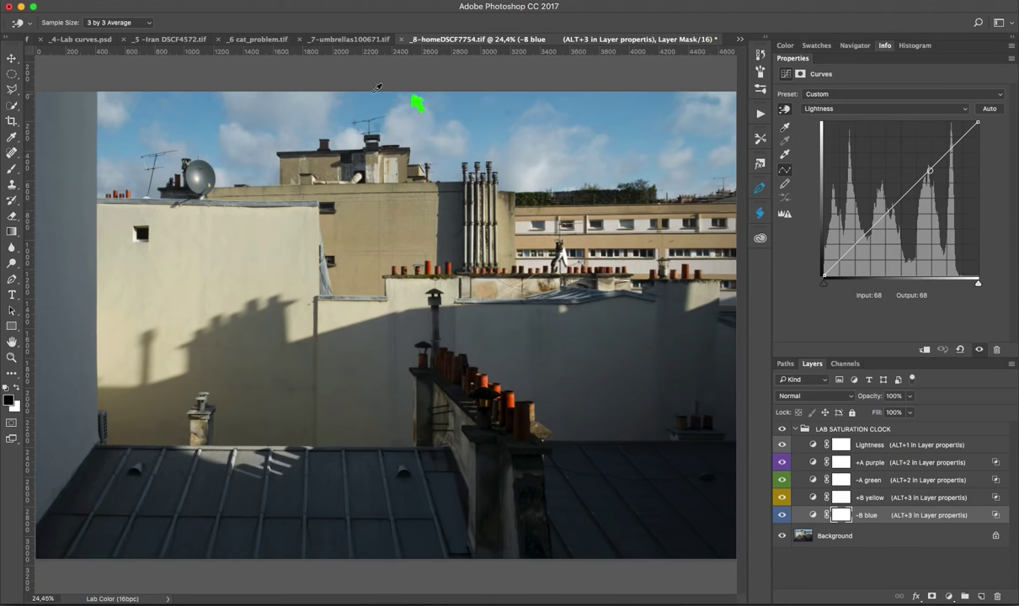
# Step: Drag the -B blue b curve's black point inward, then ease it partway back toward the corner
pyautogui.click(813, 515)
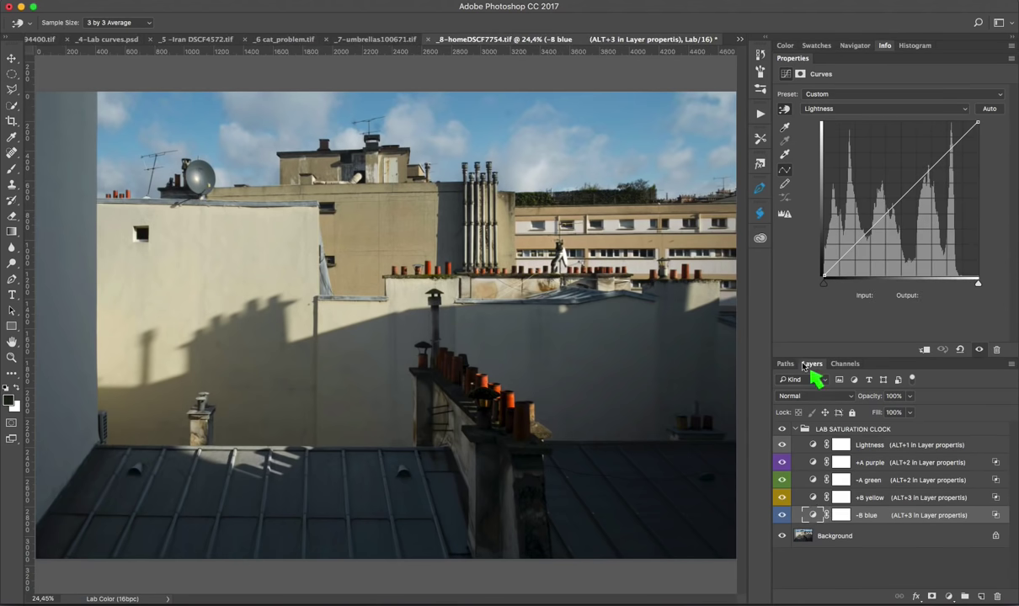
pyautogui.hotkey('alt', '3')
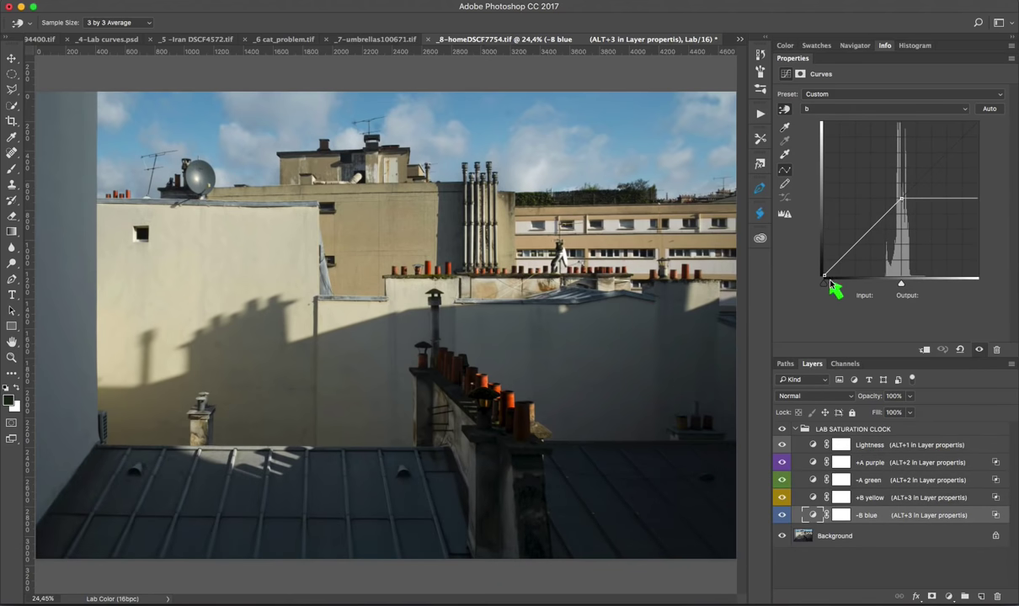
pyautogui.moveTo(830, 281); pyautogui.dragTo(848, 283)
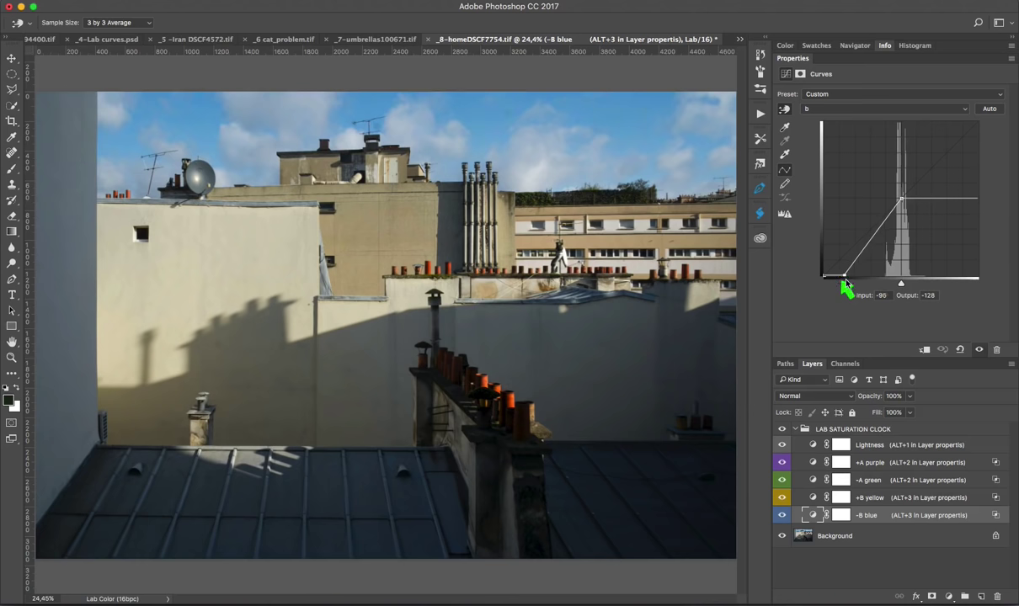
pyautogui.moveTo(847, 283); pyautogui.dragTo(821, 285)
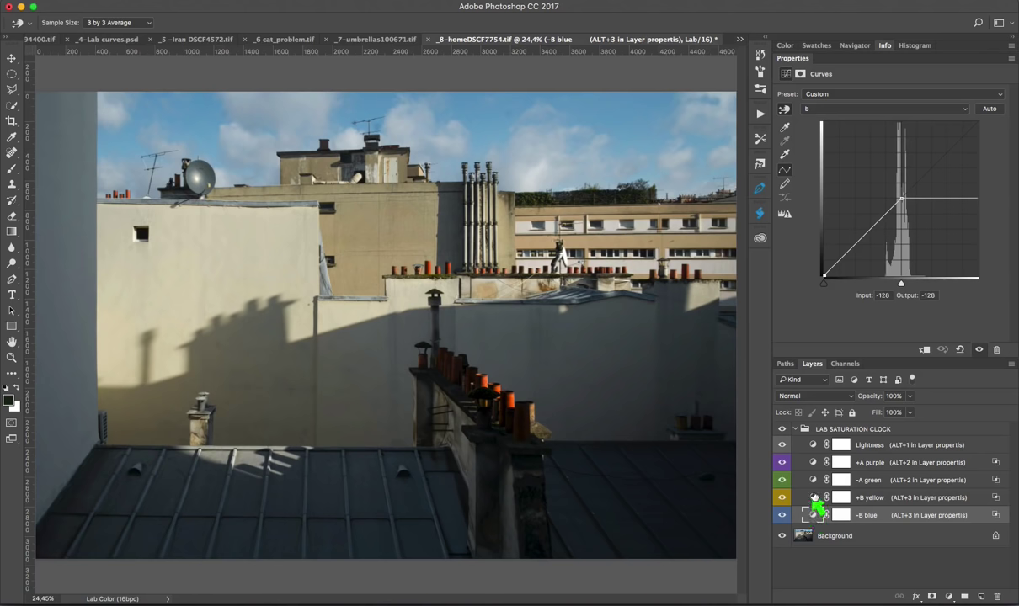
pyautogui.click(812, 478)
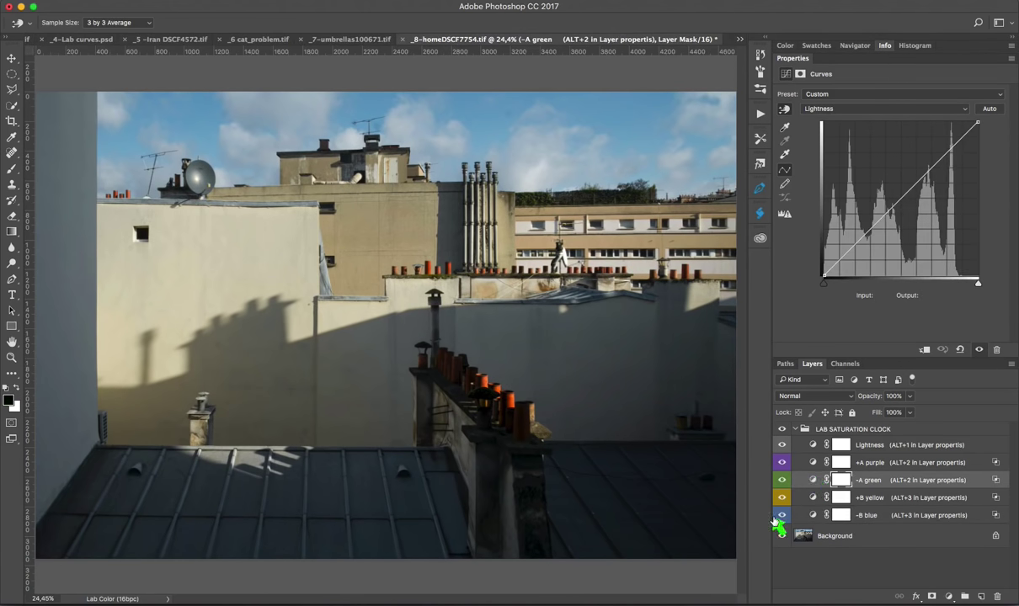
pyautogui.click(845, 365)
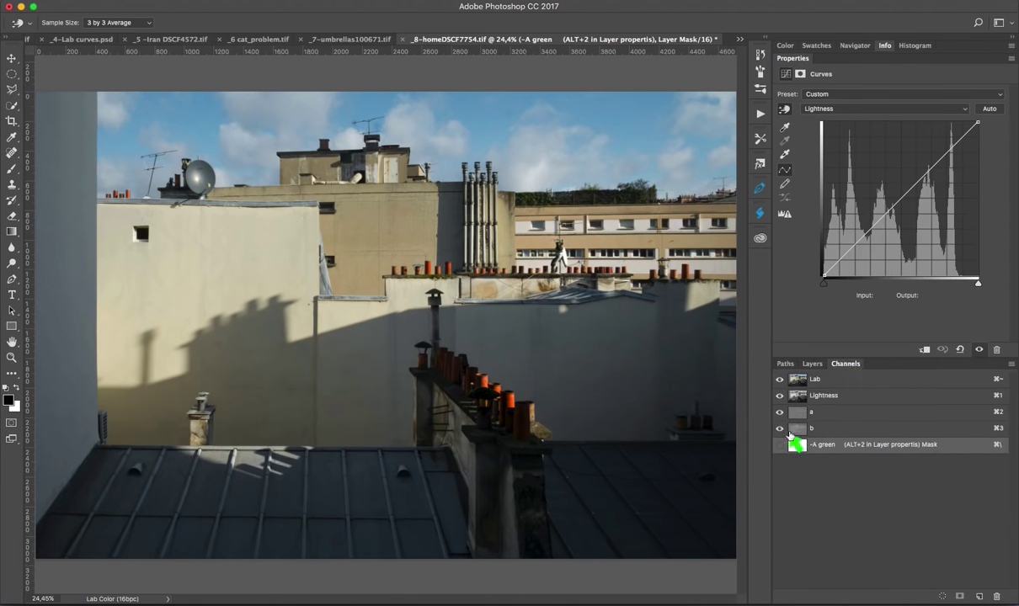
pyautogui.click(780, 428)
pyautogui.click(779, 397)
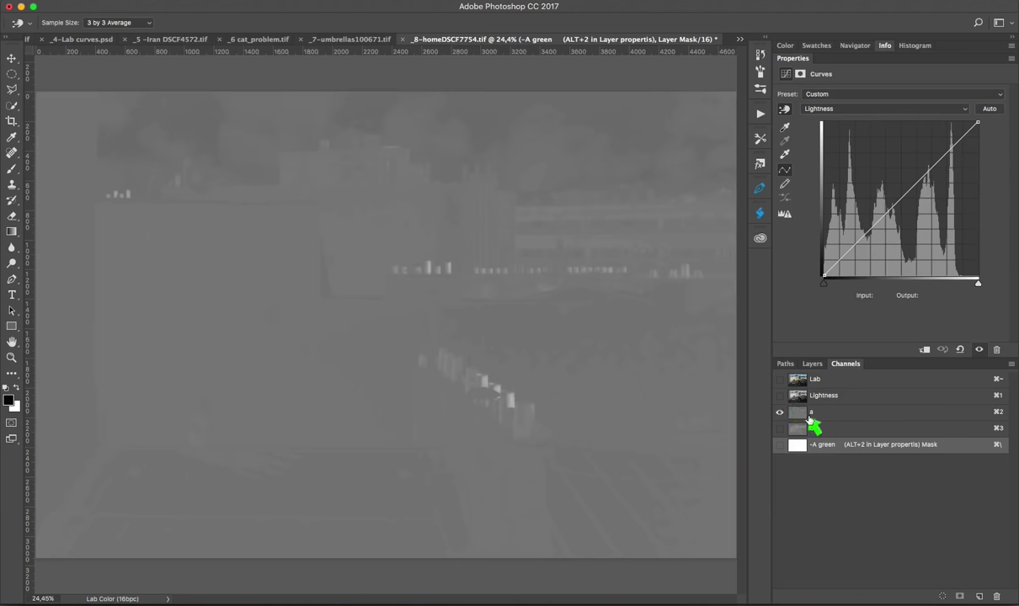
pyautogui.click(807, 413)
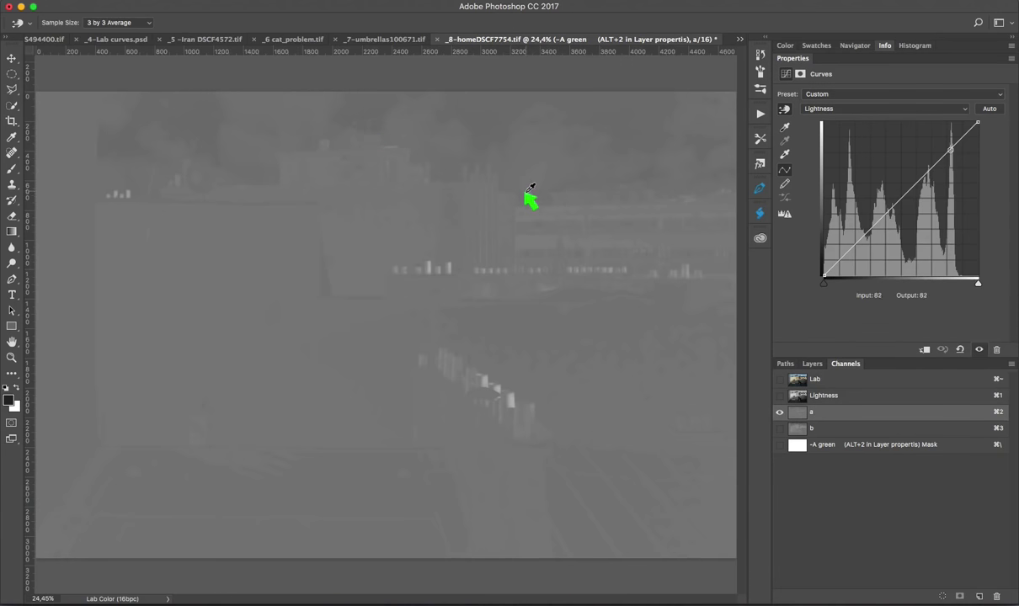
pyautogui.click(834, 381)
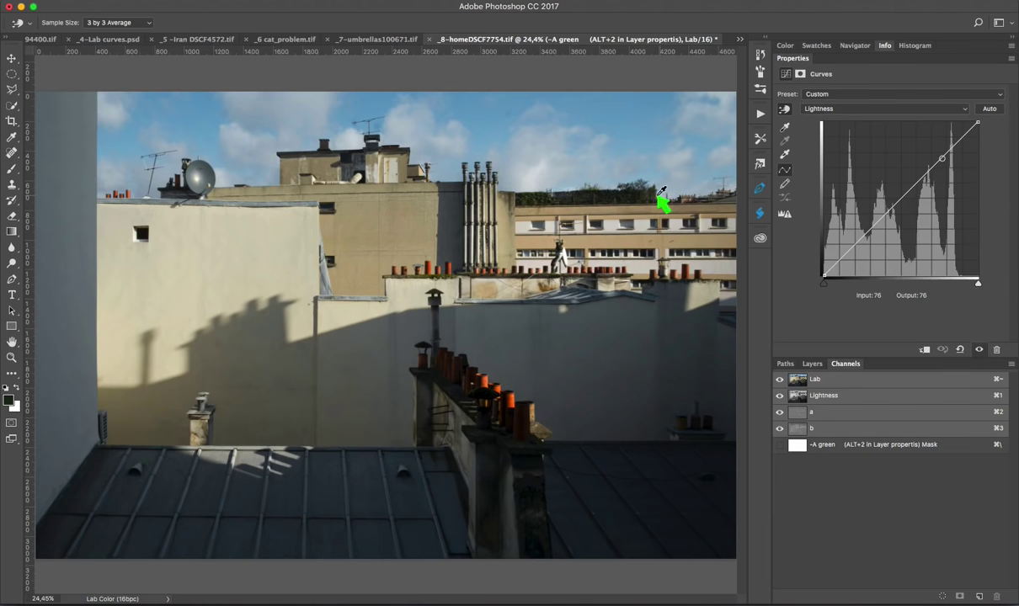
pyautogui.click(814, 365)
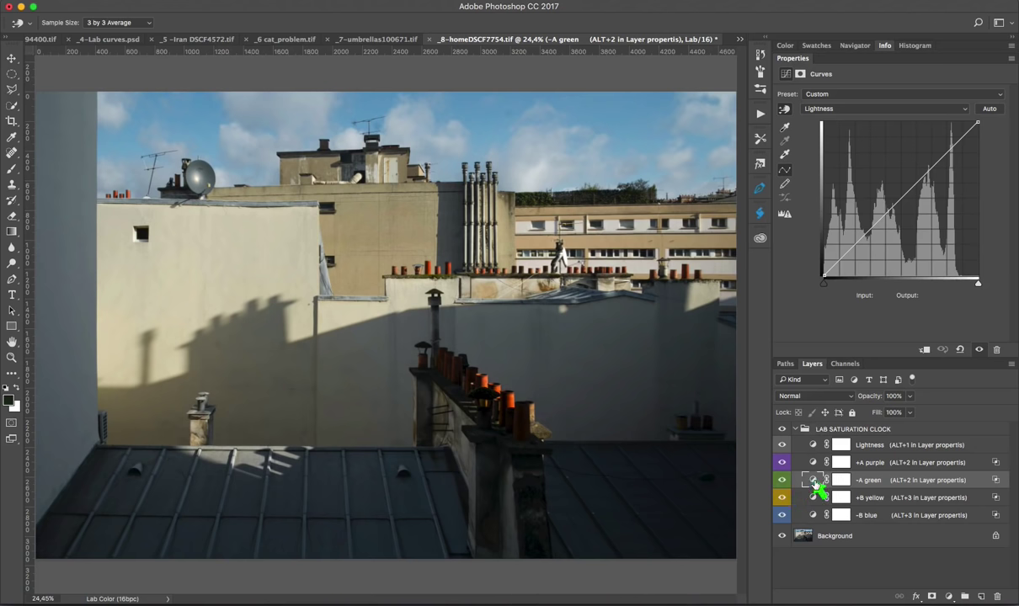
# Step: Move the -A green a curve's black point inward to Input -93 to boost greens
pyautogui.hotkey('alt', '2')
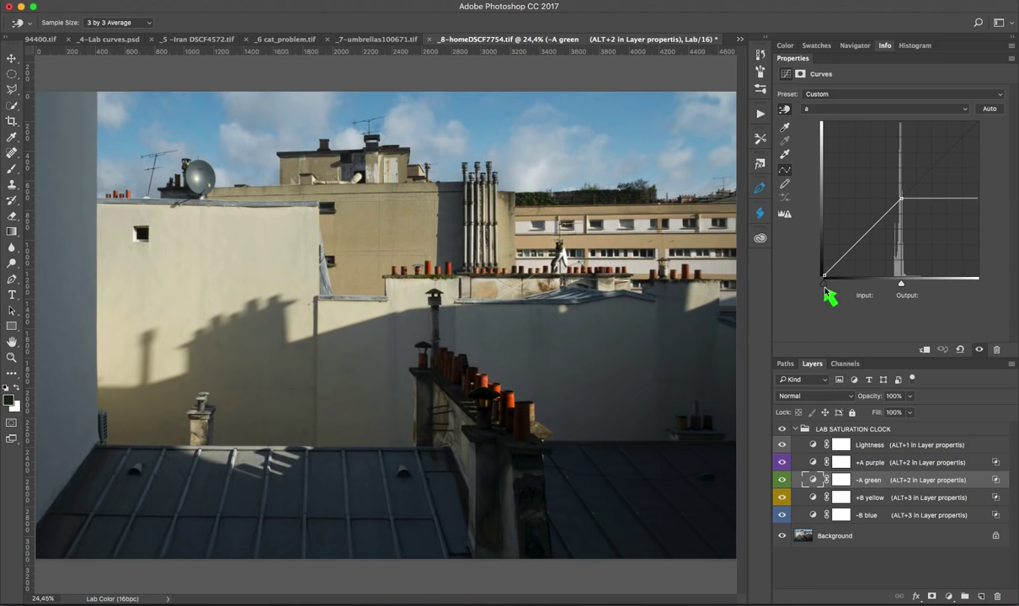
pyautogui.moveTo(835, 289); pyautogui.dragTo(843, 287)
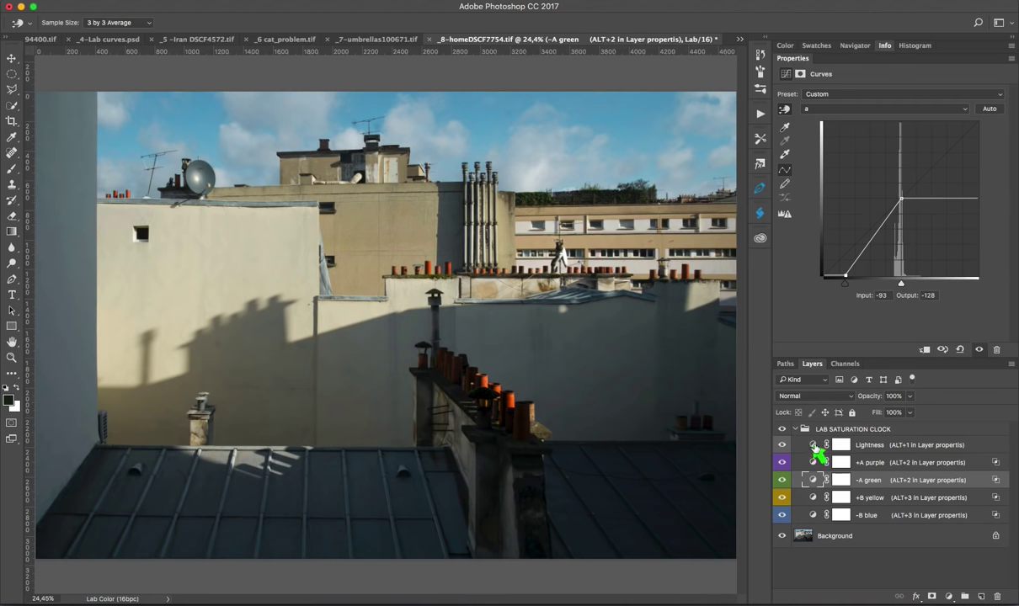
pyautogui.click(808, 447)
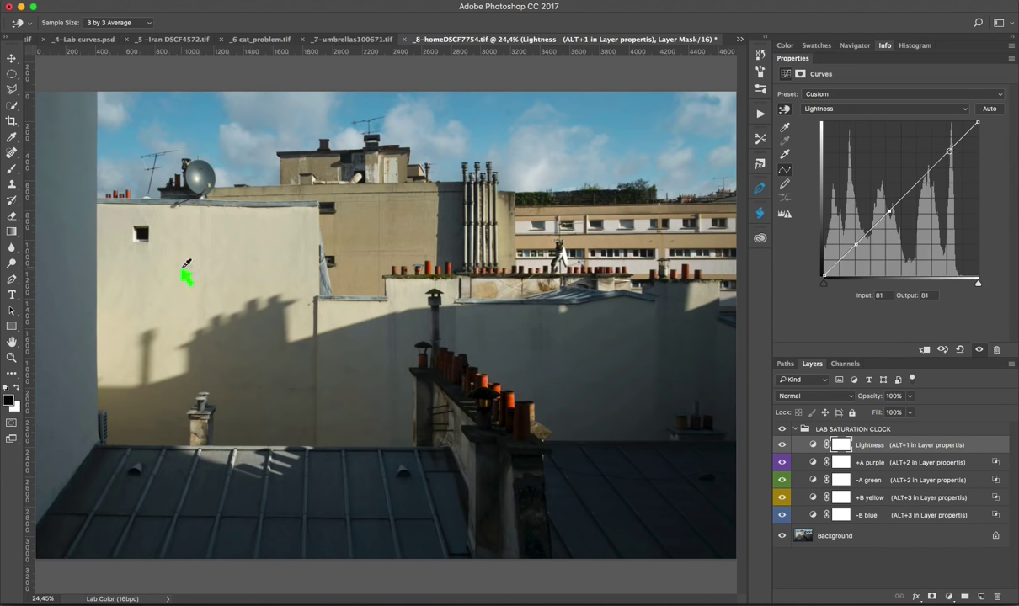
# Step: Bend the Lightness curve into an S: darker shadows, slightly lower midtones, raised upper points
pyautogui.click(950, 149)
pyautogui.moveTo(858, 243); pyautogui.dragTo(858, 251)
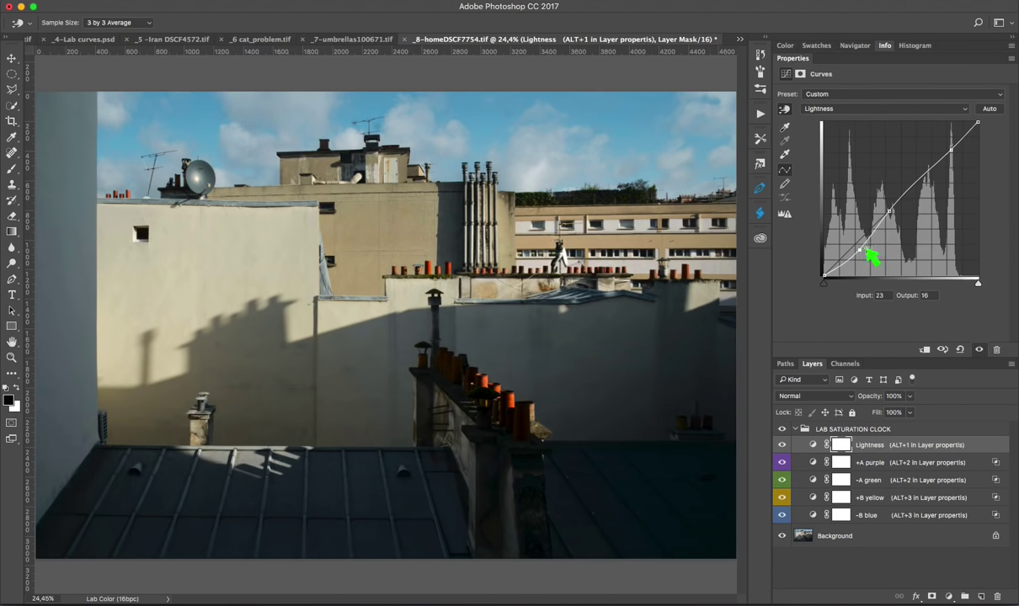
pyautogui.moveTo(890, 213); pyautogui.dragTo(889, 218)
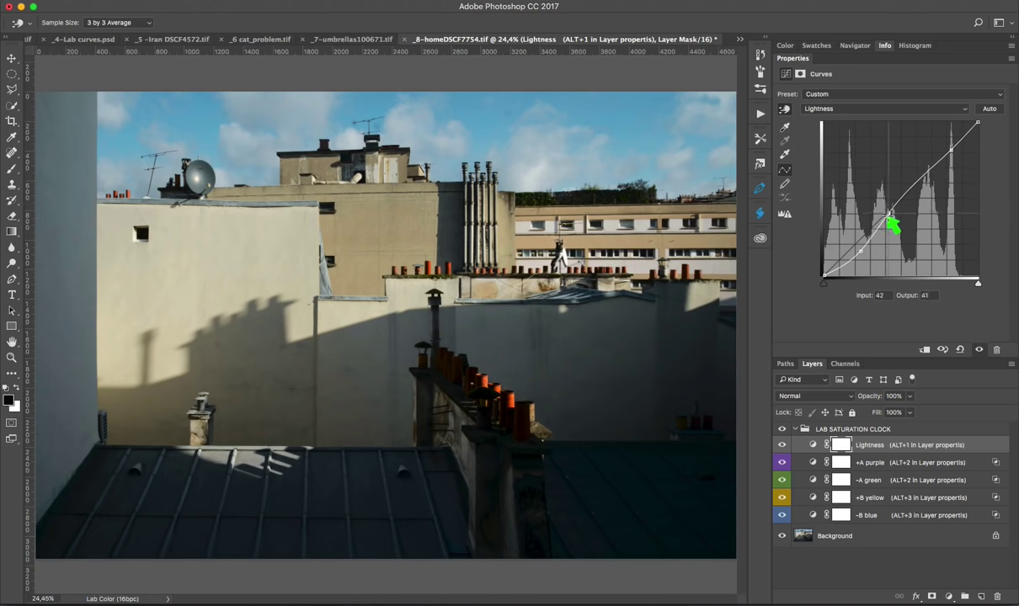
pyautogui.click(951, 153)
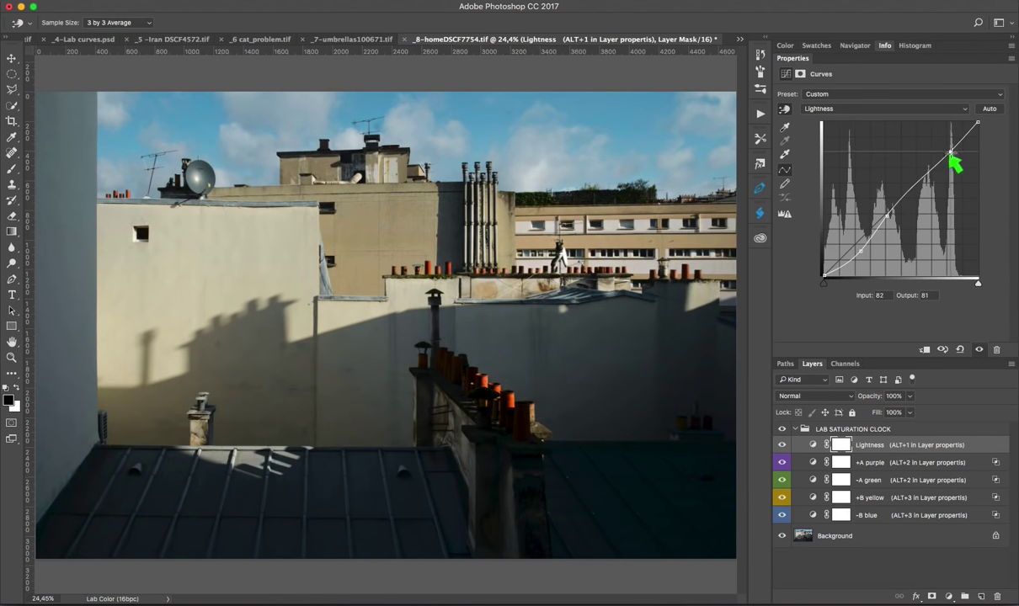
pyautogui.click(965, 133)
pyautogui.moveTo(965, 133); pyautogui.dragTo(963, 133)
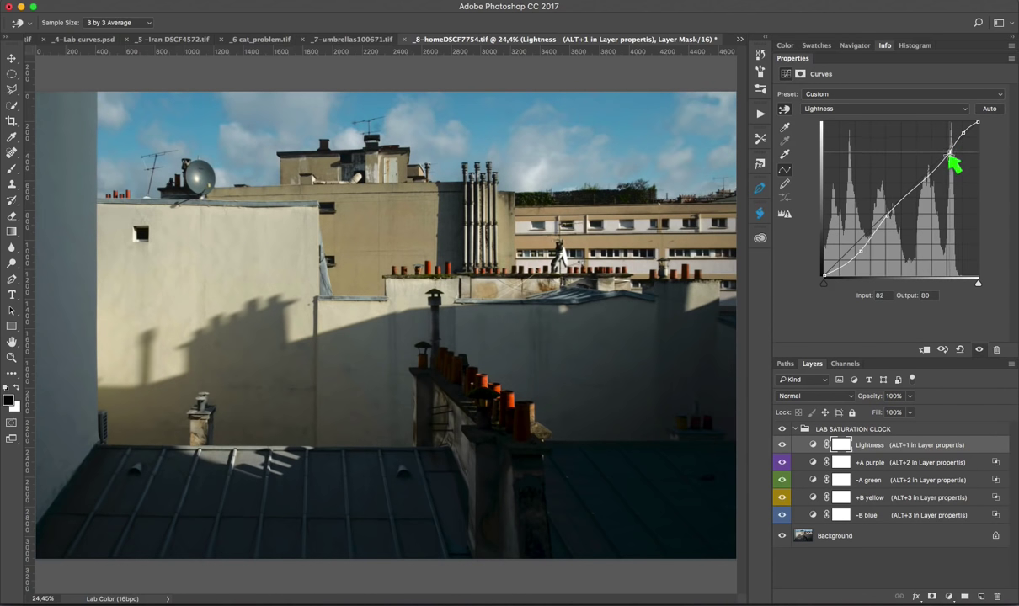
pyautogui.moveTo(964, 133); pyautogui.dragTo(963, 130)
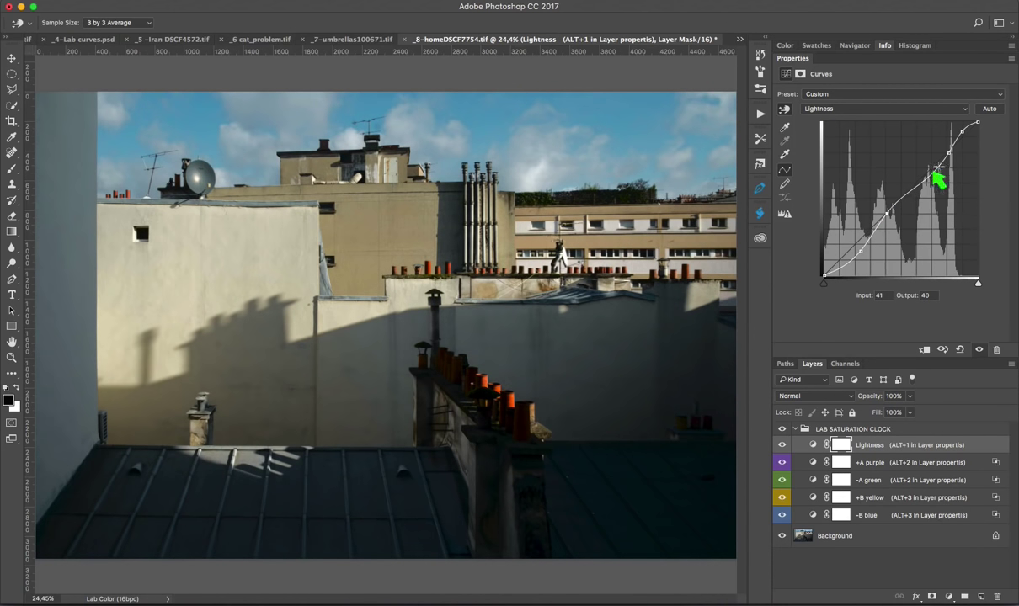
pyautogui.moveTo(949, 153); pyautogui.dragTo(947, 152)
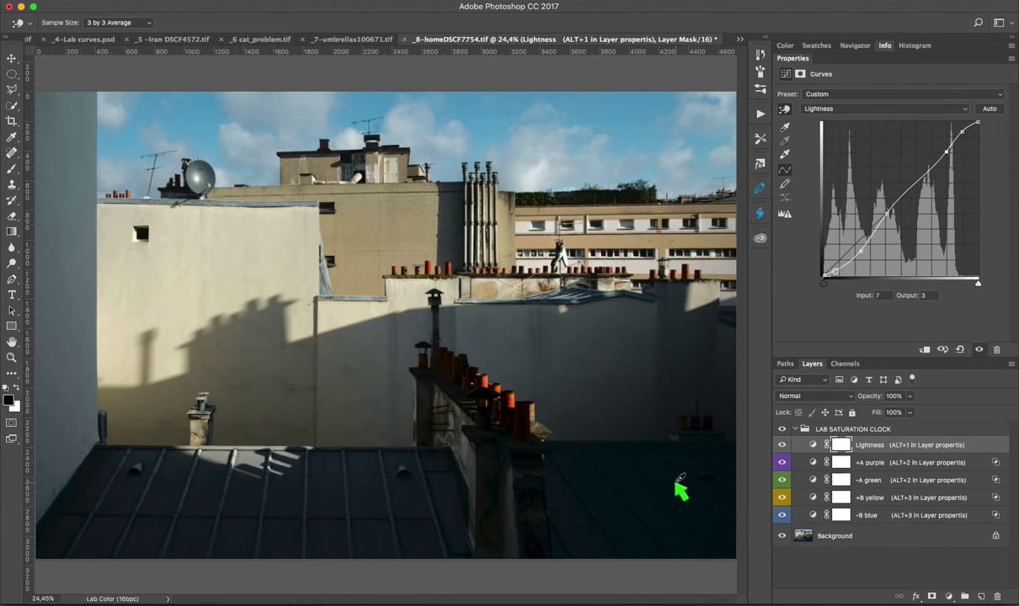
# Step: Switch to the Altay landscape photo and run the LAB SATURATION CLOCK action on it
pyautogui.click(403, 6)
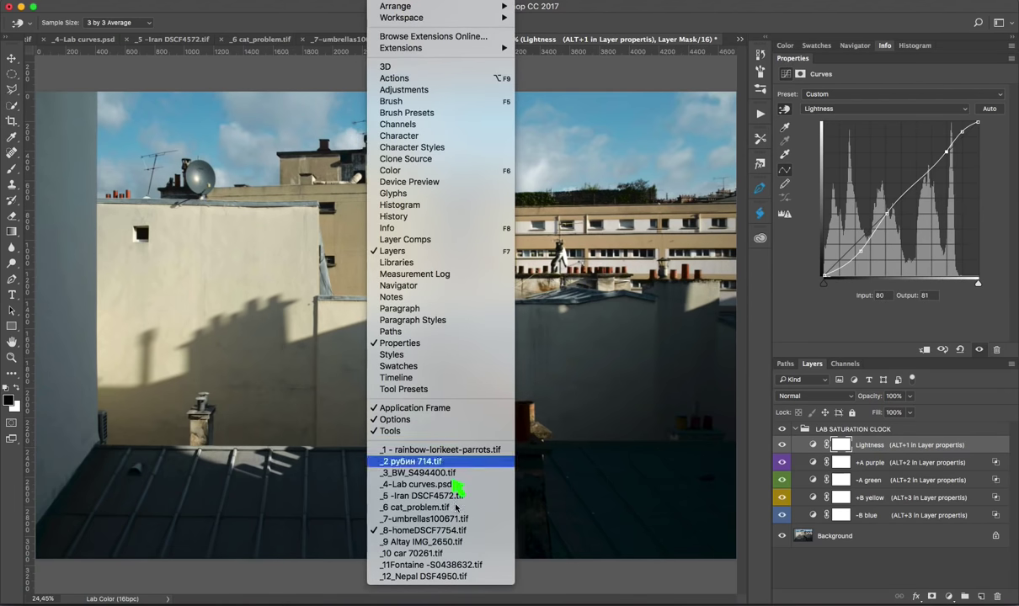
pyautogui.click(440, 542)
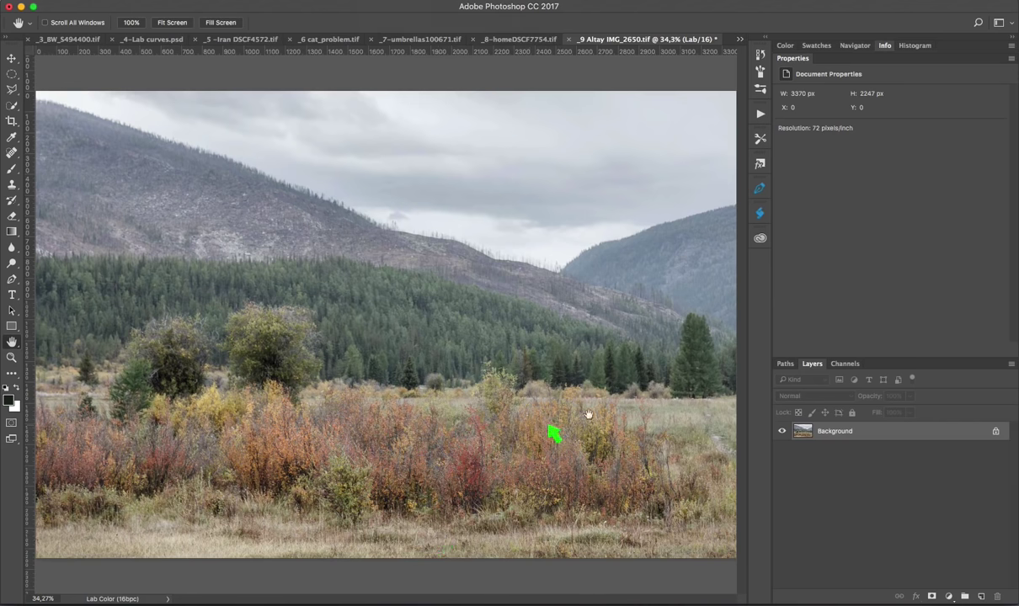
pyautogui.click(760, 114)
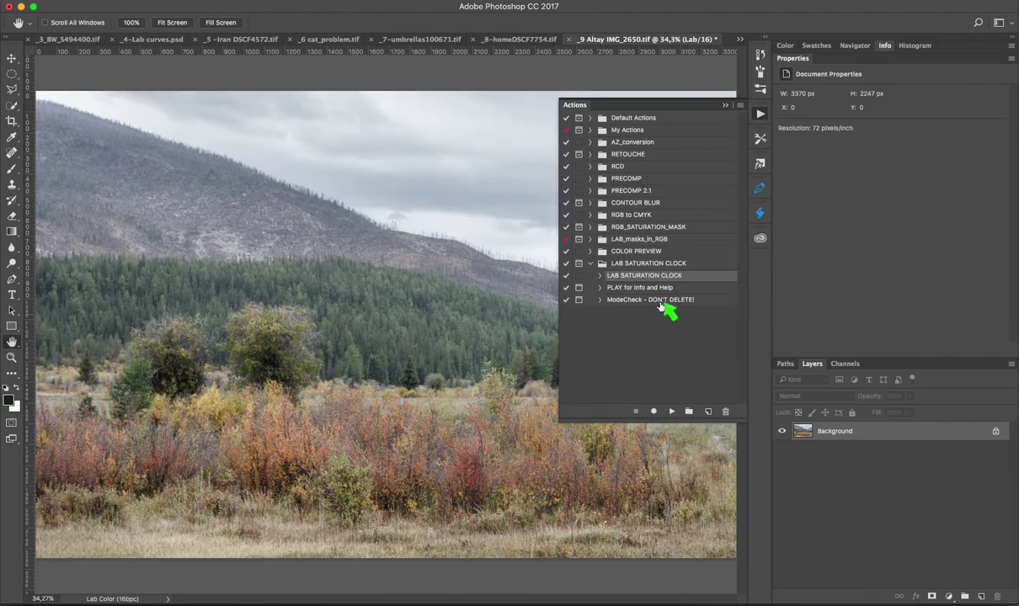
pyautogui.click(672, 411)
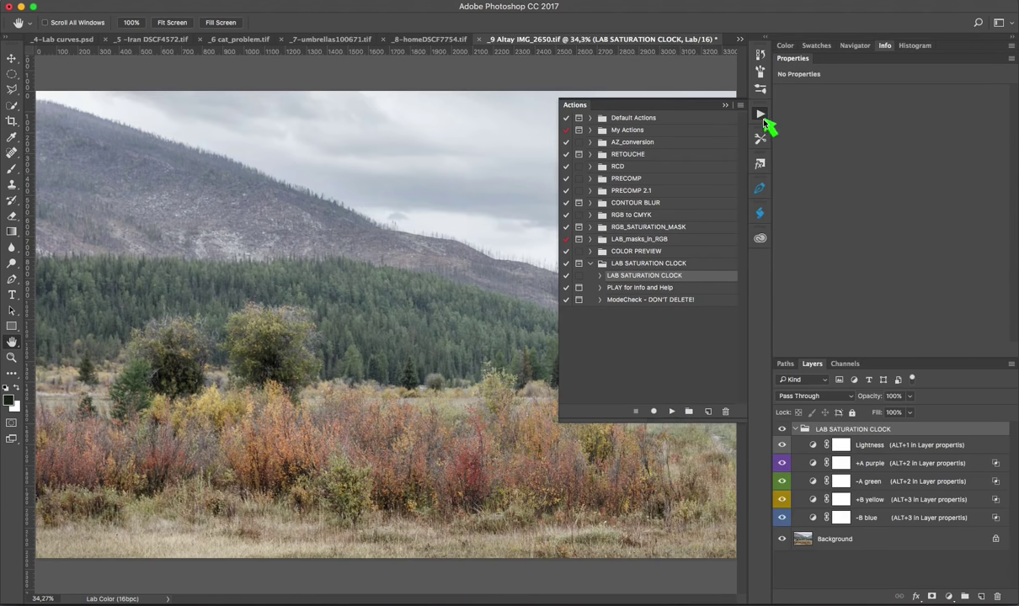
pyautogui.click(760, 115)
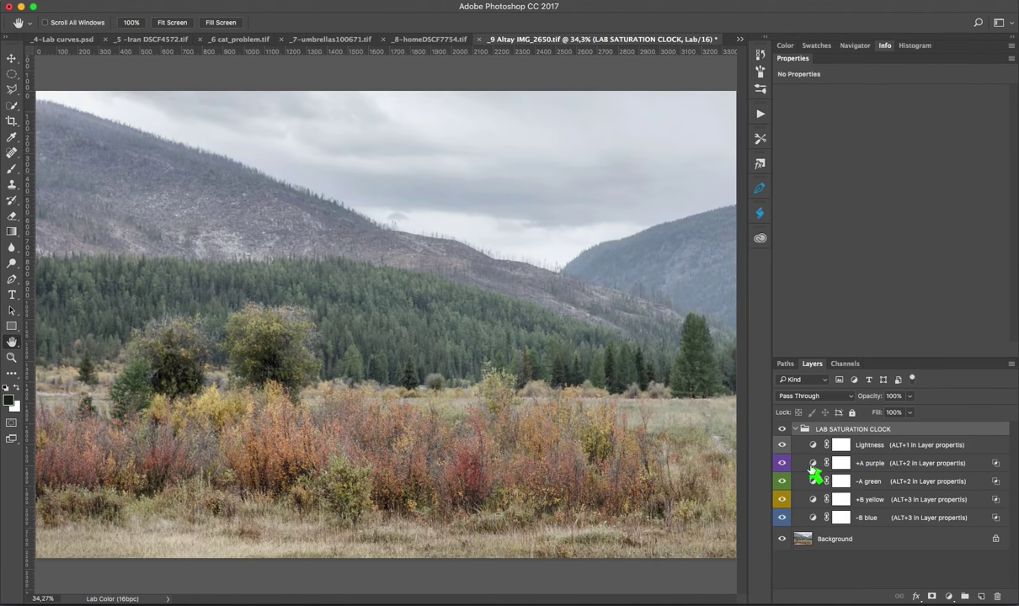
# Step: Pull the white points inward on the +A purple a curve and +B yellow b curve
pyautogui.click(814, 464)
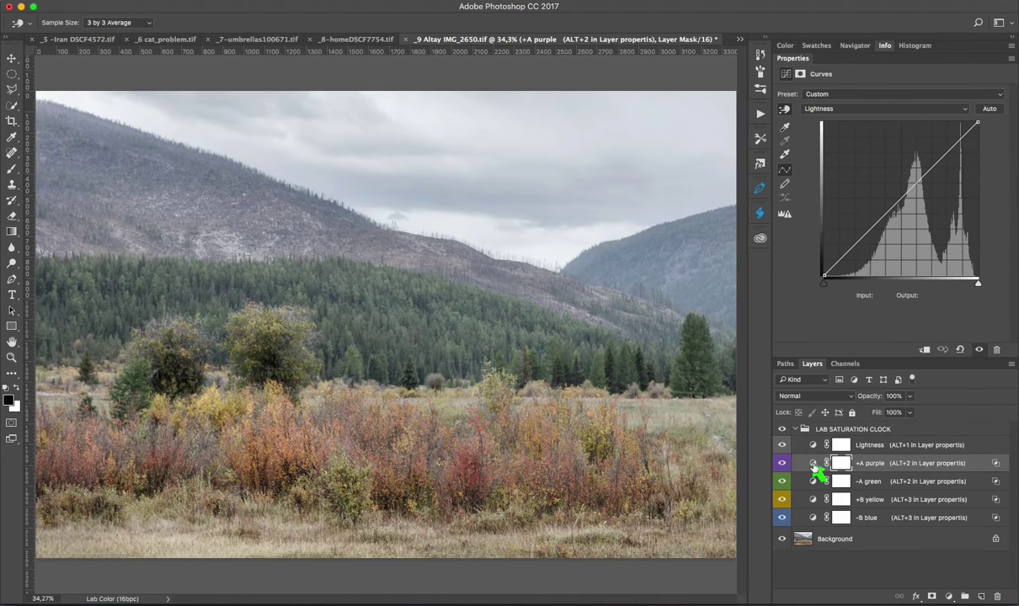
pyautogui.hotkey('alt', '2')
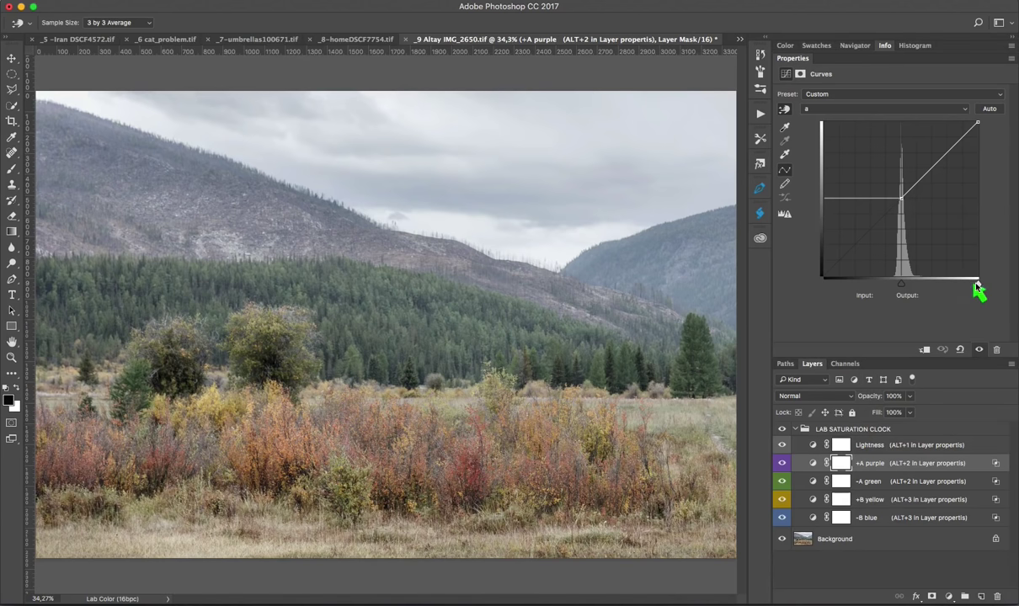
pyautogui.moveTo(977, 285); pyautogui.dragTo(949, 287)
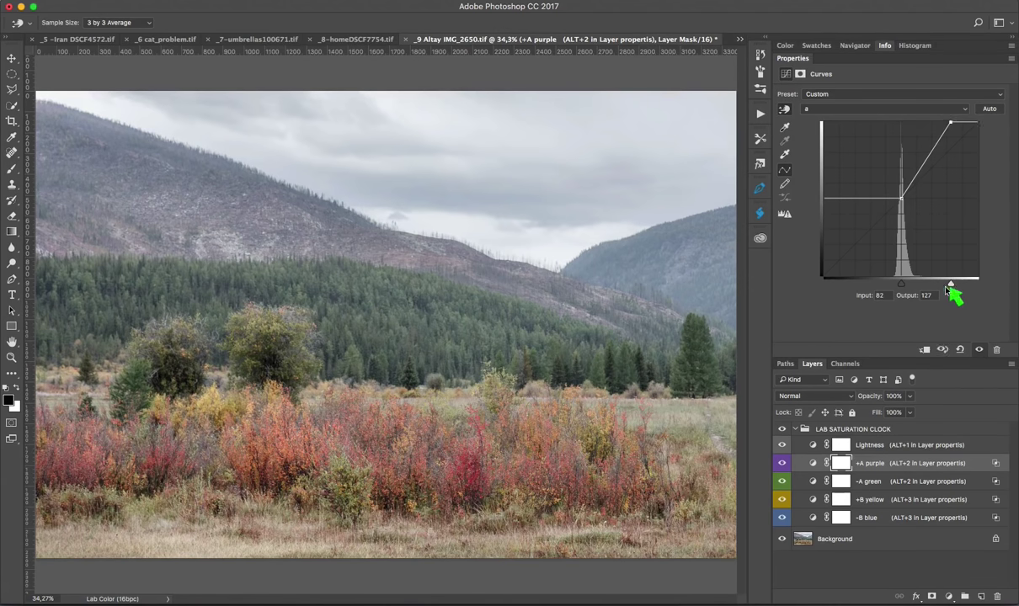
pyautogui.click(816, 501)
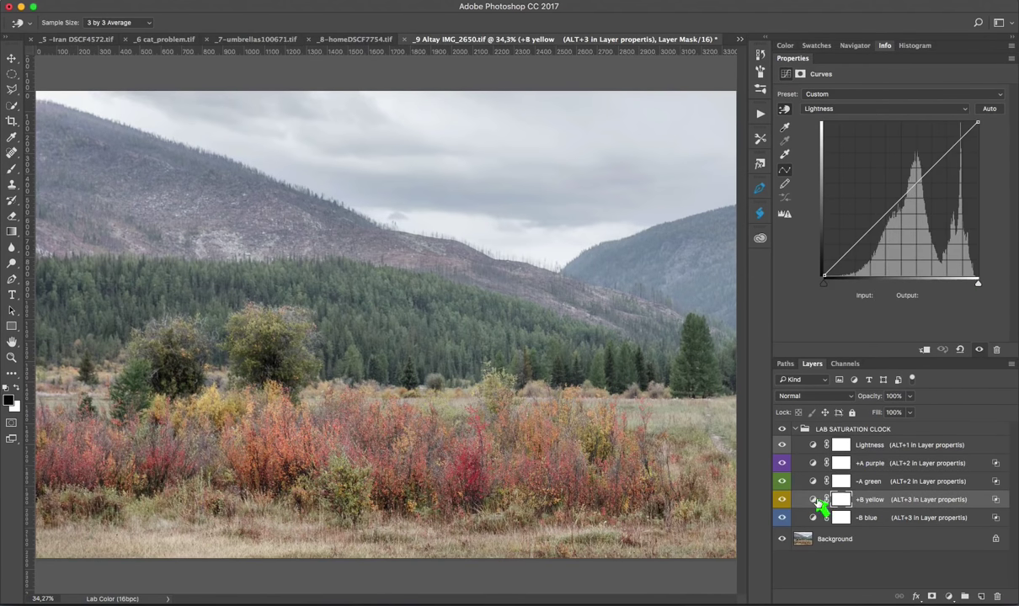
pyautogui.hotkey('alt', '3')
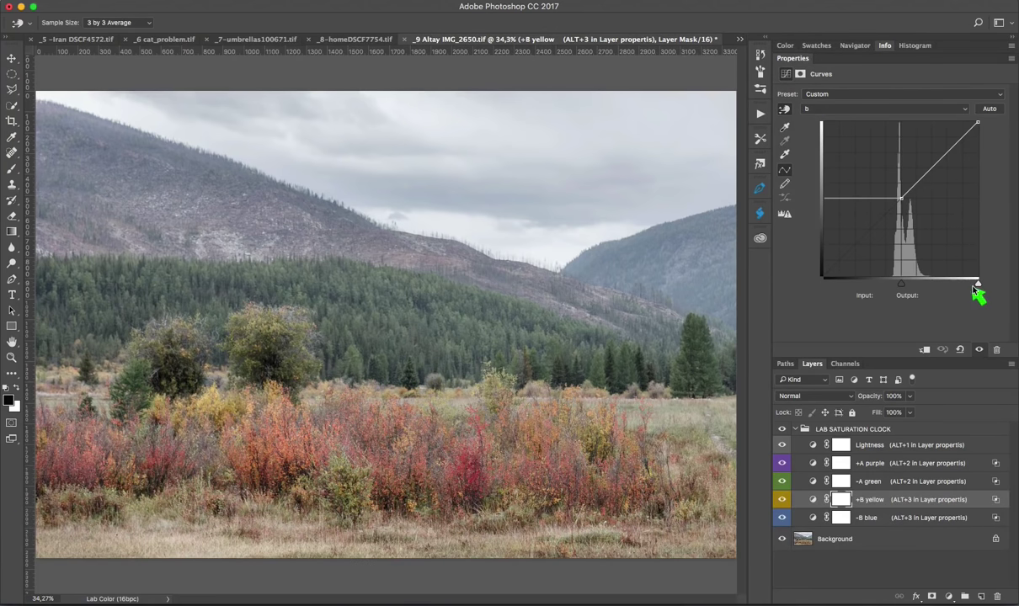
pyautogui.moveTo(975, 283); pyautogui.dragTo(951, 288)
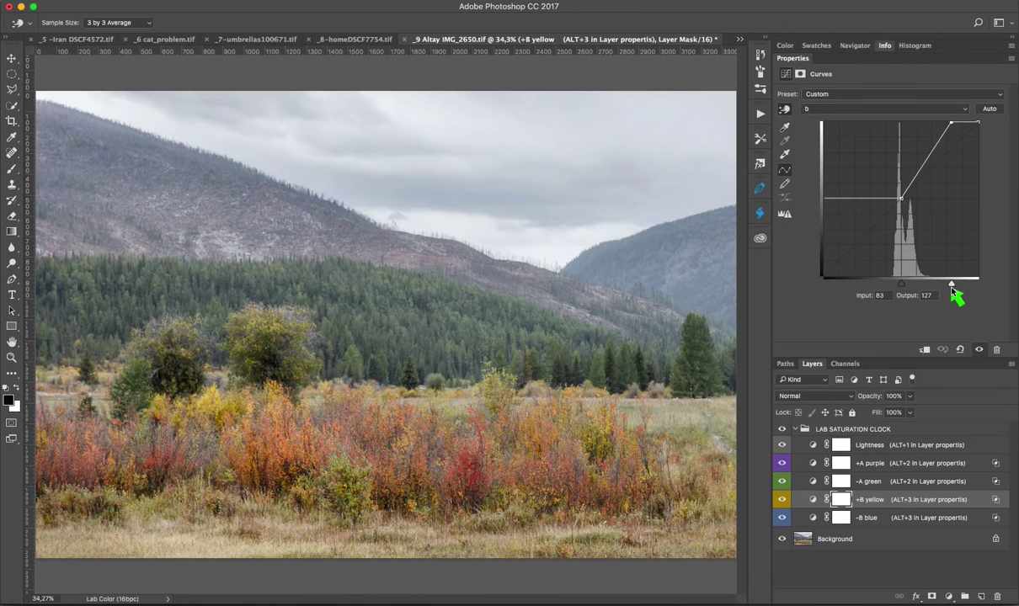
# Step: Move the black points inward on the -A green a curve and -B blue b curve (-83 to -128)
pyautogui.click(834, 477)
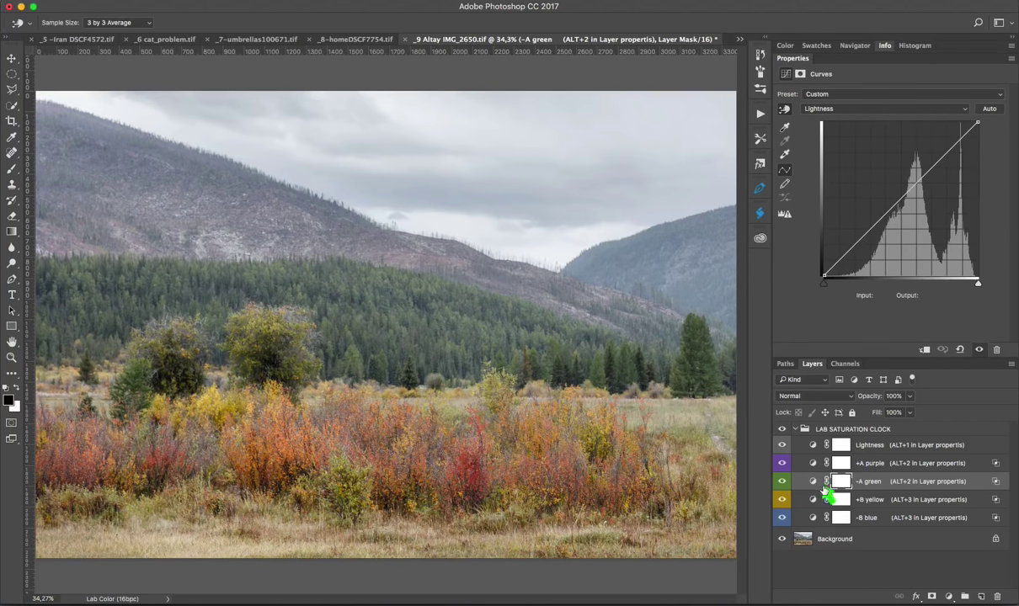
pyautogui.hotkey('alt', '2')
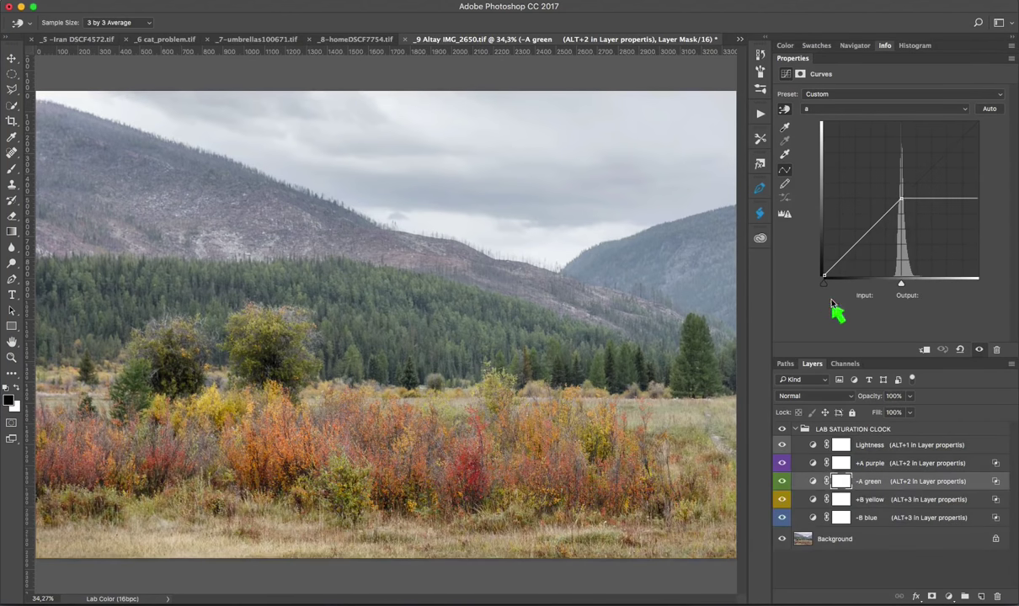
pyautogui.moveTo(825, 284)
pyautogui.mouseDown()
pyautogui.moveTo(873, 294)
pyautogui.moveTo(823, 292)
pyautogui.moveTo(843, 291)
pyautogui.mouseUp()
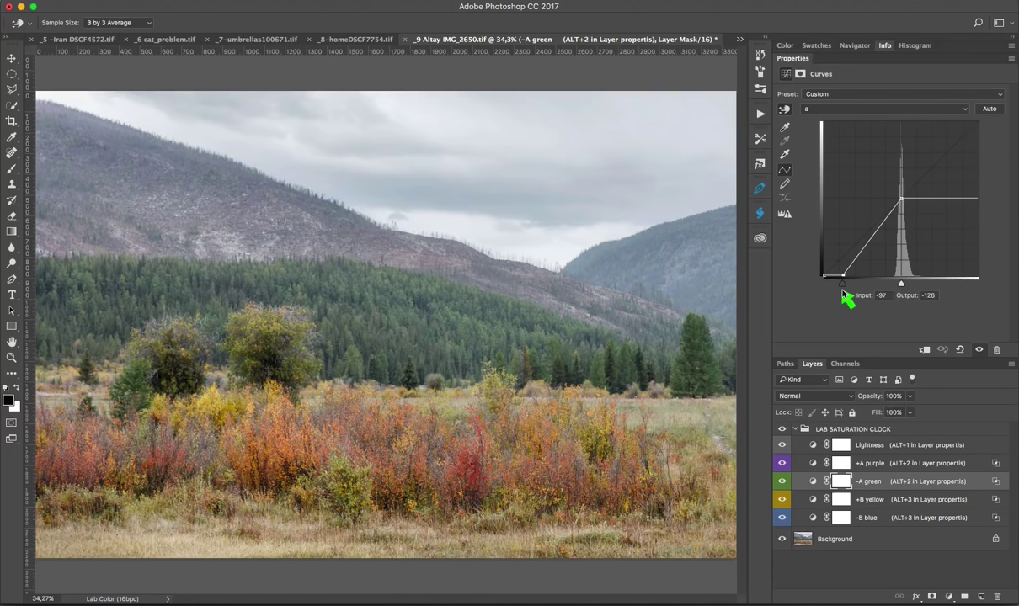
pyautogui.click(814, 520)
pyautogui.press('alt')
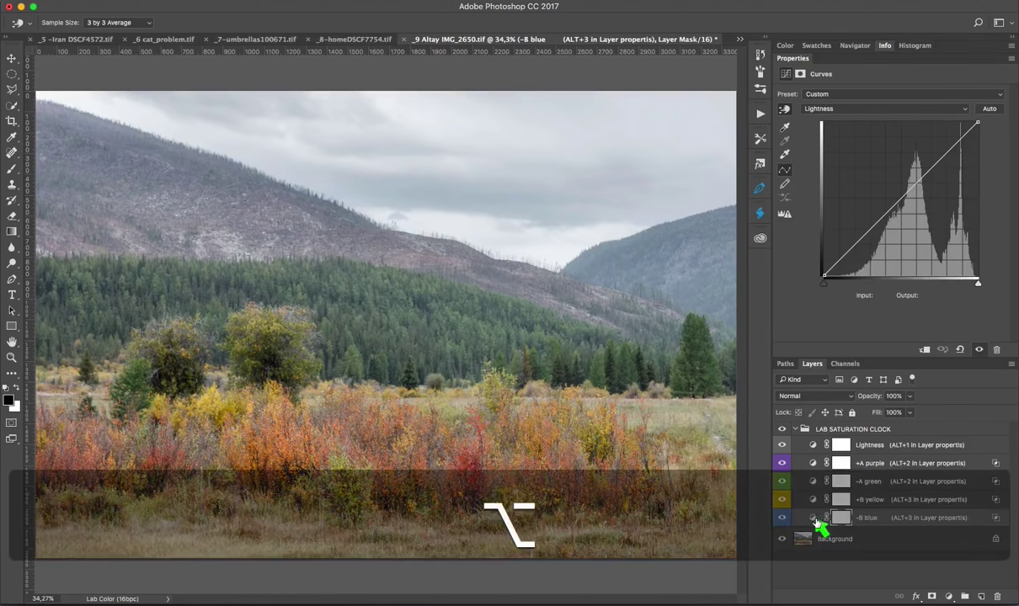
pyautogui.hotkey('alt', '3')
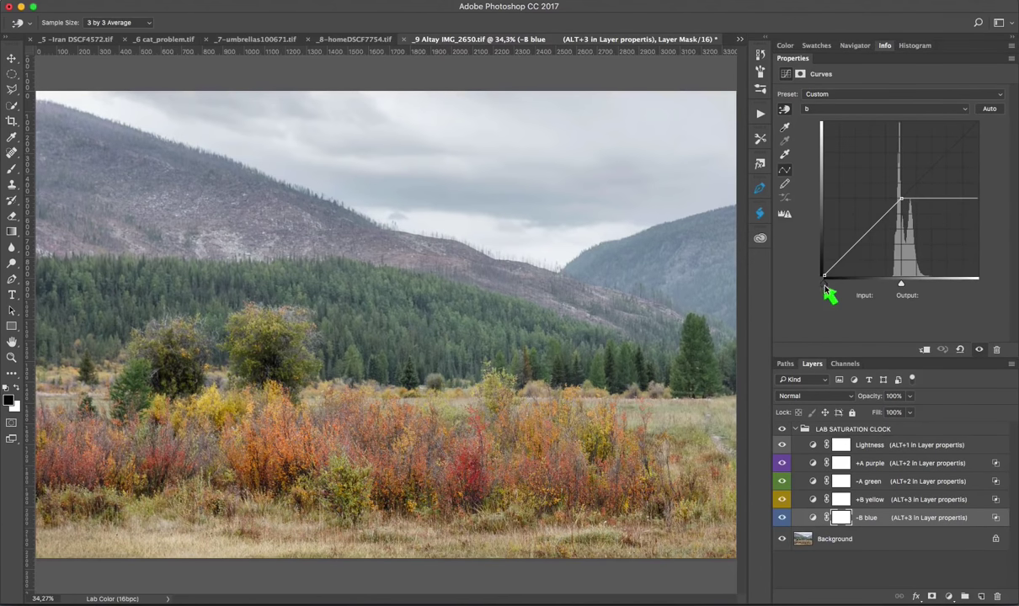
pyautogui.moveTo(825, 286); pyautogui.dragTo(850, 289)
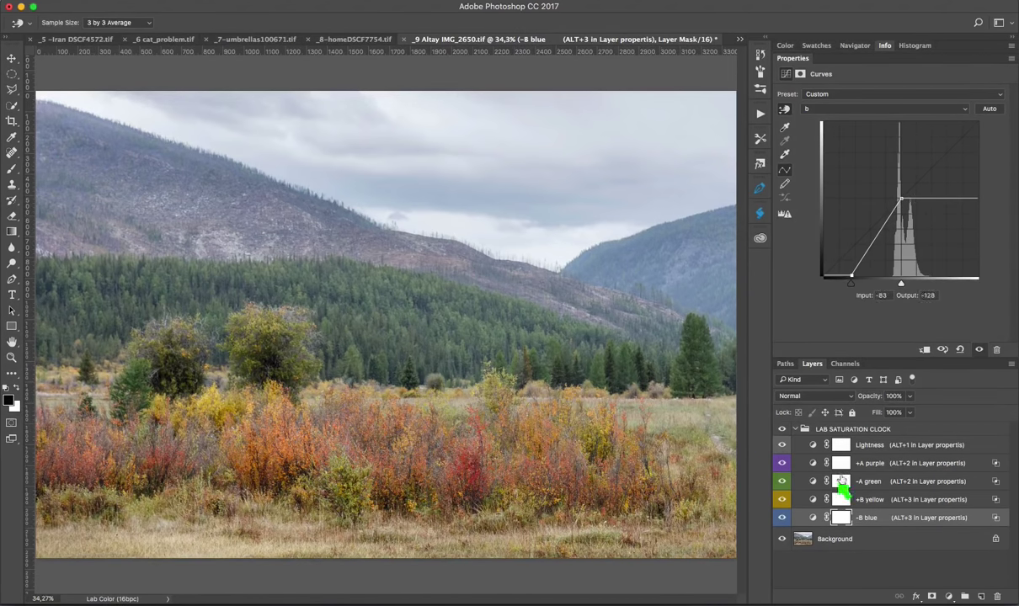
pyautogui.click(843, 466)
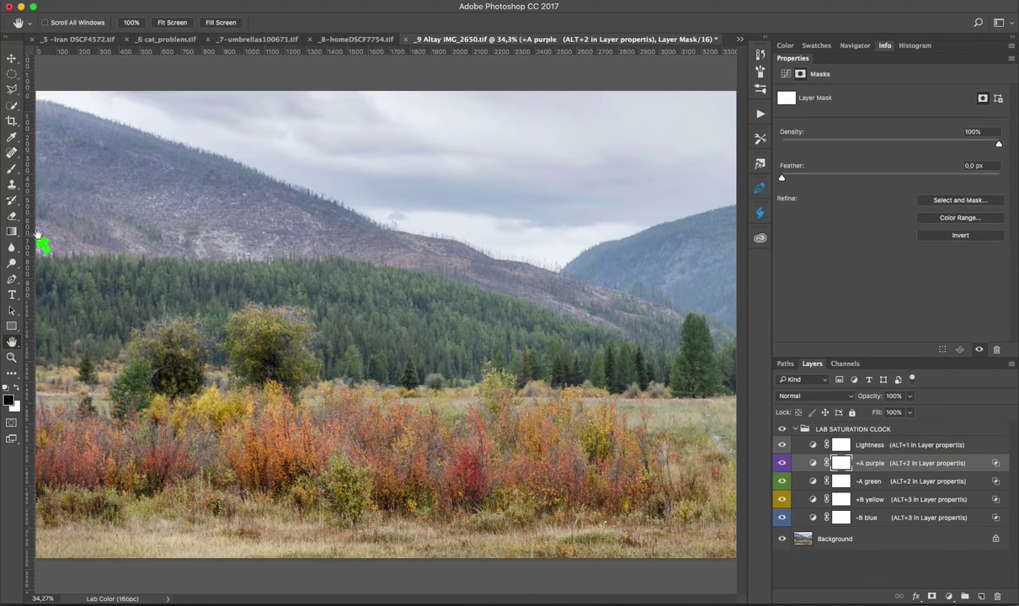
# Step: Draw a vertical black-to-white gradient on the +A purple mask, then preview the mask and toggle the layer to compare
pyautogui.press('g')
pyautogui.click(90, 23)
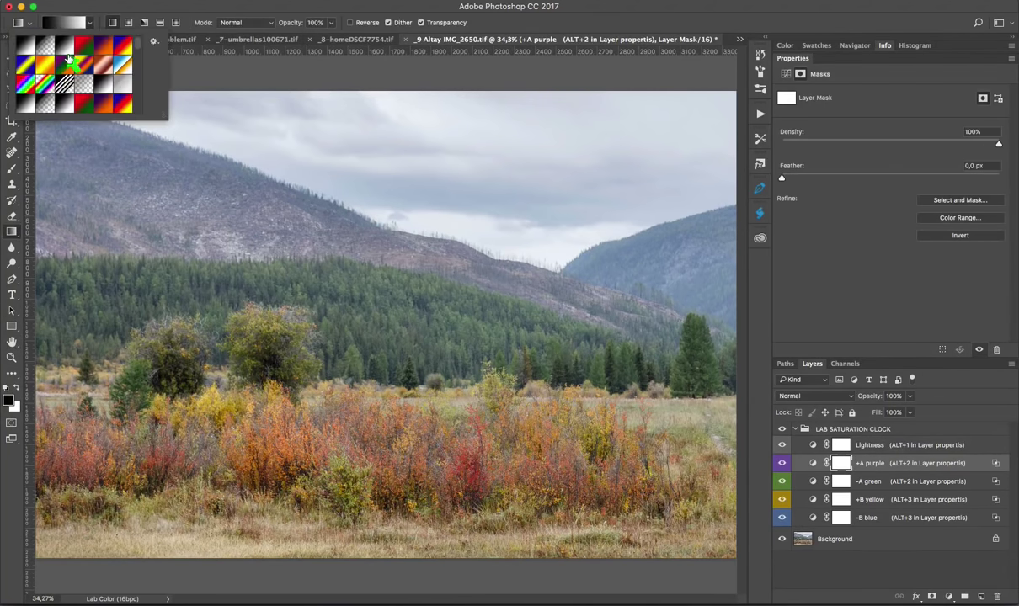
pyautogui.click(99, 17)
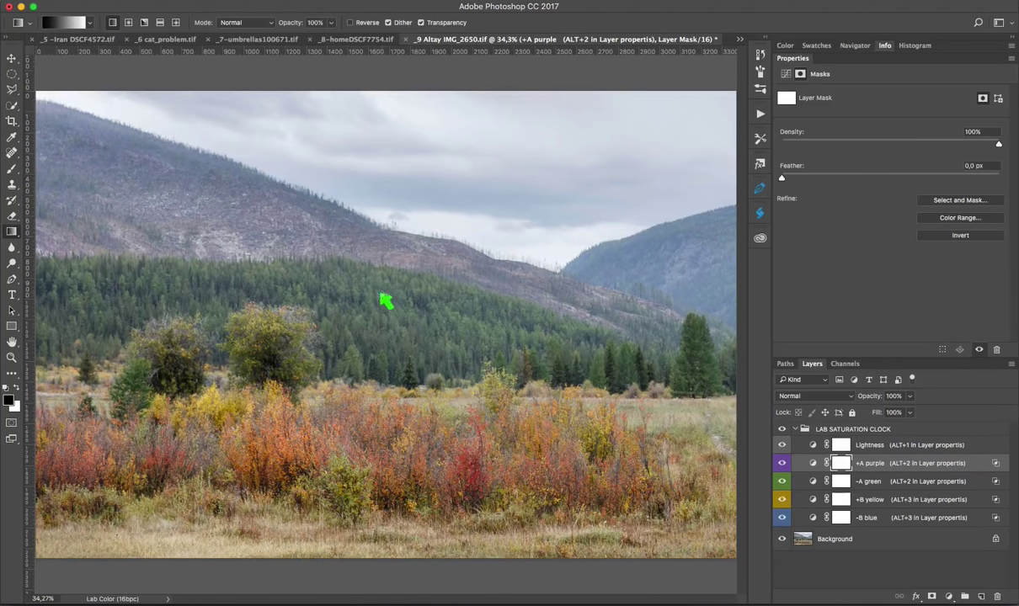
pyautogui.moveTo(400, 287)
pyautogui.mouseDown()
pyautogui.moveTo(403, 396)
pyautogui.moveTo(425, 404)
pyautogui.mouseUp()
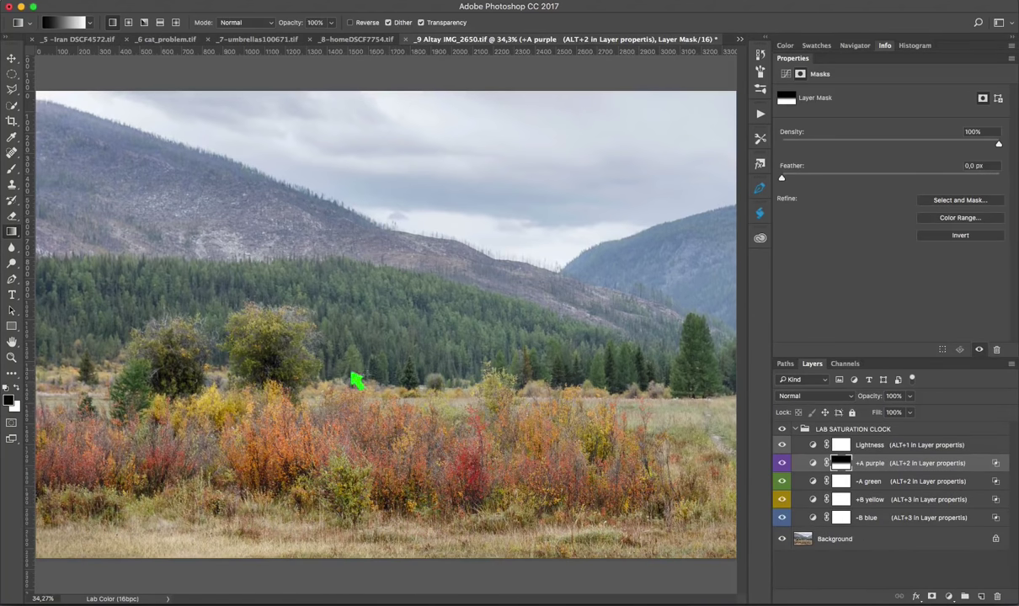
pyautogui.keyDown('alt'); pyautogui.click(840, 464); pyautogui.keyUp('alt')
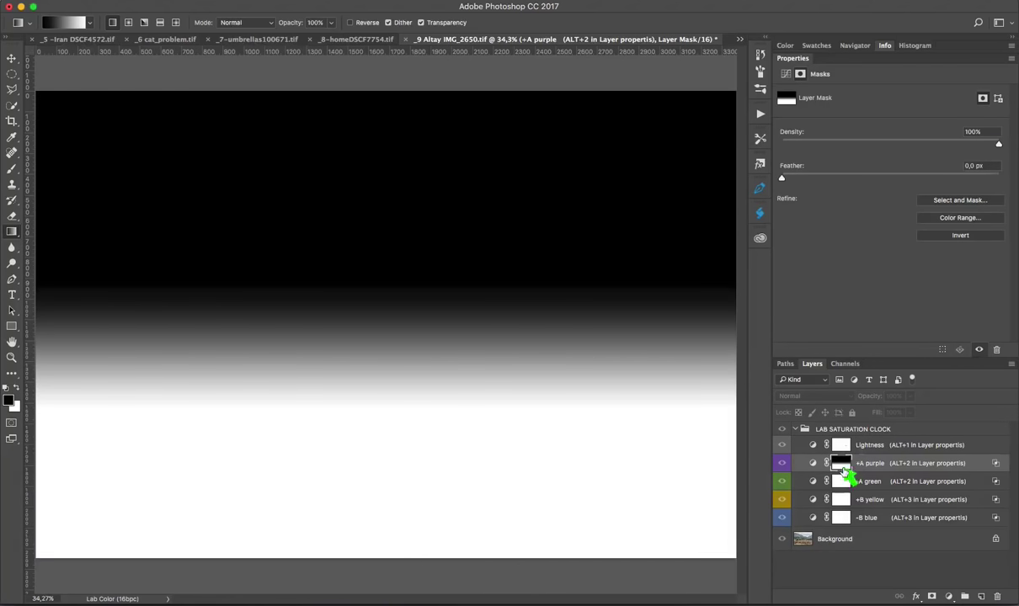
pyautogui.keyDown('alt'); pyautogui.click(842, 468); pyautogui.keyUp('alt')
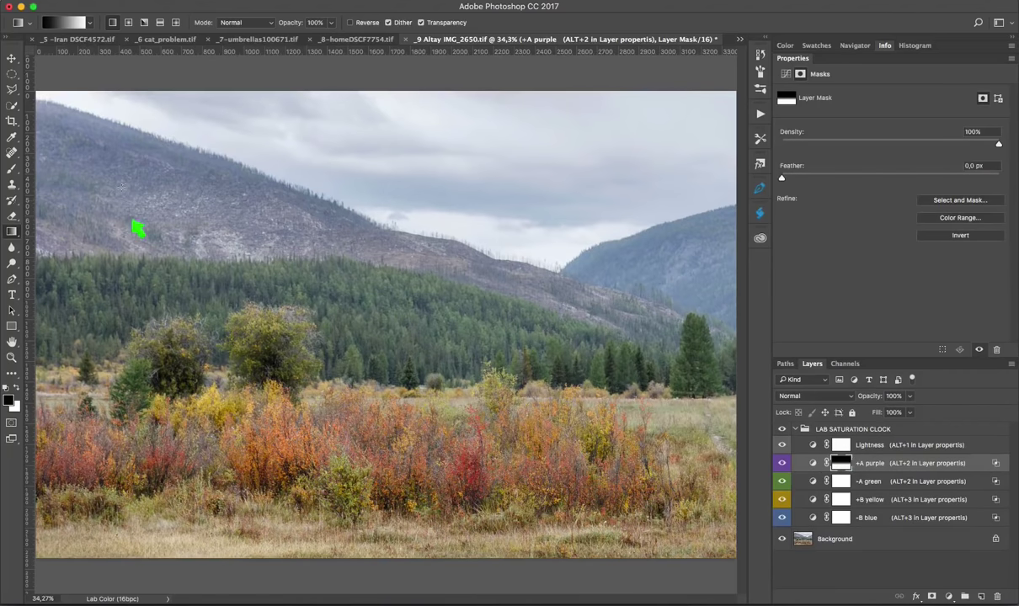
pyautogui.click(781, 465)
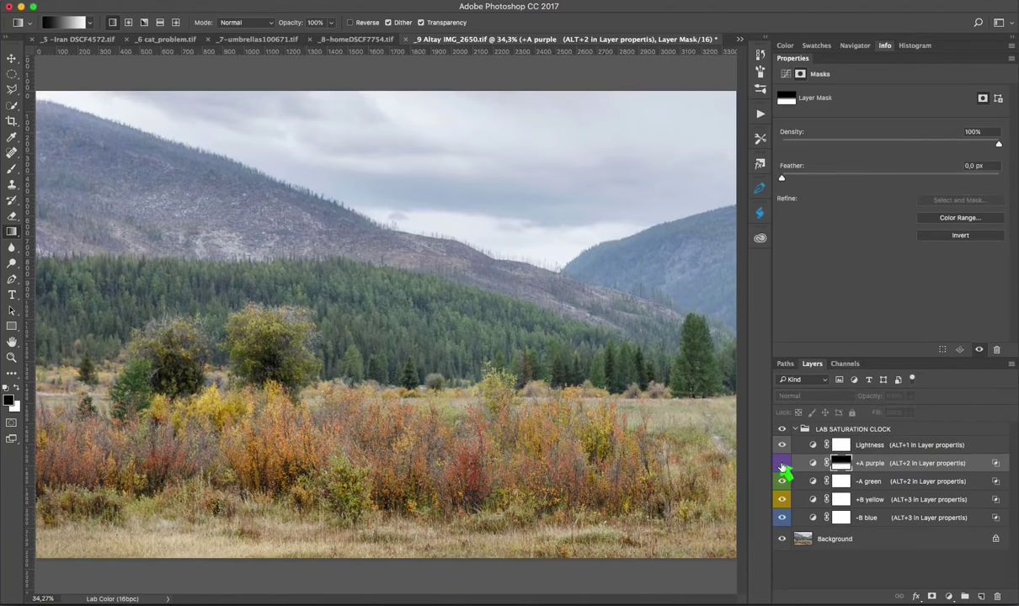
pyautogui.click(782, 465)
pyautogui.click(781, 465)
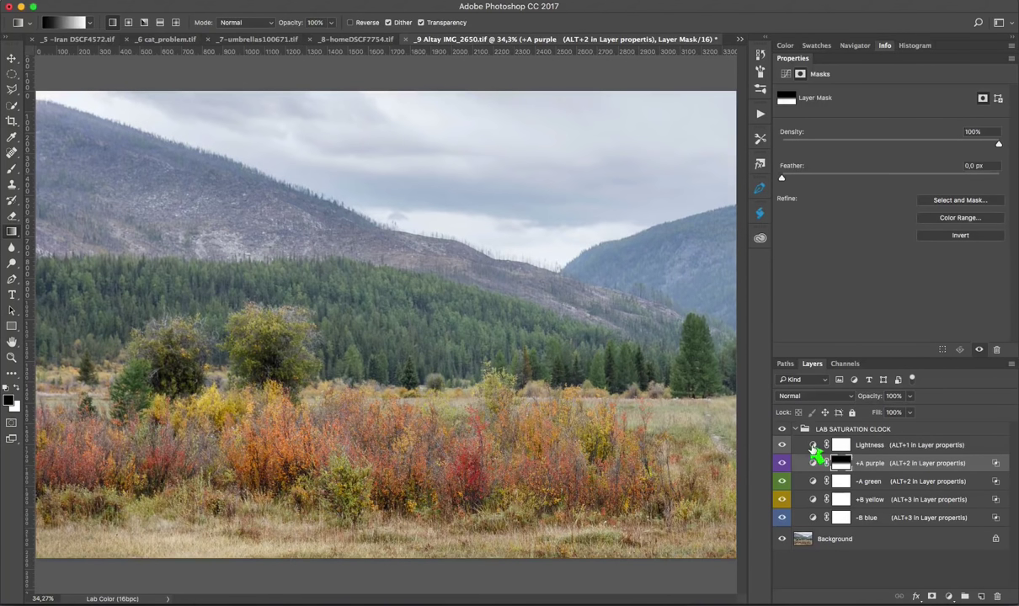
# Step: Add top, shadow and midtone points to the Lightness curve, nudging the shadow point to 16→15 and the top near 91
pyautogui.click(812, 446)
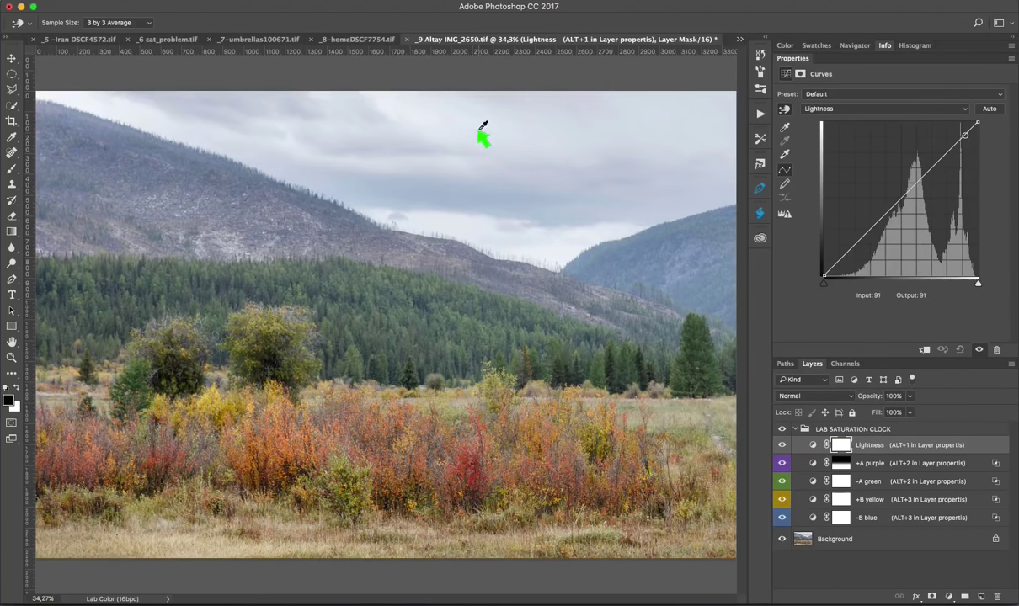
pyautogui.click(966, 135)
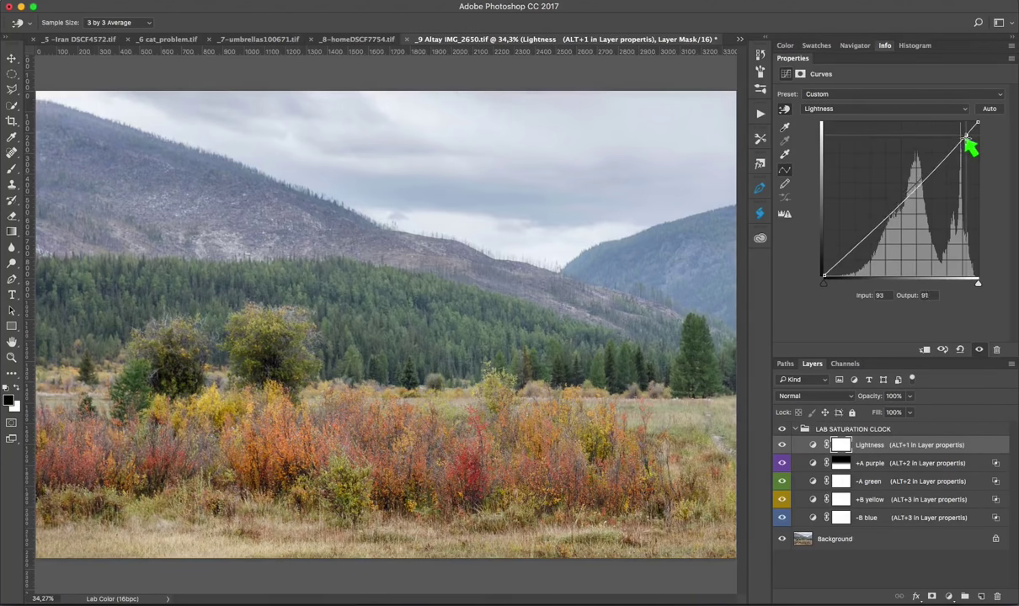
pyautogui.moveTo(966, 137); pyautogui.dragTo(966, 134)
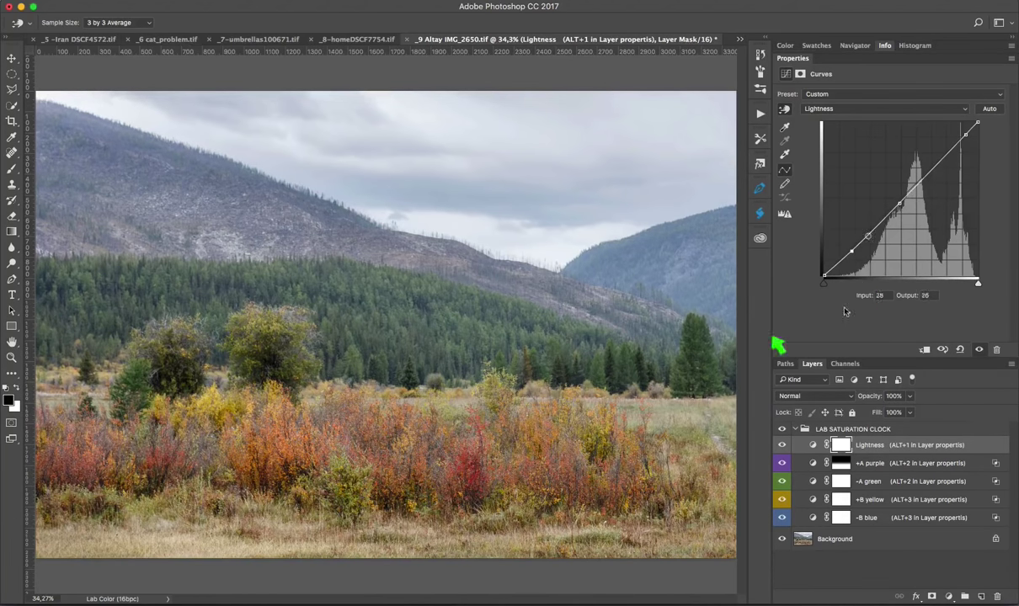
pyautogui.click(853, 251)
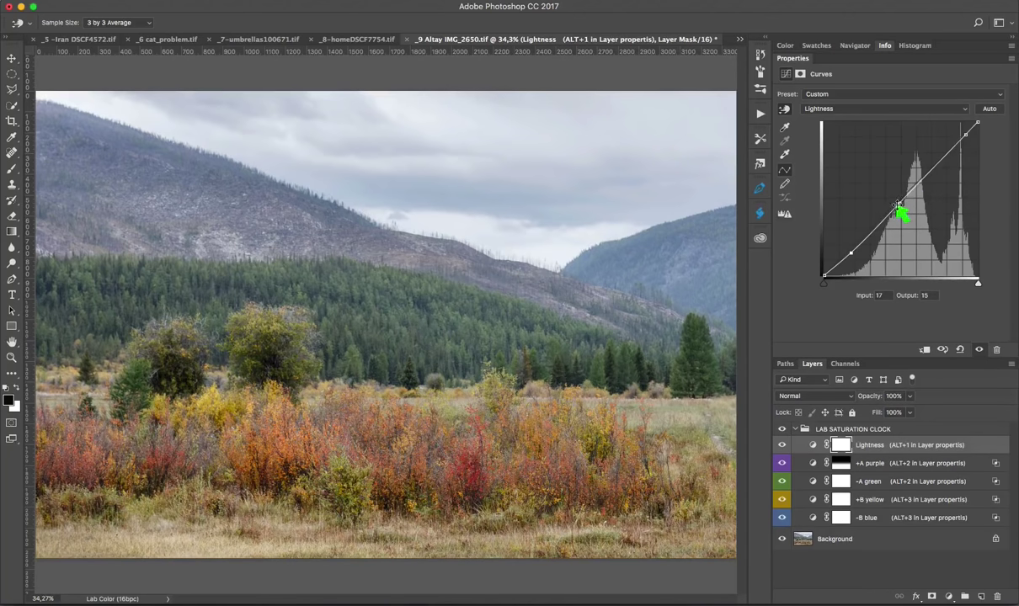
pyautogui.click(898, 204)
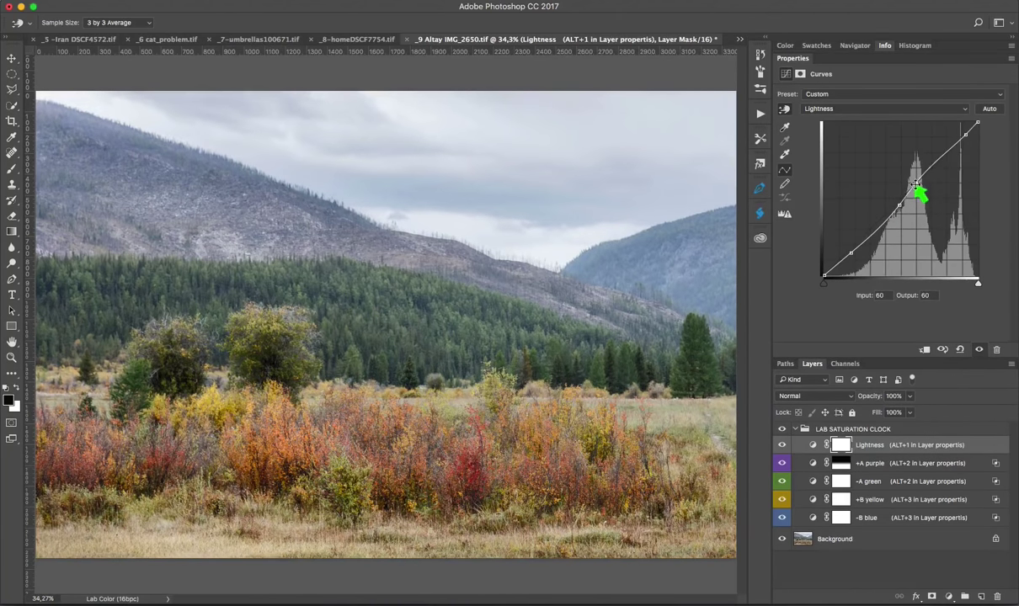
pyautogui.press('Down')
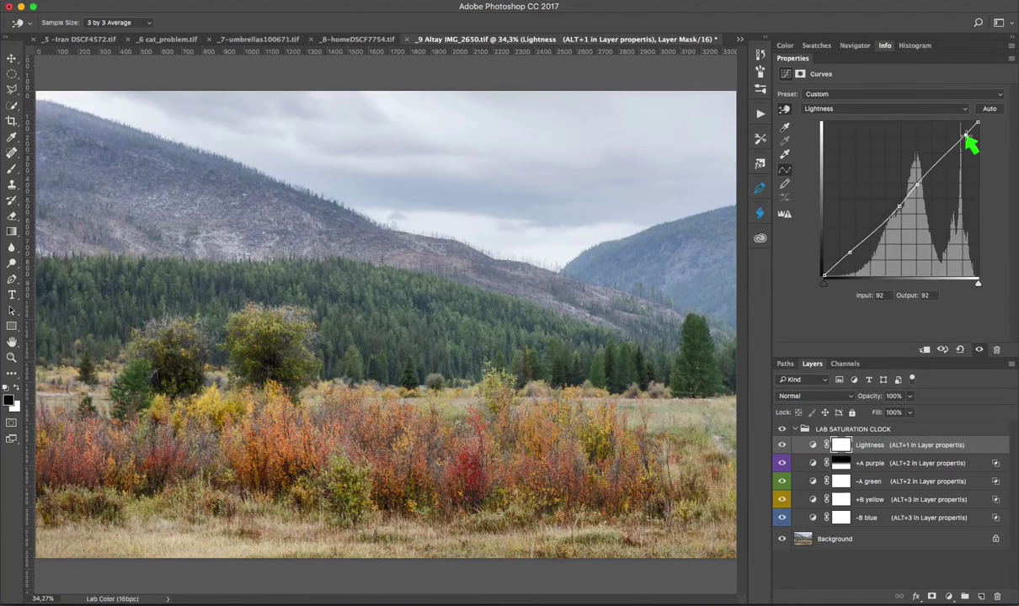
pyautogui.moveTo(966, 136); pyautogui.dragTo(964, 133)
# Step: Switch to the yellow car photo and run the LAB SATURATION CLOCK action on it
pyautogui.click(394, 4)
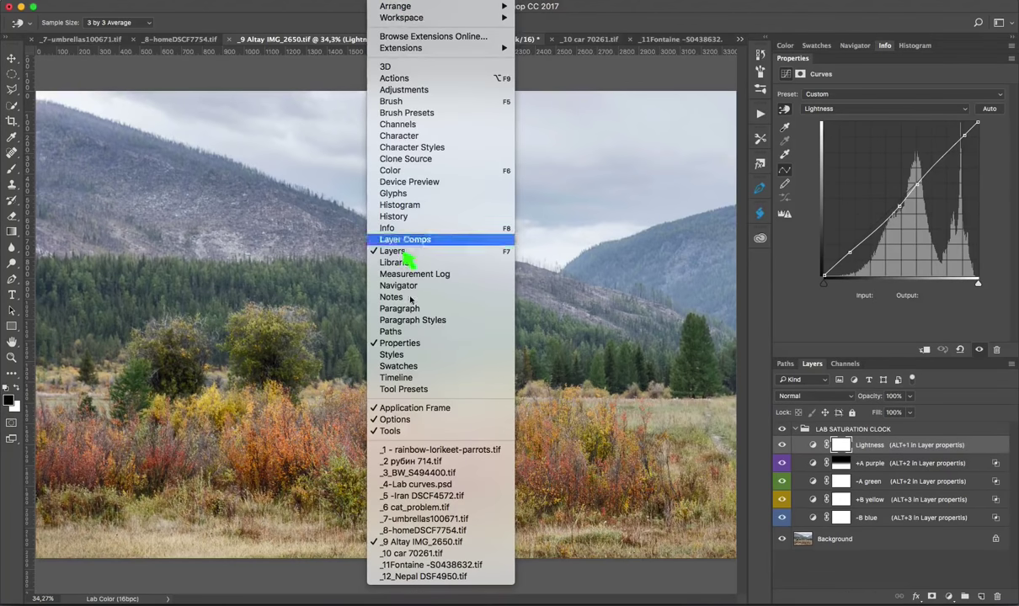
pyautogui.click(431, 554)
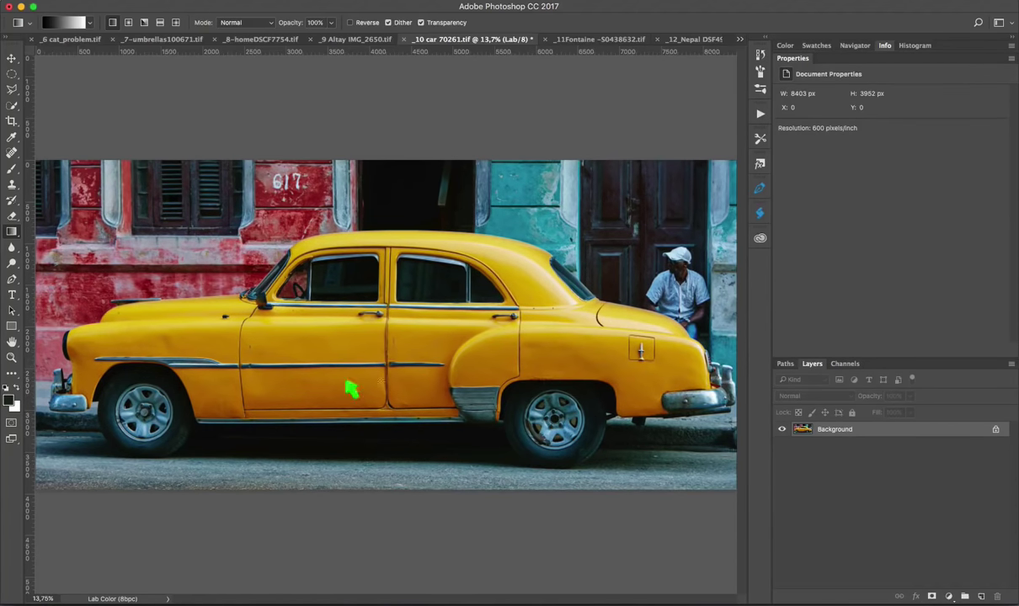
pyautogui.click(760, 115)
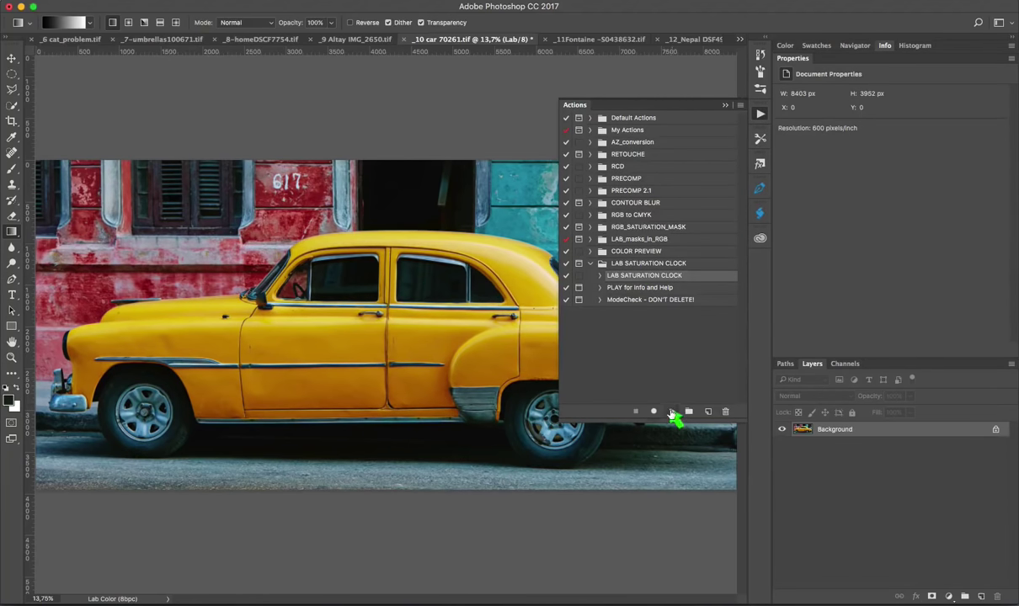
pyautogui.click(671, 411)
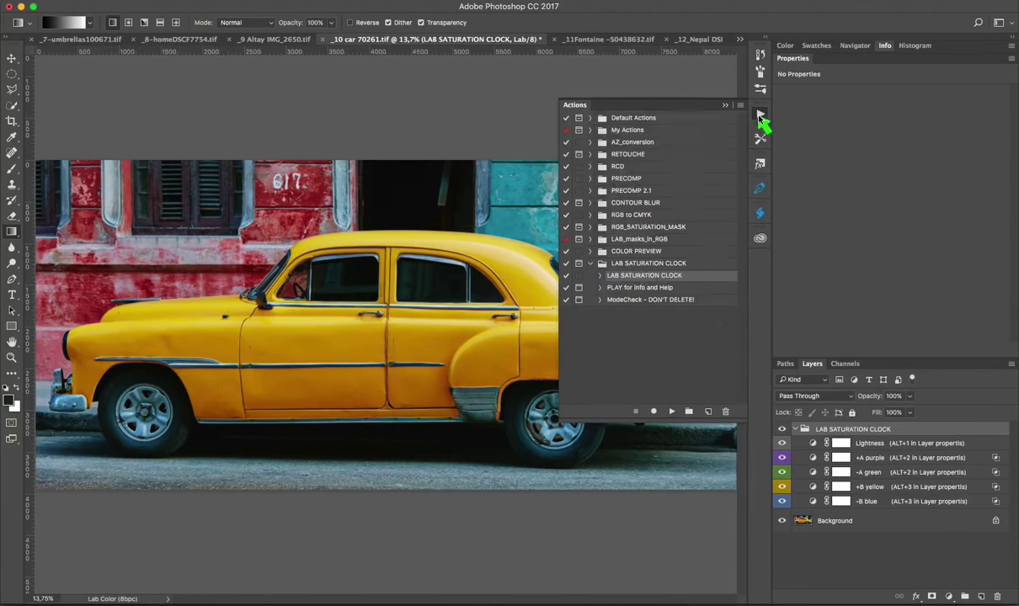
pyautogui.click(759, 115)
pyautogui.click(812, 502)
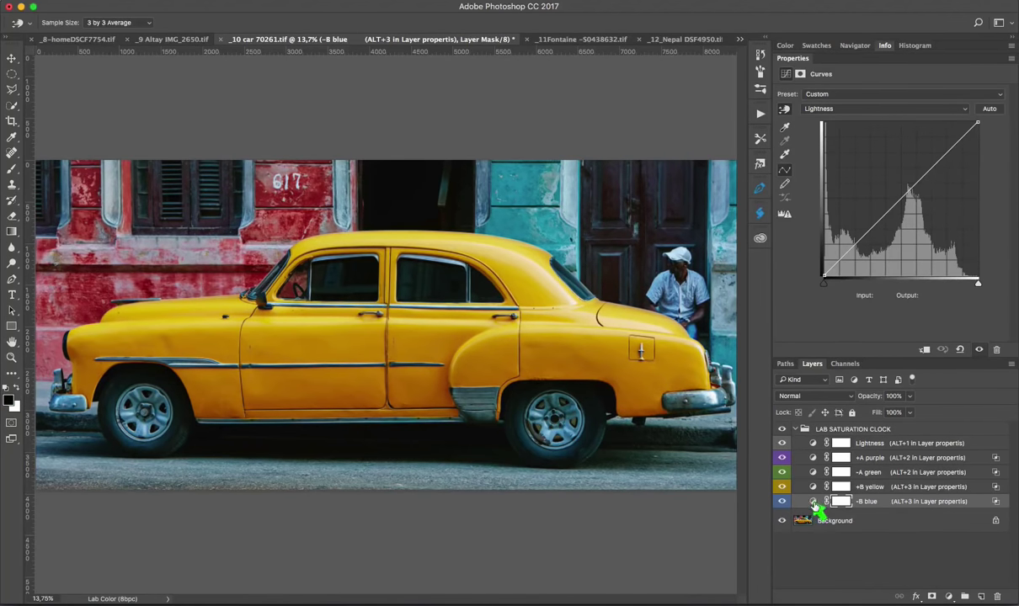
# Step: Lift the black endpoints of the -B blue b curve and -A green a curve on the car photo
pyautogui.hotkey('alt', '3')
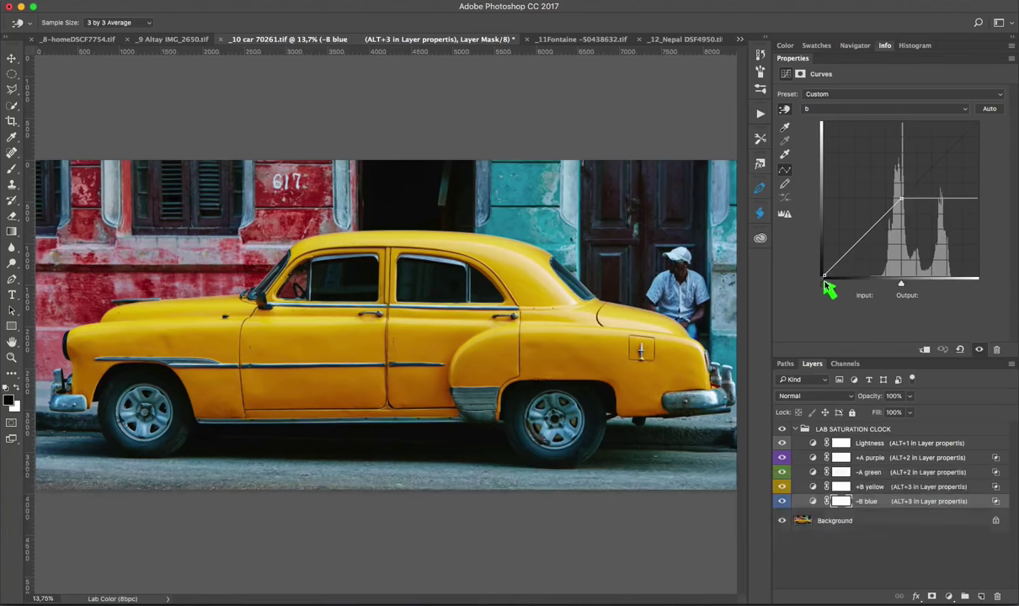
pyautogui.moveTo(825, 277); pyautogui.dragTo(817, 245)
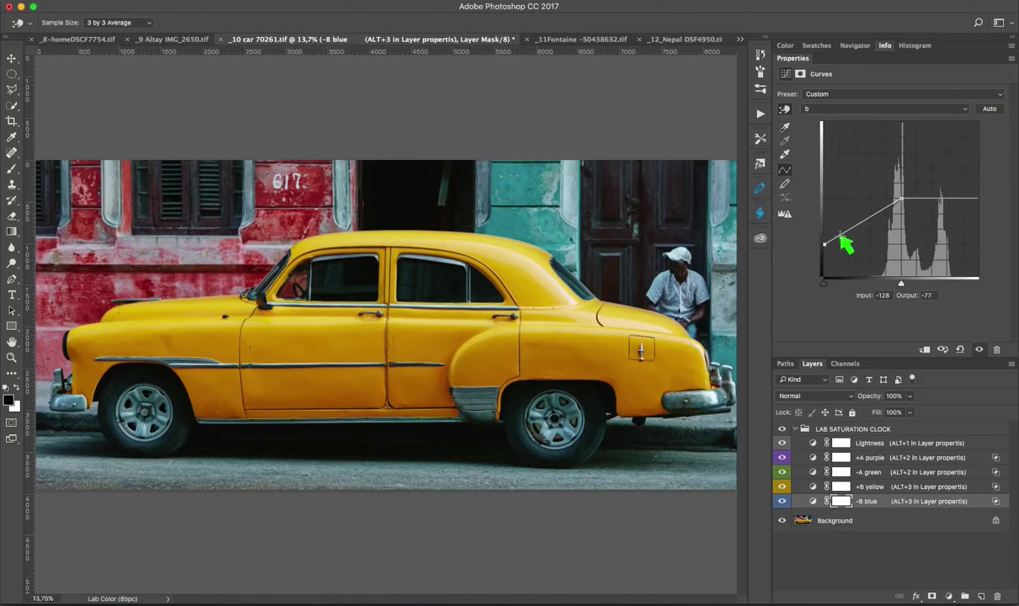
pyautogui.click(813, 472)
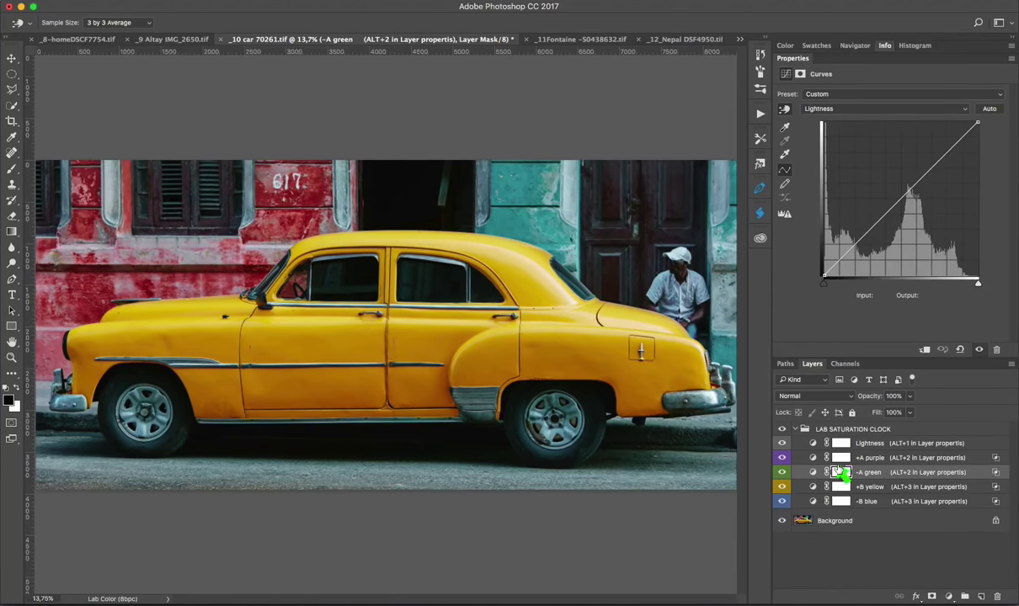
pyautogui.hotkey('alt', '2')
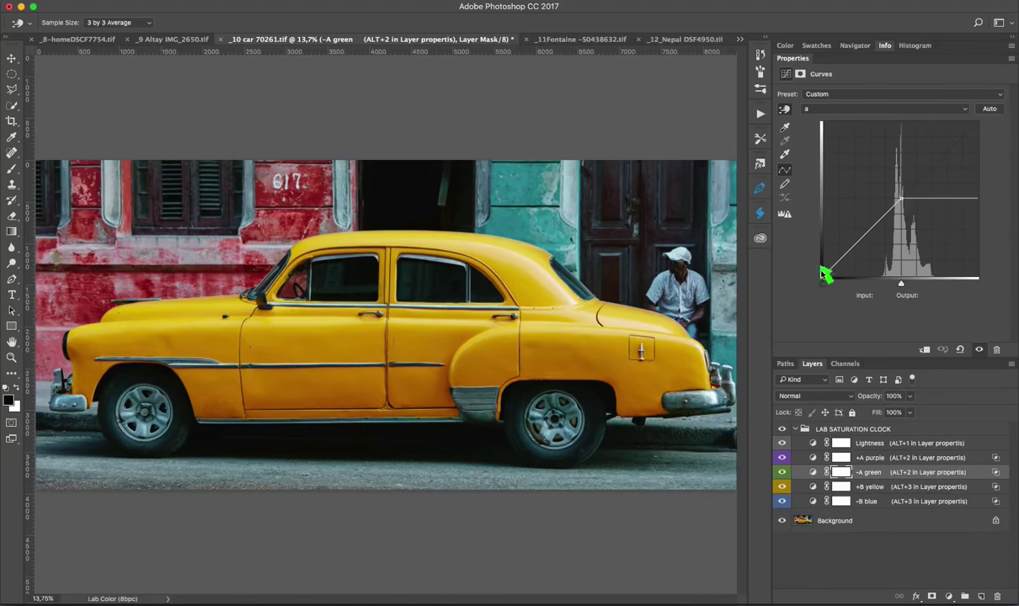
pyautogui.moveTo(823, 276)
pyautogui.mouseDown()
pyautogui.moveTo(807, 234)
pyautogui.moveTo(806, 246)
pyautogui.mouseUp()
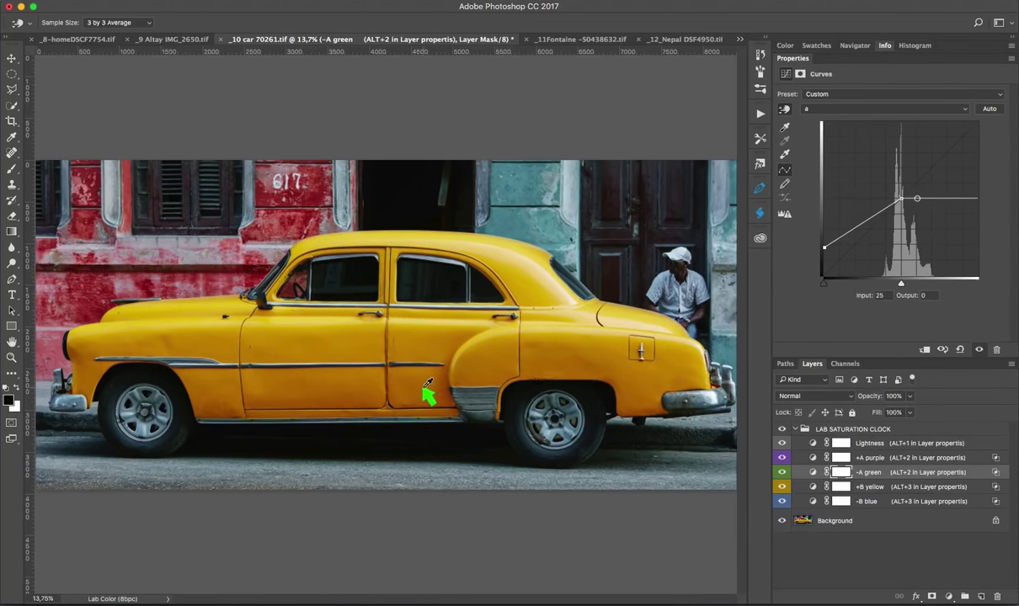
pyautogui.click(815, 458)
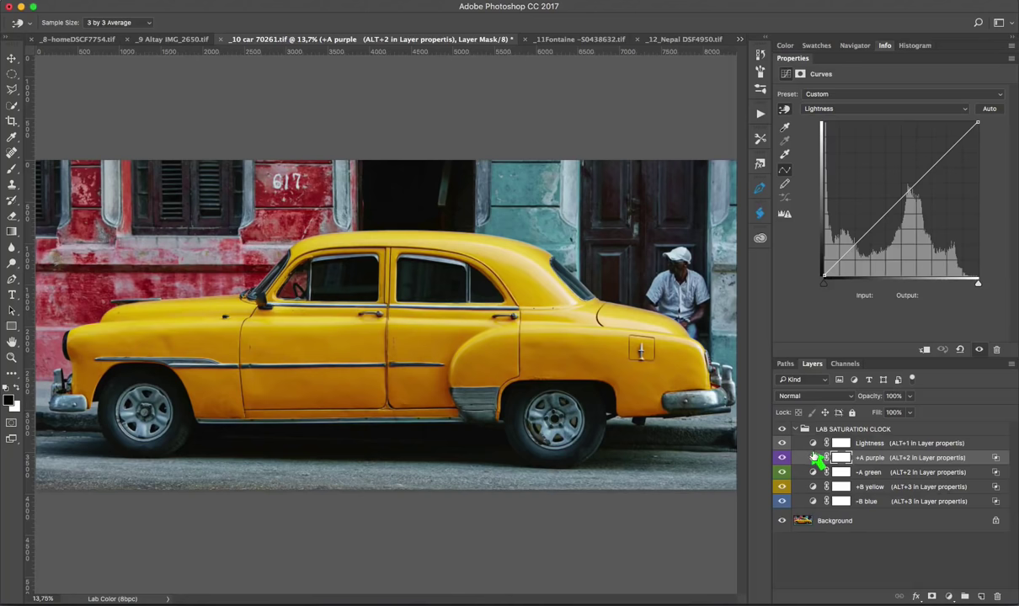
# Step: Drag the top endpoint of the +A purple layer's a curve down to output 76
pyautogui.hotkey('alt', '2')
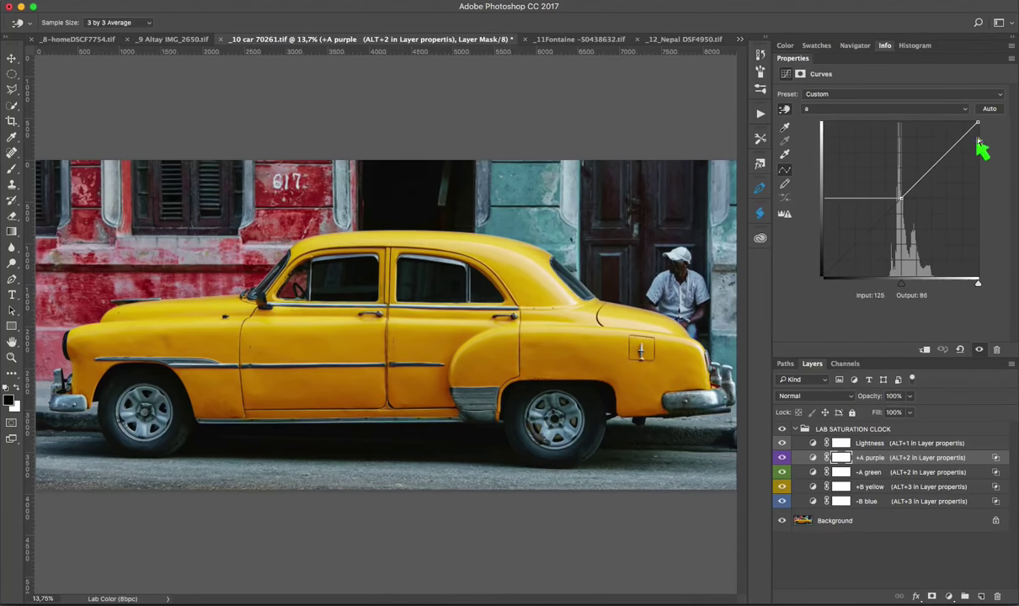
pyautogui.moveTo(979, 125); pyautogui.dragTo(988, 153)
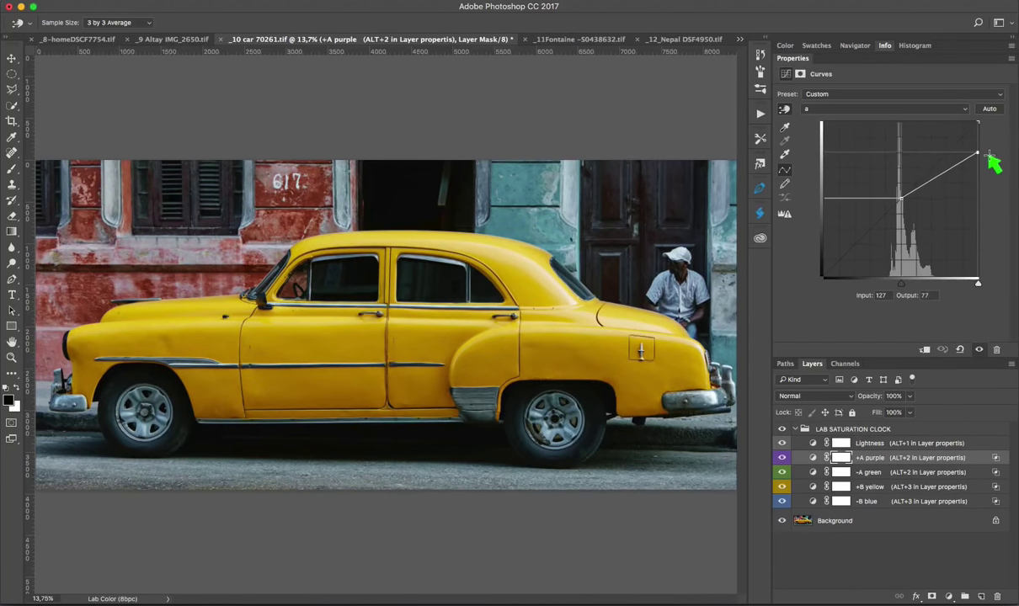
pyautogui.moveTo(987, 154)
pyautogui.mouseDown()
pyautogui.moveTo(989, 129)
pyautogui.moveTo(997, 157)
pyautogui.mouseUp()
pyautogui.moveTo(978, 156)
pyautogui.mouseDown()
pyautogui.moveTo(980, 138)
pyautogui.moveTo(982, 152)
pyautogui.mouseUp()
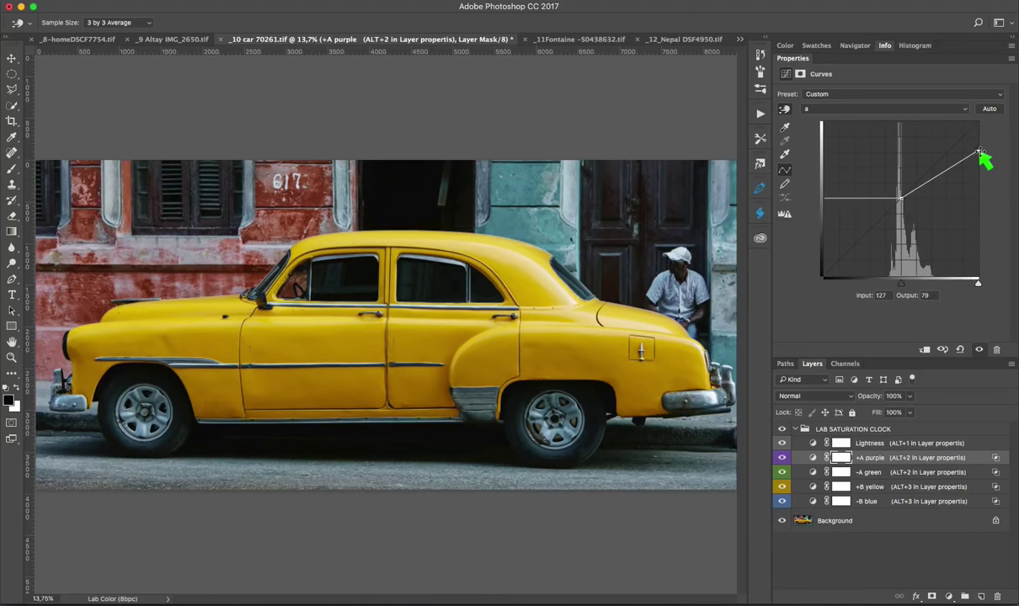
pyautogui.moveTo(979, 151); pyautogui.dragTo(990, 156)
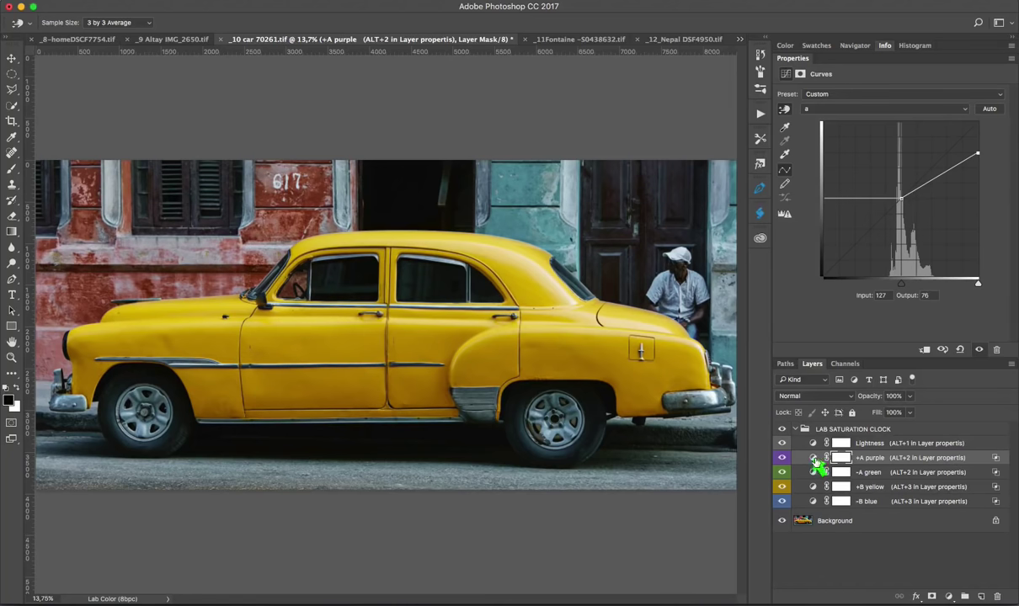
# Step: Set the +A purple layer's underlying a Blend If split at 154/168, then raise its curve top to about 98
pyautogui.click(1011, 367)
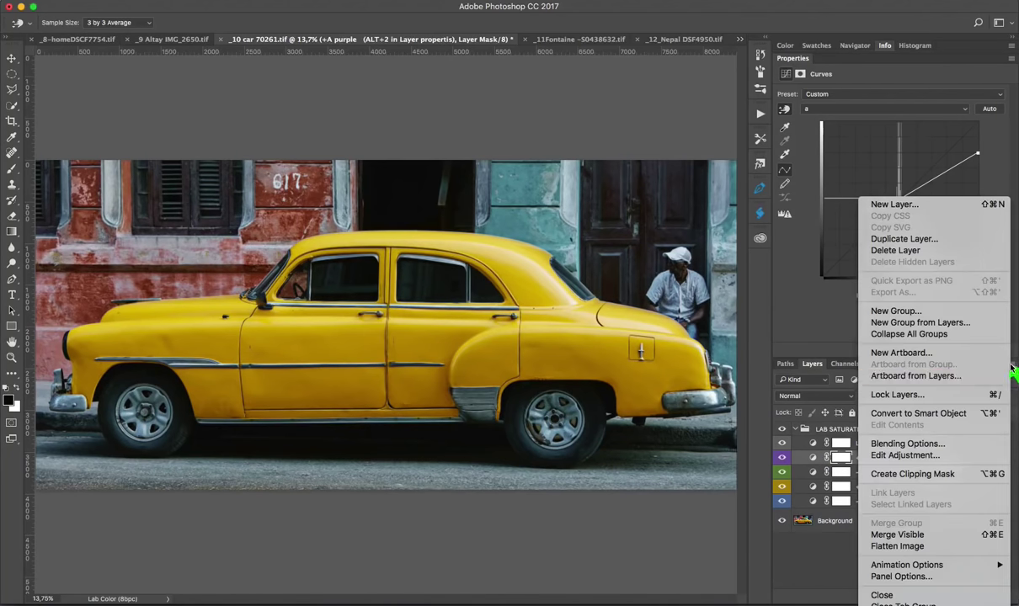
pyautogui.click(896, 444)
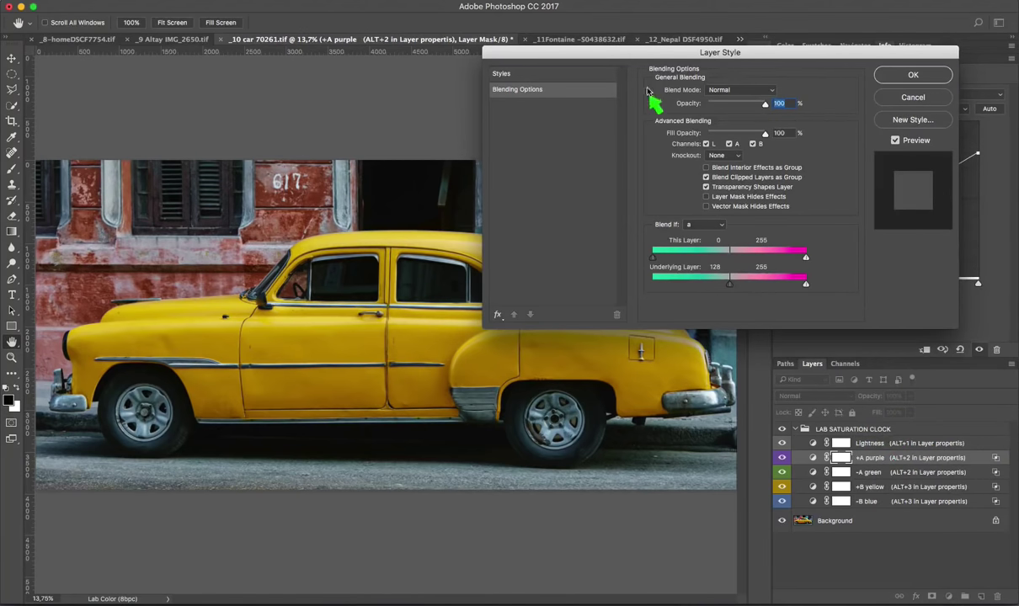
pyautogui.moveTo(640, 59); pyautogui.dragTo(666, 50)
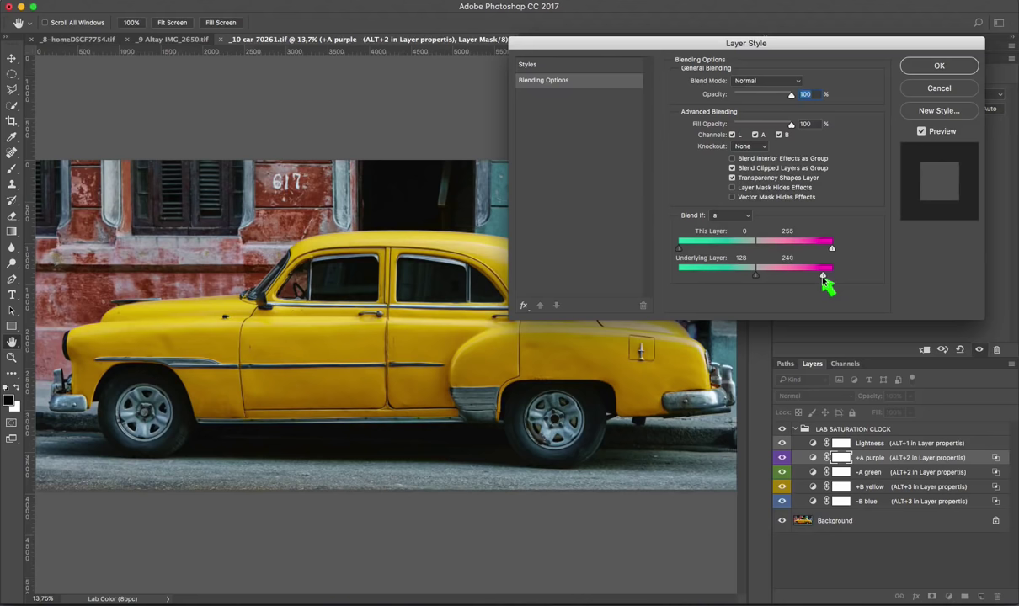
pyautogui.moveTo(817, 276); pyautogui.dragTo(803, 277)
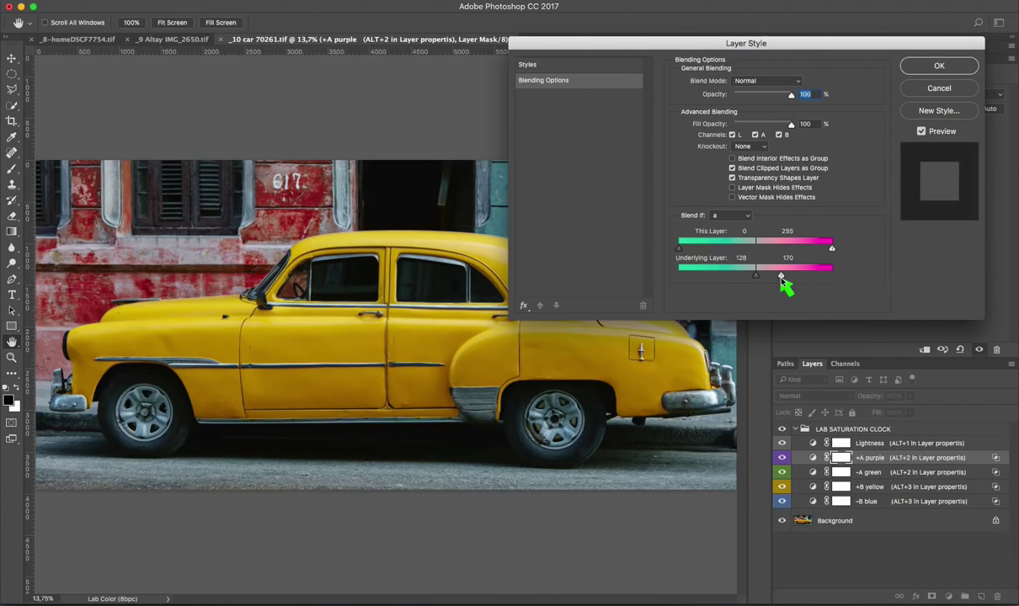
pyautogui.moveTo(781, 278); pyautogui.dragTo(778, 295)
pyautogui.press('alt')
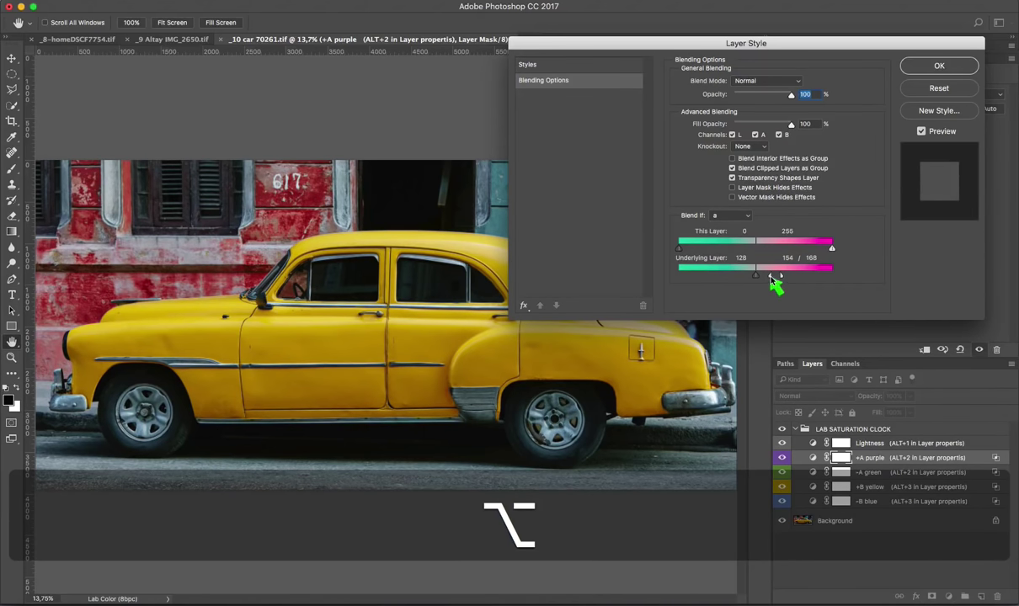
pyautogui.click(930, 67)
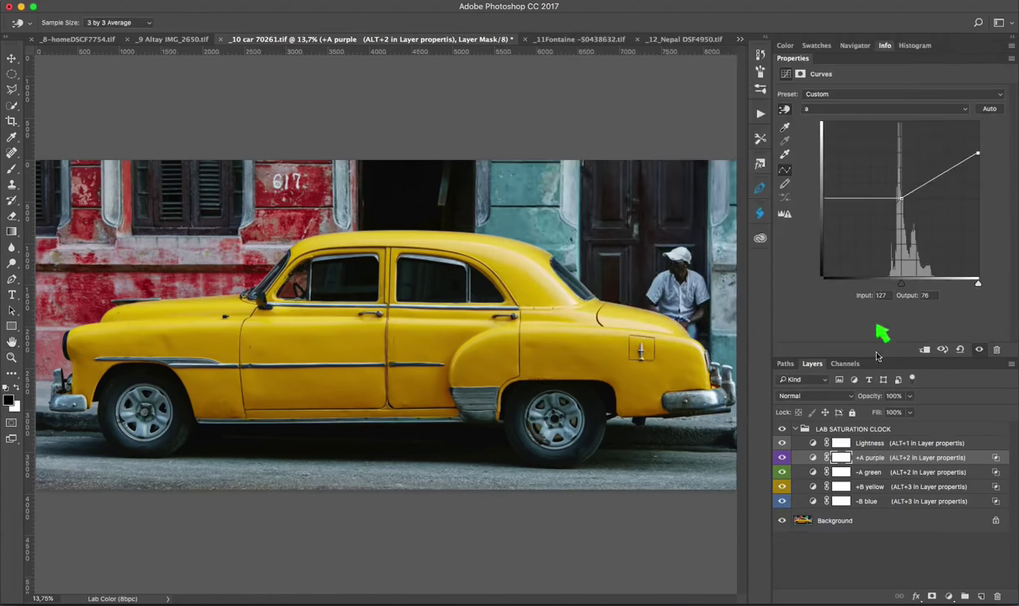
pyautogui.moveTo(977, 154); pyautogui.dragTo(978, 138)
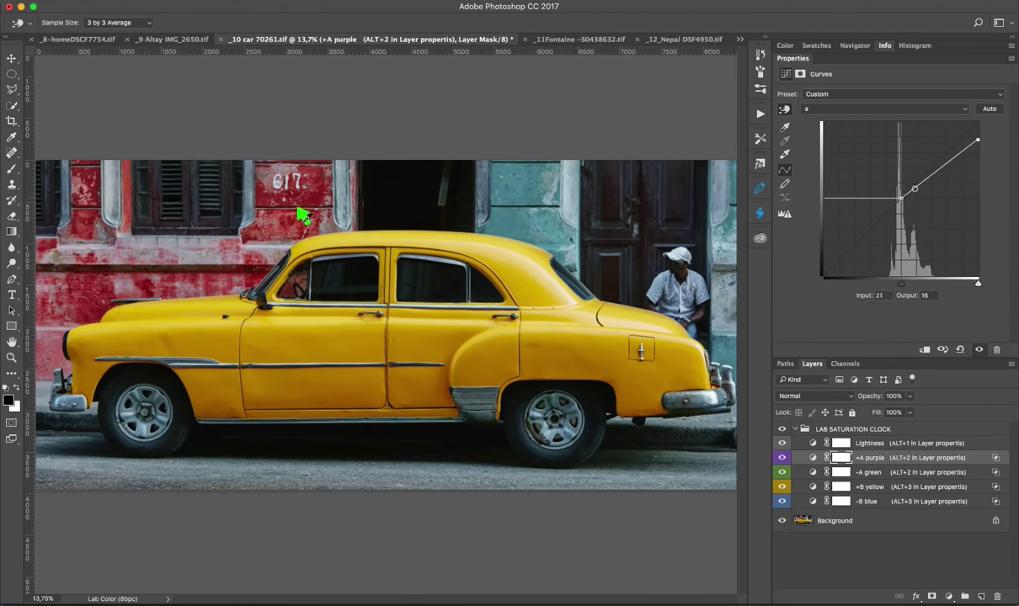
# Step: Sample the car's roof and rear, then shape the Lightness curve into an S with upper point 83→90
pyautogui.click(796, 443)
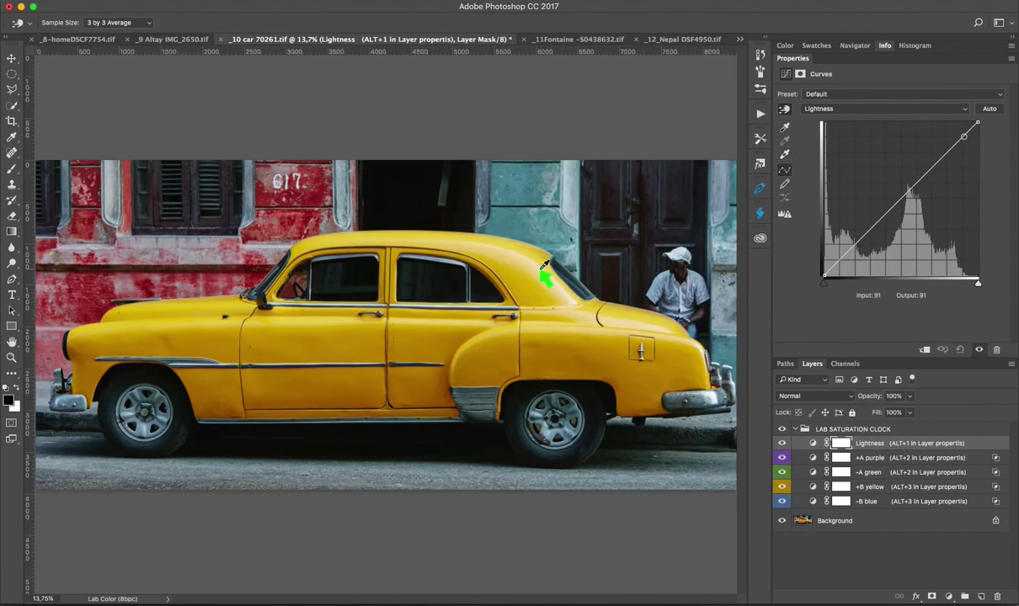
pyautogui.click(543, 268)
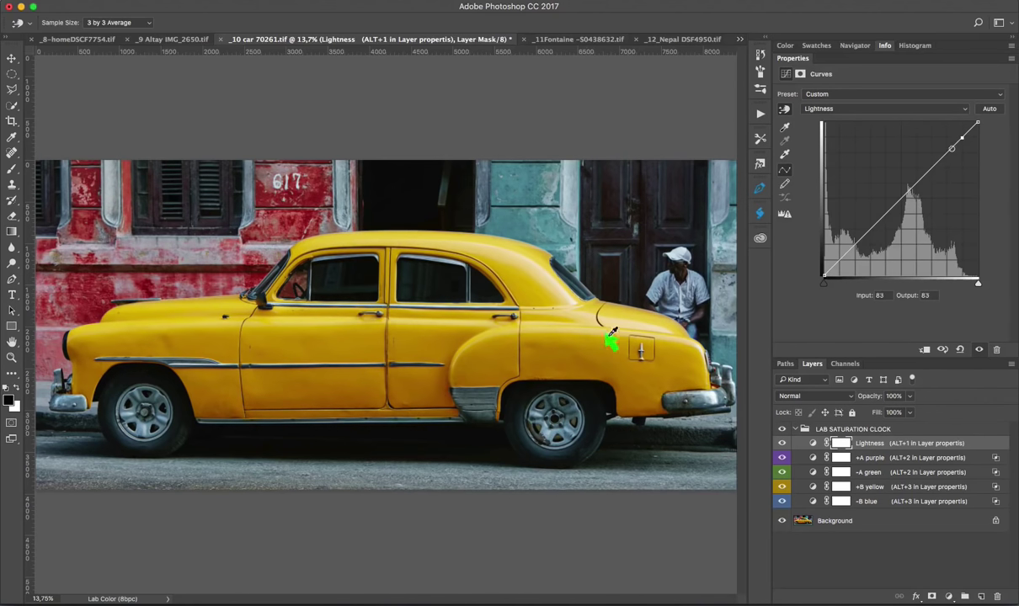
pyautogui.click(578, 337)
pyautogui.moveTo(926, 173); pyautogui.dragTo(927, 175)
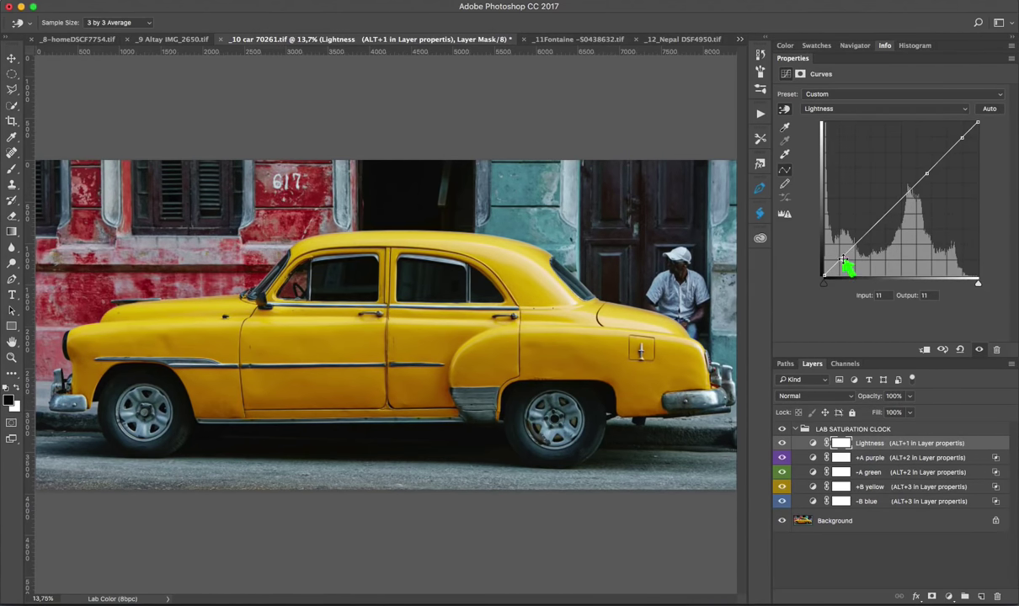
pyautogui.moveTo(843, 260); pyautogui.dragTo(841, 263)
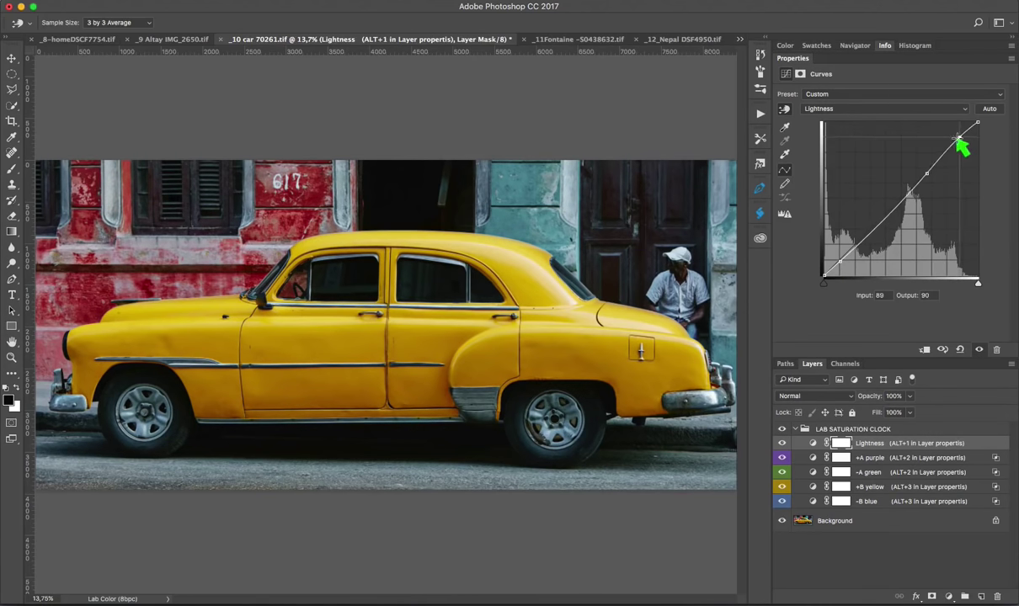
pyautogui.moveTo(926, 174); pyautogui.dragTo(922, 178)
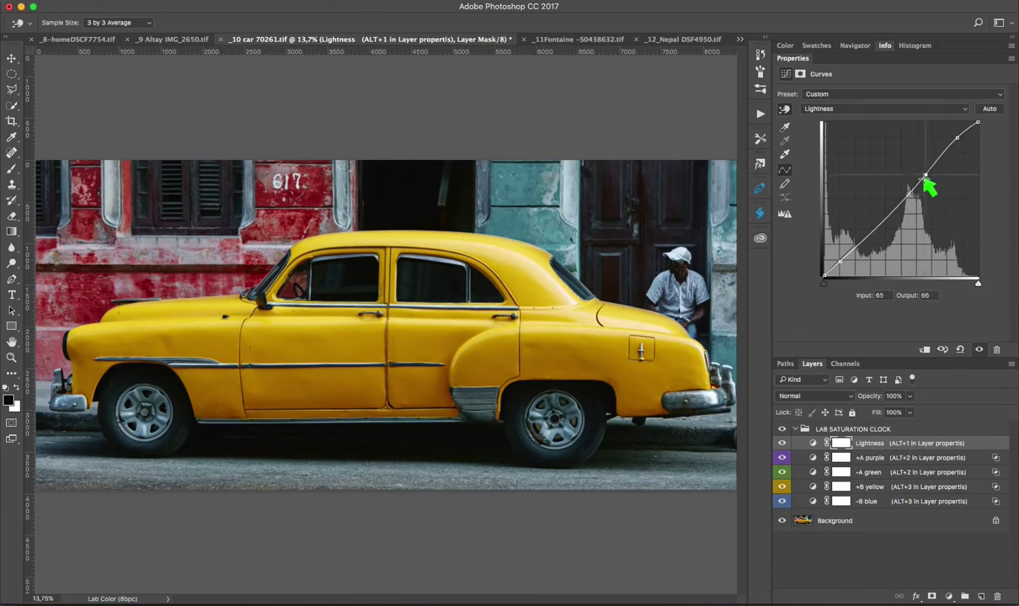
pyautogui.click(954, 138)
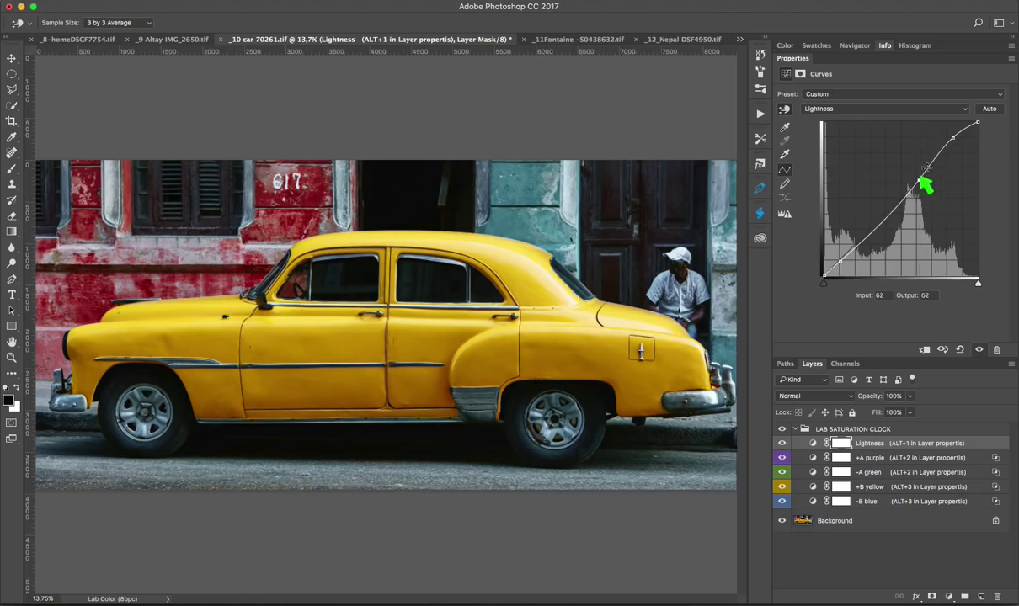
pyautogui.moveTo(953, 138); pyautogui.dragTo(951, 138)
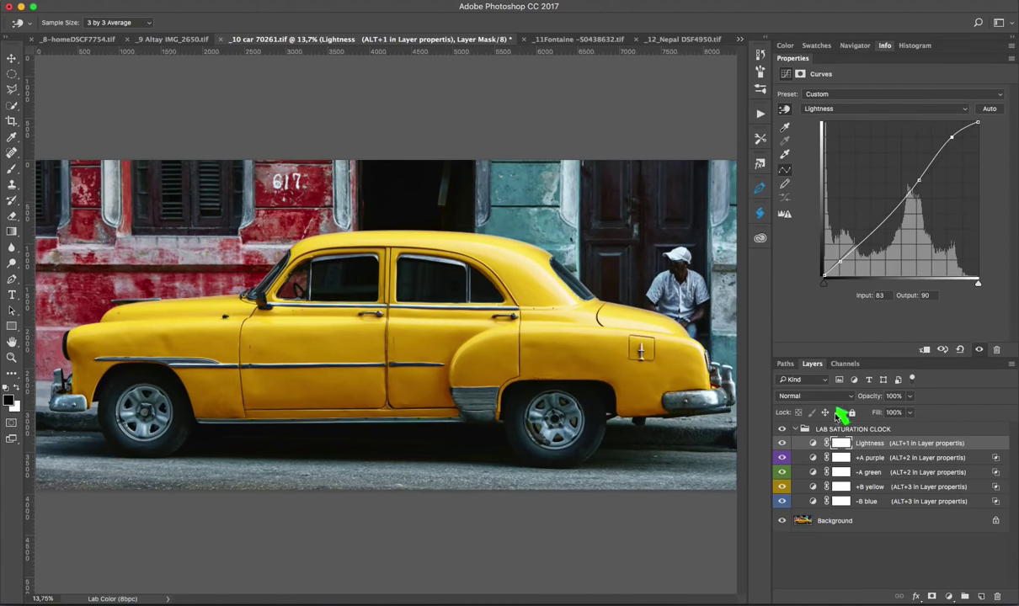
pyautogui.click(783, 442)
# Step: Drag the +B yellow layer's b-curve white point left so the top point sits at 110→127
pyautogui.click(812, 489)
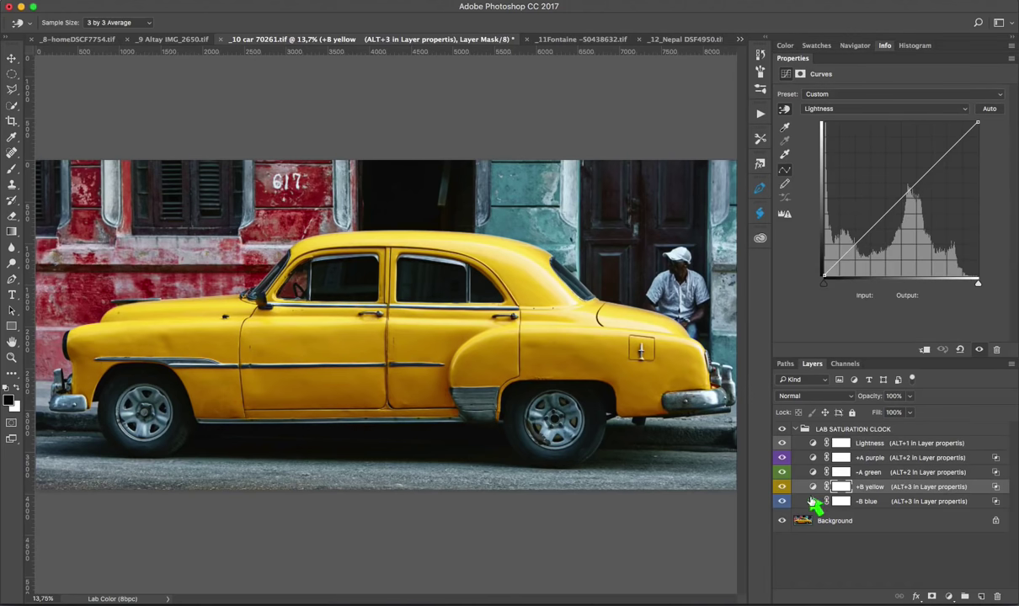
pyautogui.hotkey('alt', '3')
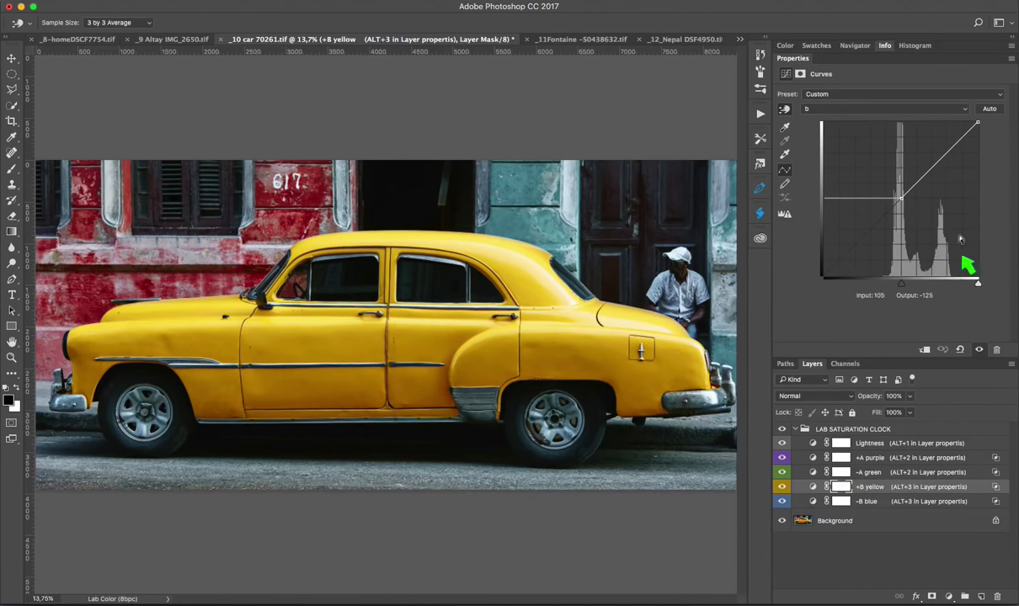
pyautogui.moveTo(978, 284); pyautogui.dragTo(966, 283)
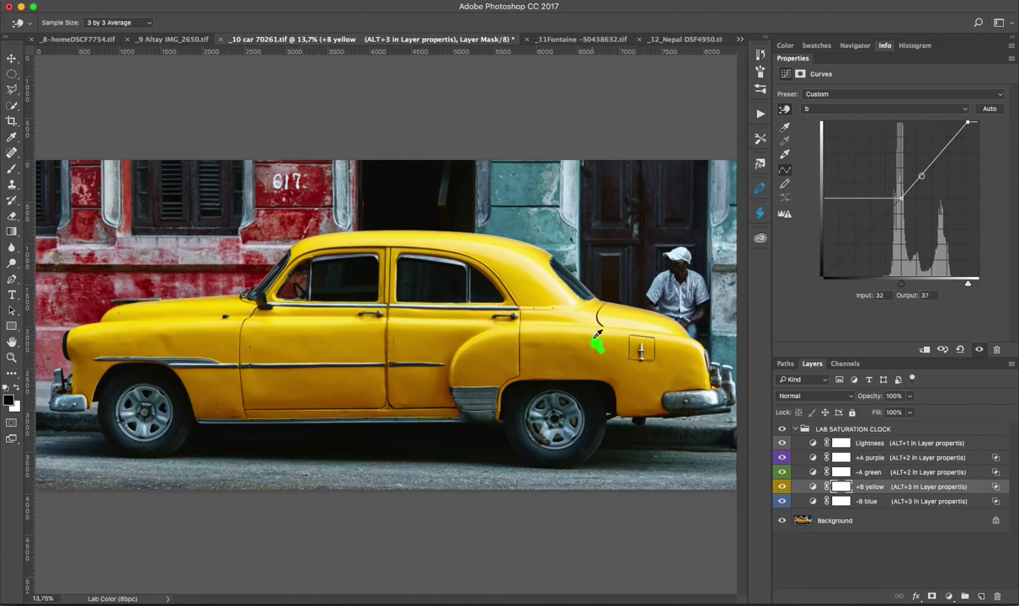
pyautogui.click(401, 3)
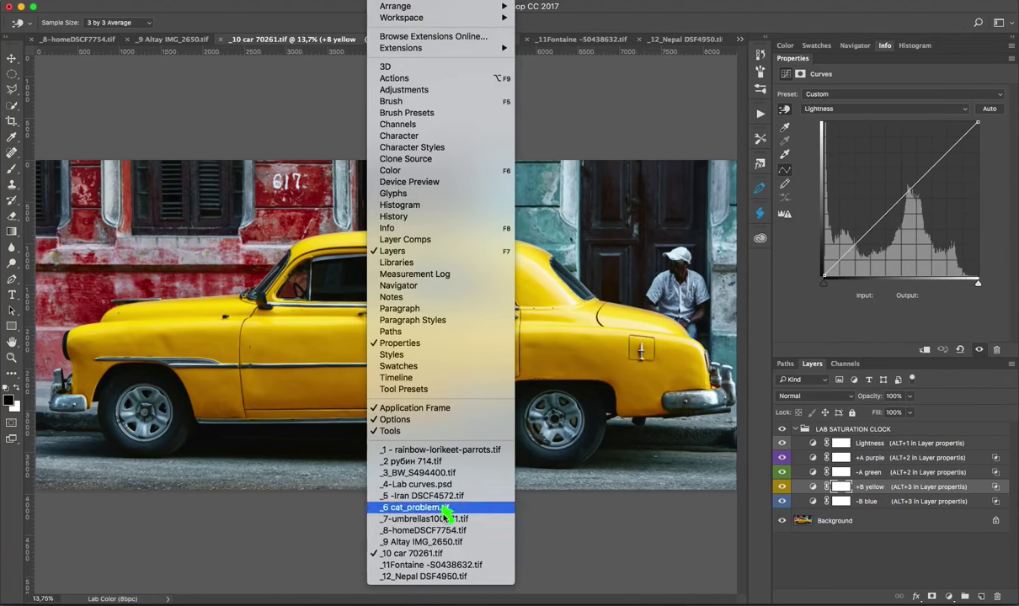
# Step: Switch to _11Fontaine and play the LAB SATURATION CLOCK action on it
pyautogui.click(439, 568)
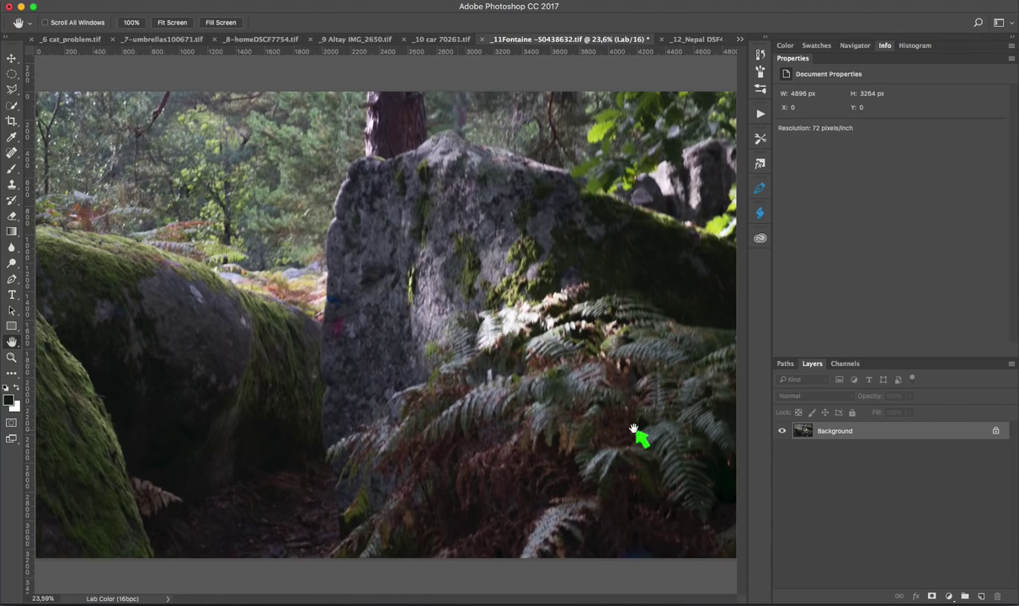
pyautogui.click(761, 112)
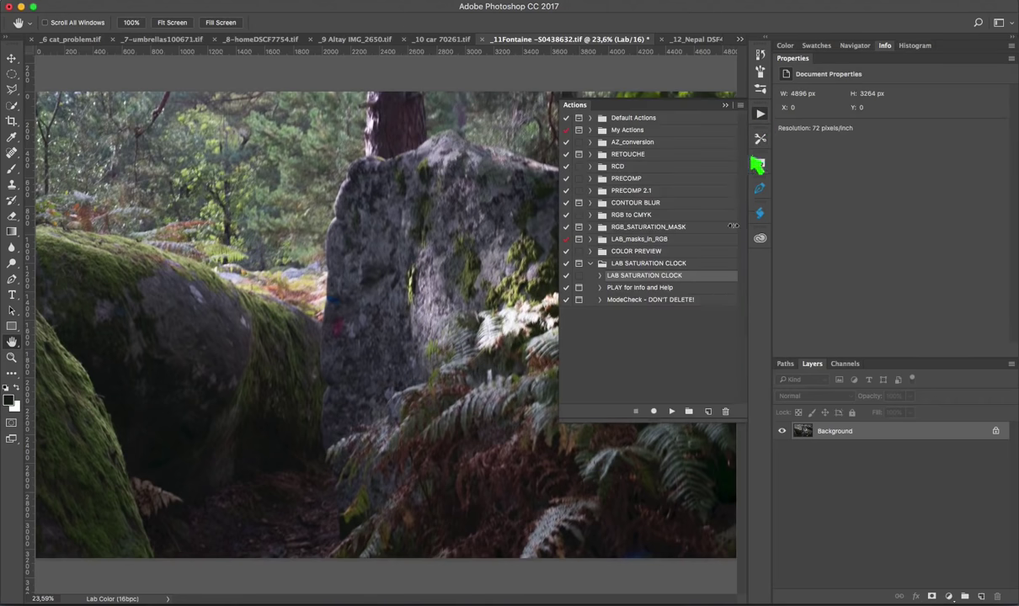
pyautogui.click(672, 412)
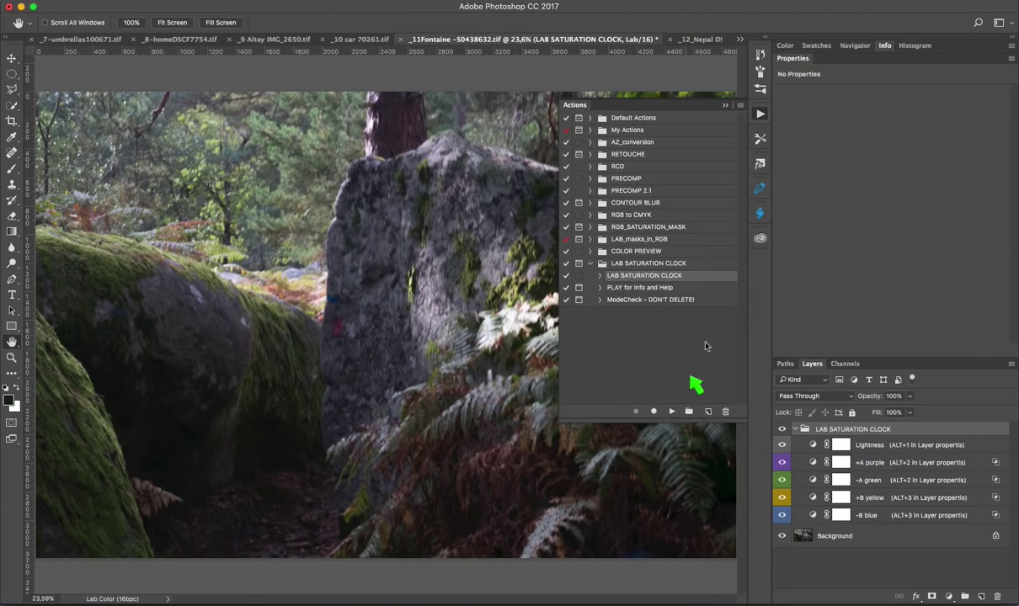
pyautogui.click(760, 115)
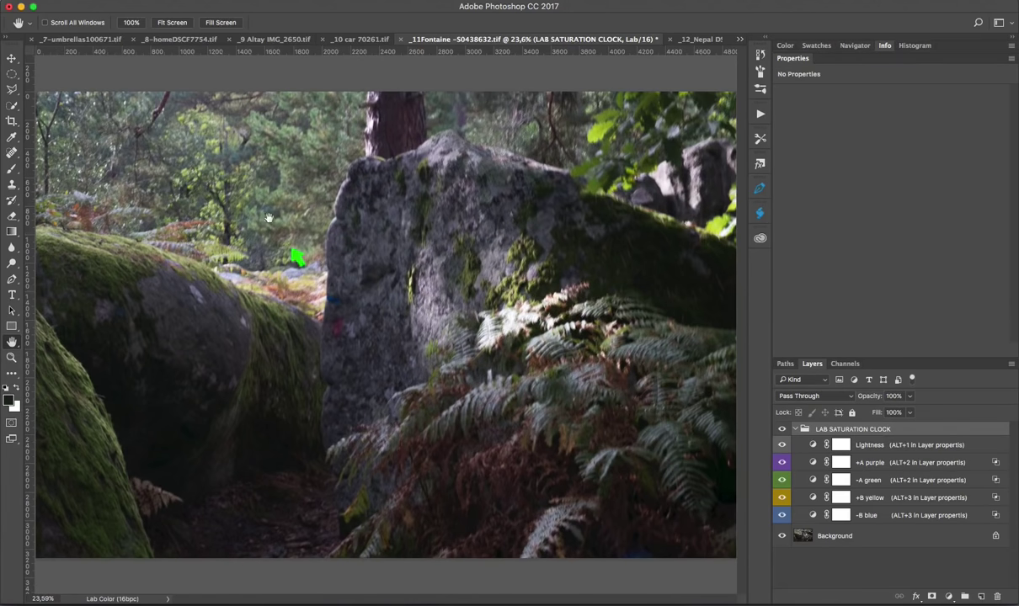
# Step: Raise the -A green a curve's black endpoint to the top, then shift it so input -49 maps to 127
pyautogui.click(814, 482)
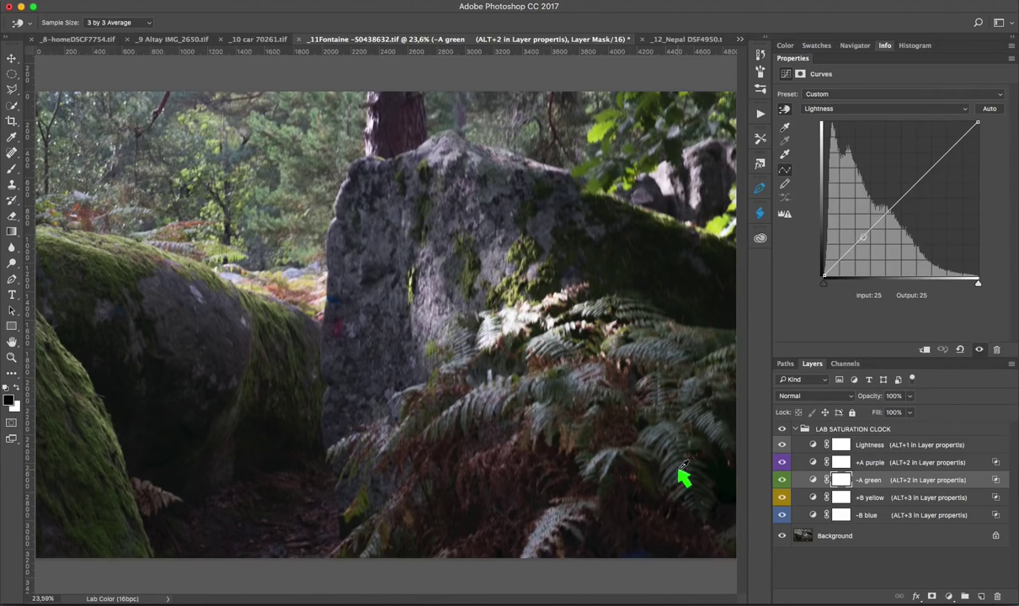
pyautogui.hotkey('alt', '2')
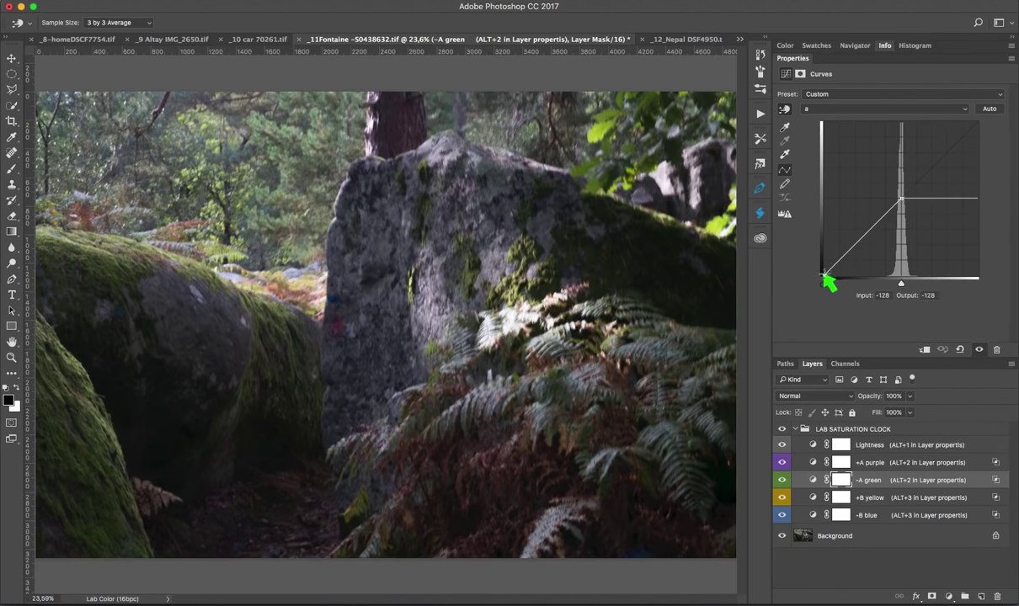
pyautogui.moveTo(825, 274); pyautogui.dragTo(800, 126)
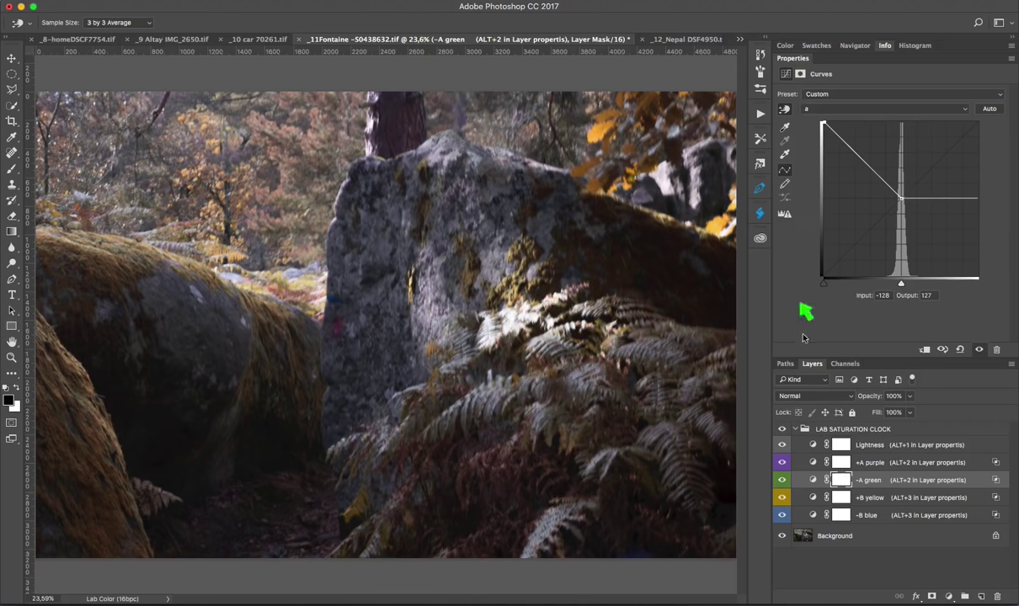
pyautogui.moveTo(823, 125); pyautogui.dragTo(823, 276)
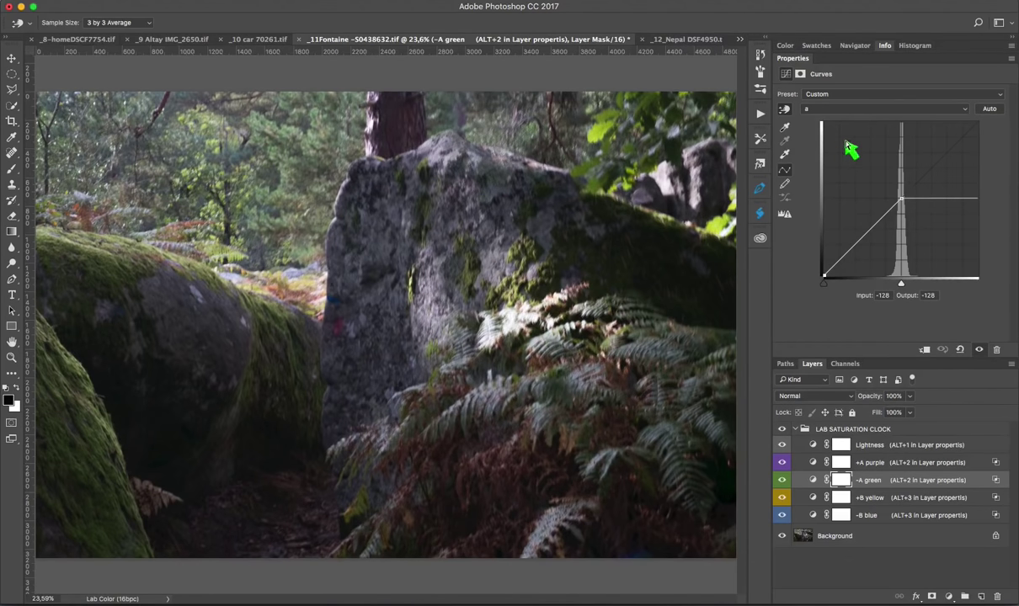
pyautogui.moveTo(825, 275); pyautogui.dragTo(822, 125)
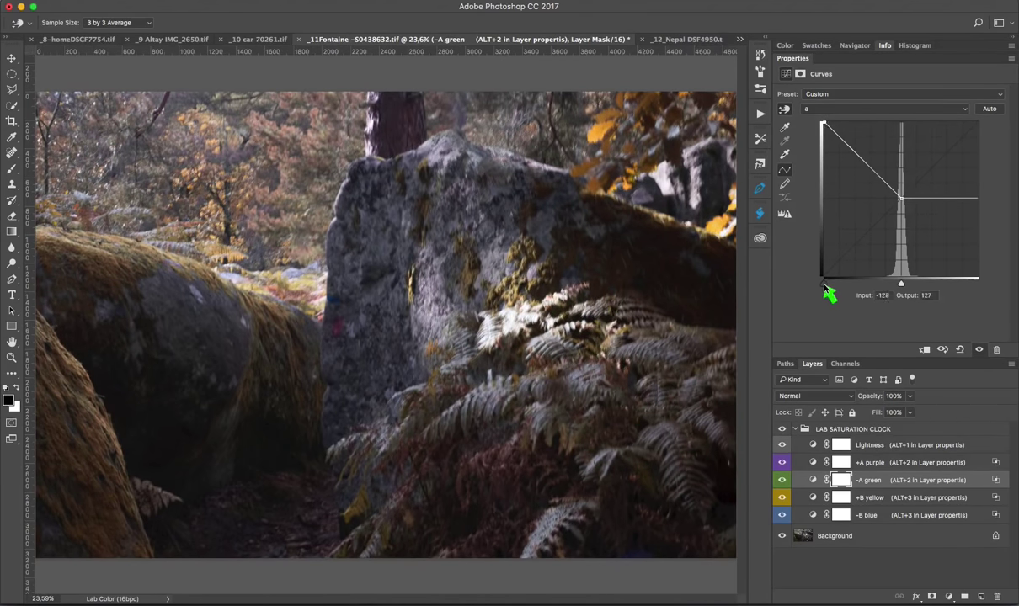
pyautogui.moveTo(825, 287); pyautogui.dragTo(872, 280)
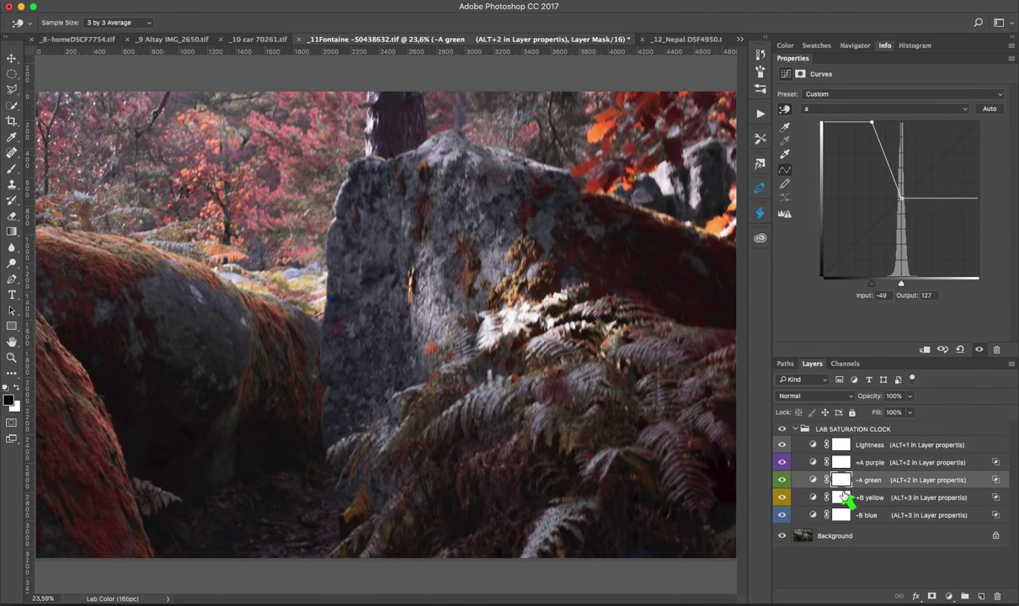
# Step: Move the forest +B yellow b-curve white point left so its top point is 69→127
pyautogui.click(830, 496)
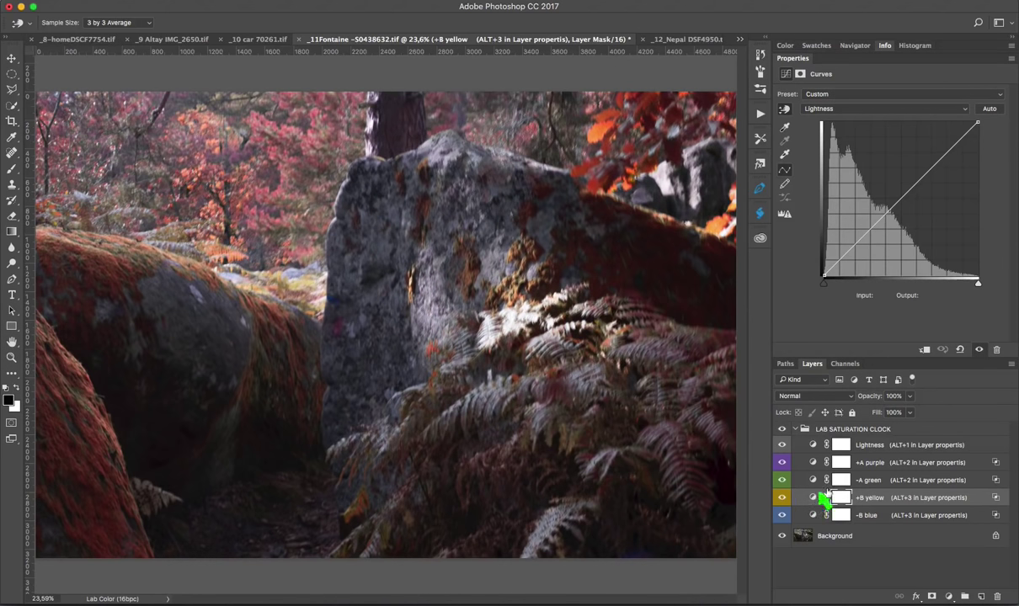
pyautogui.hotkey('alt', '3')
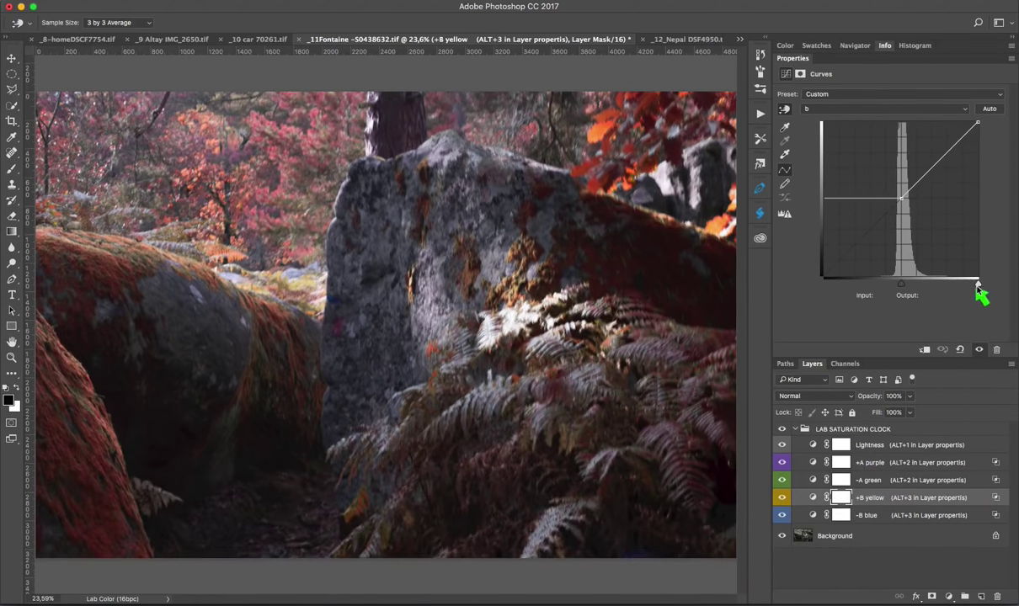
pyautogui.moveTo(978, 286); pyautogui.dragTo(946, 288)
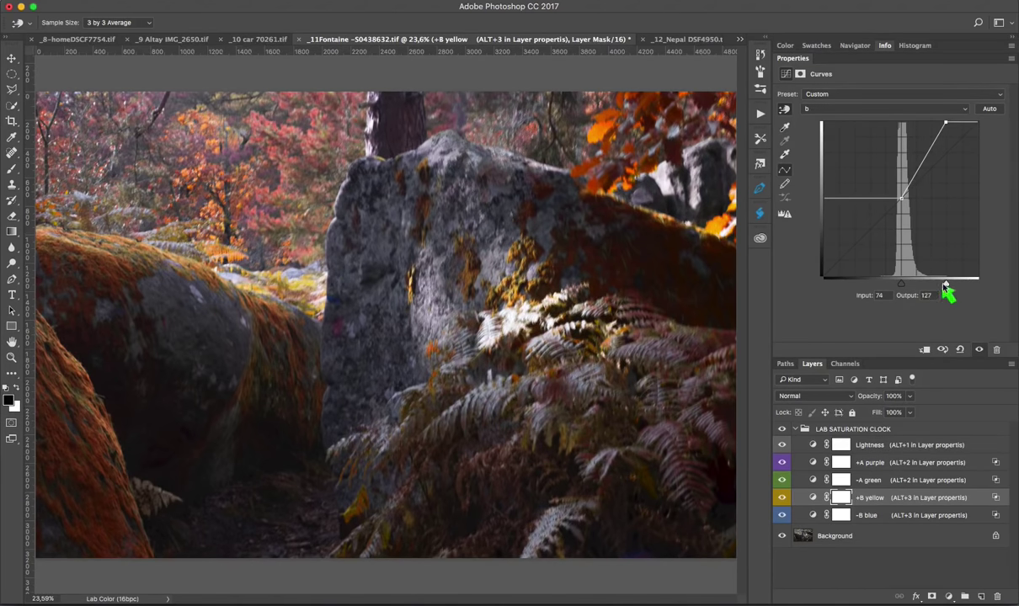
pyautogui.moveTo(944, 285); pyautogui.dragTo(943, 286)
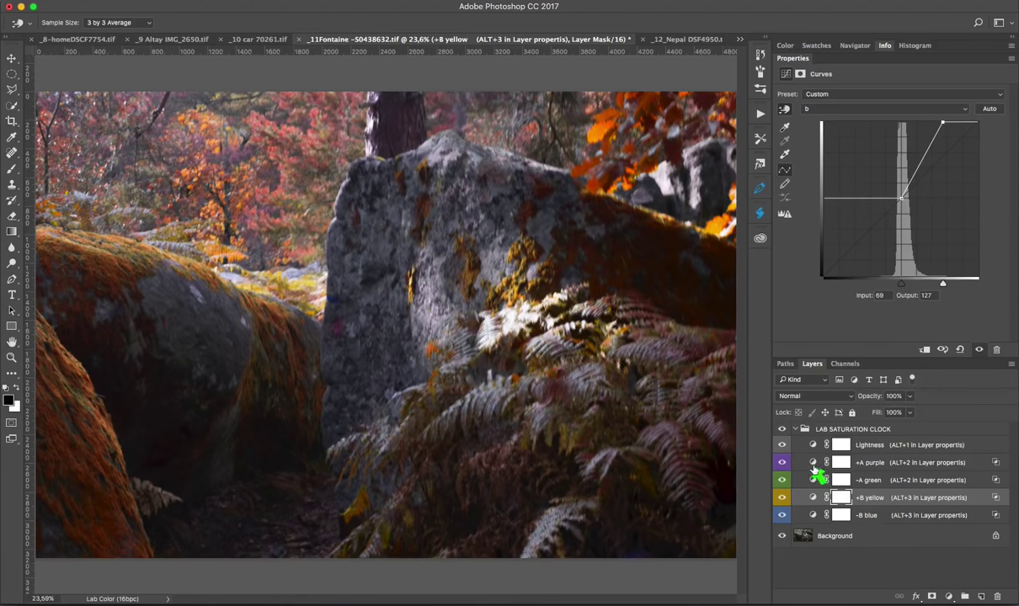
pyautogui.click(813, 462)
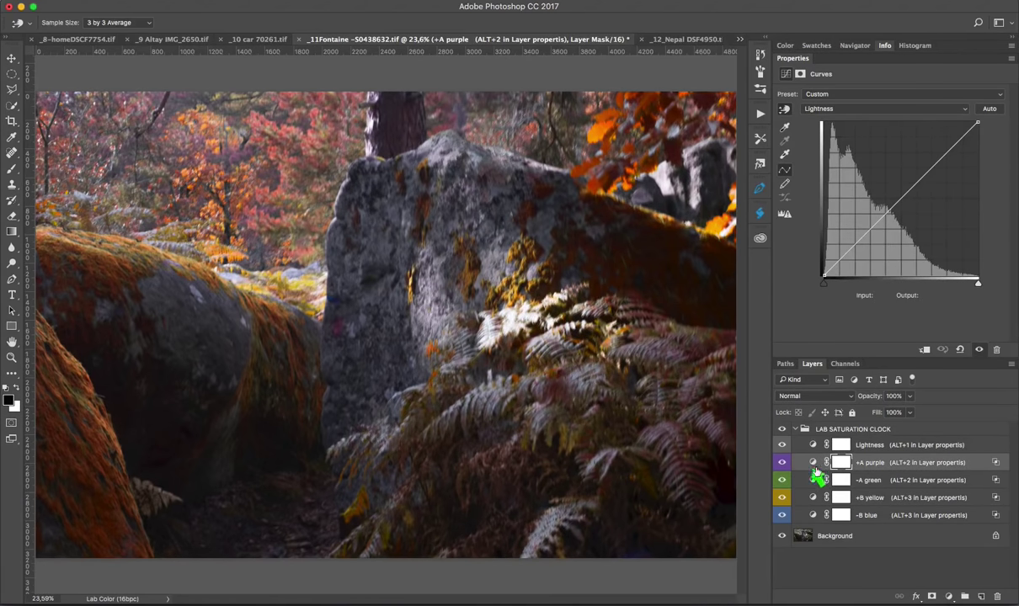
pyautogui.hotkey('alt', '2')
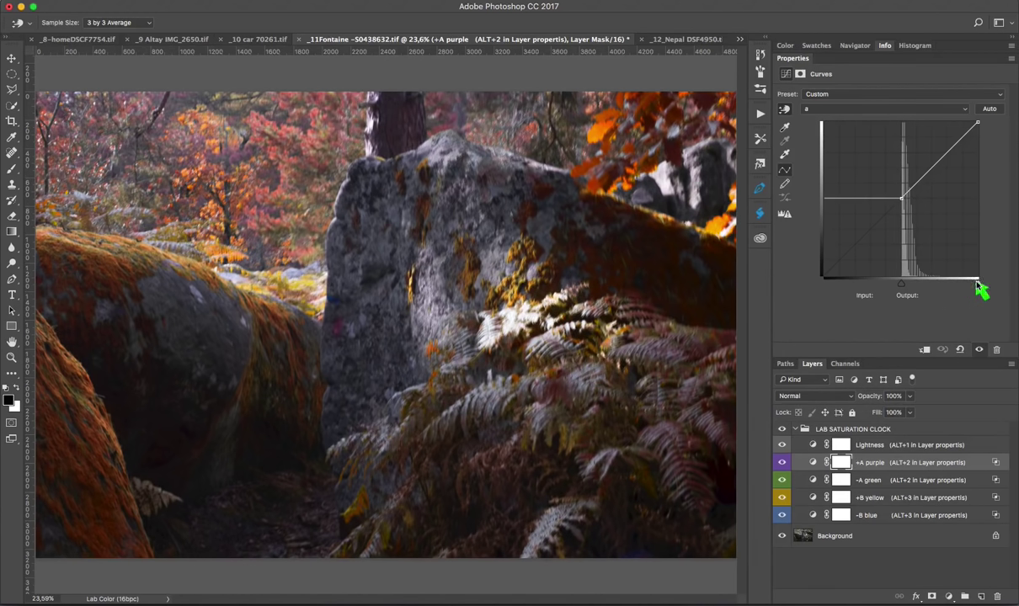
pyautogui.moveTo(976, 284)
pyautogui.mouseDown()
pyautogui.moveTo(955, 283)
pyautogui.moveTo(977, 284)
pyautogui.mouseUp()
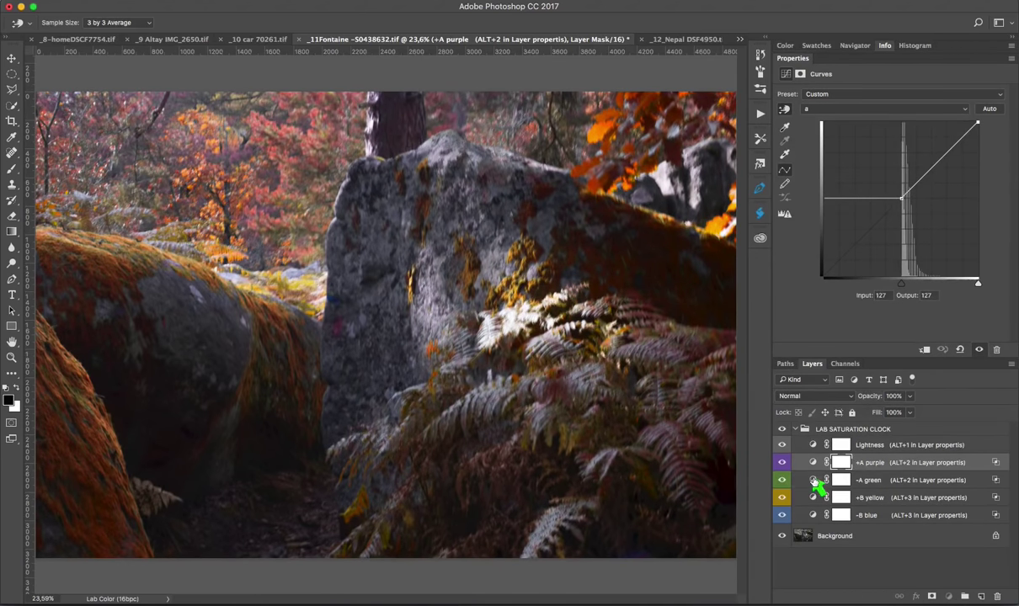
pyautogui.click(814, 480)
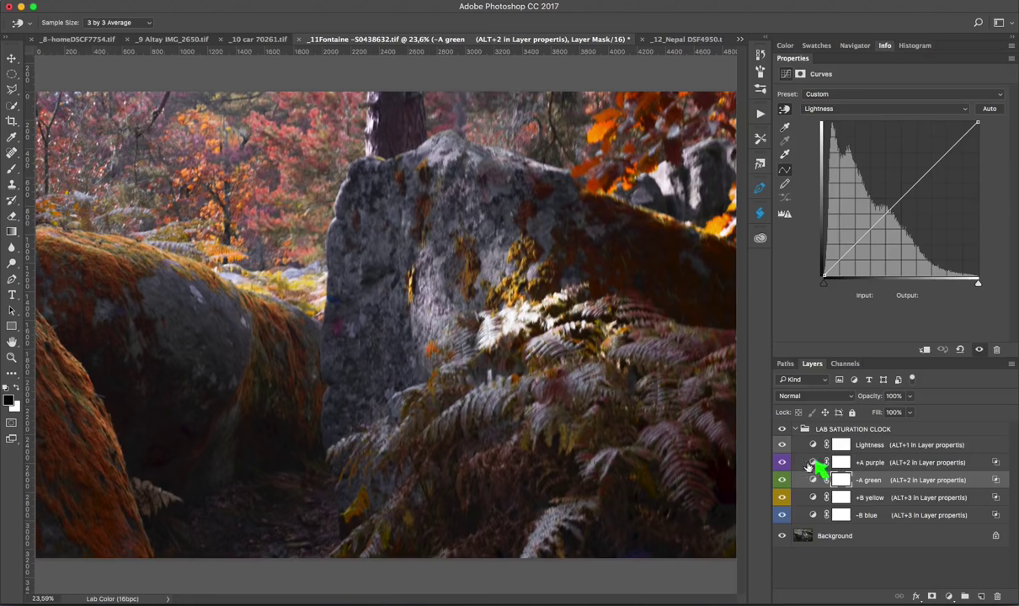
pyautogui.hotkey('alt', '2')
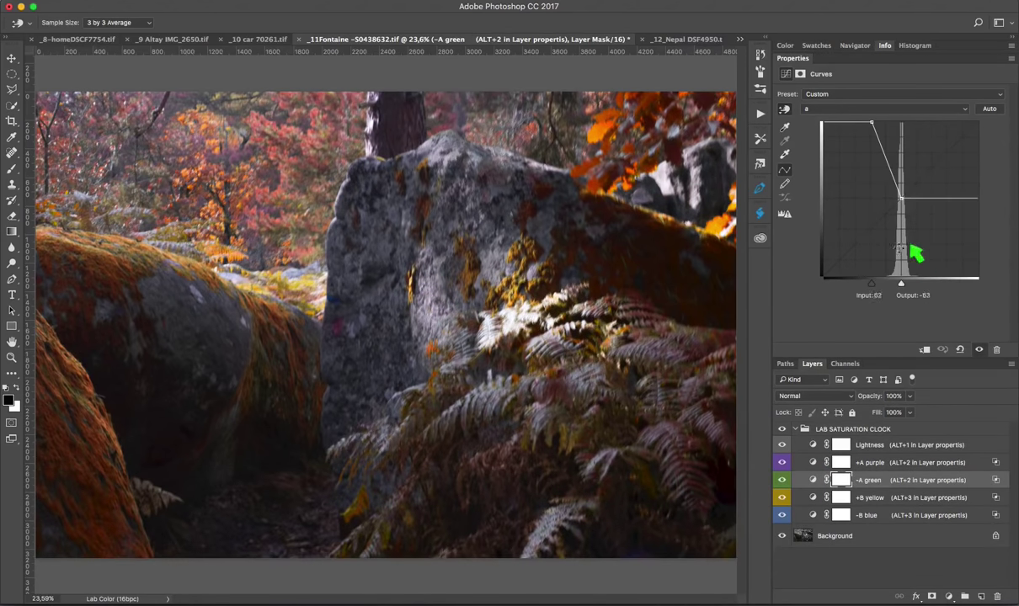
pyautogui.click(873, 287)
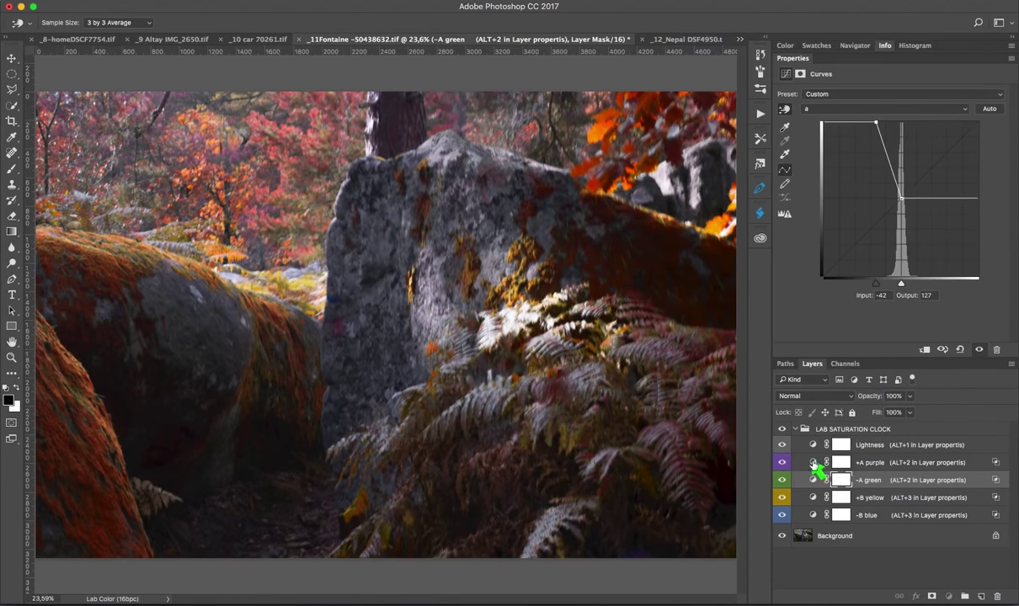
pyautogui.click(814, 464)
pyautogui.hotkey('alt', '2')
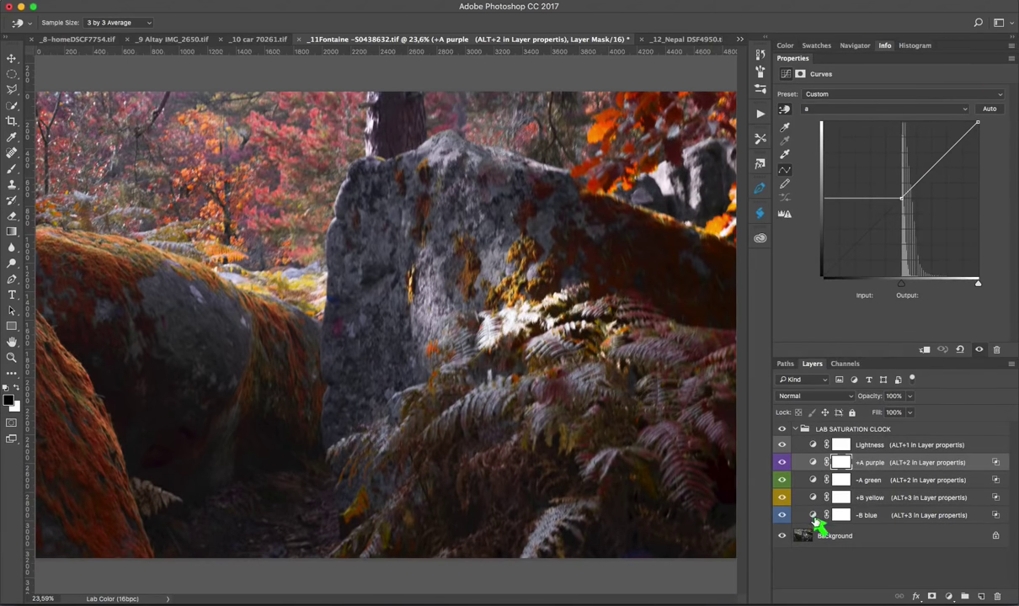
# Step: Raise the -B blue layer's b-curve black endpoint to -128→-47
pyautogui.click(813, 515)
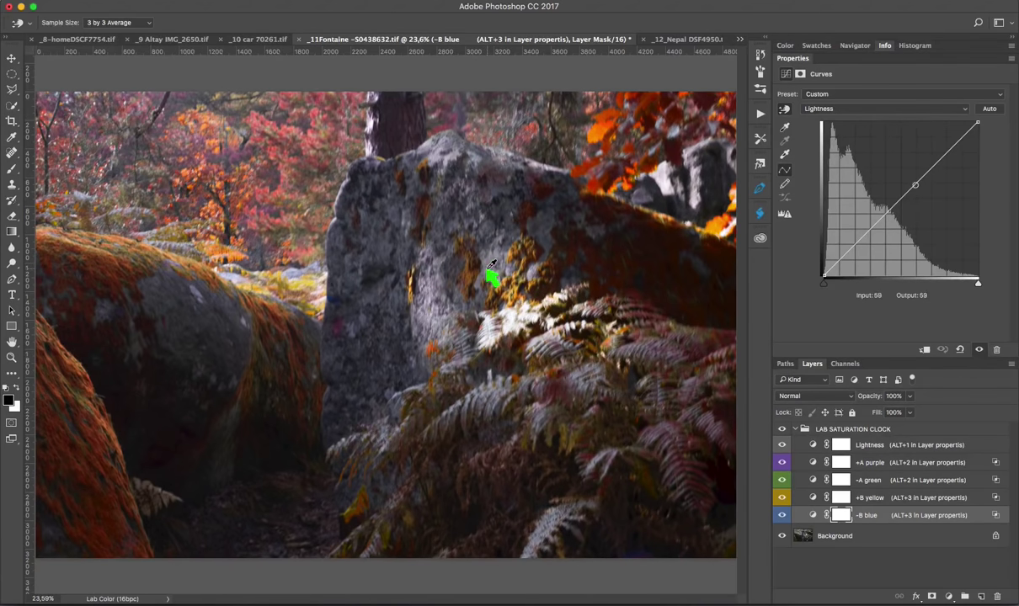
pyautogui.press('alt')
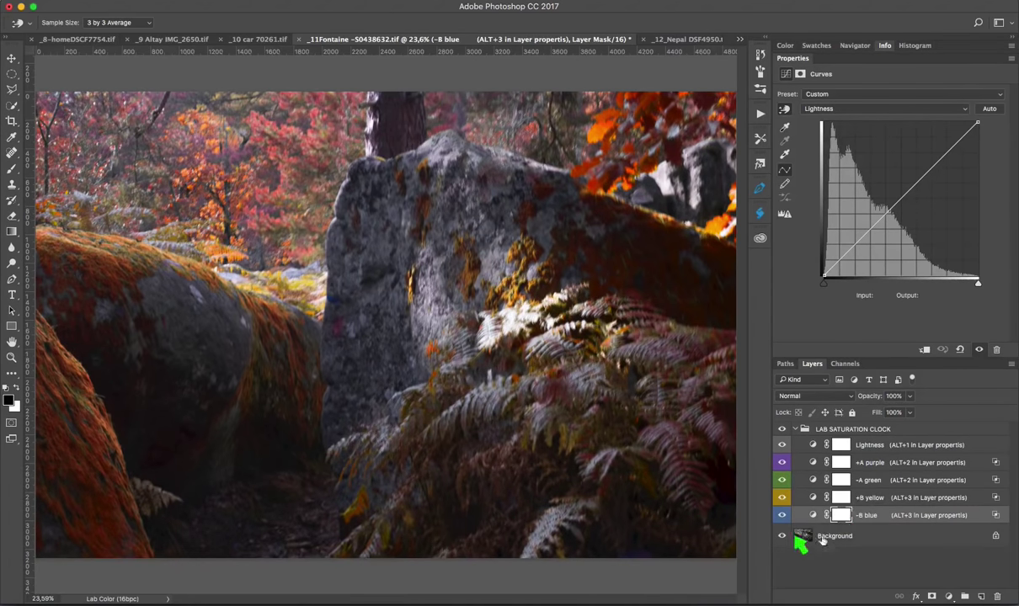
pyautogui.hotkey('alt', '3')
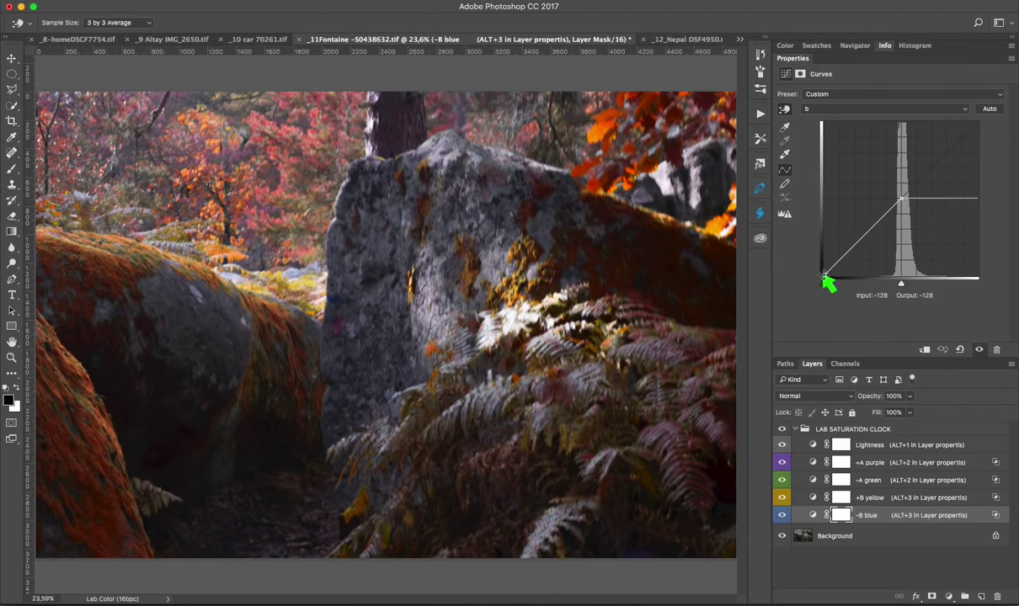
pyautogui.moveTo(824, 275); pyautogui.dragTo(817, 228)
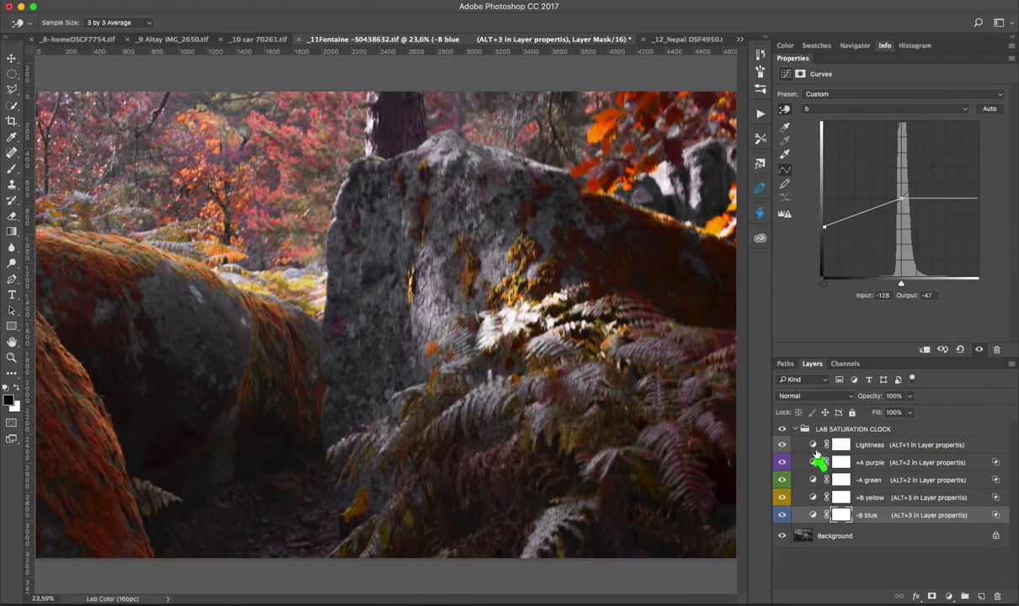
# Step: Add several sampled points to the forest Lightness curve, lifting its top point to 80→88
pyautogui.click(813, 447)
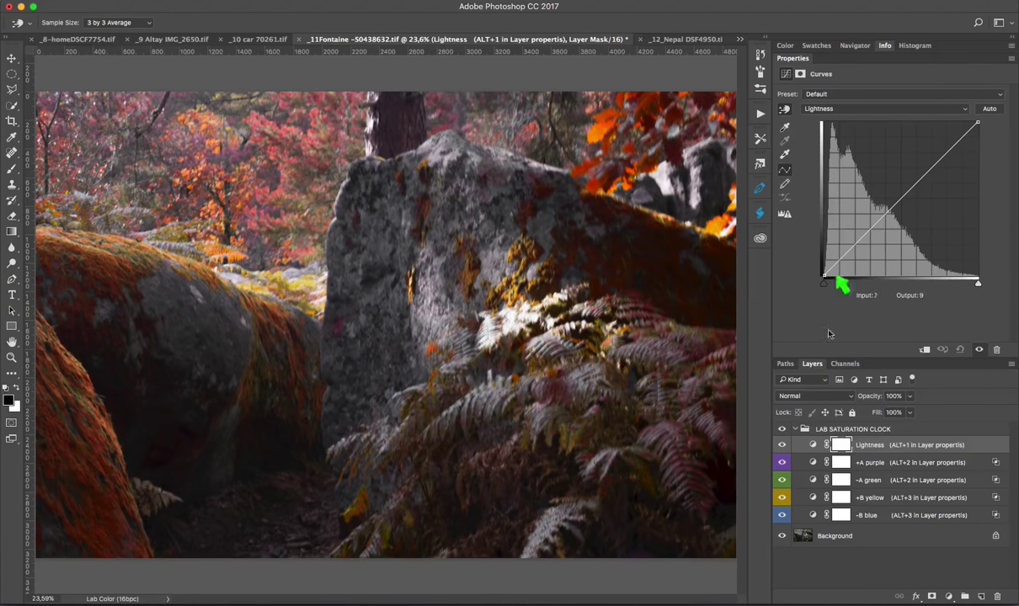
pyautogui.click(784, 108)
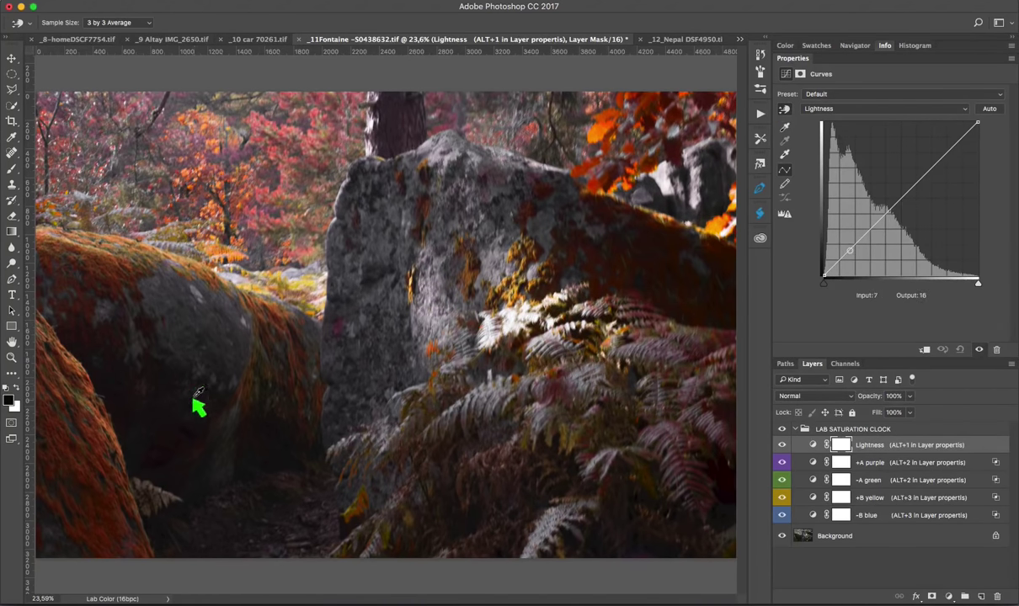
pyautogui.click(199, 354)
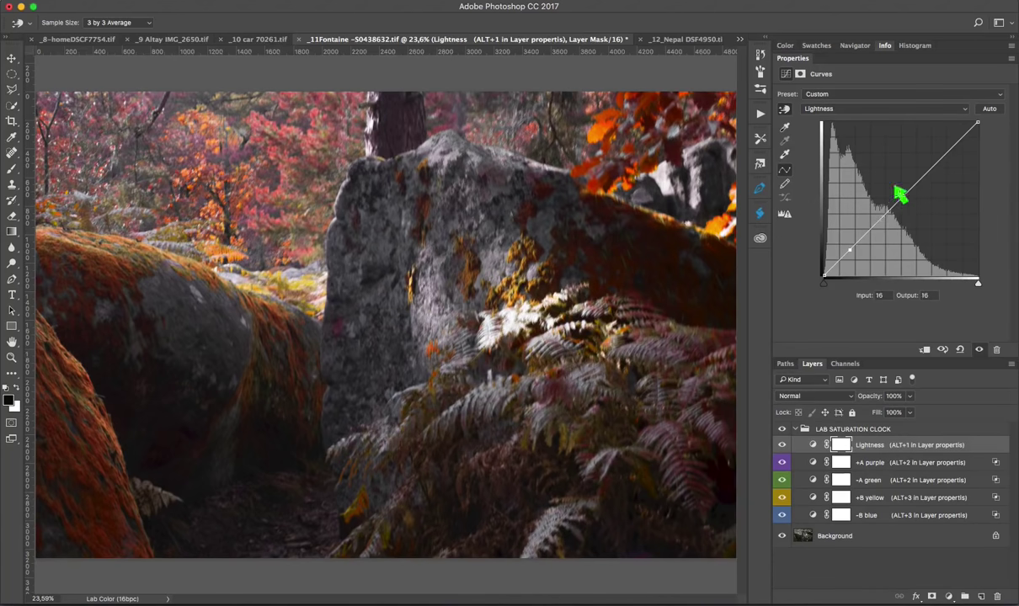
pyautogui.click(881, 219)
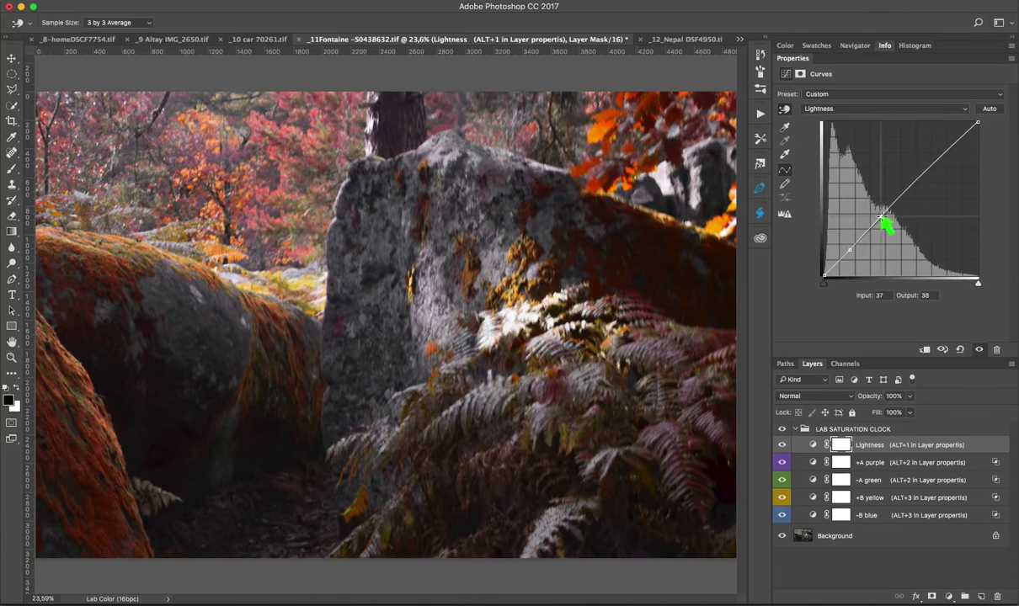
pyautogui.click(909, 187)
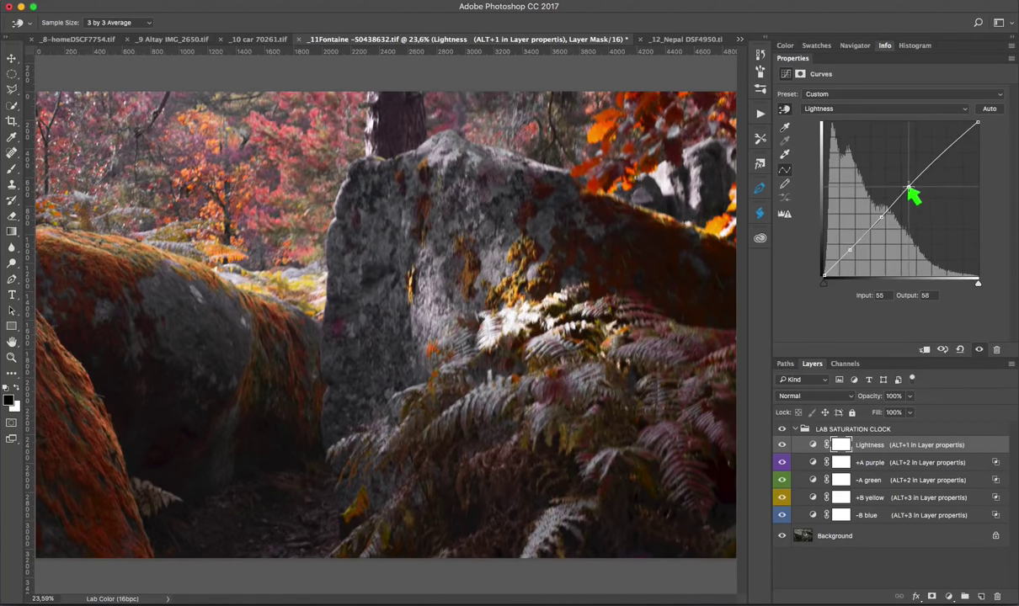
pyautogui.click(947, 142)
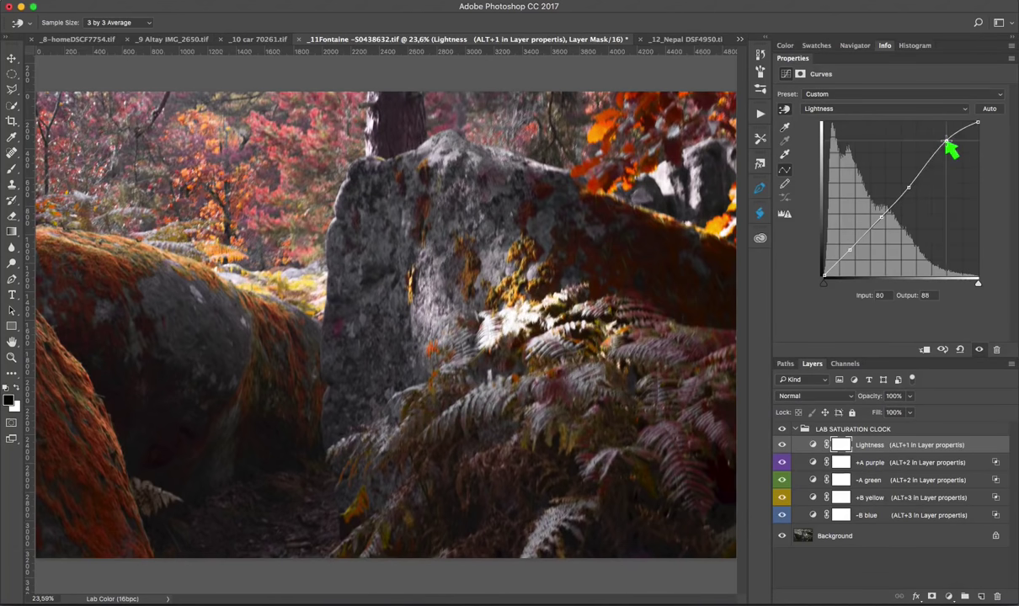
pyautogui.click(909, 187)
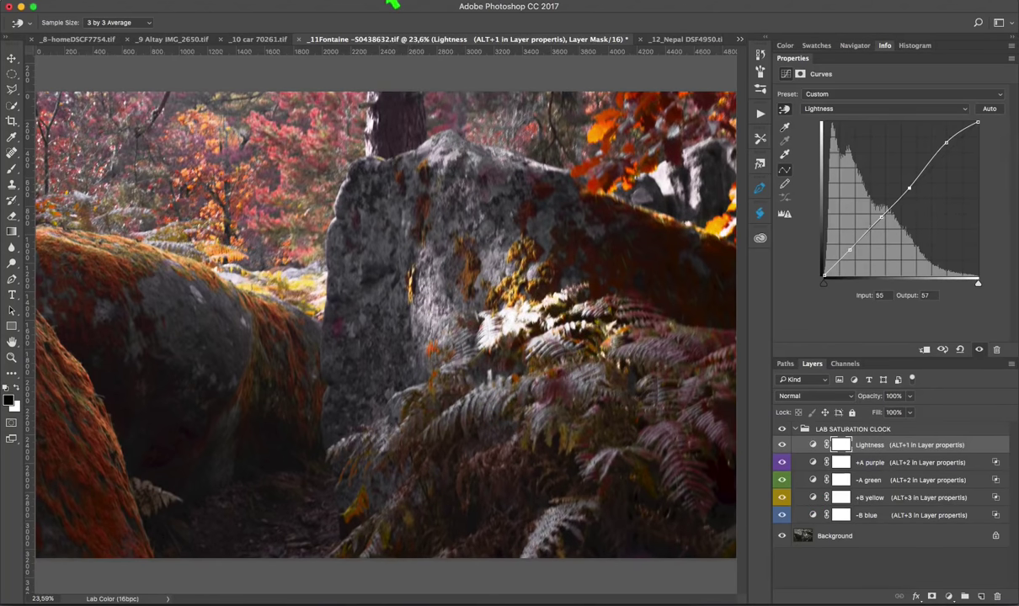
pyautogui.click(369, 3)
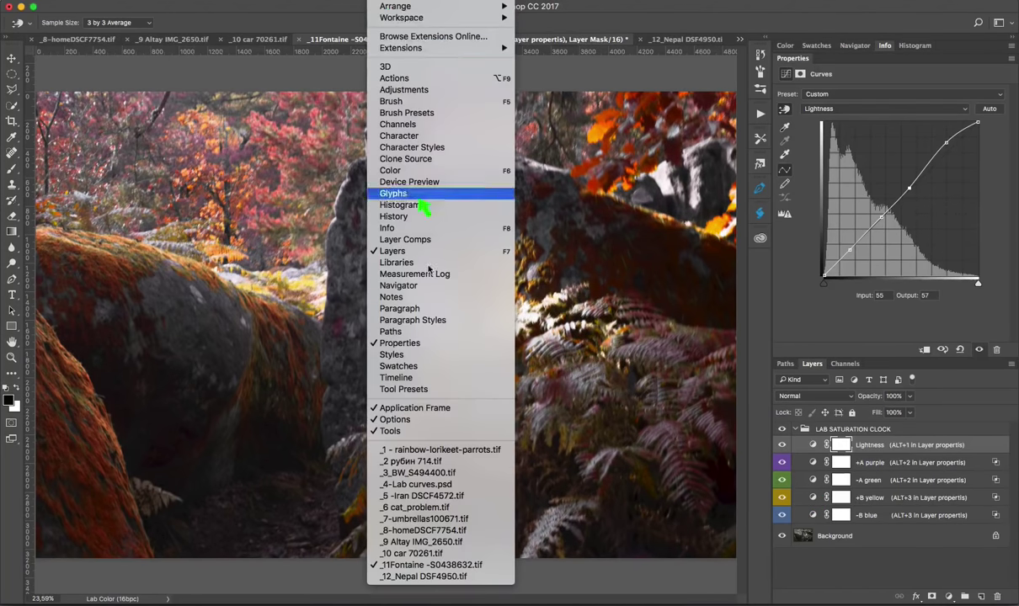
# Step: Switch to the Nepal photo, play LAB SATURATION CLOCK, and target the +B yellow layer
pyautogui.click(419, 578)
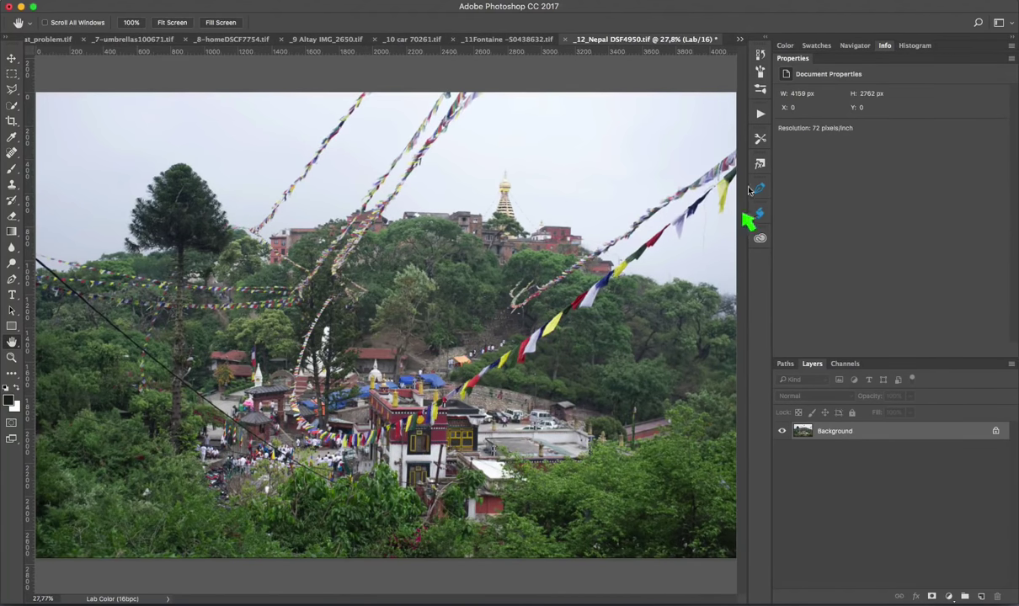
pyautogui.click(759, 113)
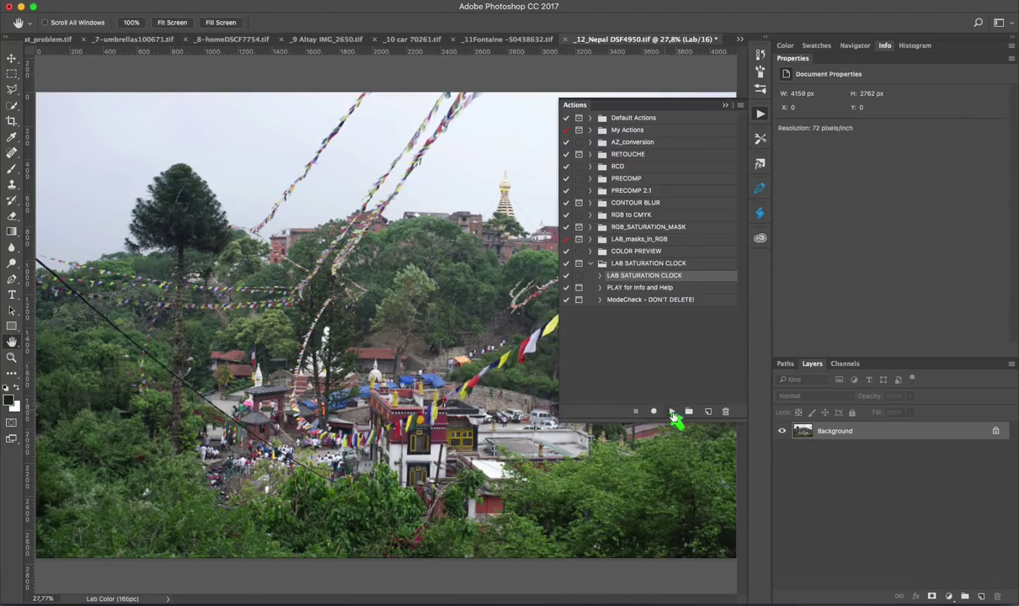
pyautogui.click(671, 412)
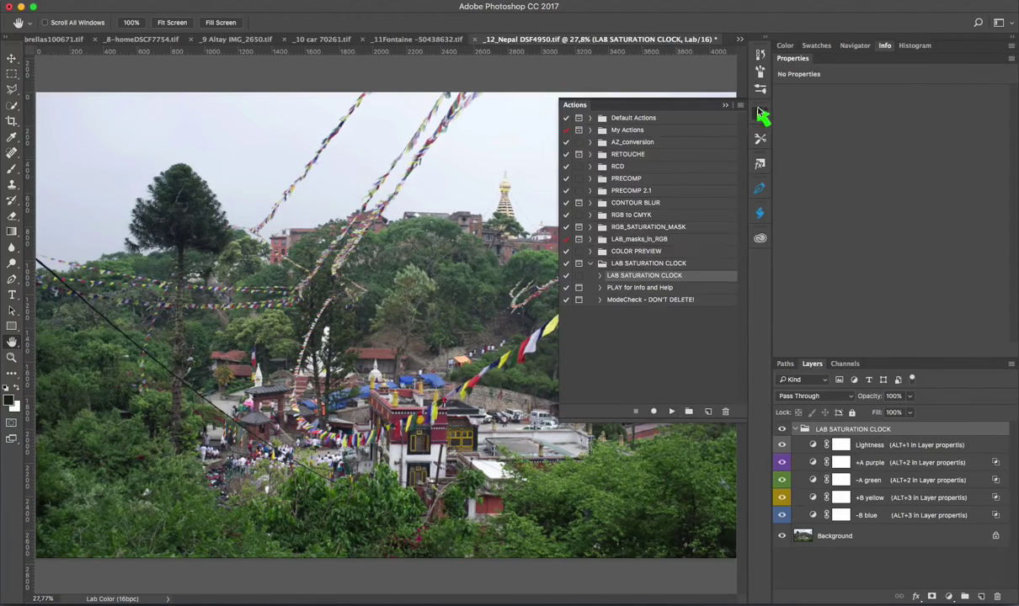
pyautogui.click(760, 112)
pyautogui.click(811, 498)
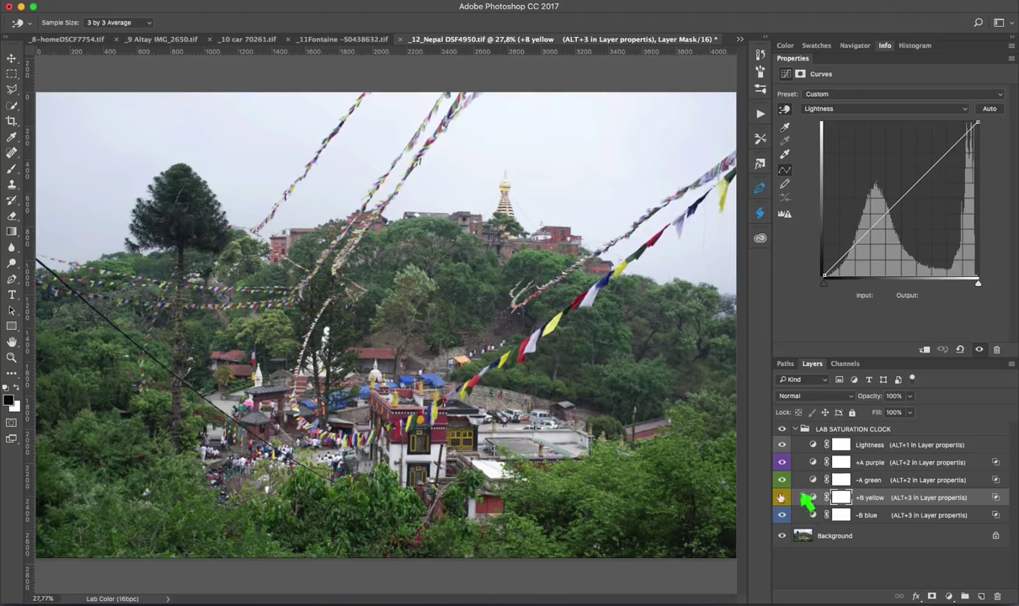
# Step: Steepen the +B yellow b curve to a 36→127 top point and lift an added yellow-side point
pyautogui.hotkey('alt', '3')
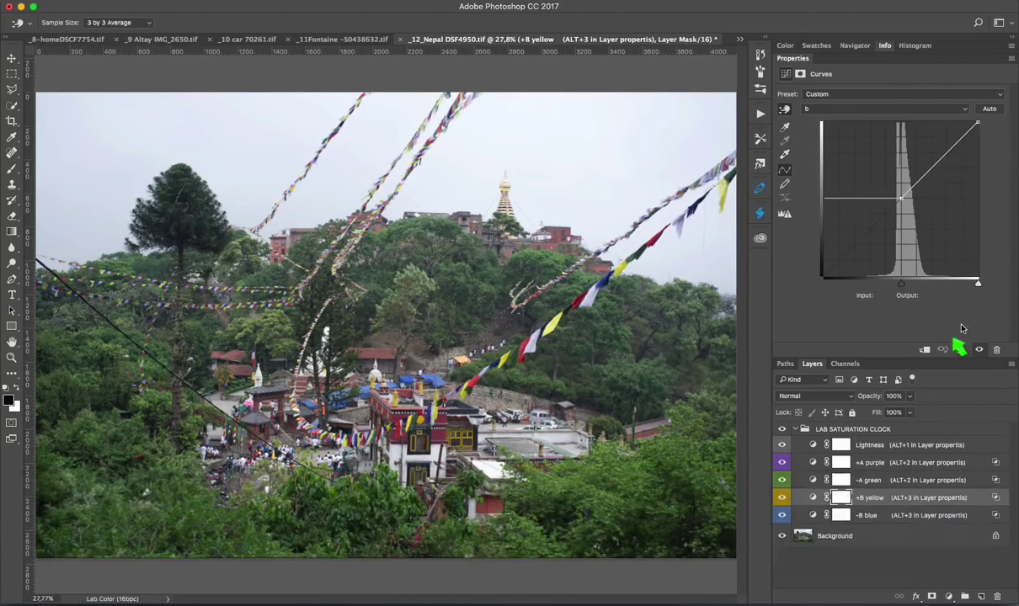
pyautogui.moveTo(978, 285); pyautogui.dragTo(927, 291)
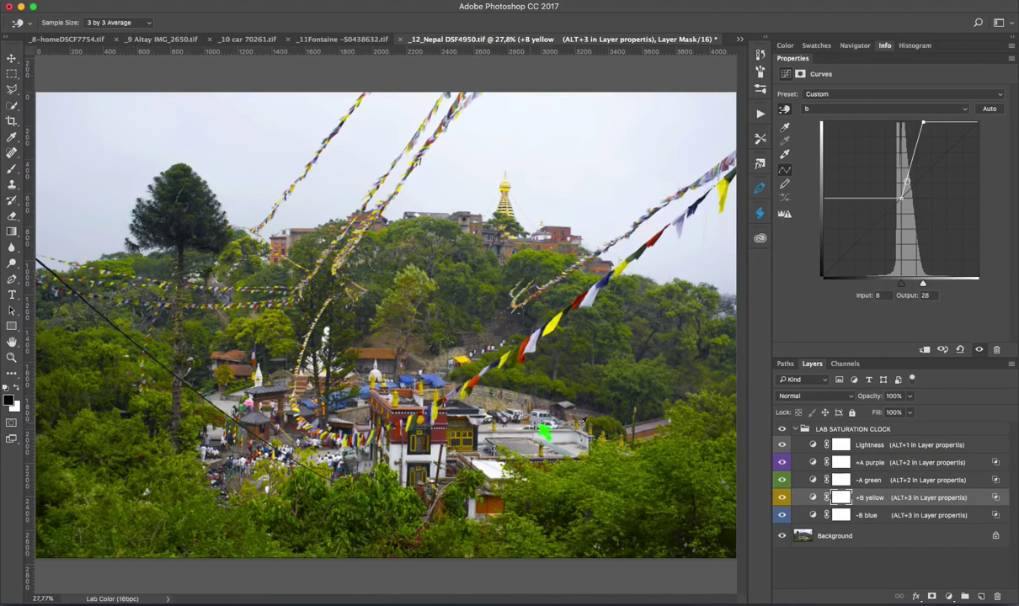
pyautogui.click(613, 449)
pyautogui.moveTo(618, 441); pyautogui.dragTo(620, 445)
pyautogui.click(1007, 366)
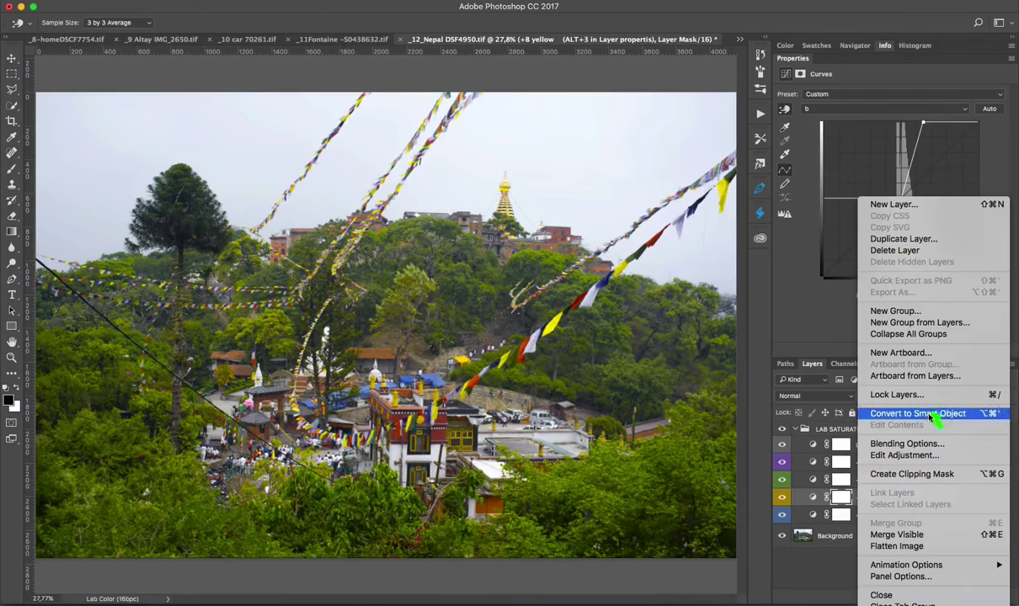
# Step: Give +B yellow a b-channel Blend If with the underlying limit split at 155/167
pyautogui.click(919, 446)
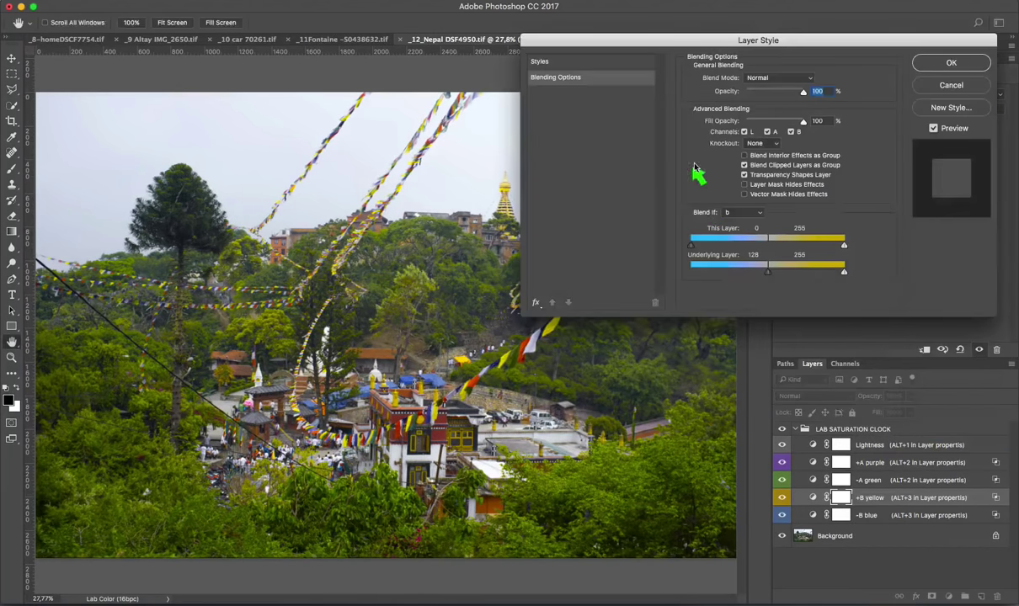
pyautogui.moveTo(769, 44); pyautogui.dragTo(767, 71)
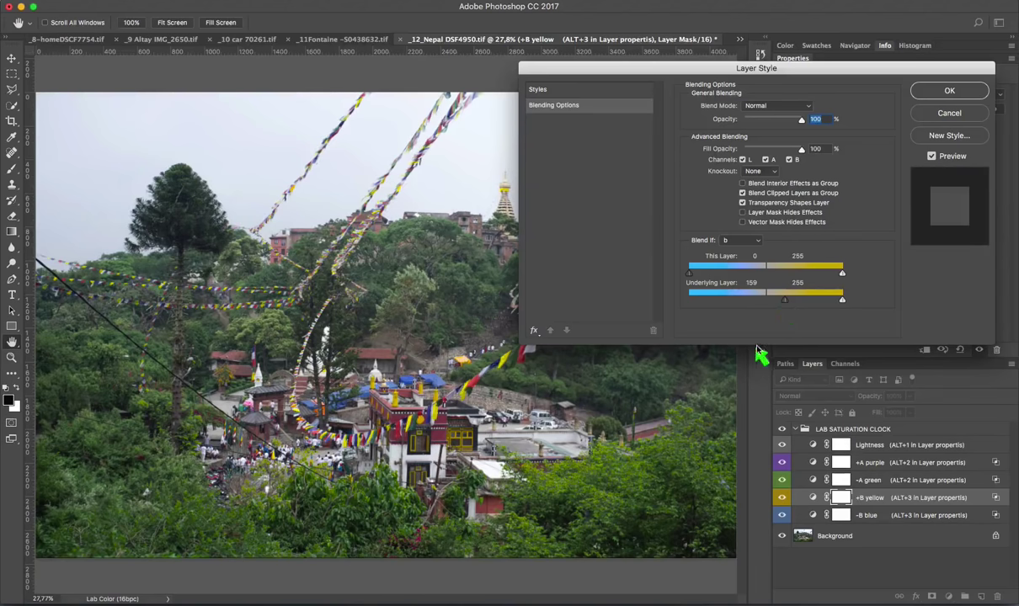
pyautogui.press('alt')
pyautogui.click(926, 91)
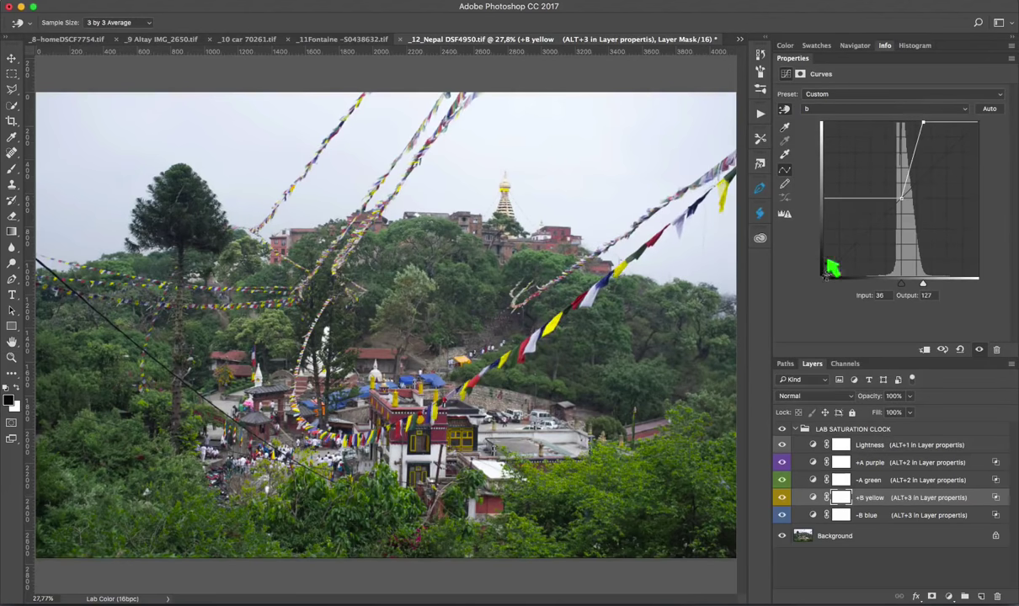
# Step: Paint the +B yellow mask to remove the boost from the lower trees, then target +A purple
pyautogui.press('b')
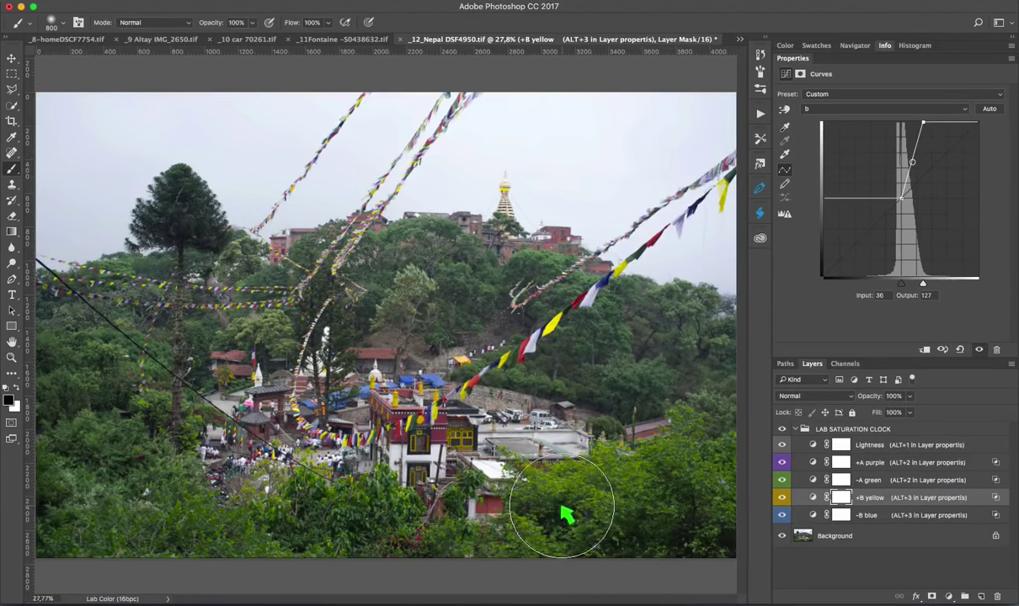
pyautogui.moveTo(605, 507)
pyautogui.mouseDown()
pyautogui.moveTo(645, 509)
pyautogui.moveTo(562, 496)
pyautogui.moveTo(470, 545)
pyautogui.moveTo(341, 541)
pyautogui.moveTo(284, 514)
pyautogui.moveTo(273, 519)
pyautogui.mouseUp()
pyautogui.moveTo(463, 535)
pyautogui.mouseDown()
pyautogui.moveTo(545, 512)
pyautogui.moveTo(573, 486)
pyautogui.moveTo(383, 526)
pyautogui.moveTo(264, 504)
pyautogui.mouseUp()
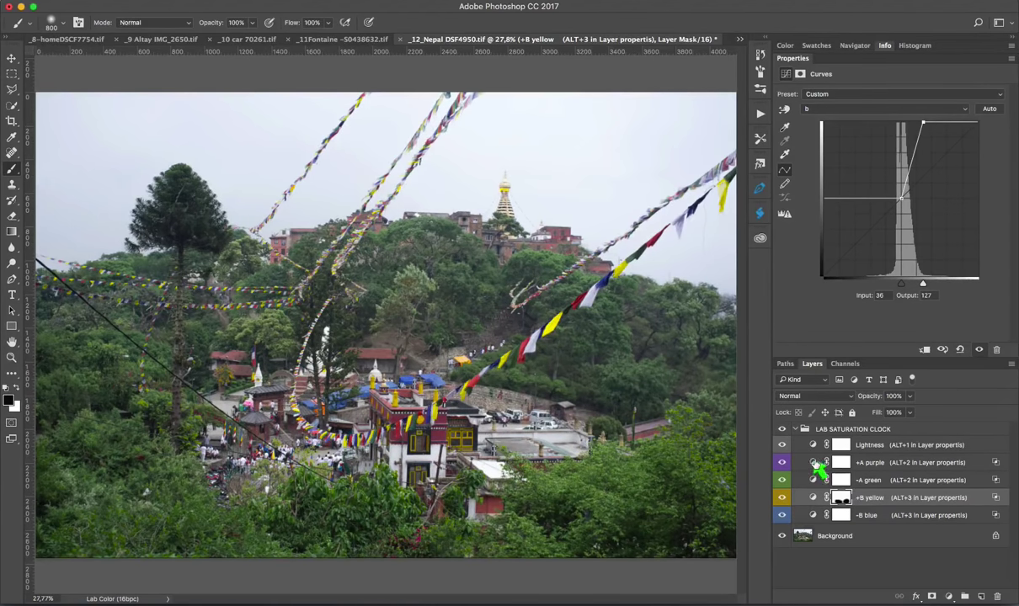
pyautogui.click(814, 462)
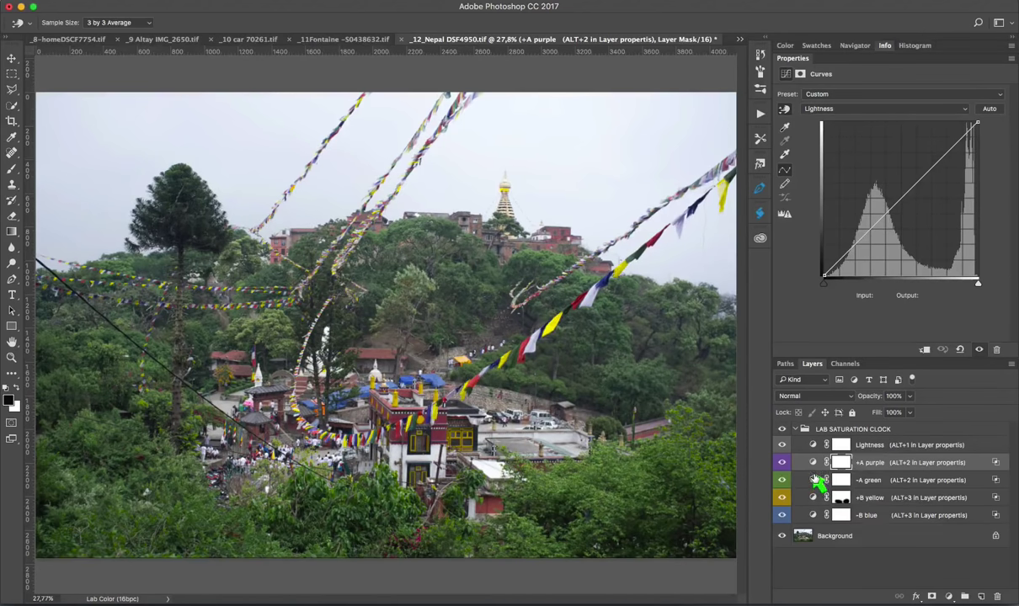
# Step: Move the +A purple a-channel curve's white input to about 60 to intensify magentas
pyautogui.hotkey('alt', '2')
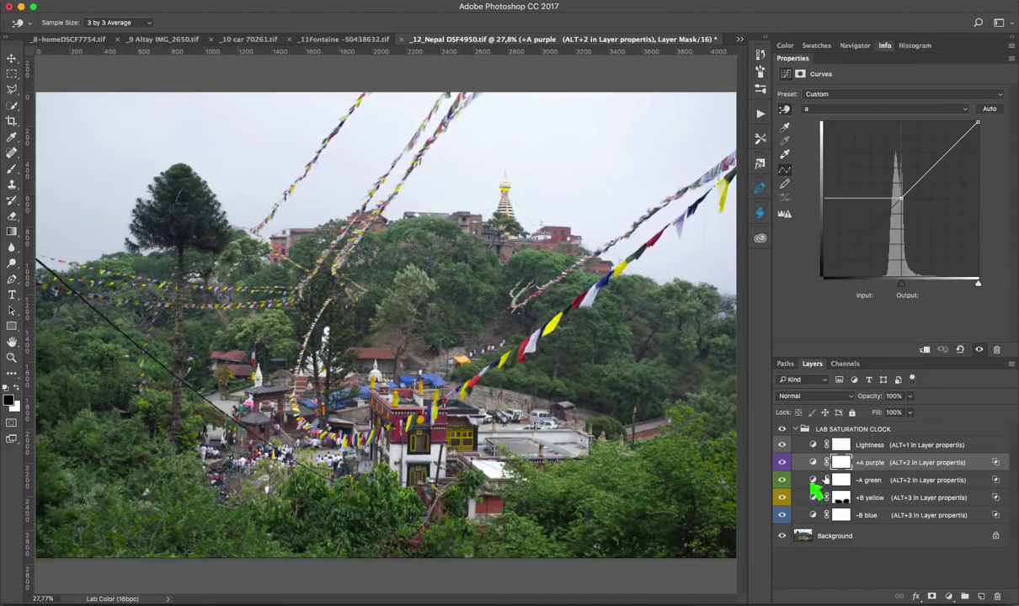
pyautogui.moveTo(979, 283); pyautogui.dragTo(938, 284)
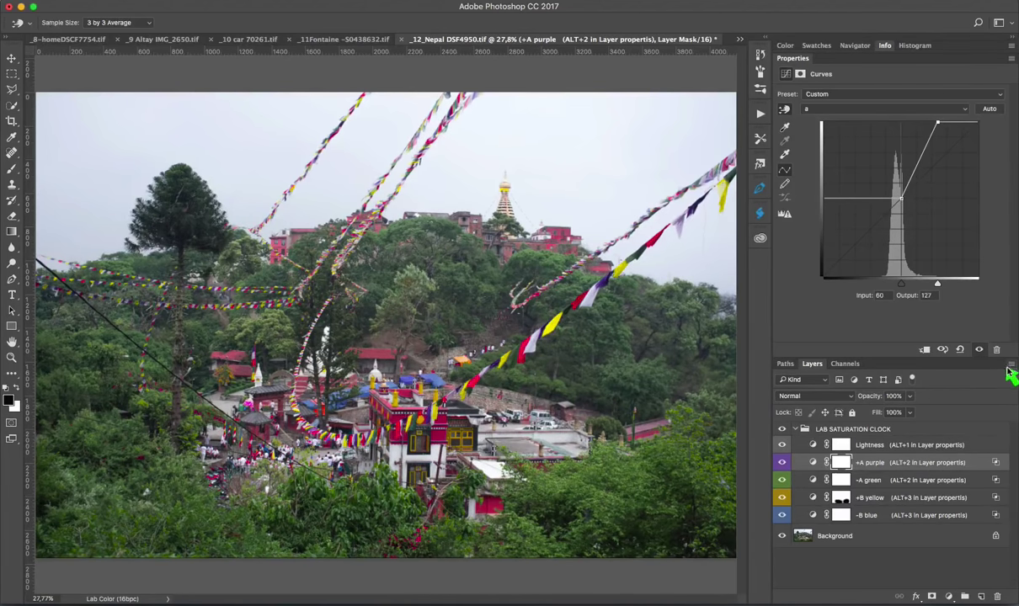
# Step: Give +A purple an a-channel Blend If with the underlying black limit split to 156/174
pyautogui.click(1011, 364)
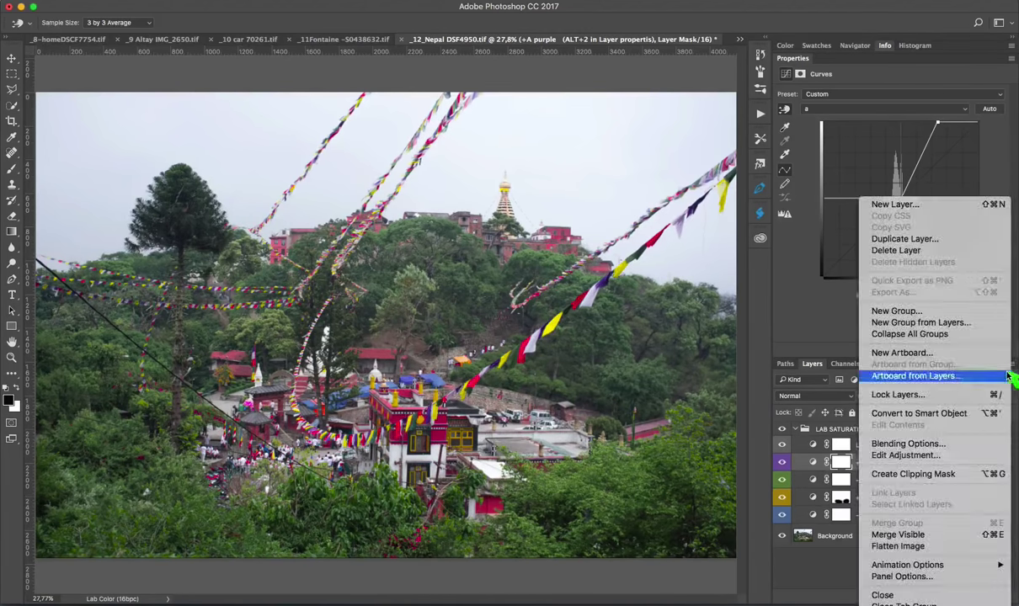
pyautogui.click(908, 445)
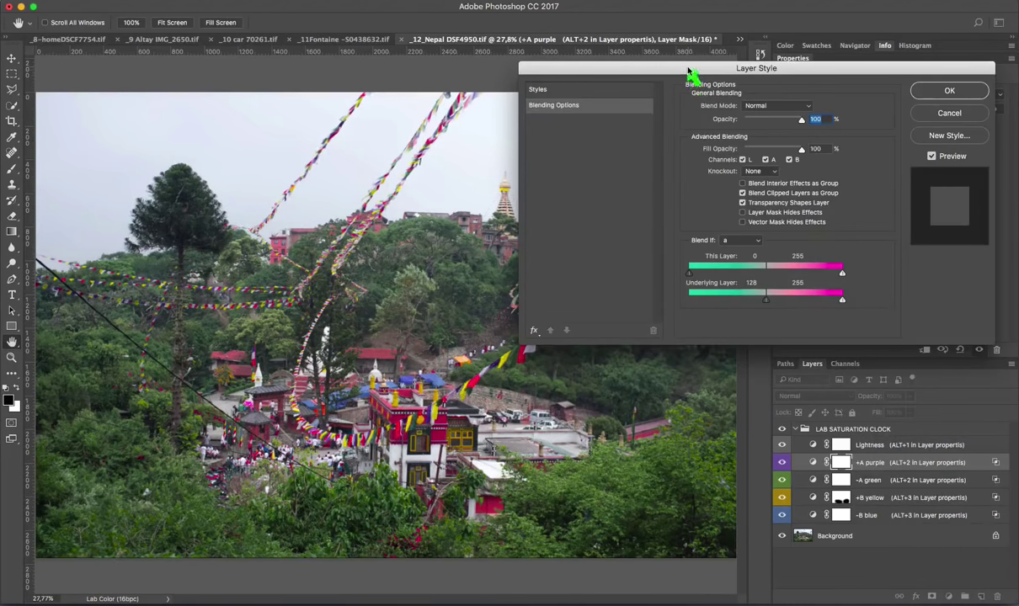
pyautogui.moveTo(688, 72); pyautogui.dragTo(696, 77)
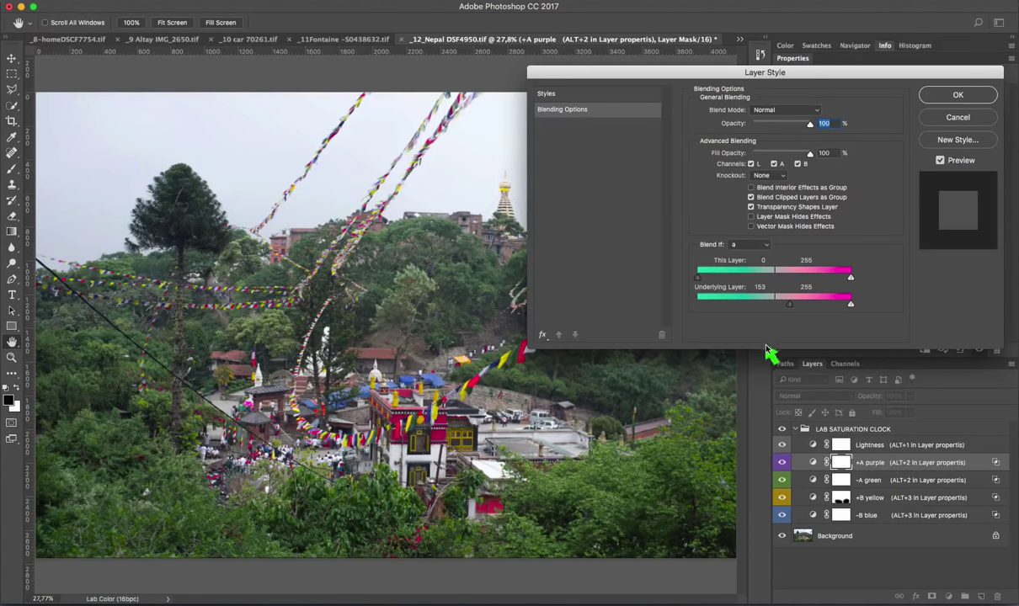
pyautogui.press('alt')
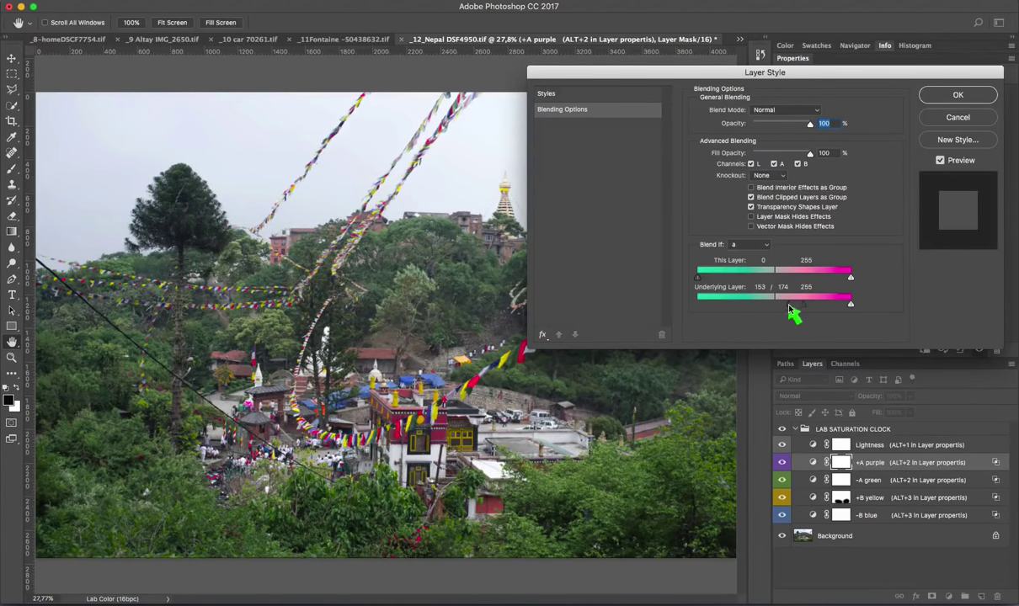
pyautogui.moveTo(792, 311); pyautogui.dragTo(794, 312)
pyautogui.moveTo(587, 72); pyautogui.dragTo(608, 73)
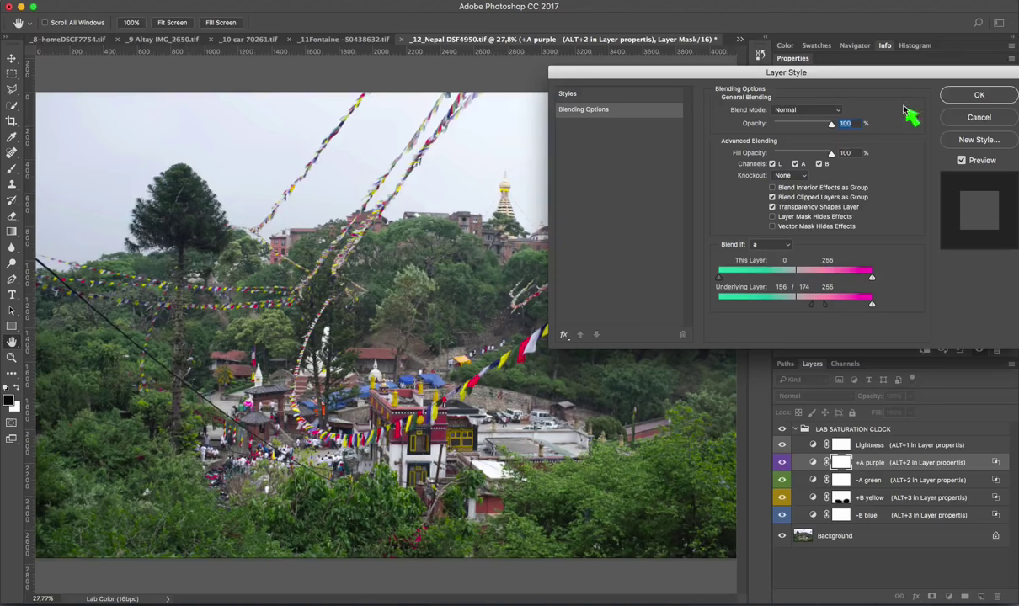
pyautogui.click(969, 96)
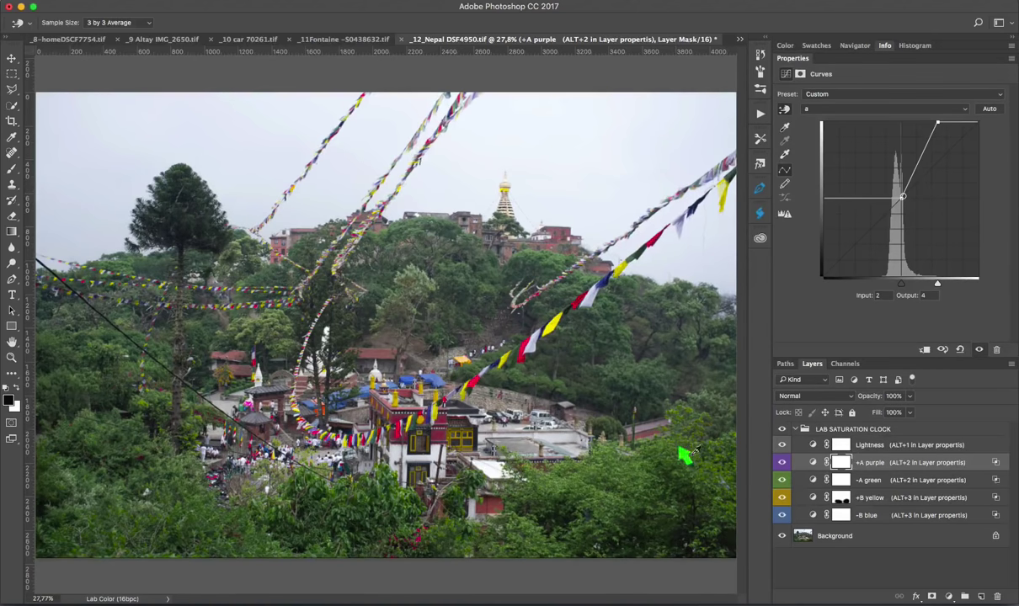
# Step: On the -B blue layer, move the b-curve black input to about -64
pyautogui.click(816, 516)
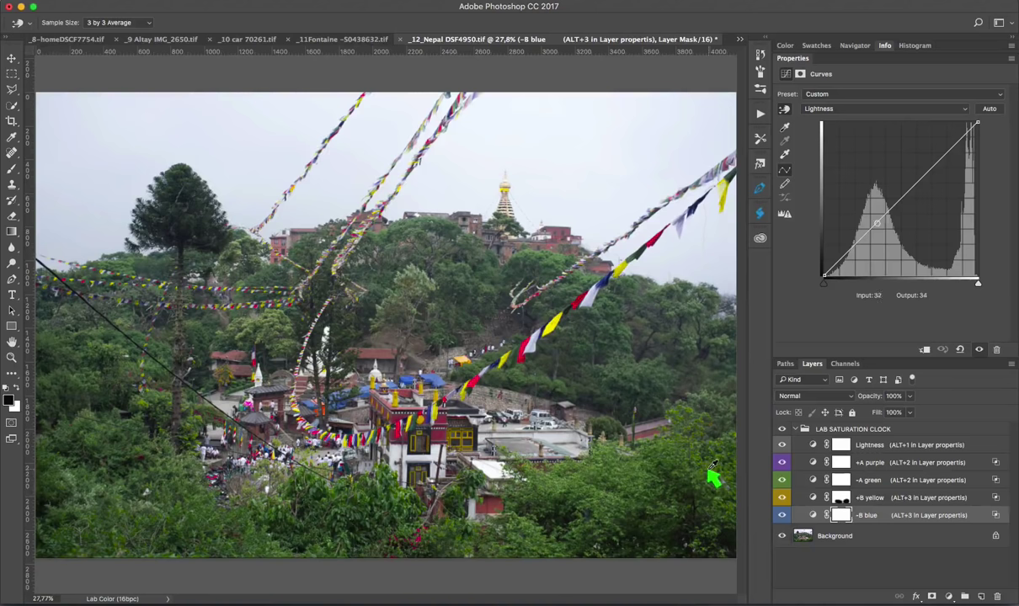
pyautogui.hotkey('alt', '3')
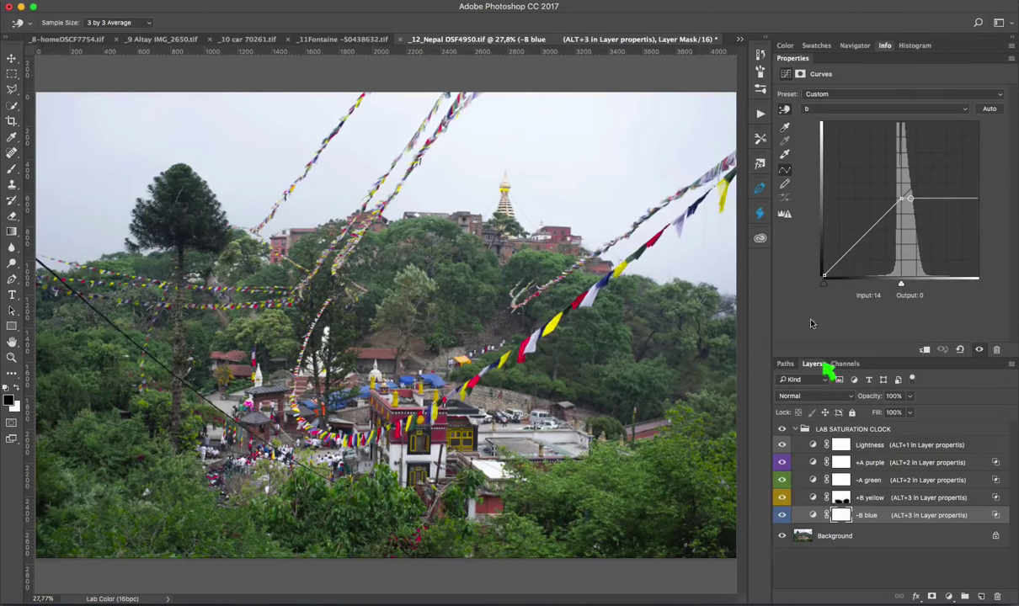
pyautogui.moveTo(825, 289); pyautogui.dragTo(866, 289)
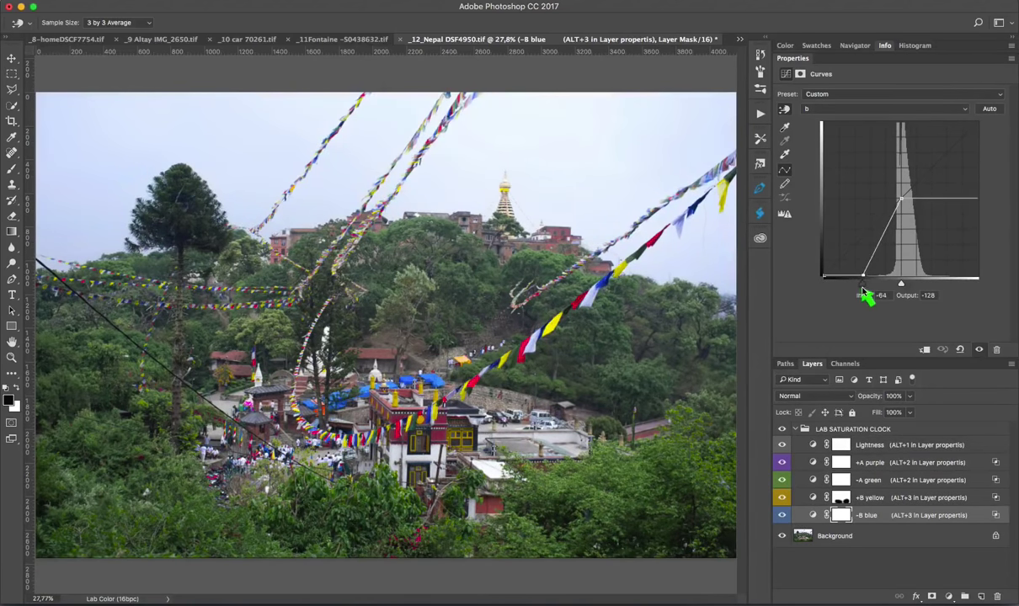
pyautogui.moveTo(867, 291); pyautogui.dragTo(864, 291)
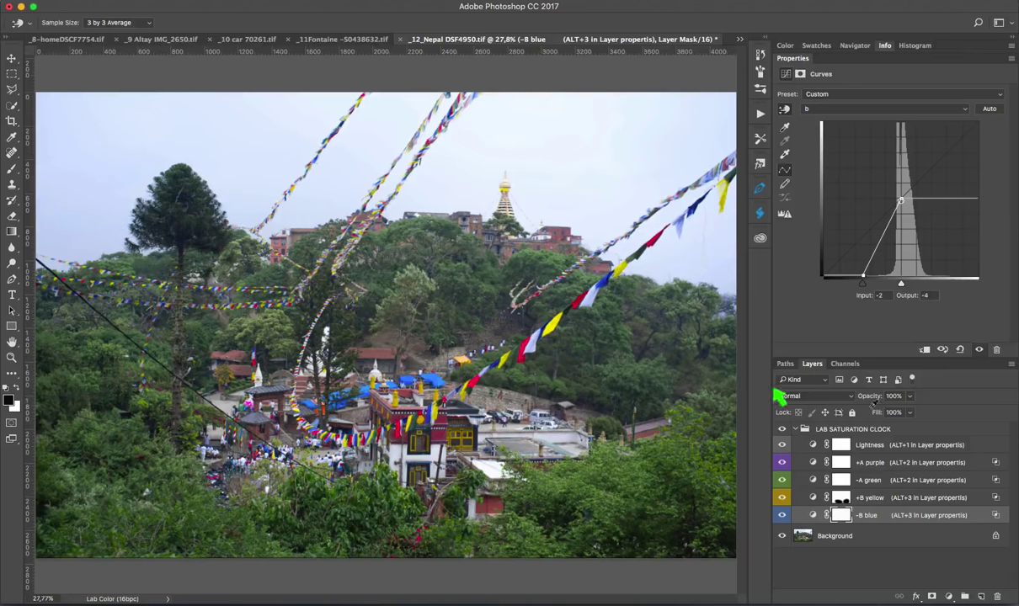
# Step: Give -B blue a b-channel Blend If with the underlying white limit split to 69/127
pyautogui.click(1011, 364)
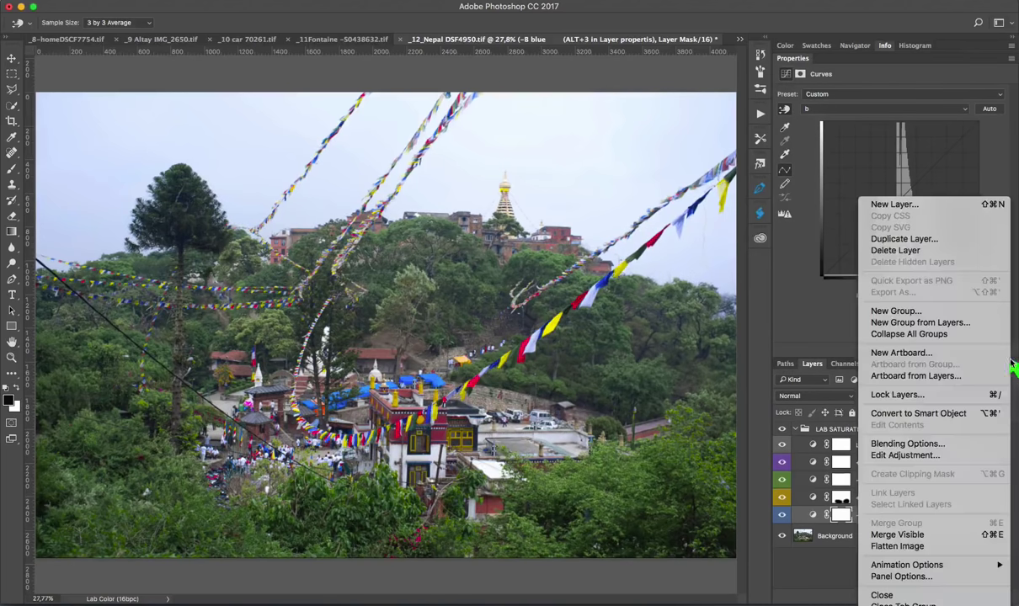
pyautogui.click(910, 445)
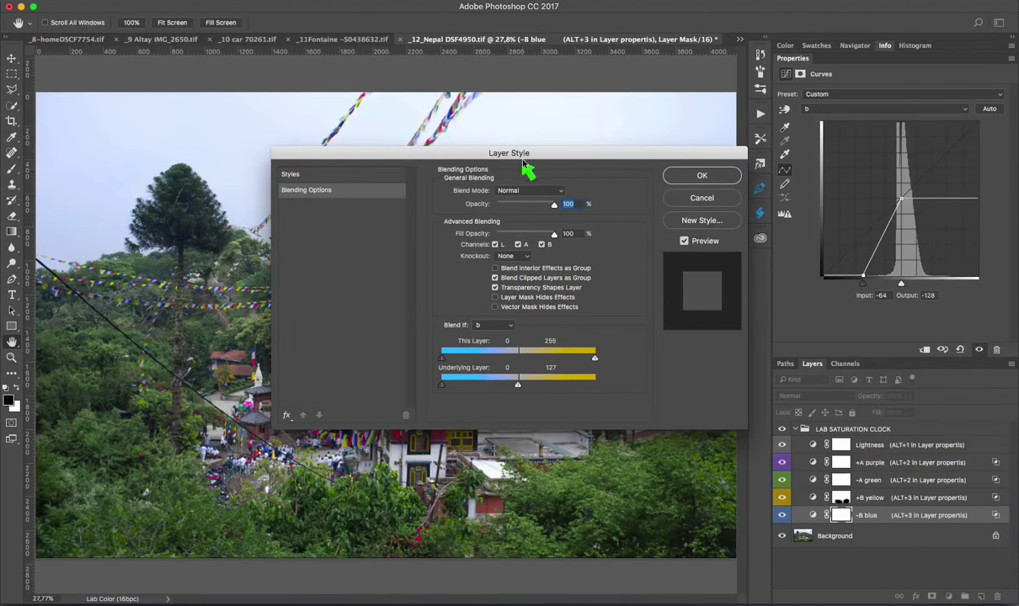
pyautogui.moveTo(497, 159); pyautogui.dragTo(507, 161)
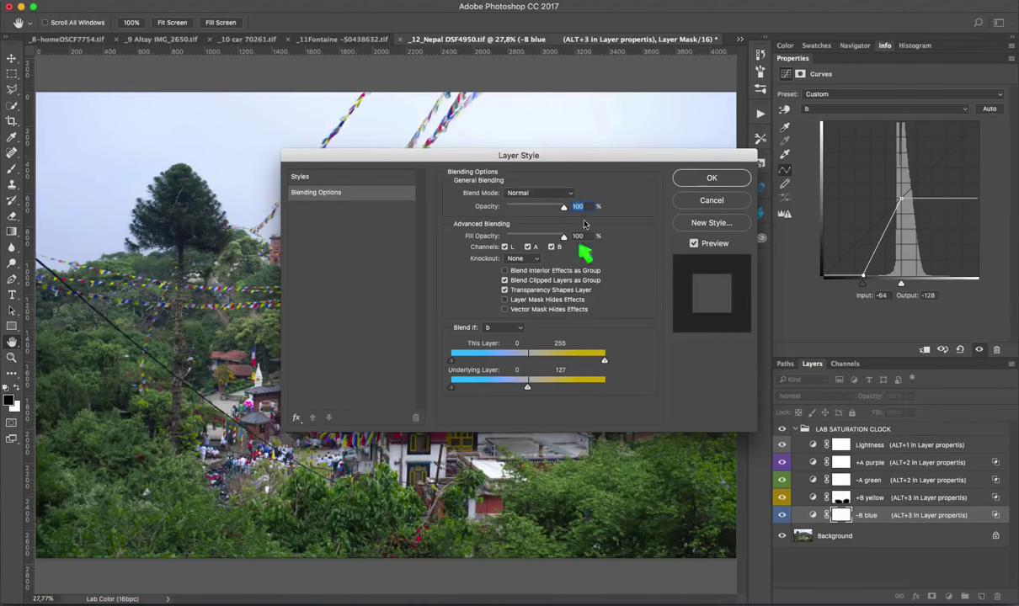
pyautogui.moveTo(581, 158); pyautogui.dragTo(750, 214)
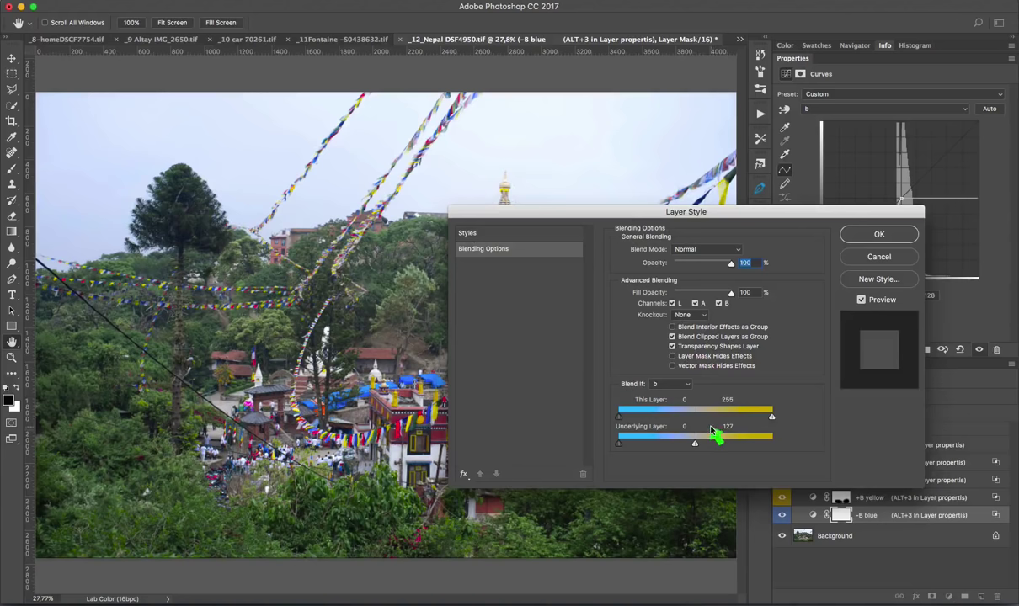
pyautogui.press('alt')
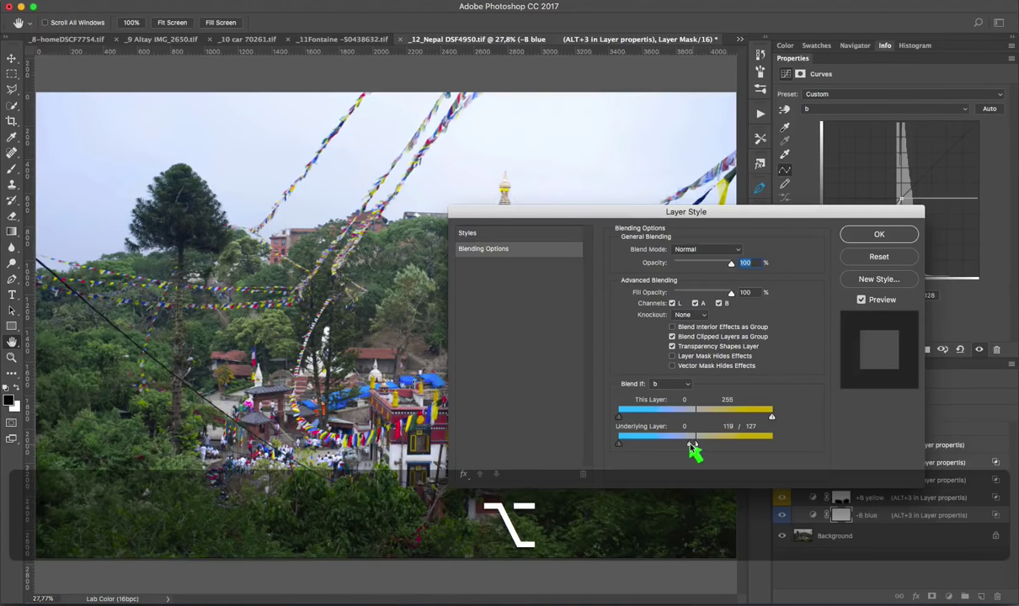
pyautogui.moveTo(678, 445); pyautogui.dragTo(673, 447)
pyautogui.moveTo(667, 453); pyautogui.dragTo(669, 448)
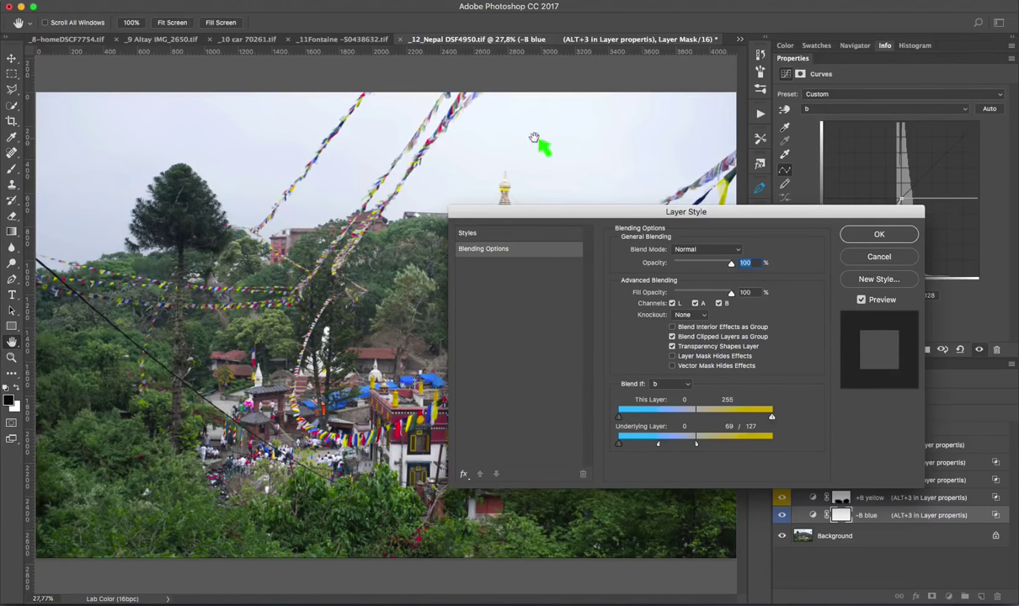
pyautogui.moveTo(531, 213)
pyautogui.mouseDown()
pyautogui.moveTo(550, 380)
pyautogui.moveTo(618, 403)
pyautogui.moveTo(461, 257)
pyautogui.mouseUp()
pyautogui.click(813, 271)
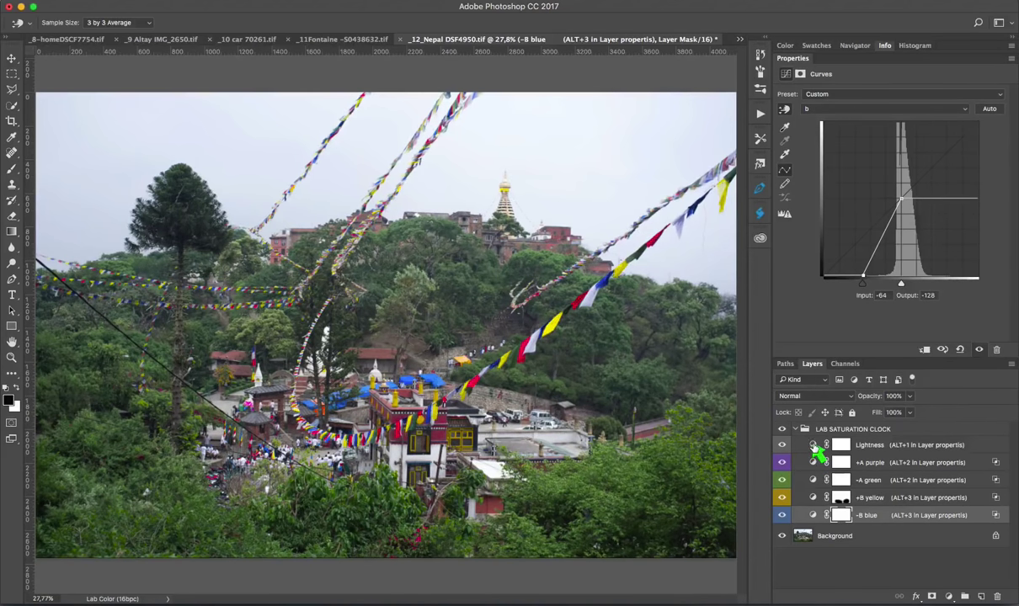
# Step: Shape the Lightness curve into a gentle S with a photo-sampled point and raised upper midtones
pyautogui.click(814, 446)
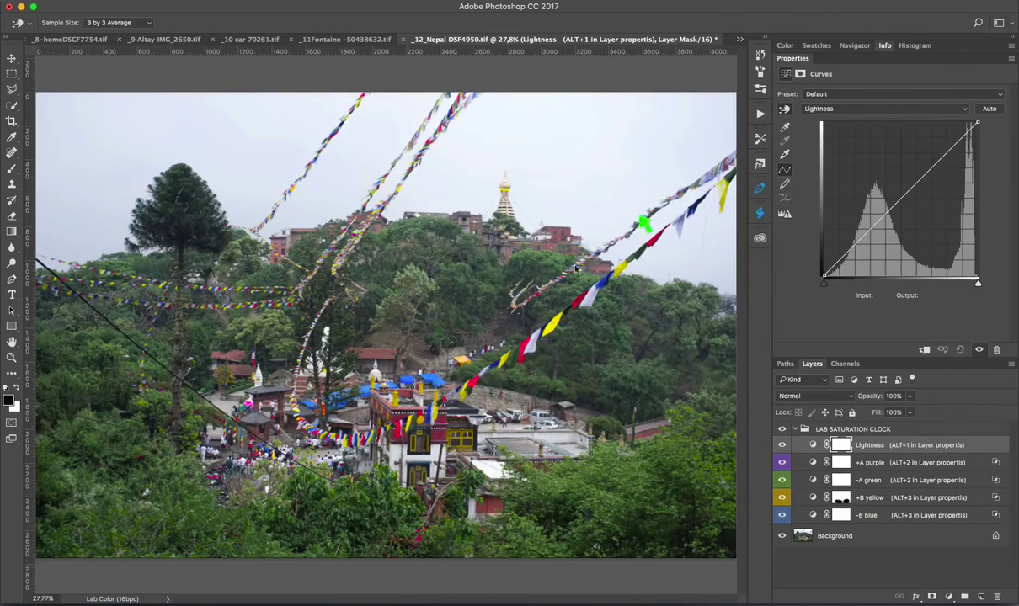
pyautogui.click(187, 210)
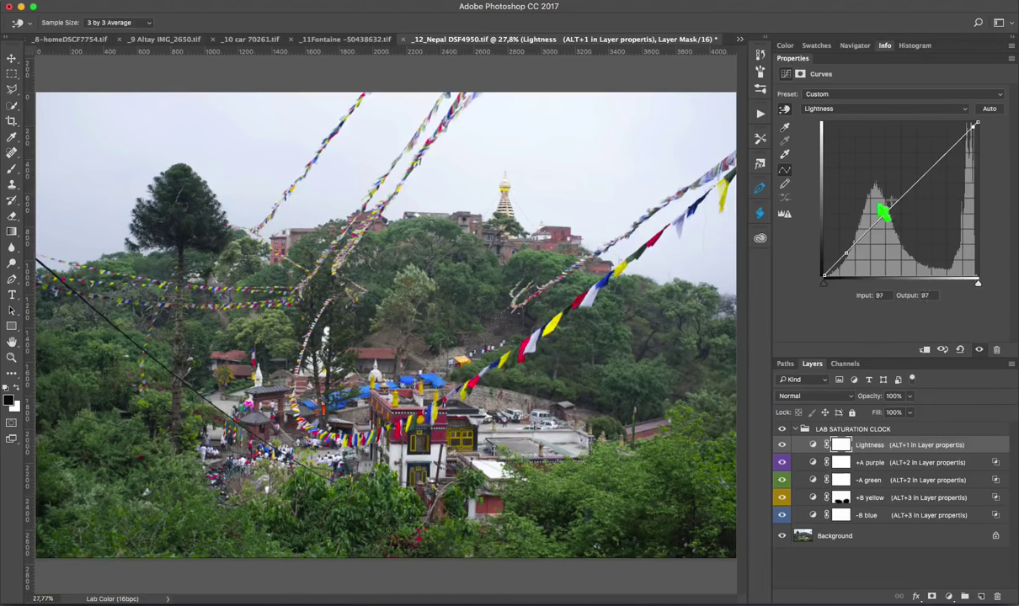
pyautogui.moveTo(910, 191); pyautogui.dragTo(909, 185)
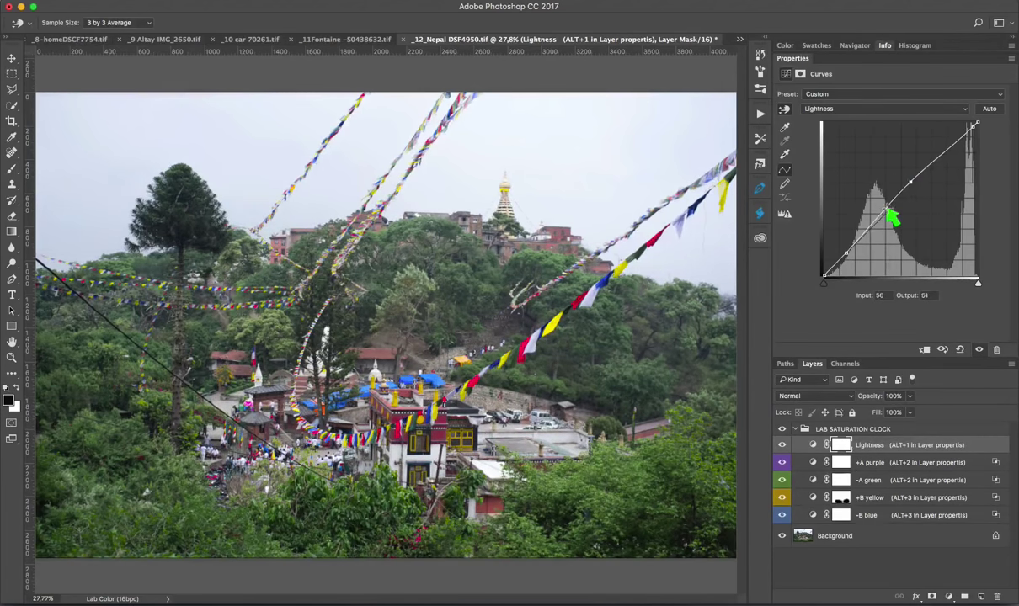
pyautogui.click(888, 212)
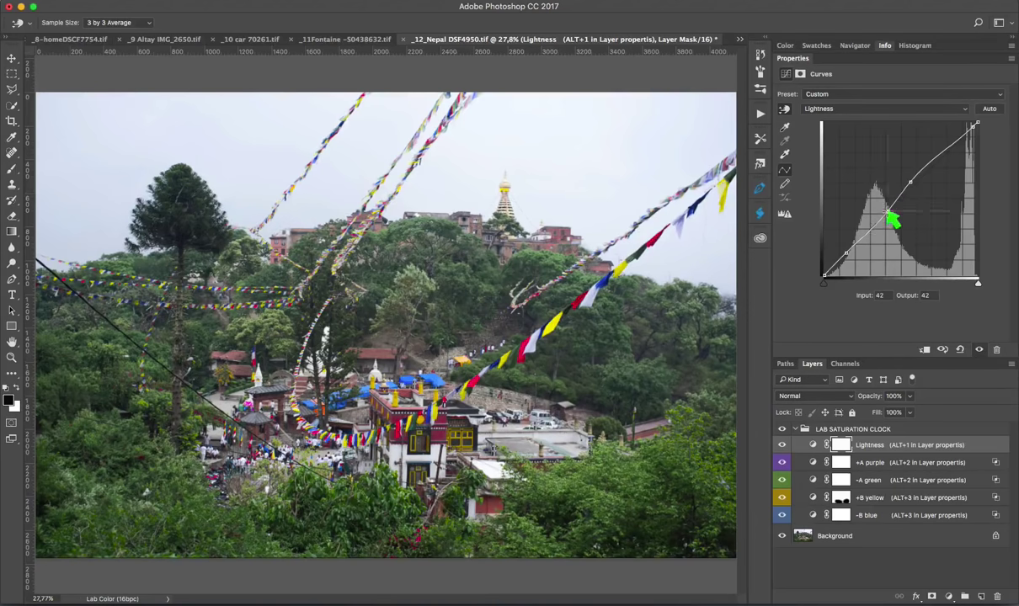
pyautogui.click(909, 184)
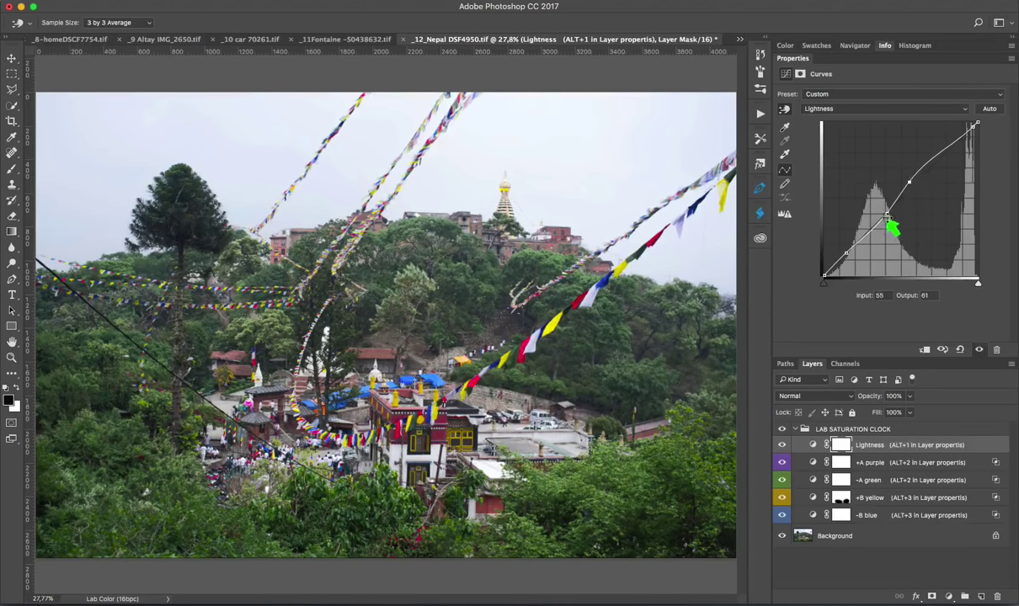
pyautogui.press('Up')
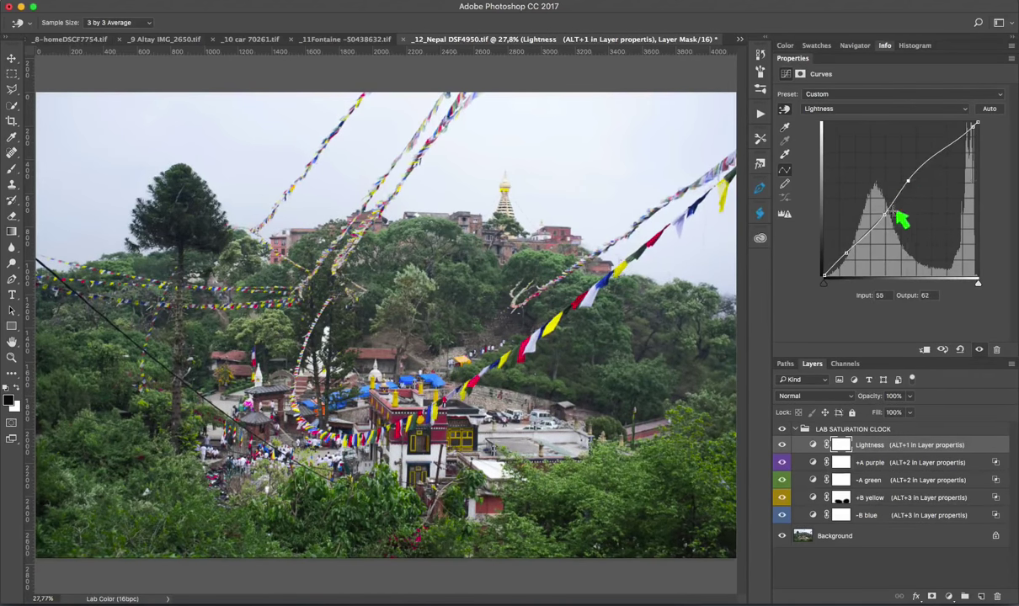
pyautogui.moveTo(896, 213); pyautogui.dragTo(891, 221)
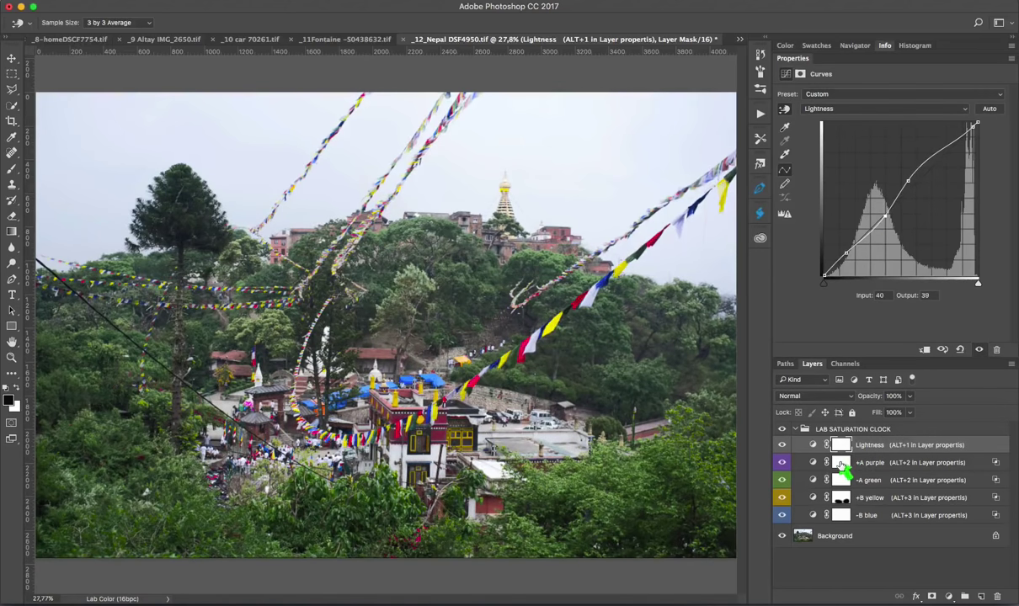